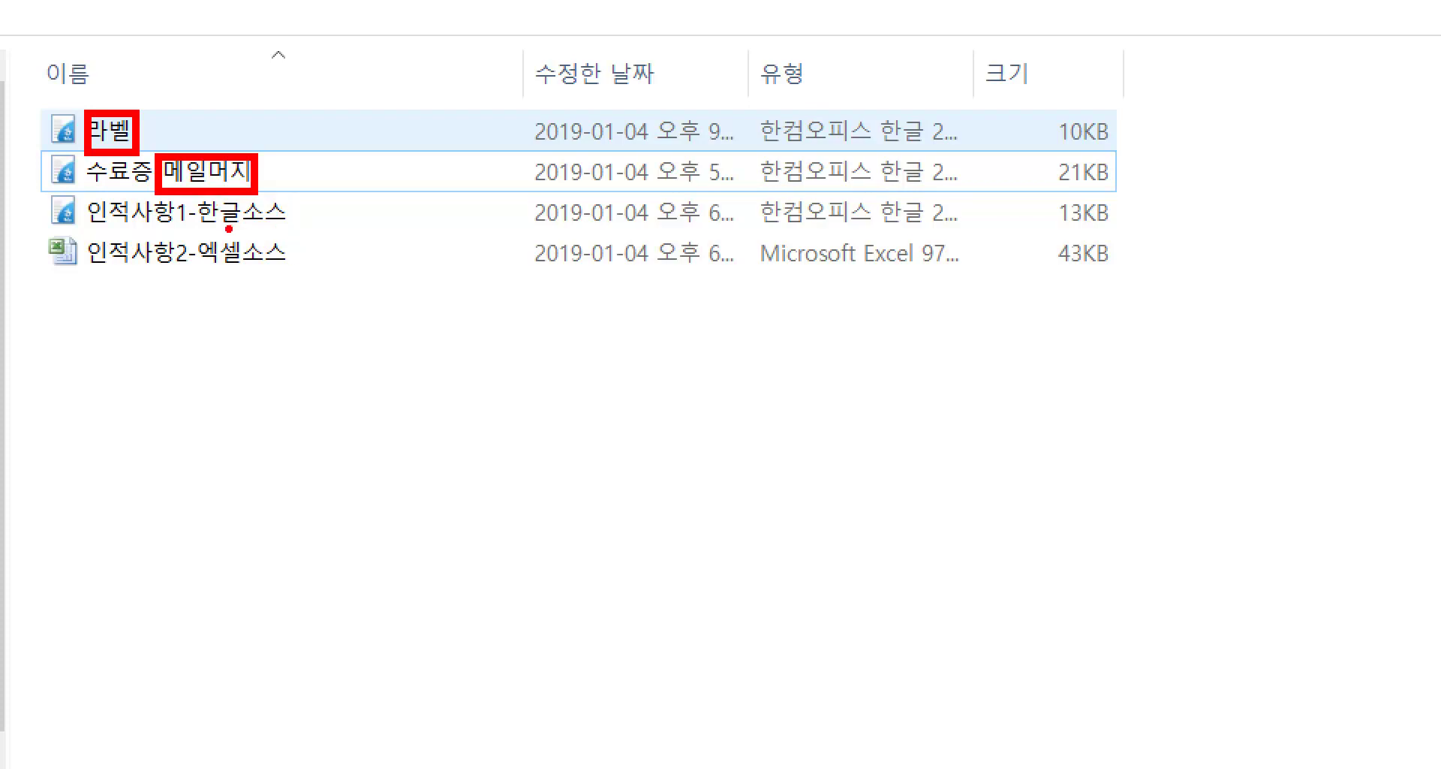
left_click_drag(201, 229, 304, 231)
left_click_drag(201, 270, 303, 269)
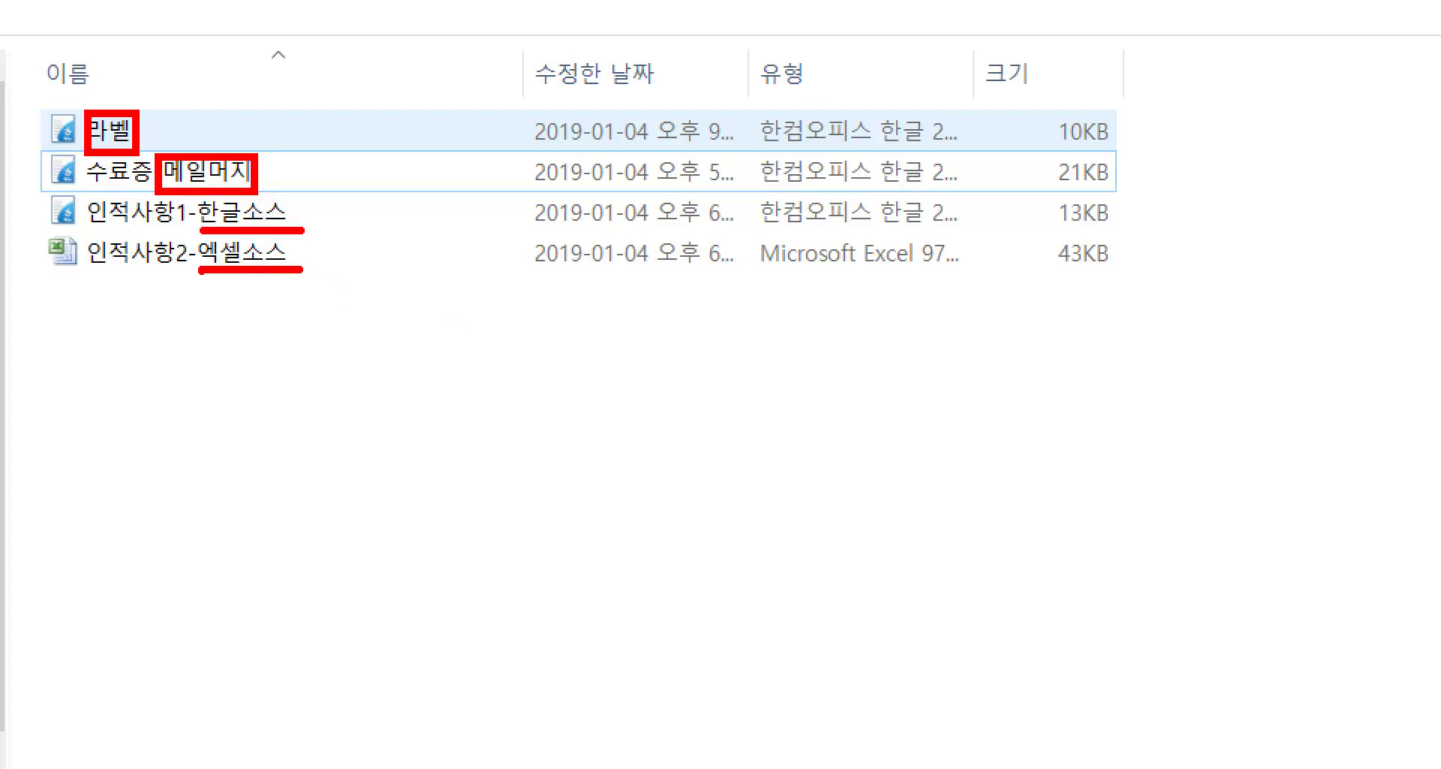
mouse_move(376, 248)
left_mouse_down()
mouse_move(347, 271)
mouse_move(381, 269)
left_mouse_up()
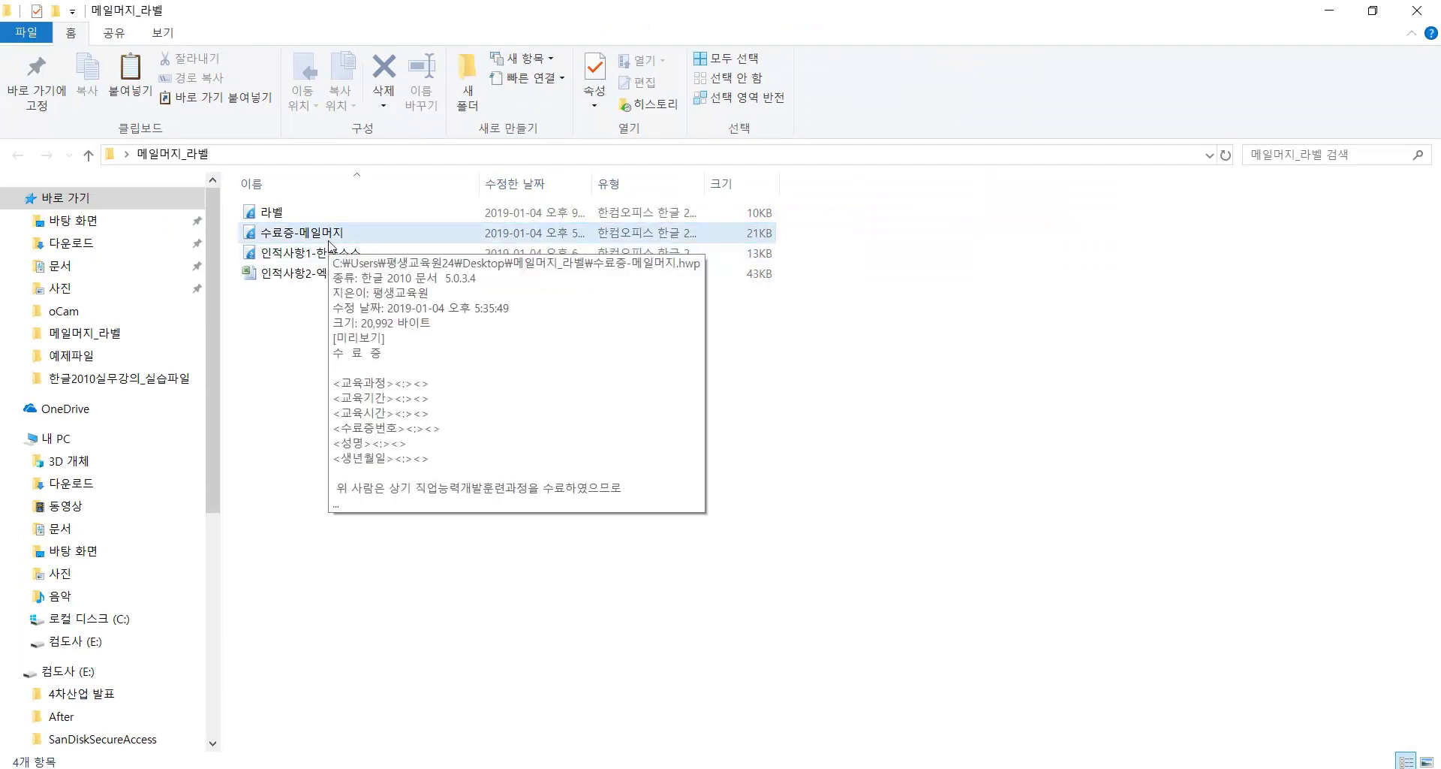
- Open the 수료증-메일머지 document and look over the certificate's title, table, award statement, date and issuer
double_click(331, 239)
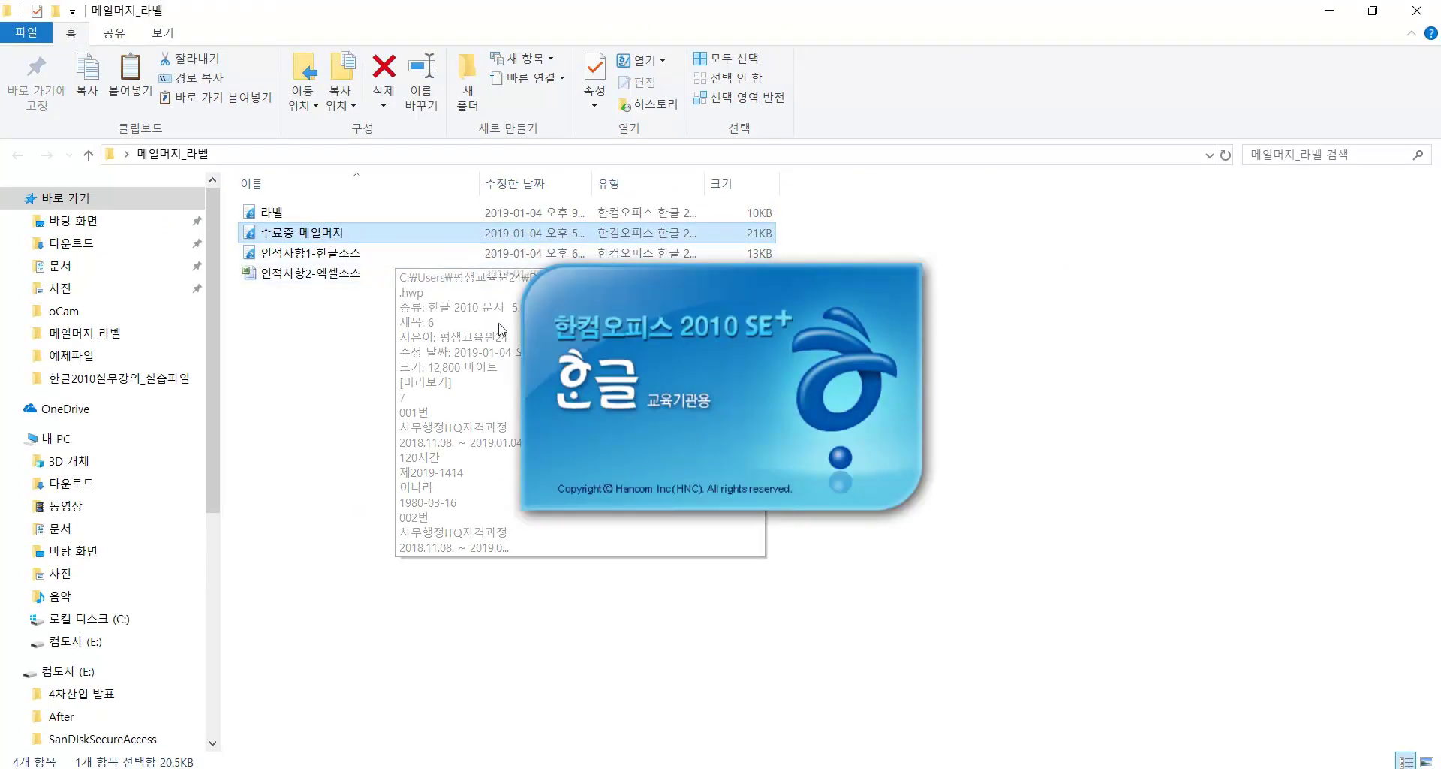
scroll(601, 382, "up", 5)
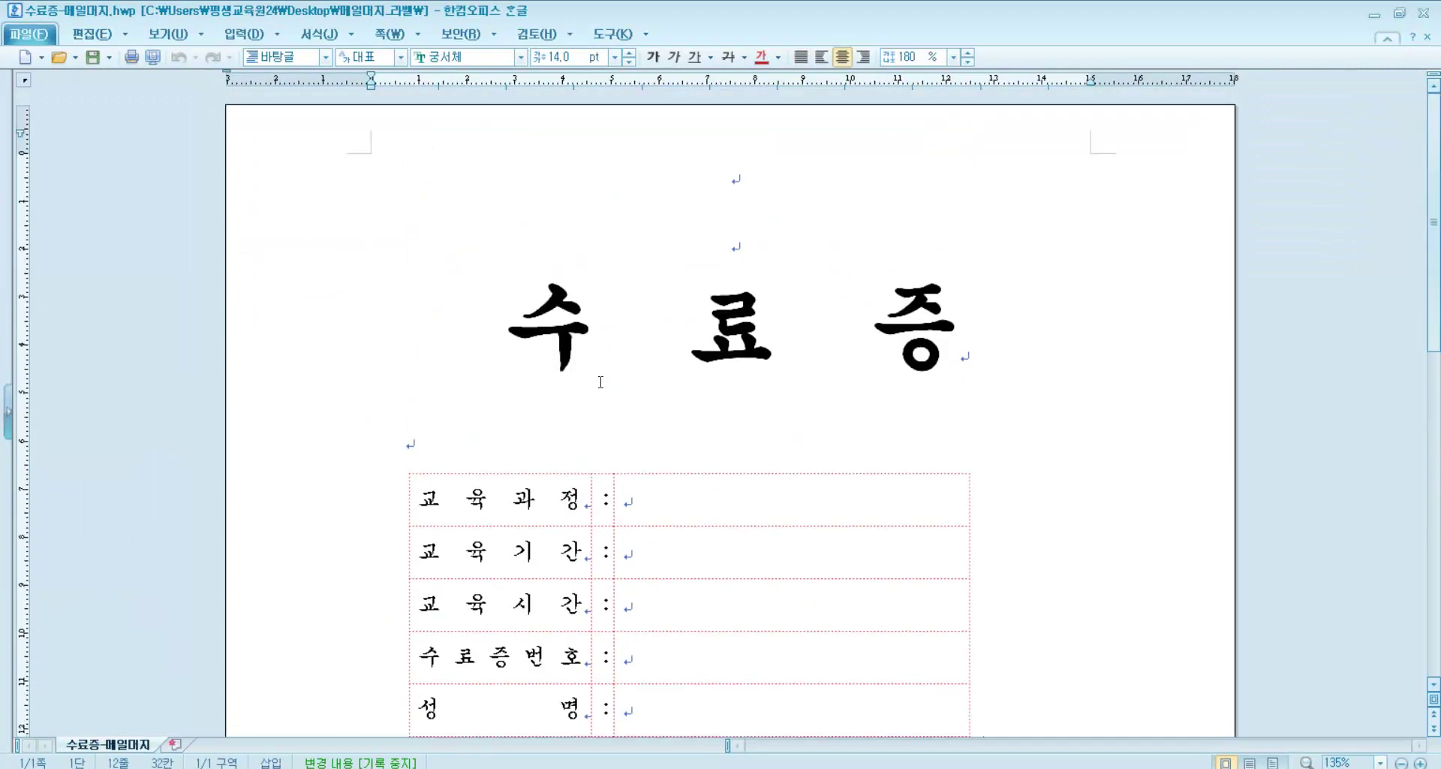
left_click_drag(503, 350, 965, 353)
scroll(875, 366, "down", 6)
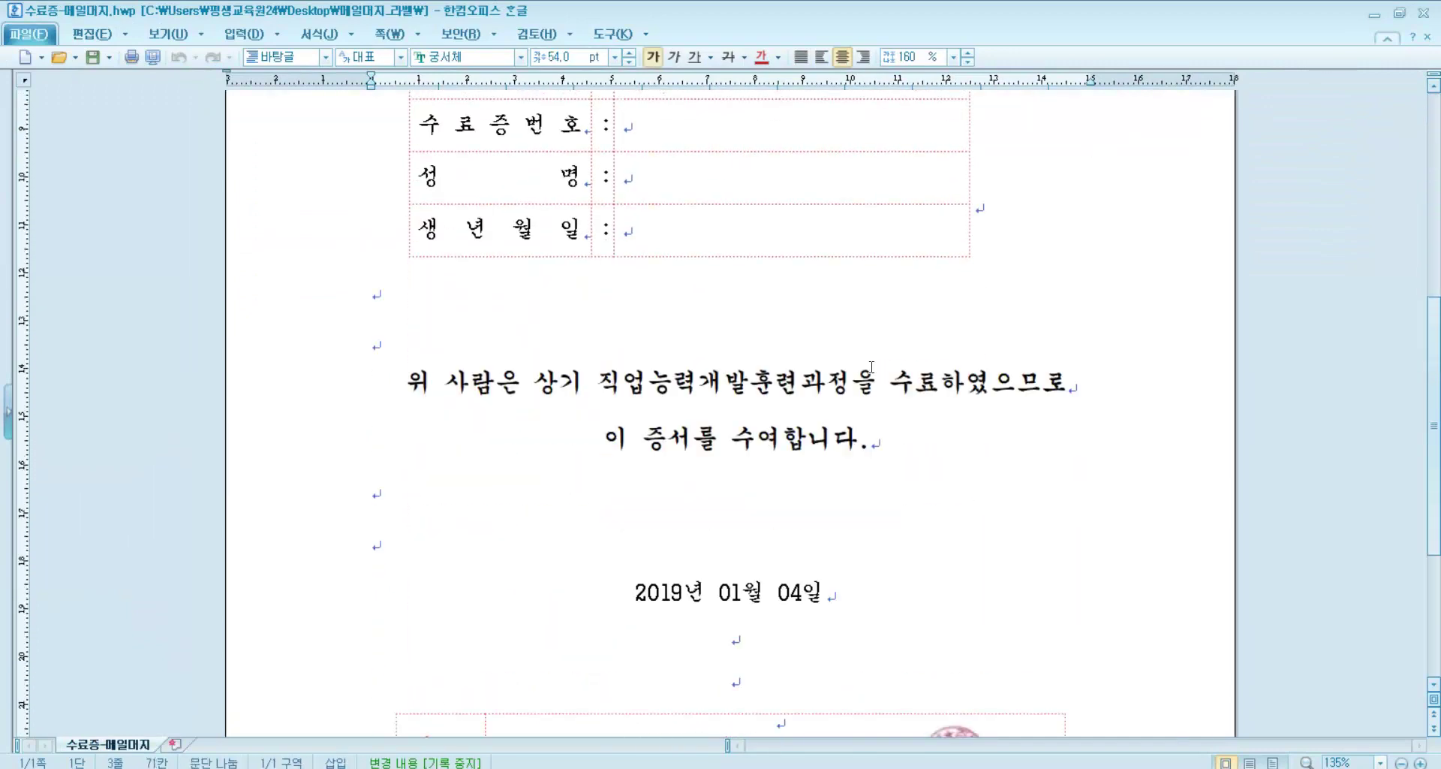
left_click_drag(373, 384, 856, 386)
left_click(951, 451)
scroll(845, 433, "down", 2)
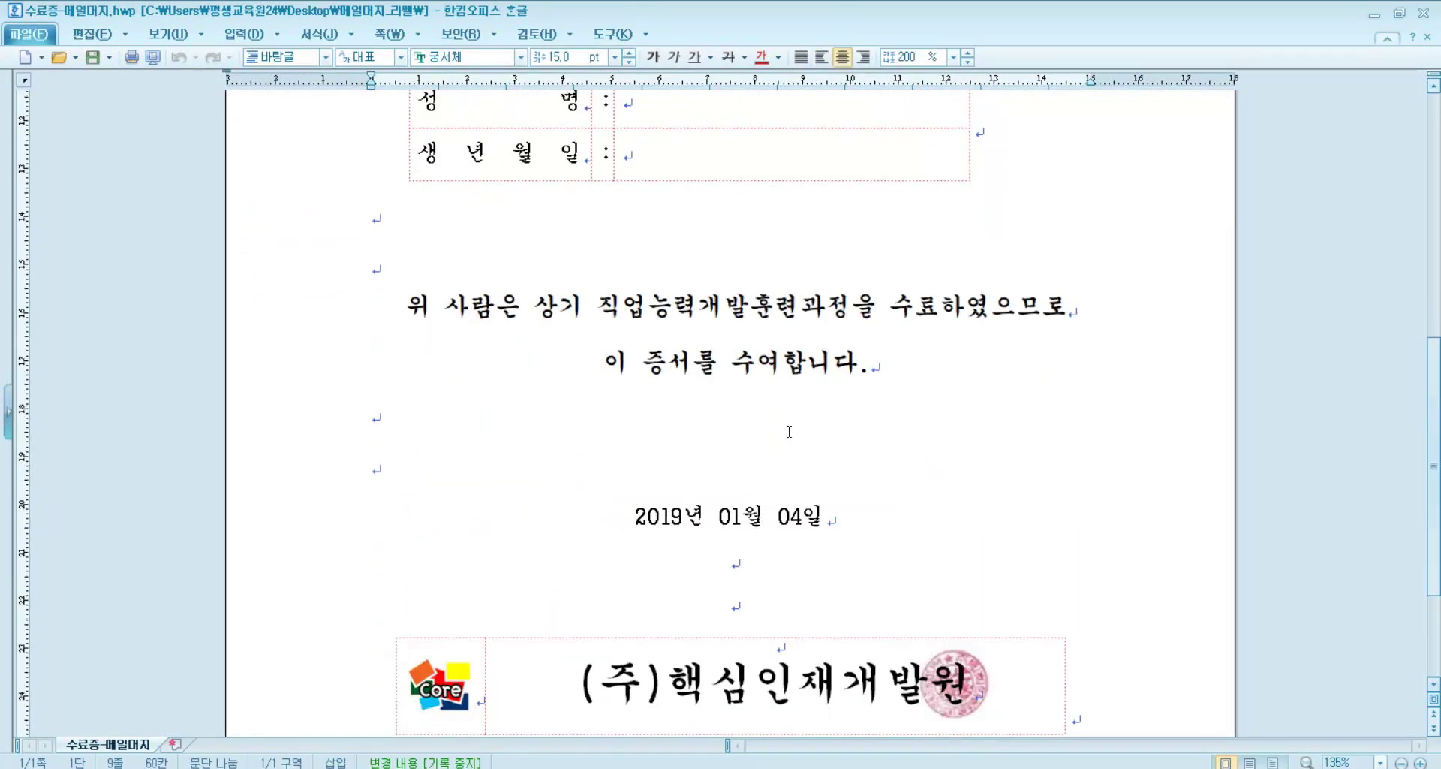
scroll(846, 433, "down", 2)
scroll(789, 479, "up", 3)
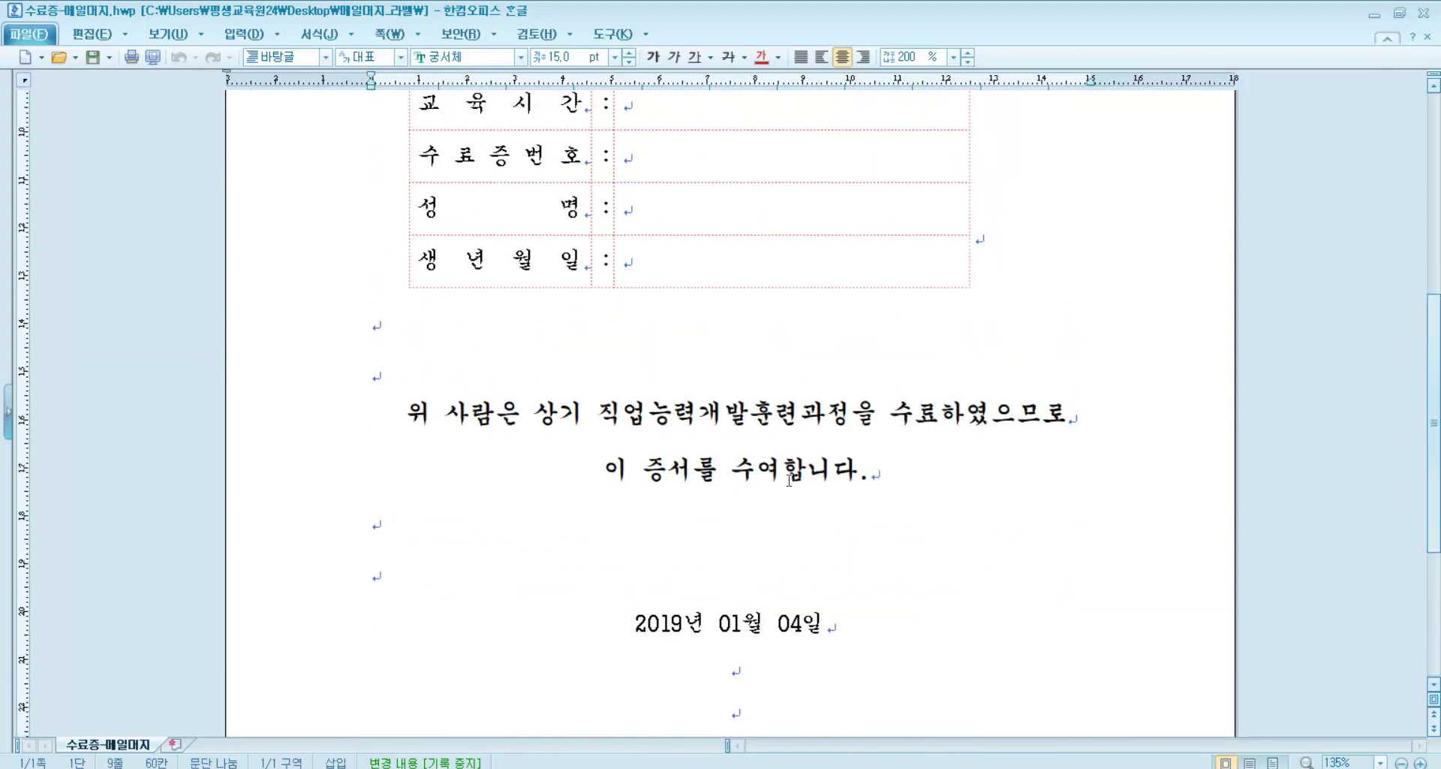
scroll(789, 479, "up", 3)
scroll(757, 508, "down", 1)
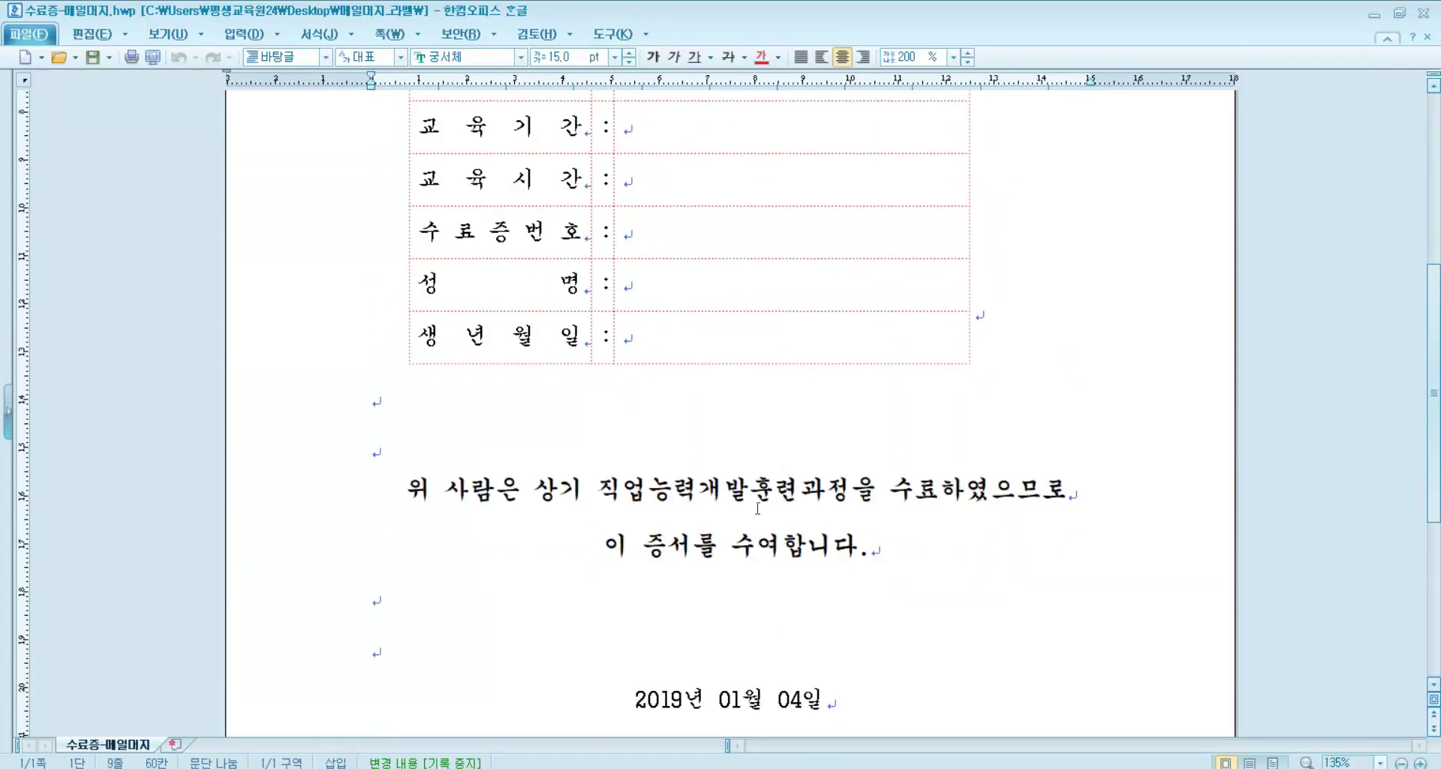
scroll(688, 469, "up", 2)
- Review the label column of the certificate table, from 교육과정 down to 생년월일
left_click_drag(521, 244, 519, 473)
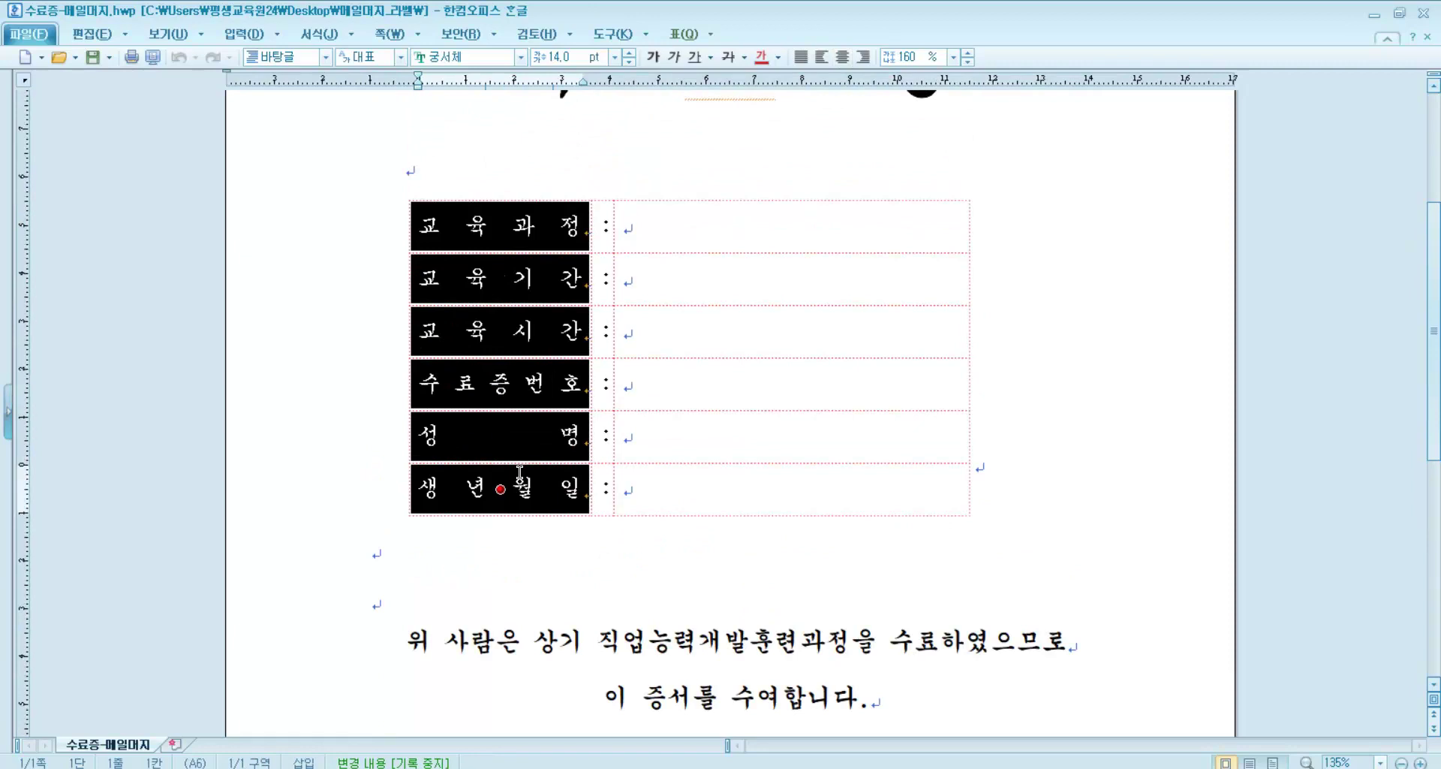
key("shift+Escape")
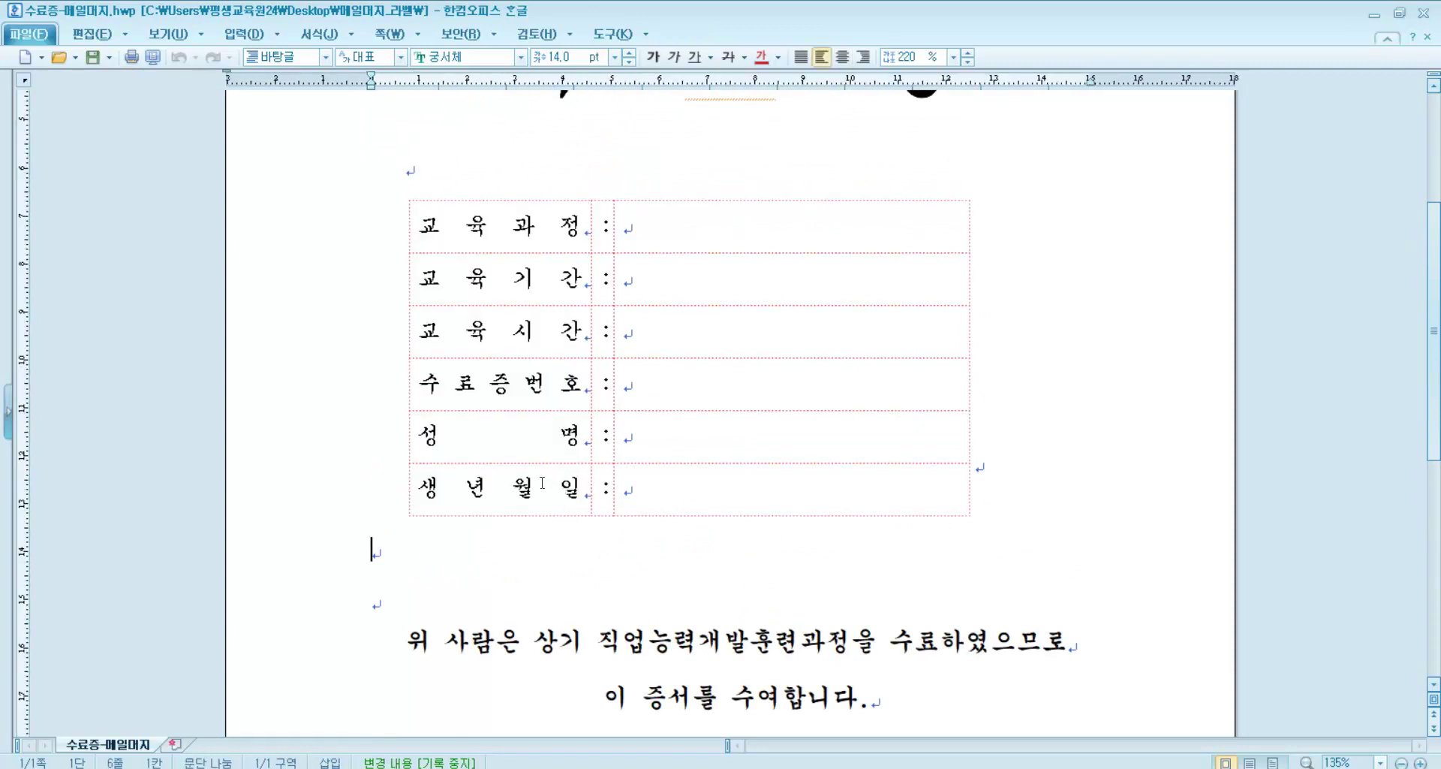
left_click_drag(521, 225, 530, 479)
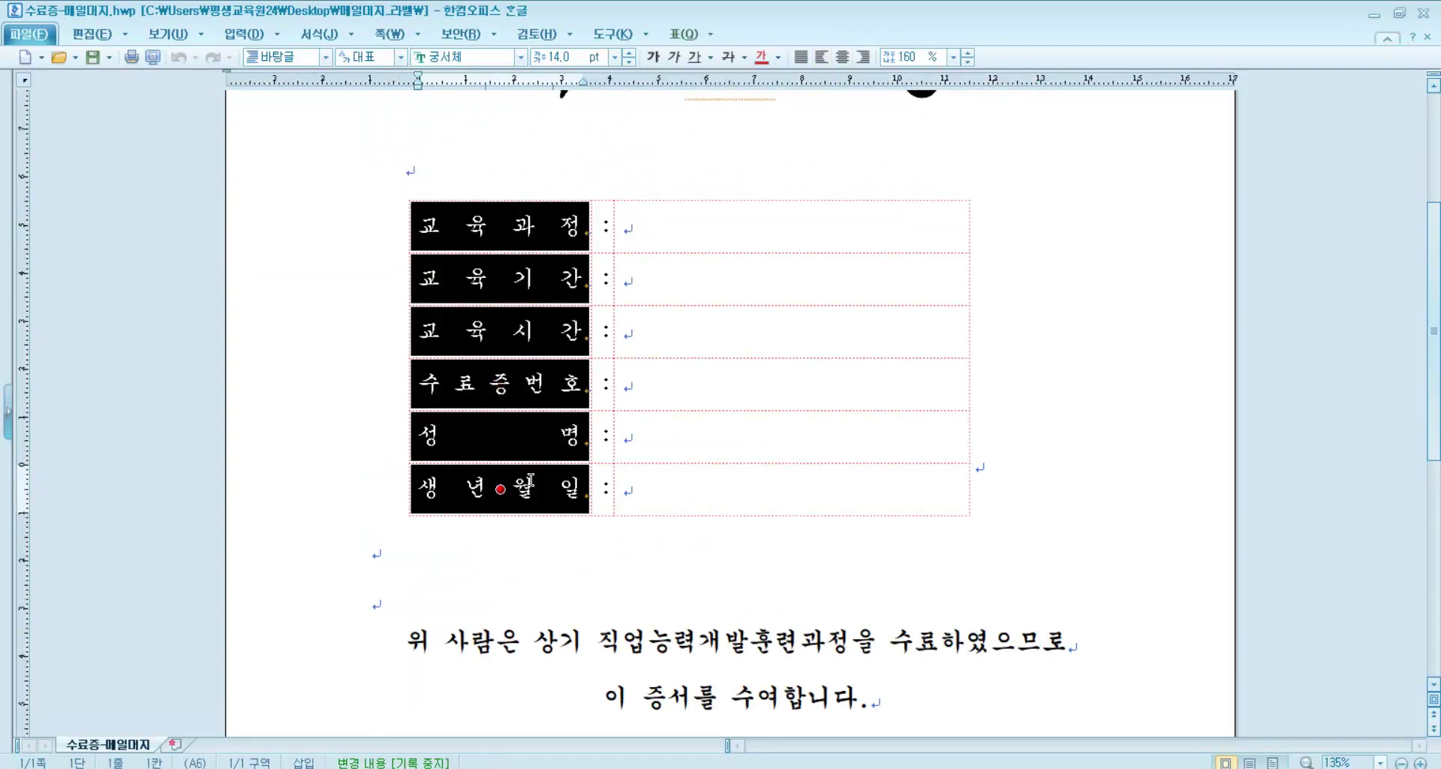
left_click(653, 237)
scroll(646, 439, "down", 3)
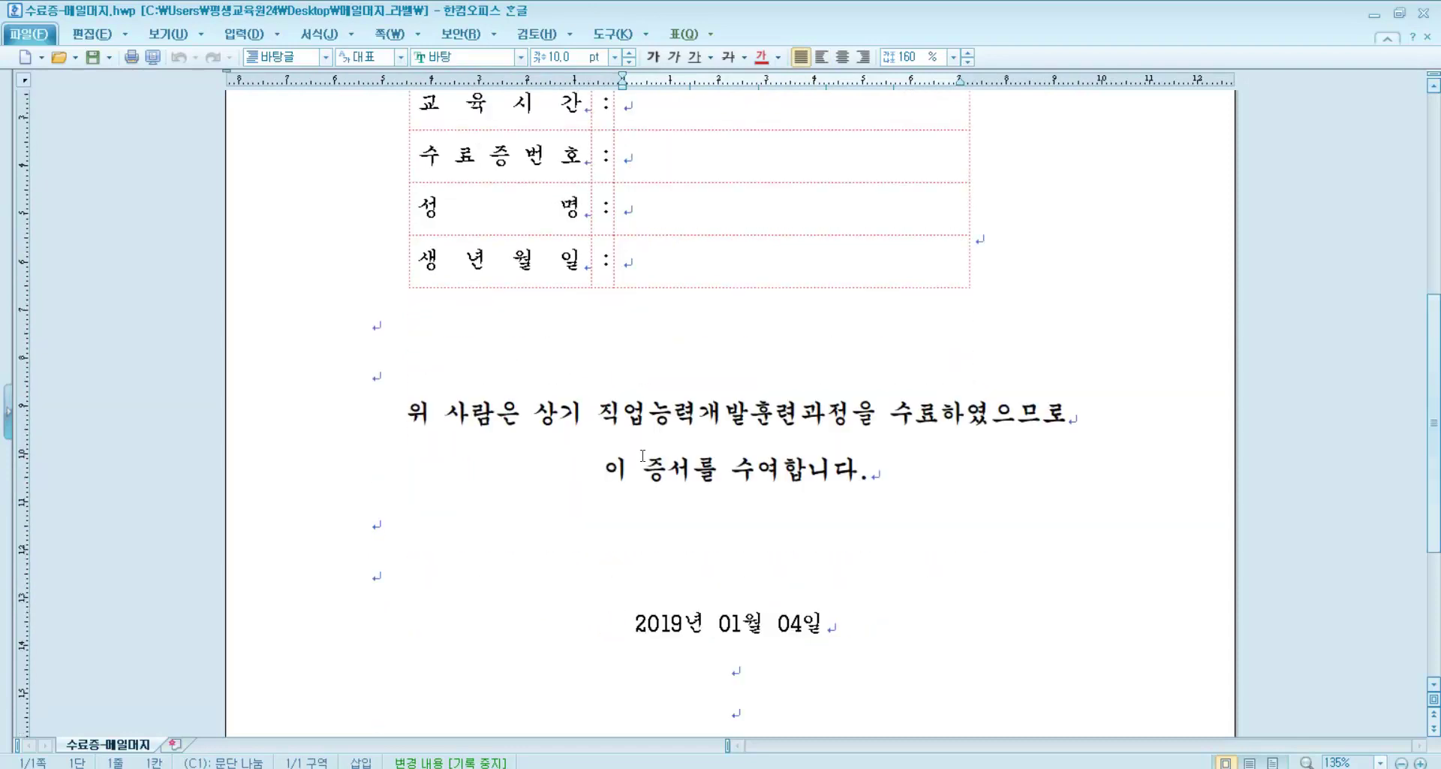
scroll(676, 503, "down", 3)
scroll(705, 498, "up", 5)
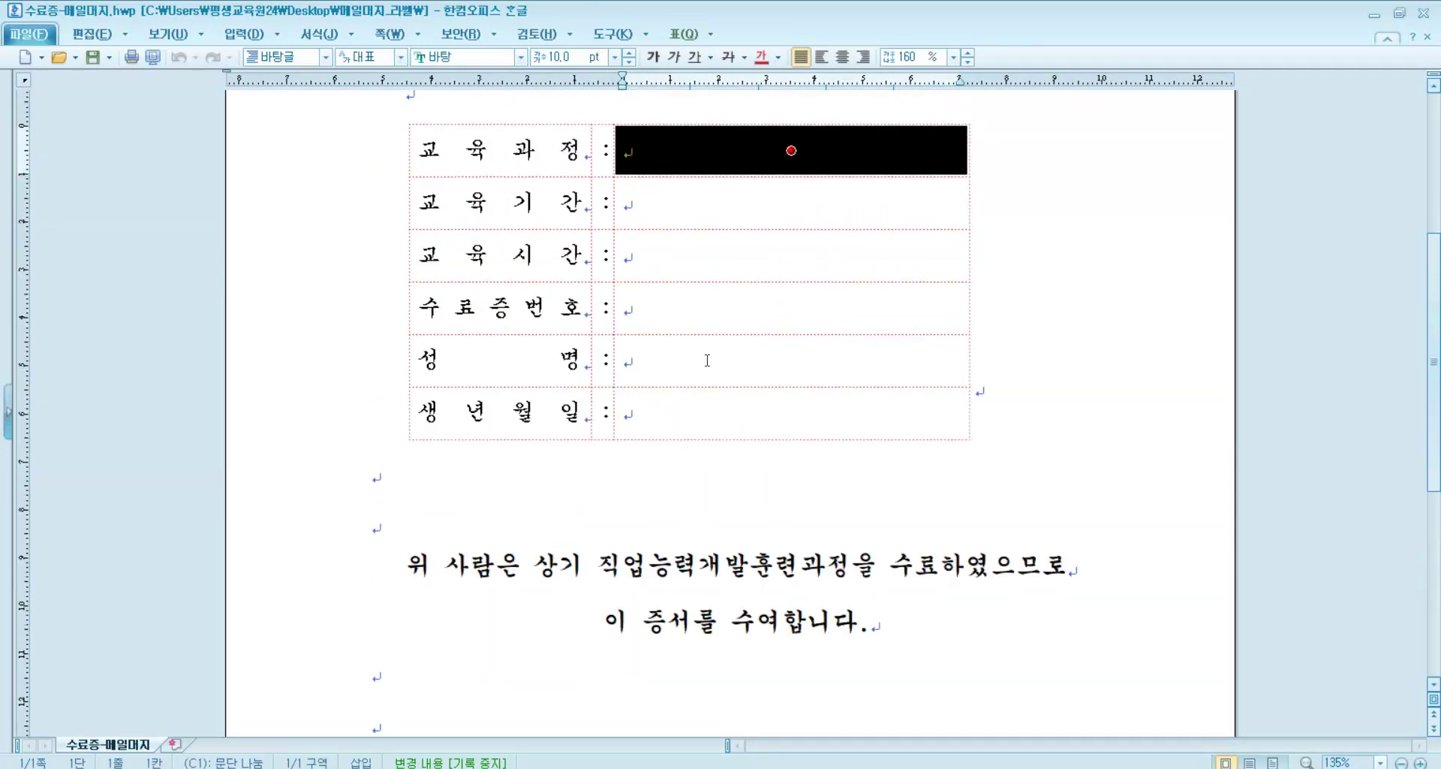
- Go through the empty value cells from 교육과정 to 생년월일, finishing with the cursor in the 교육과정 value cell
left_click(662, 157)
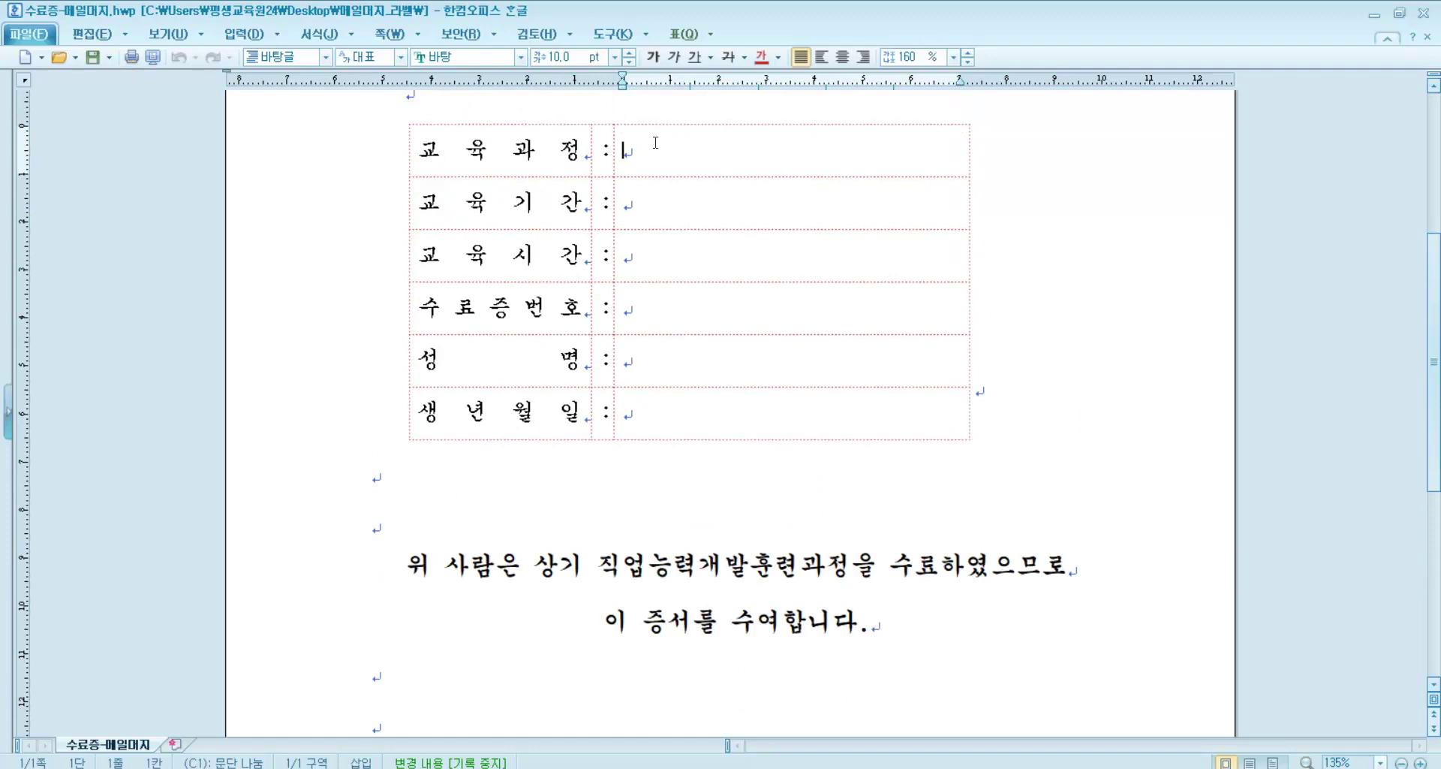
left_click(646, 213)
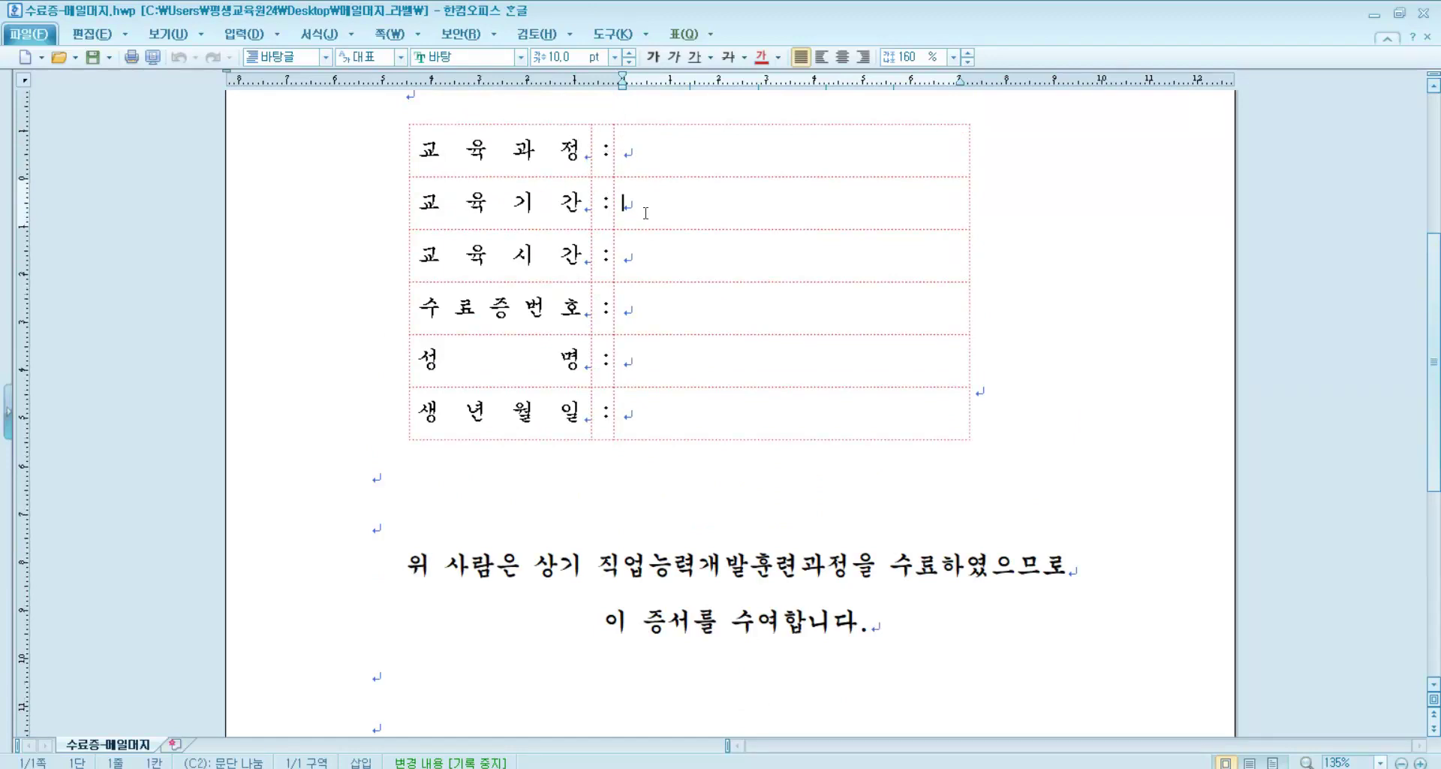
left_click(651, 265)
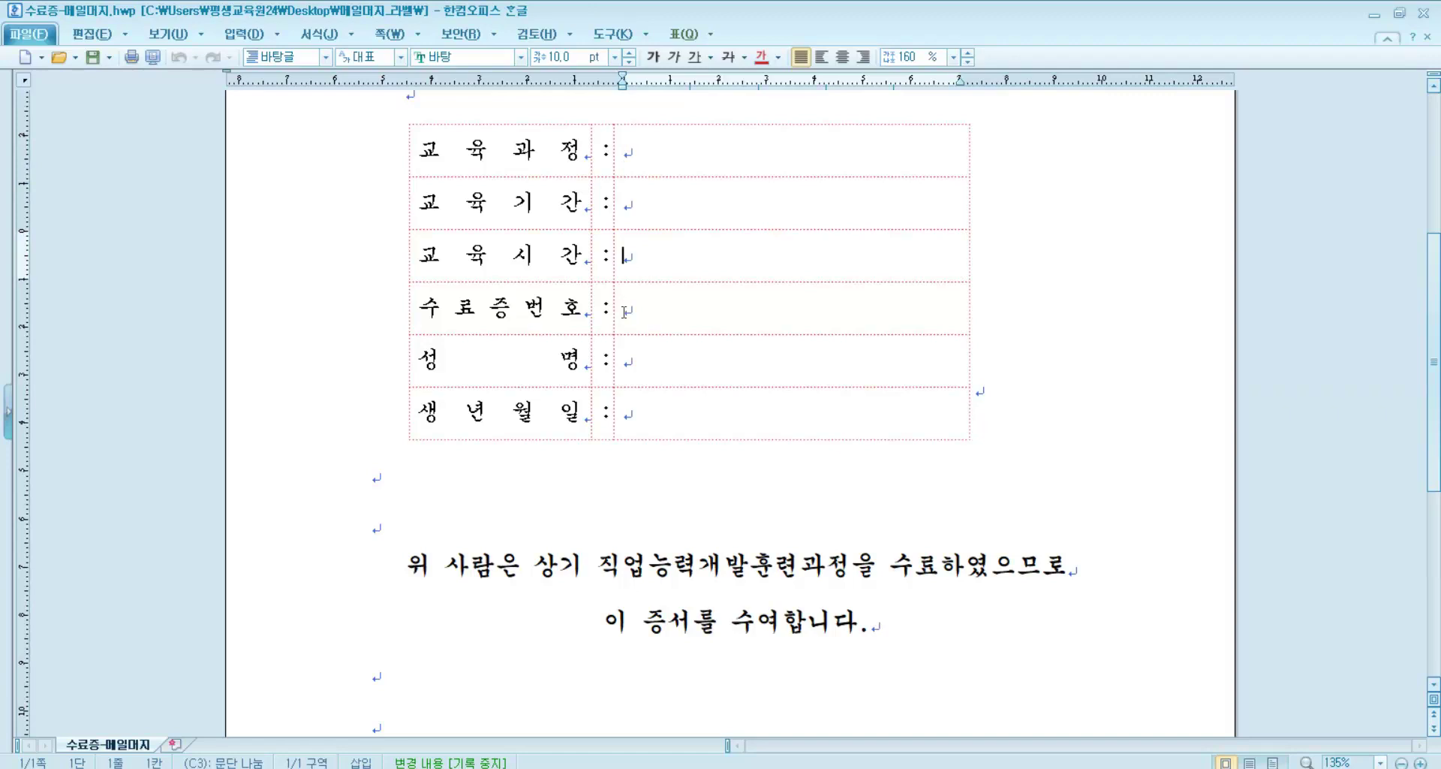
left_click(645, 327)
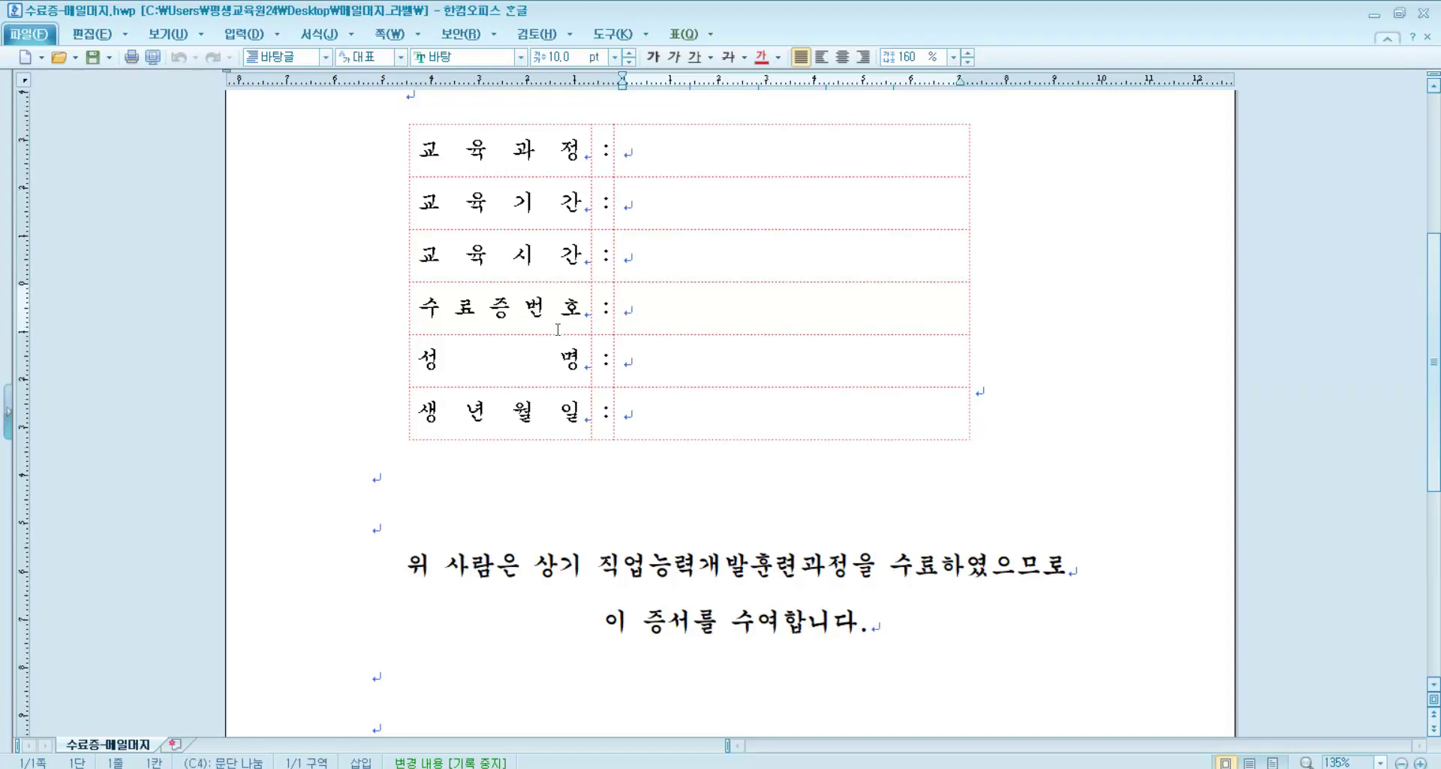
left_click(640, 381)
left_click(634, 406)
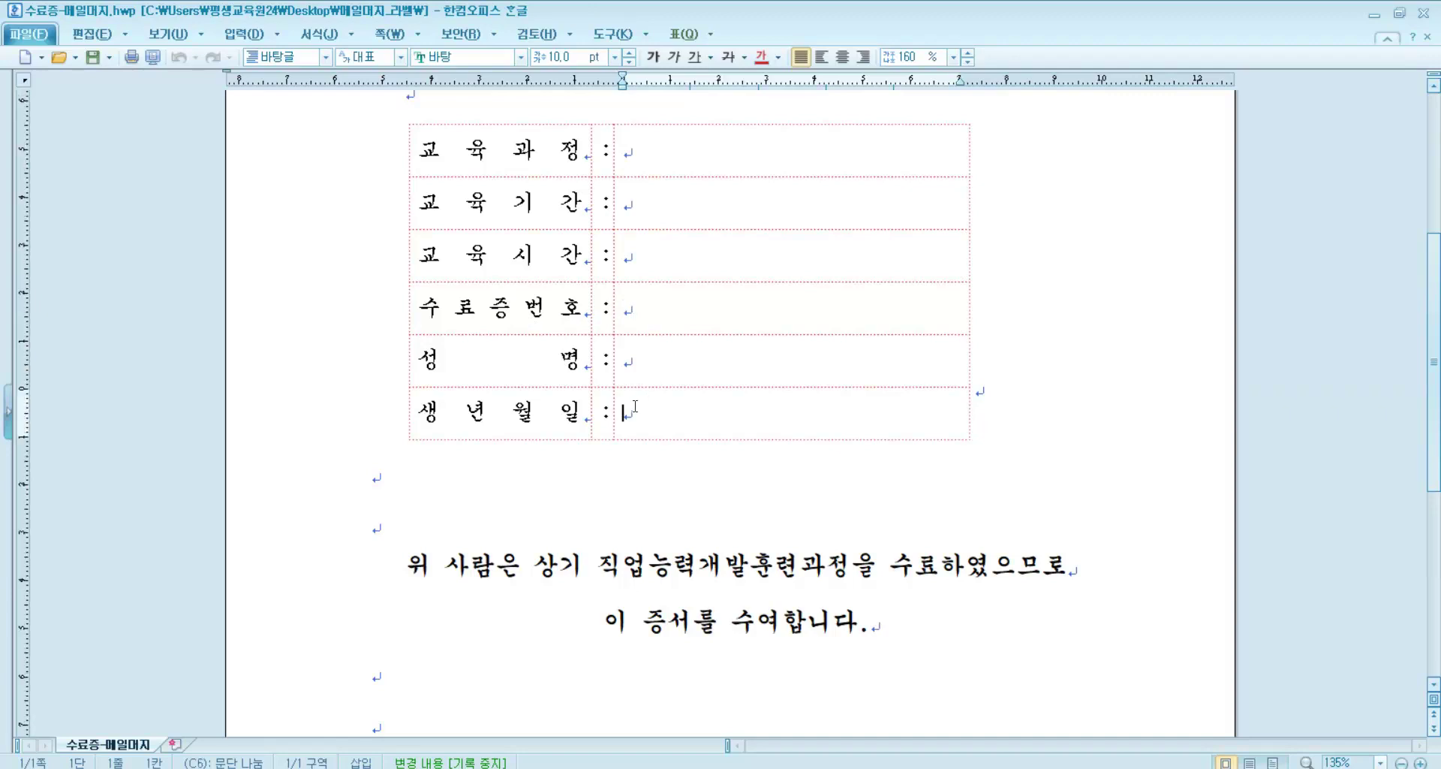
left_click_drag(634, 160, 705, 410)
left_click_drag(687, 167, 675, 395)
left_click(703, 160)
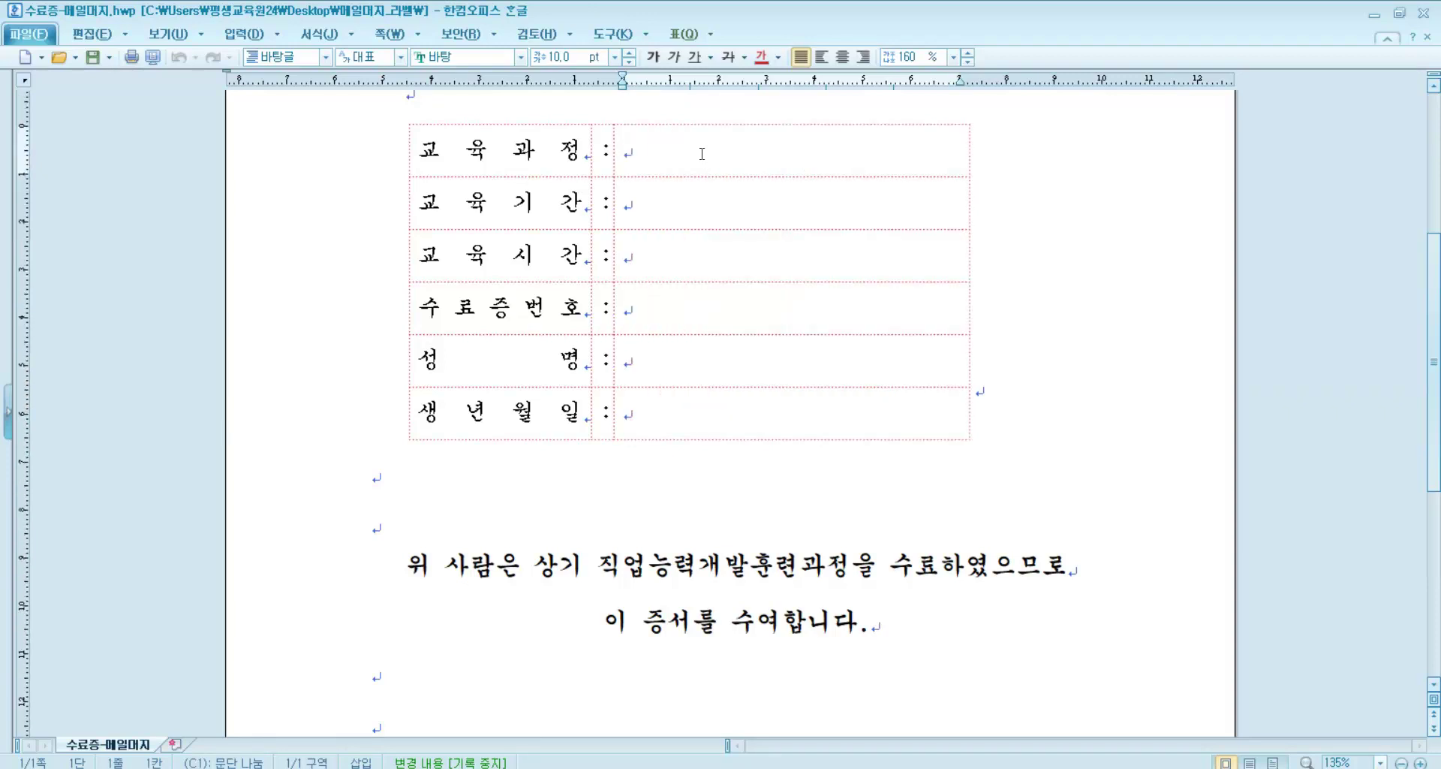
left_click_drag(705, 160, 950, 391)
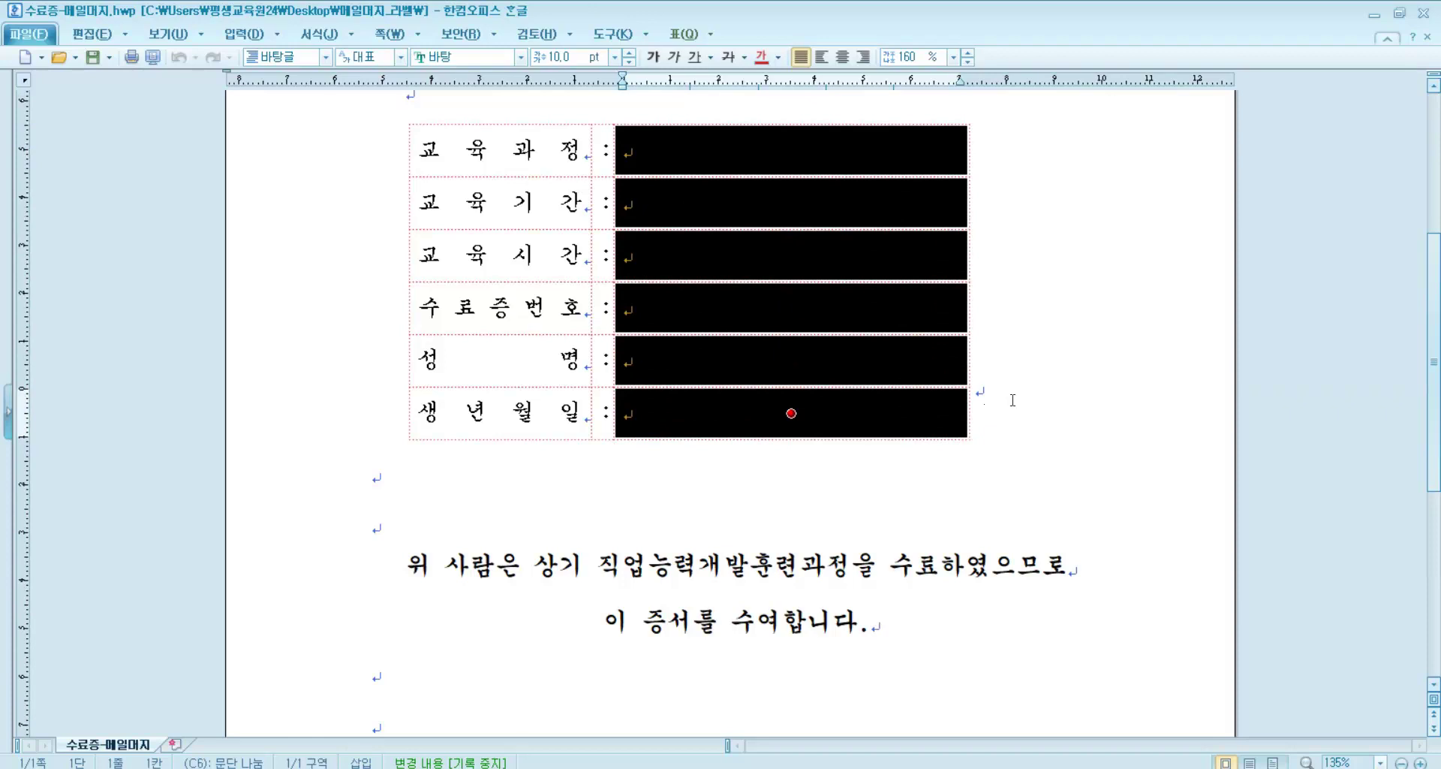
left_click(1012, 399)
scroll(1004, 398, "up", 1)
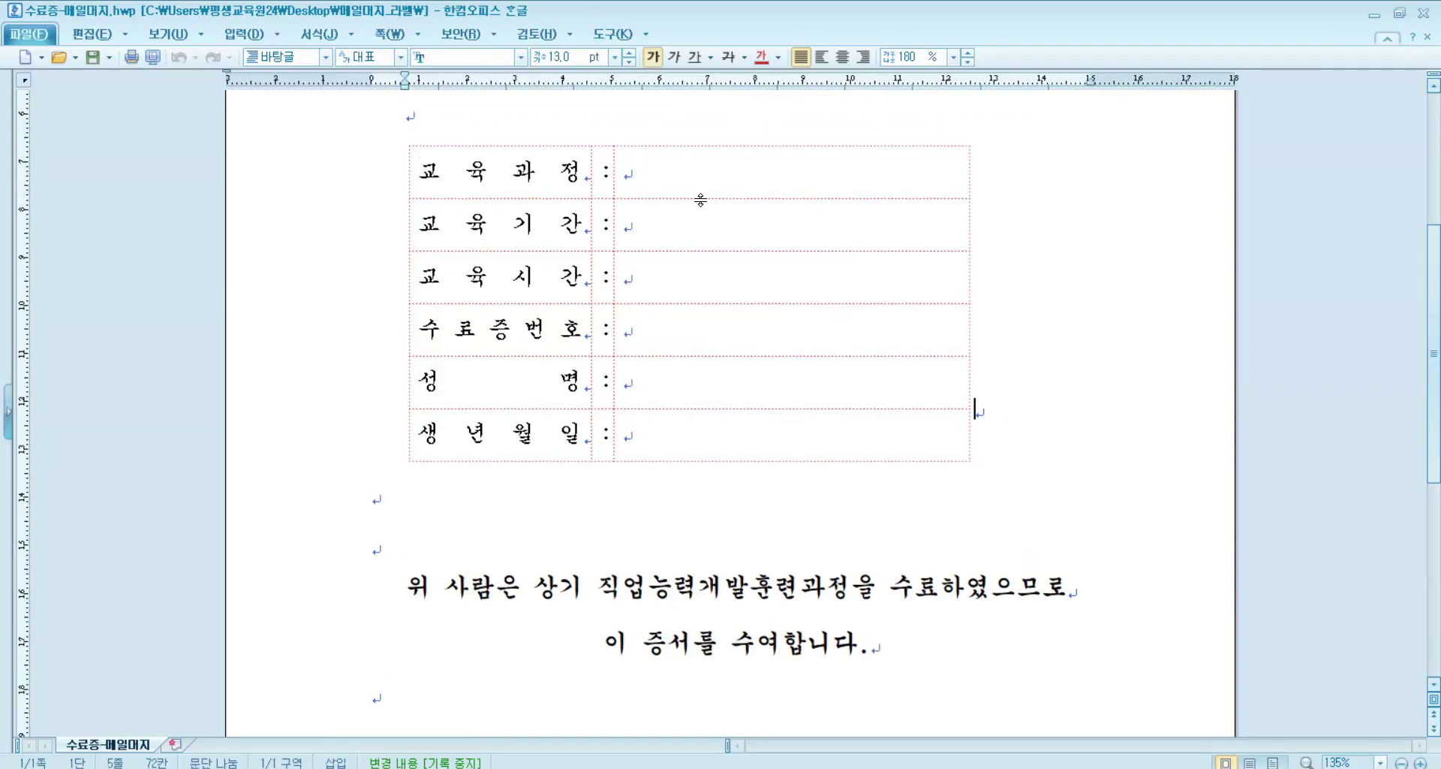
left_click(679, 172)
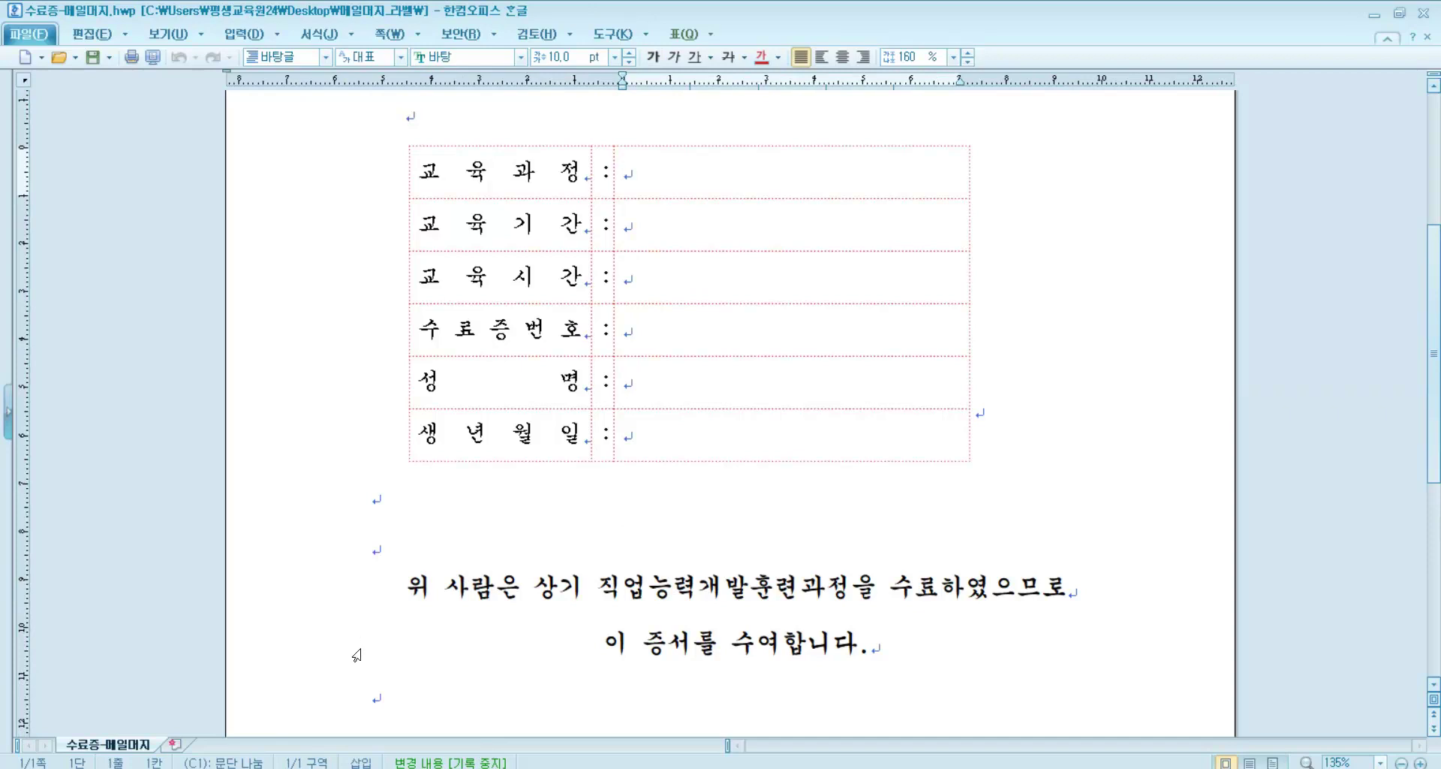
- Minimise the certificate, open the 인적사항1-한글소스 document from the 메일머지_라벨 folder and examine its records from the first line
left_click(1374, 15)
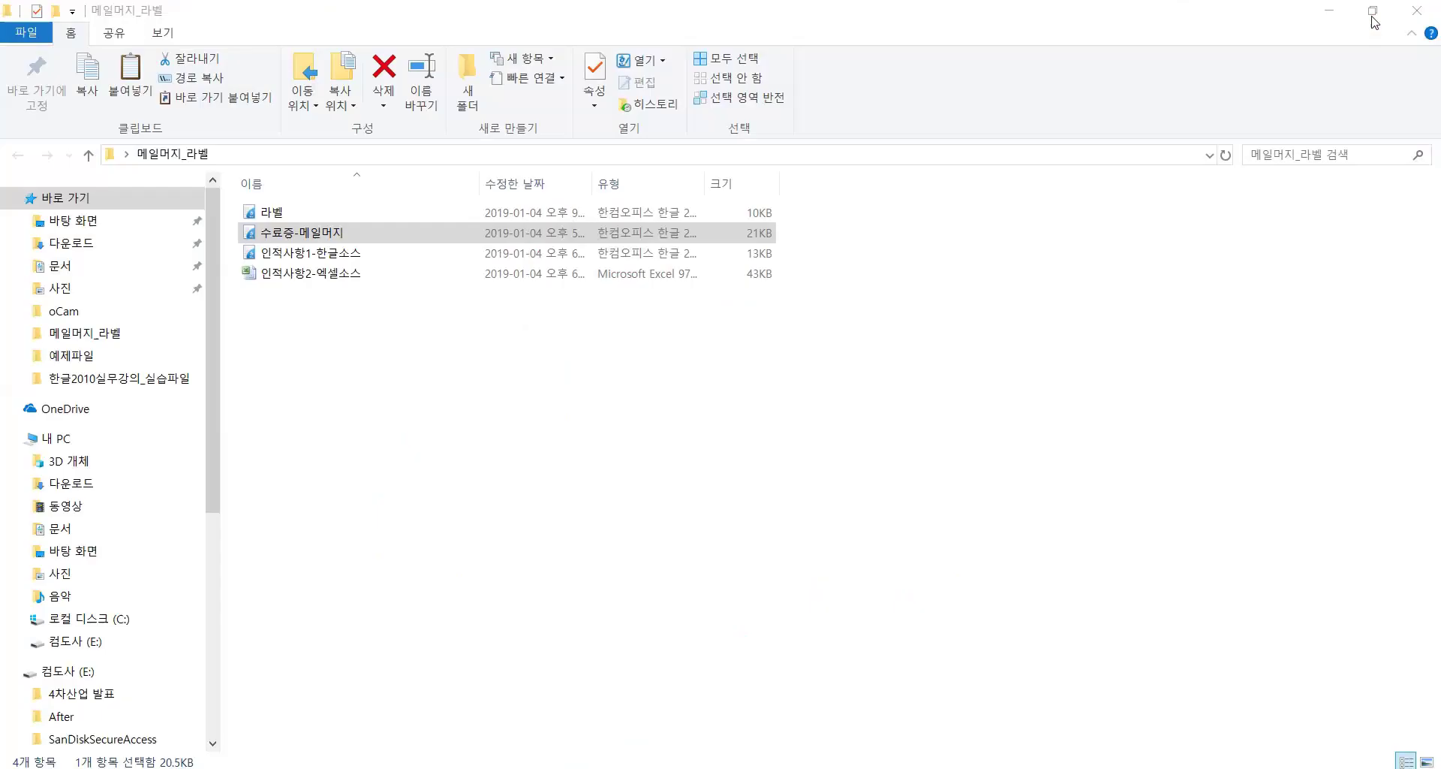
double_click(315, 253)
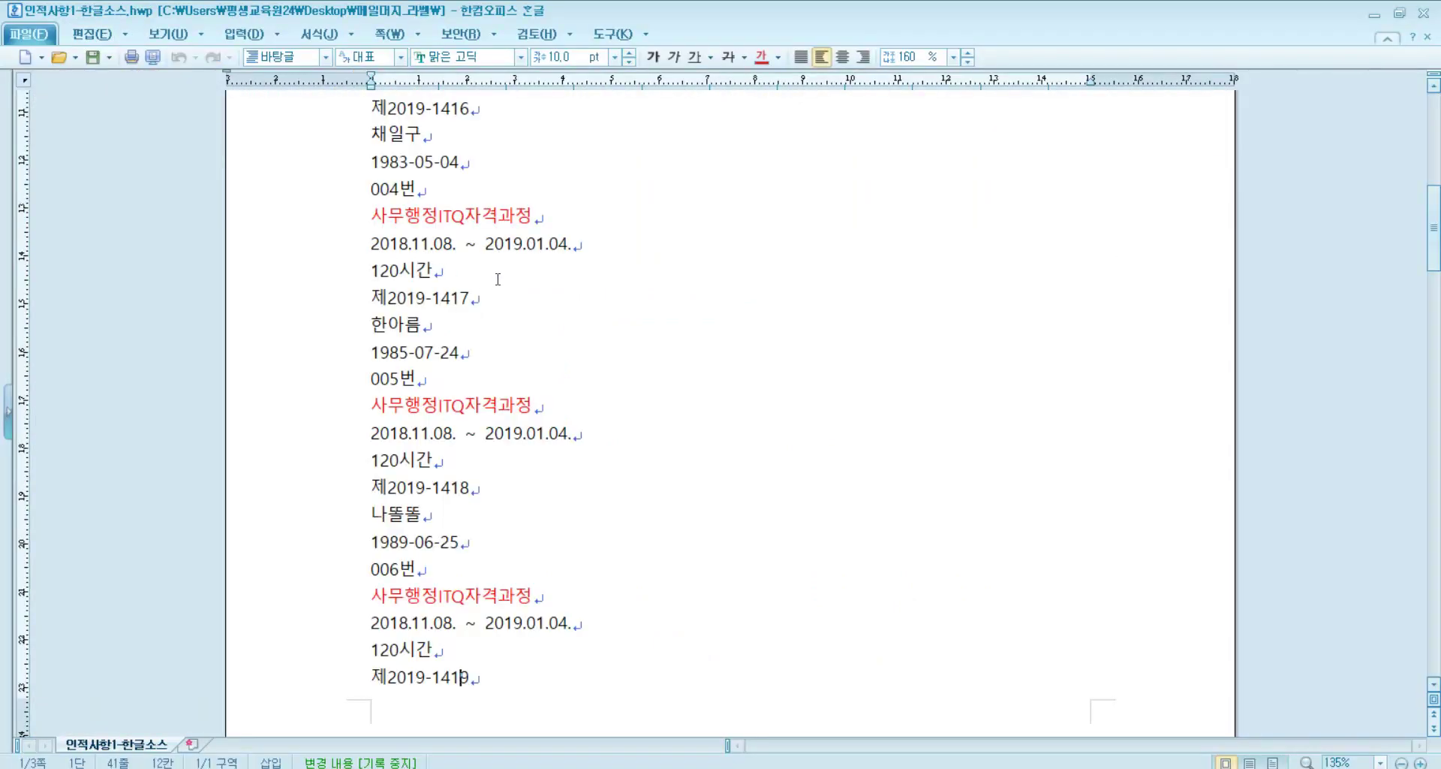
scroll(495, 277, "up", 10)
scroll(497, 269, "down", 5)
scroll(497, 269, "up", 5)
scroll(499, 273, "up", 2, "ctrl")
scroll(499, 273, "up", 2, "ctrl")
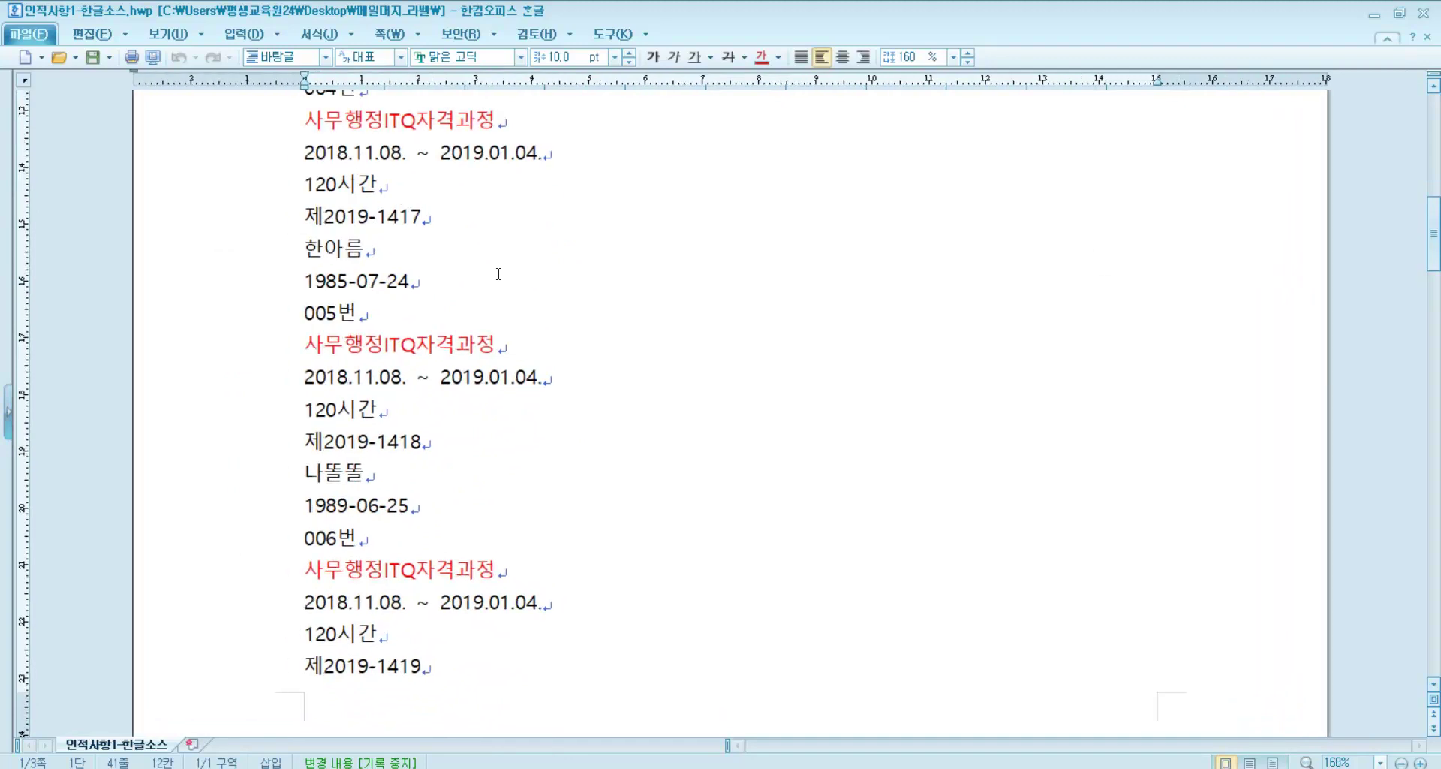
scroll(498, 273, "up", 6)
scroll(498, 273, "down", 6)
scroll(499, 273, "up", 2, "ctrl")
scroll(498, 273, "up", 7)
scroll(499, 273, "up", 3)
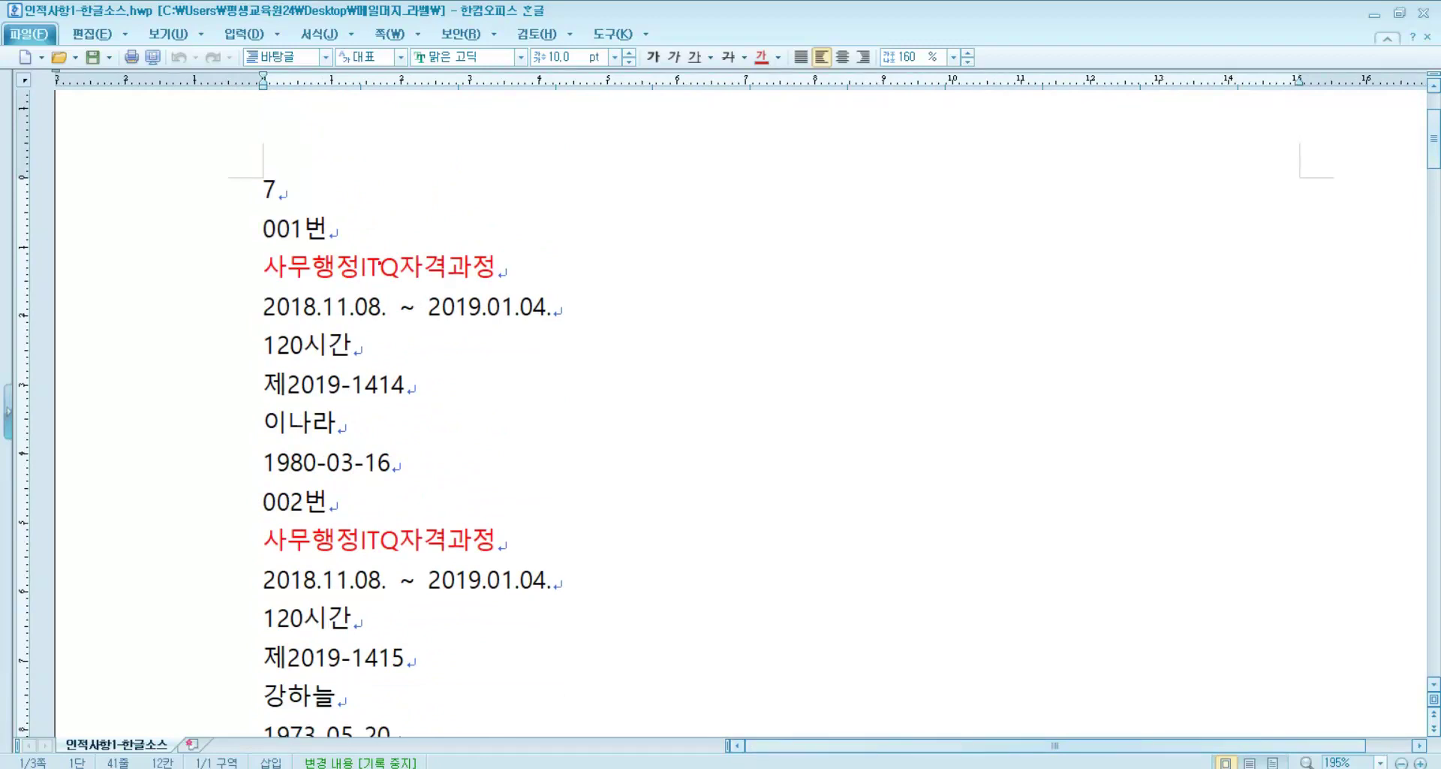
left_click_drag(252, 174, 289, 204)
mouse_move(257, 233)
left_mouse_down()
mouse_move(239, 367)
mouse_move(259, 454)
left_mouse_up()
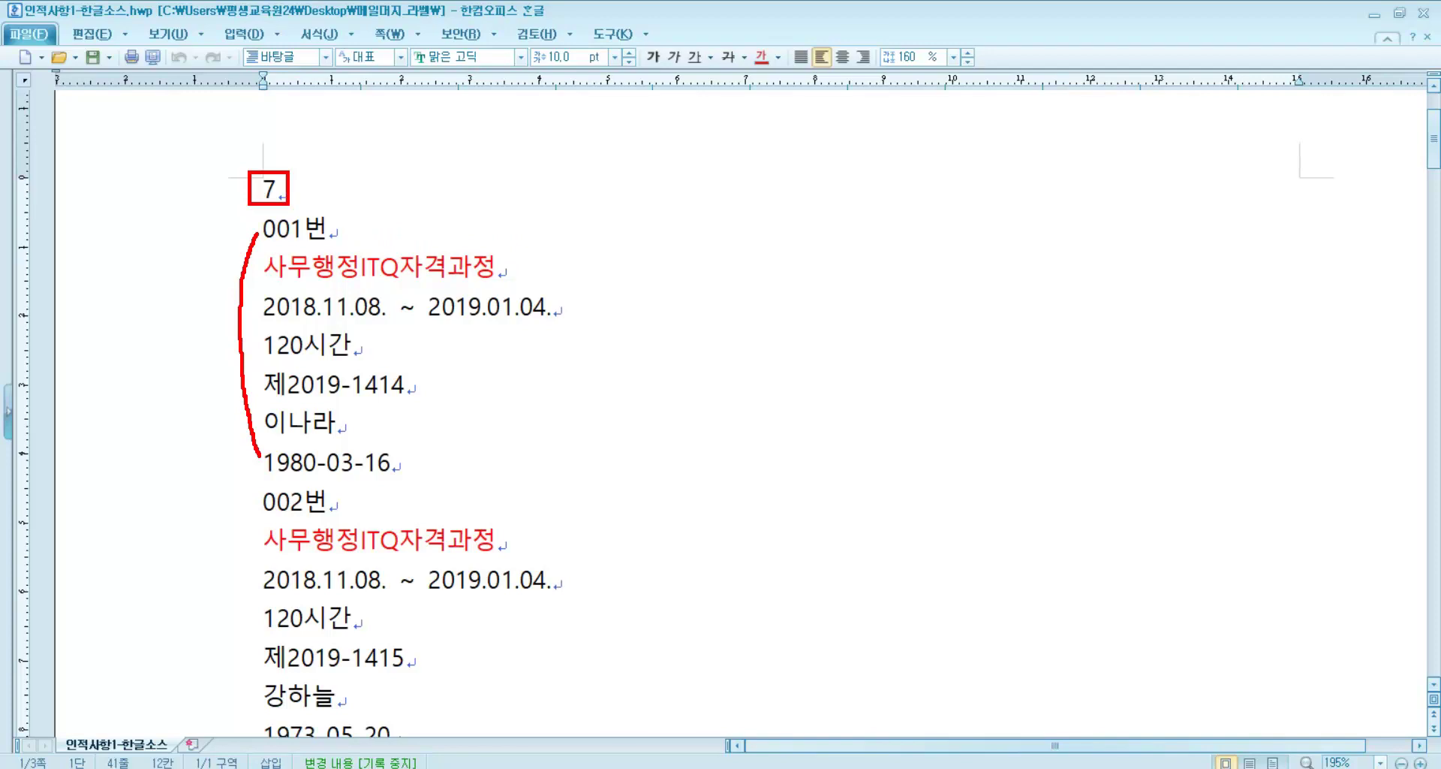
left_click_drag(350, 232, 357, 223)
left_click_drag(533, 264, 570, 313)
mouse_move(374, 335)
left_mouse_down()
mouse_move(371, 359)
mouse_move(434, 387)
mouse_move(370, 439)
mouse_move(424, 457)
mouse_move(415, 483)
left_mouse_up()
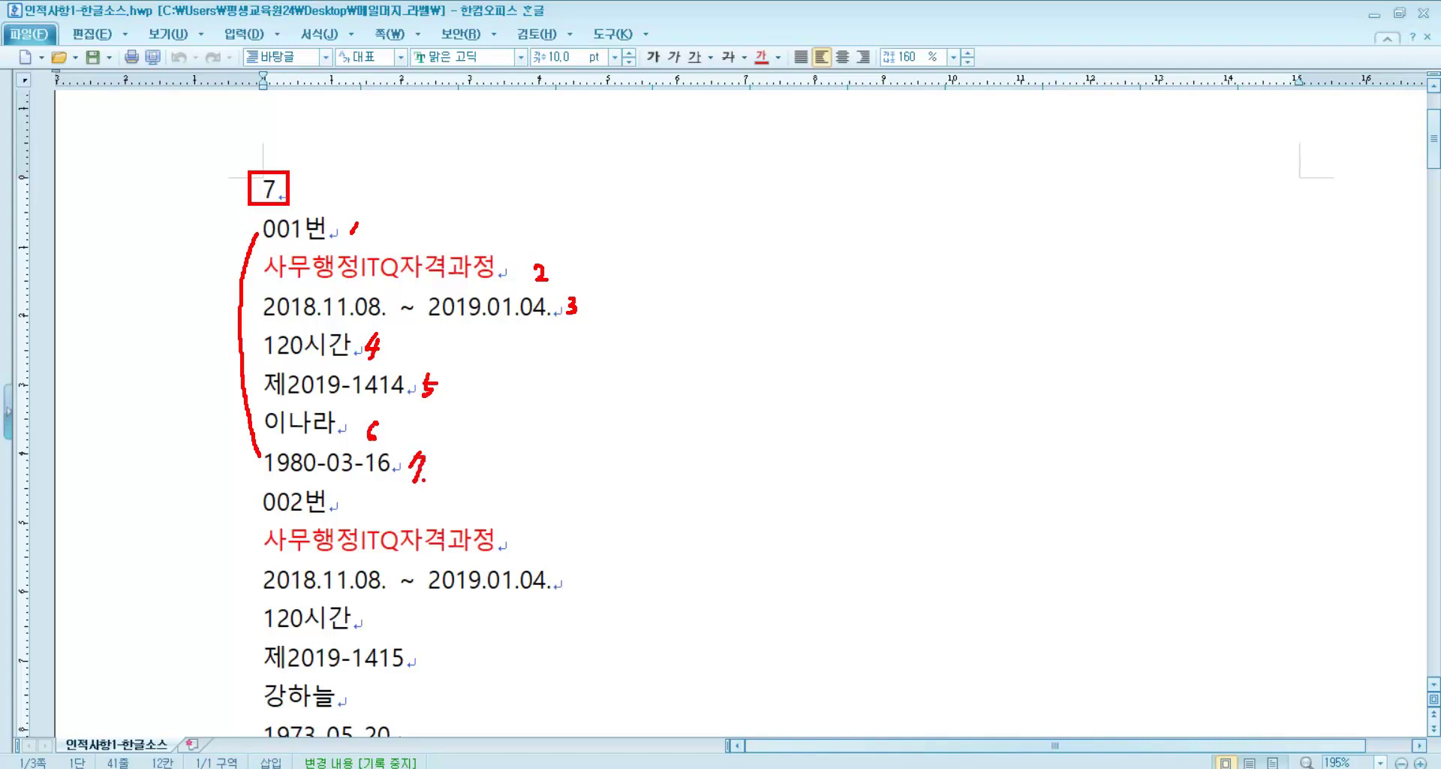
left_click_drag(219, 178, 240, 162)
left_click_drag(313, 184, 370, 197)
left_click_drag(355, 225, 347, 236)
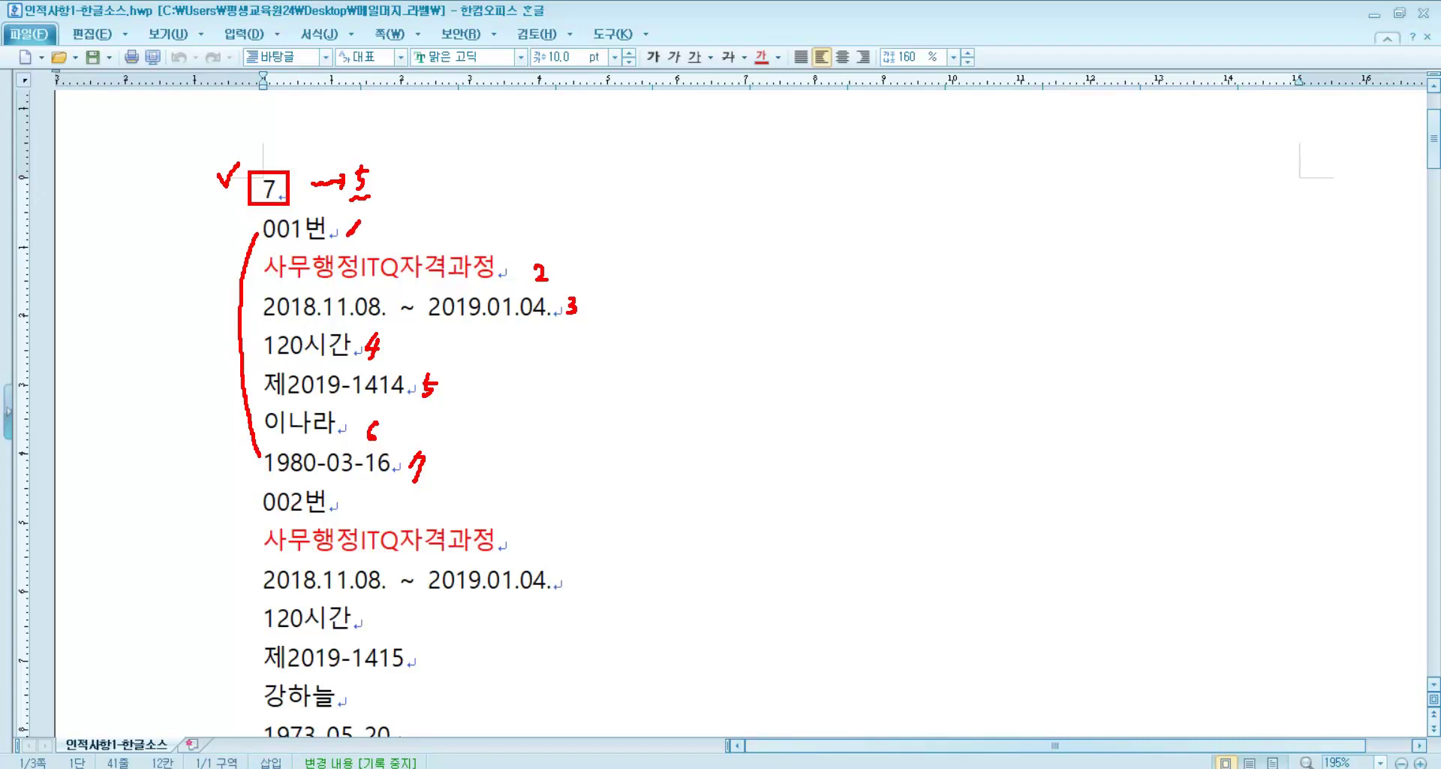
left_click_drag(266, 515, 301, 513)
left_click_drag(353, 214, 363, 218)
mouse_move(553, 283)
left_mouse_down()
mouse_move(536, 289)
mouse_move(555, 270)
mouse_move(570, 283)
left_mouse_up()
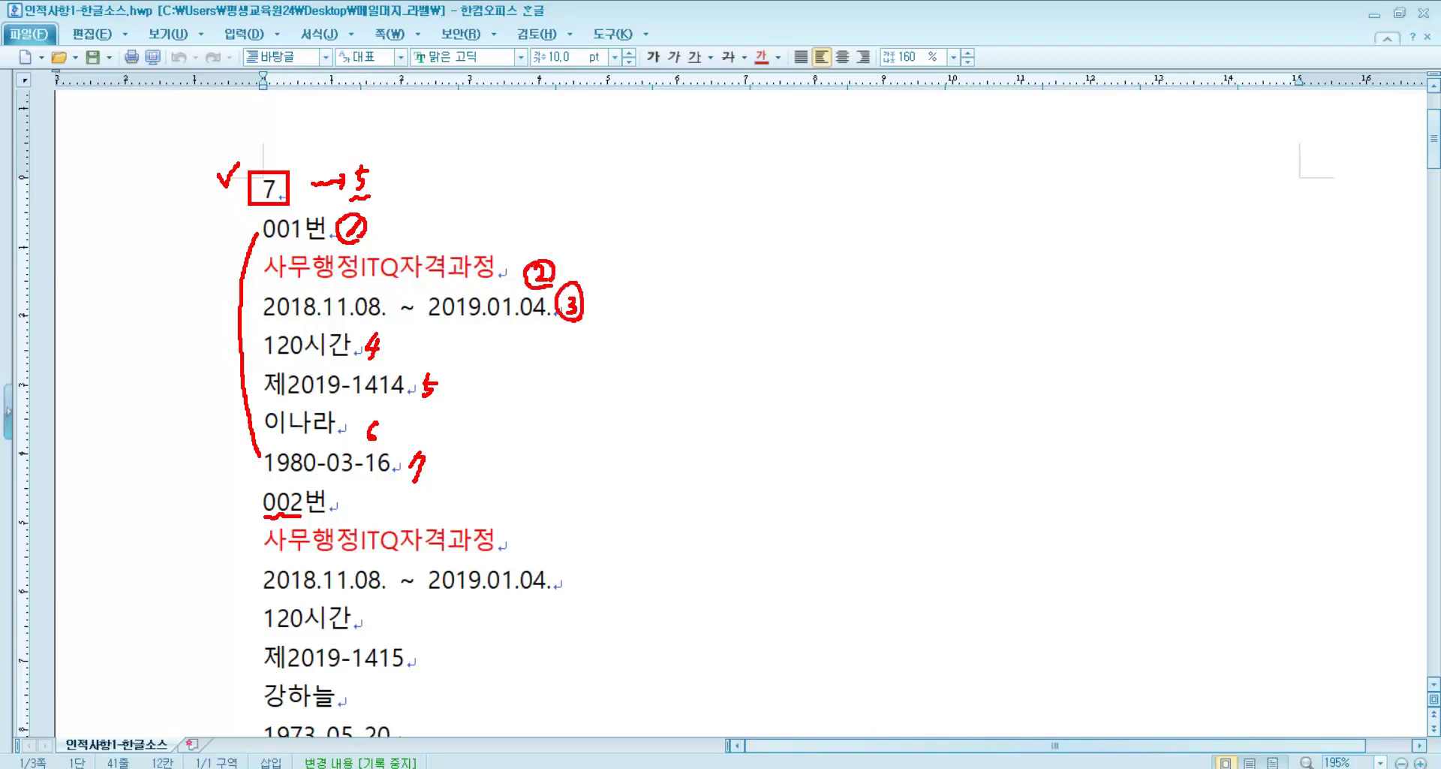
left_click_drag(355, 345, 373, 357)
mouse_move(429, 369)
left_mouse_down()
mouse_move(413, 392)
mouse_move(437, 374)
left_mouse_up()
left_click_drag(381, 417, 366, 421)
mouse_move(402, 469)
left_mouse_down()
mouse_move(430, 484)
mouse_move(425, 459)
left_mouse_up()
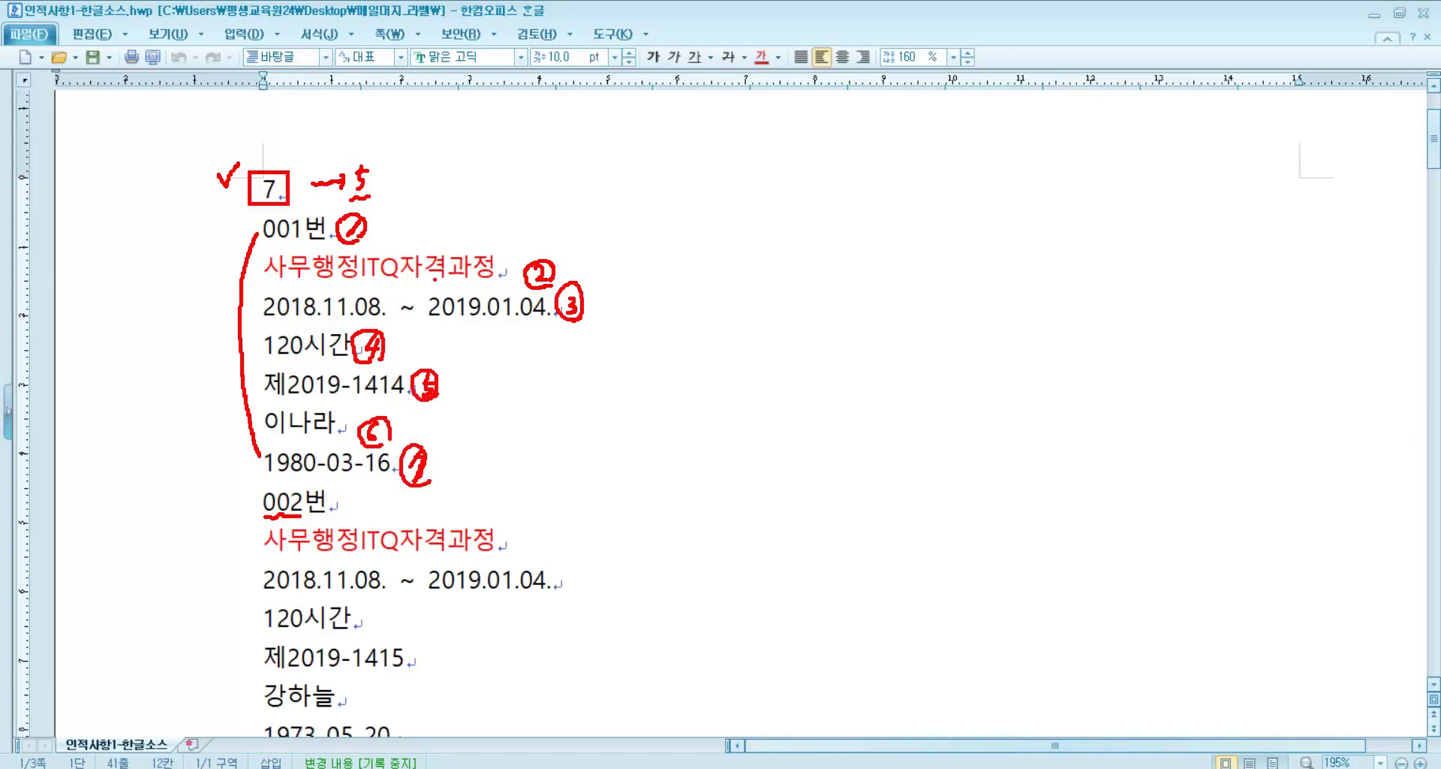
mouse_move(191, 211)
left_mouse_down()
mouse_move(214, 223)
mouse_move(223, 201)
mouse_move(235, 229)
left_mouse_up()
left_click_drag(197, 294, 194, 300)
left_click_drag(195, 303, 222, 317)
left_click_drag(197, 255, 228, 234)
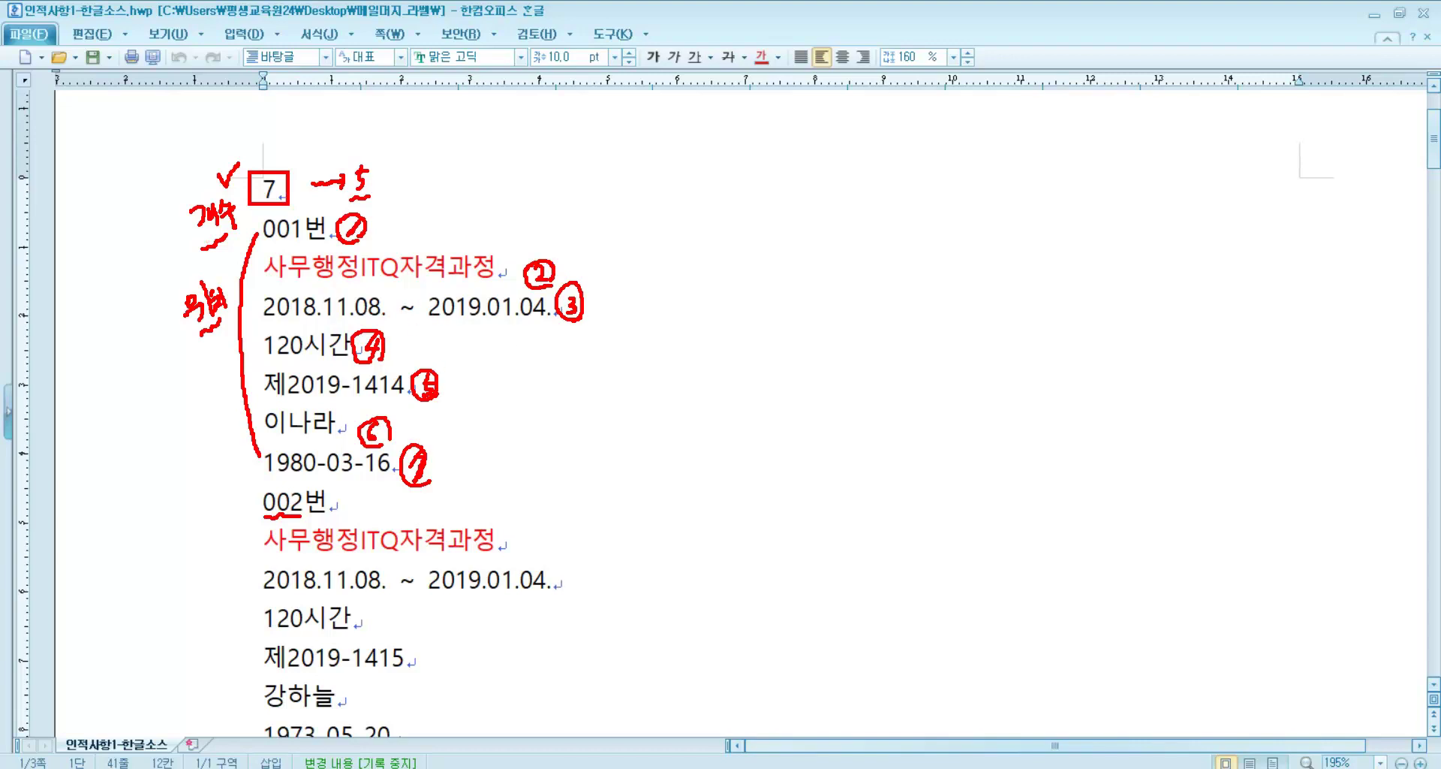
key("Escape")
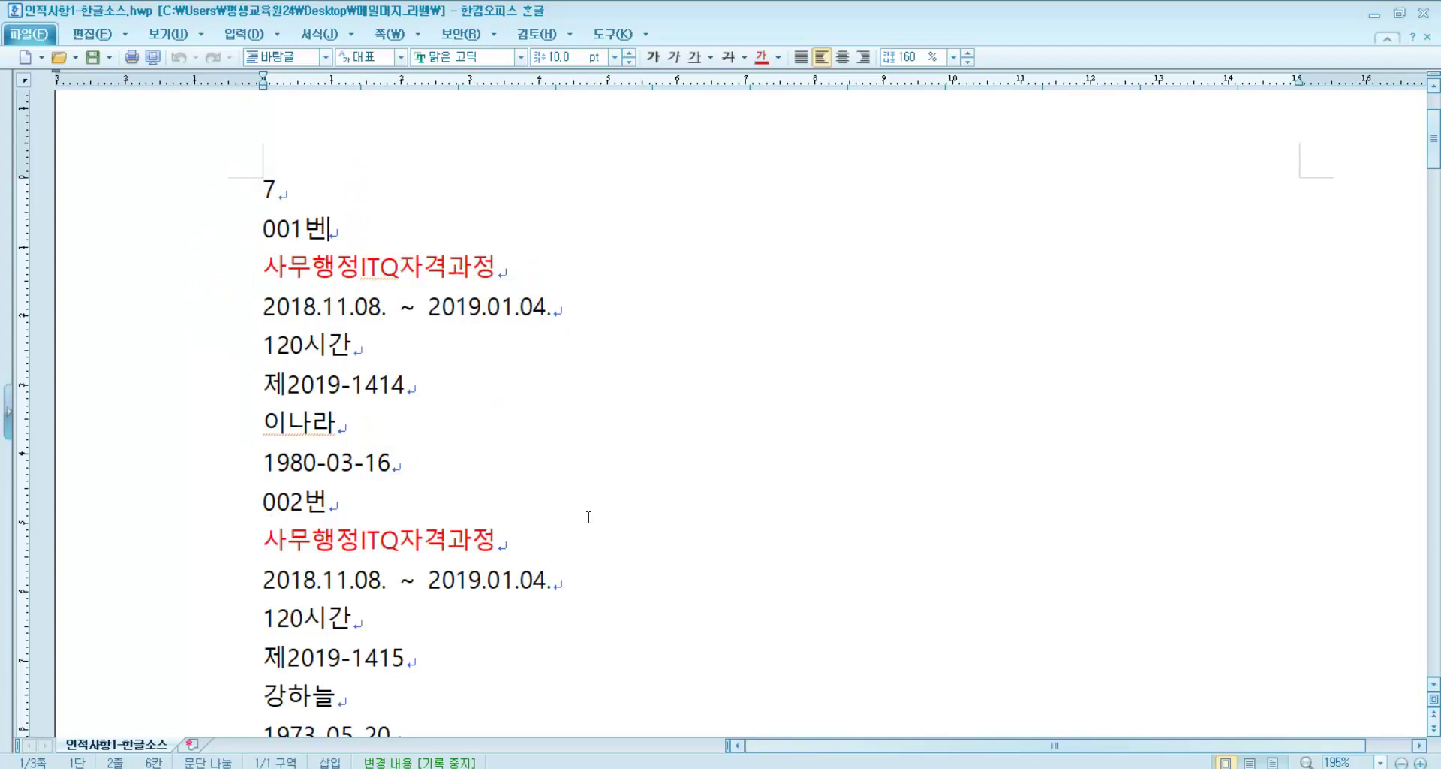
- Minimise the source data document and return to the 수료증-메일머지 certificate through its file in the folder
left_click(1374, 13)
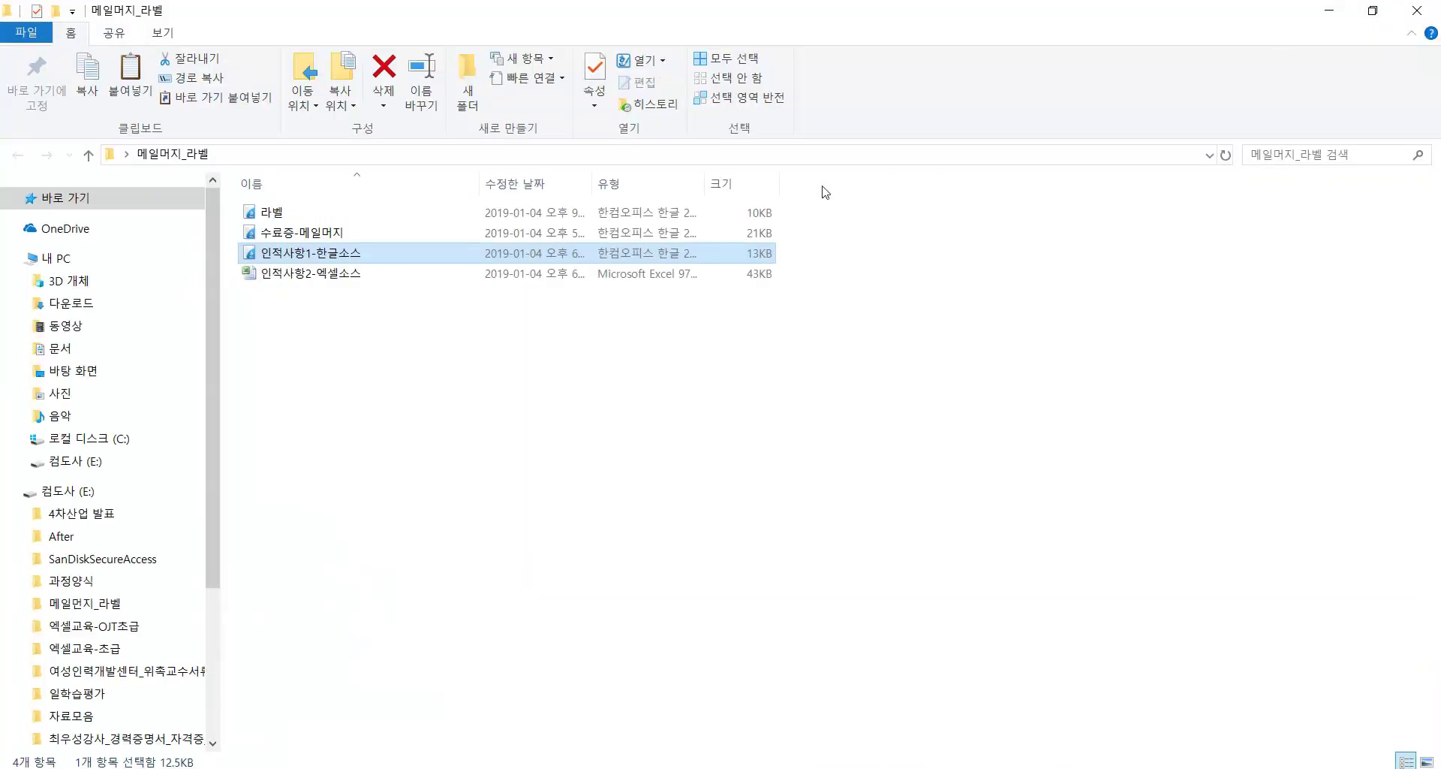
double_click(390, 234)
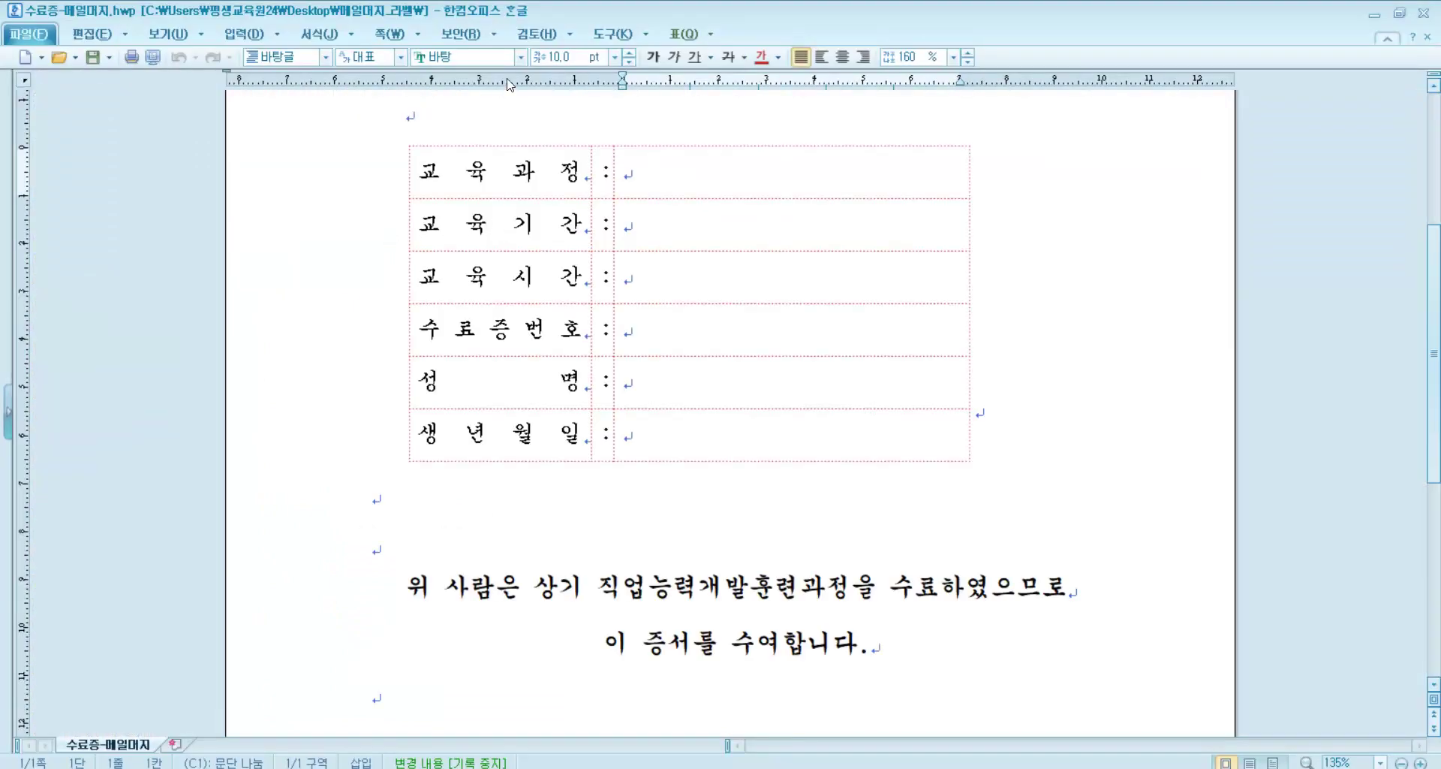
- Restore the 수료증-메일머지 certificate to a smaller window and show it in front of the 인적사항1-한글소스 document
double_click(591, 15)
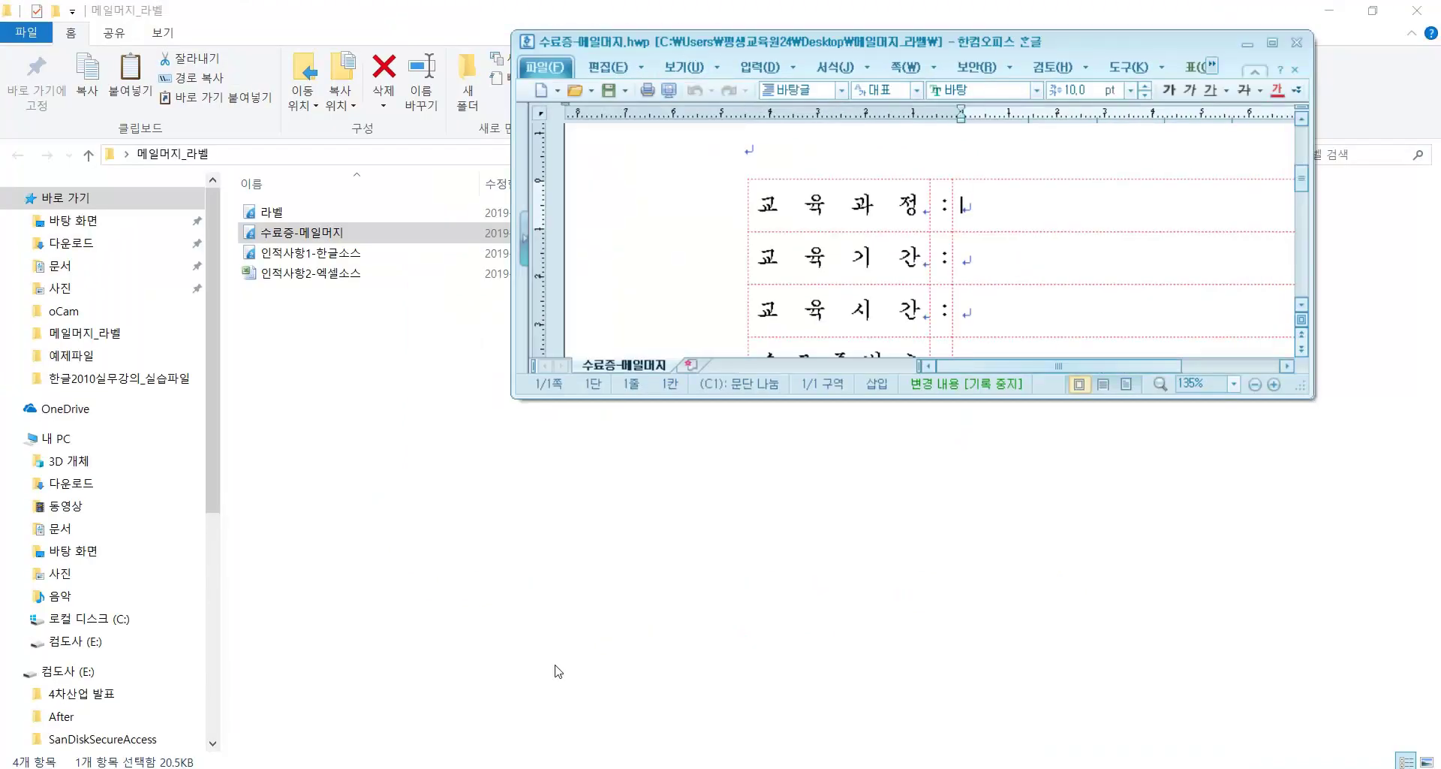
mouse_move(669, 766)
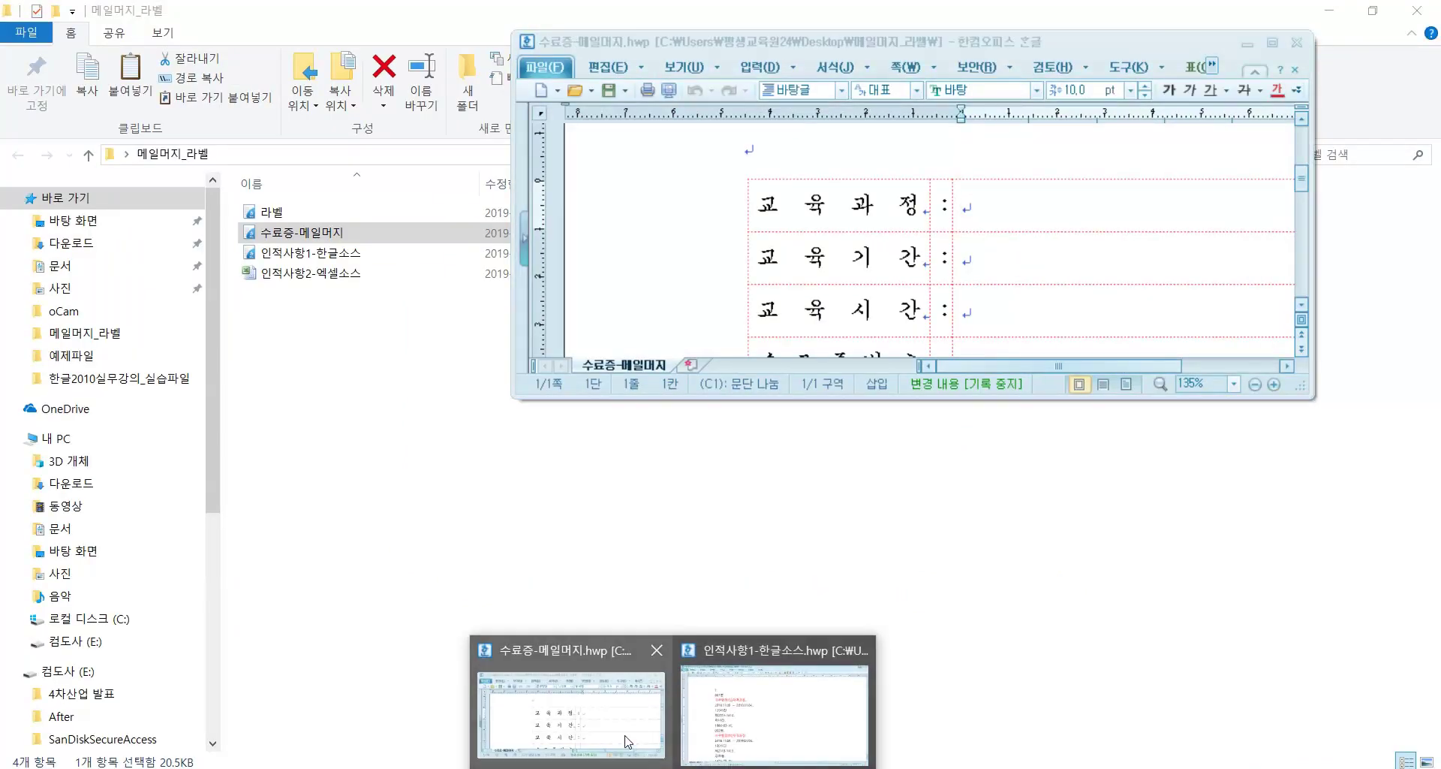
left_click(749, 734)
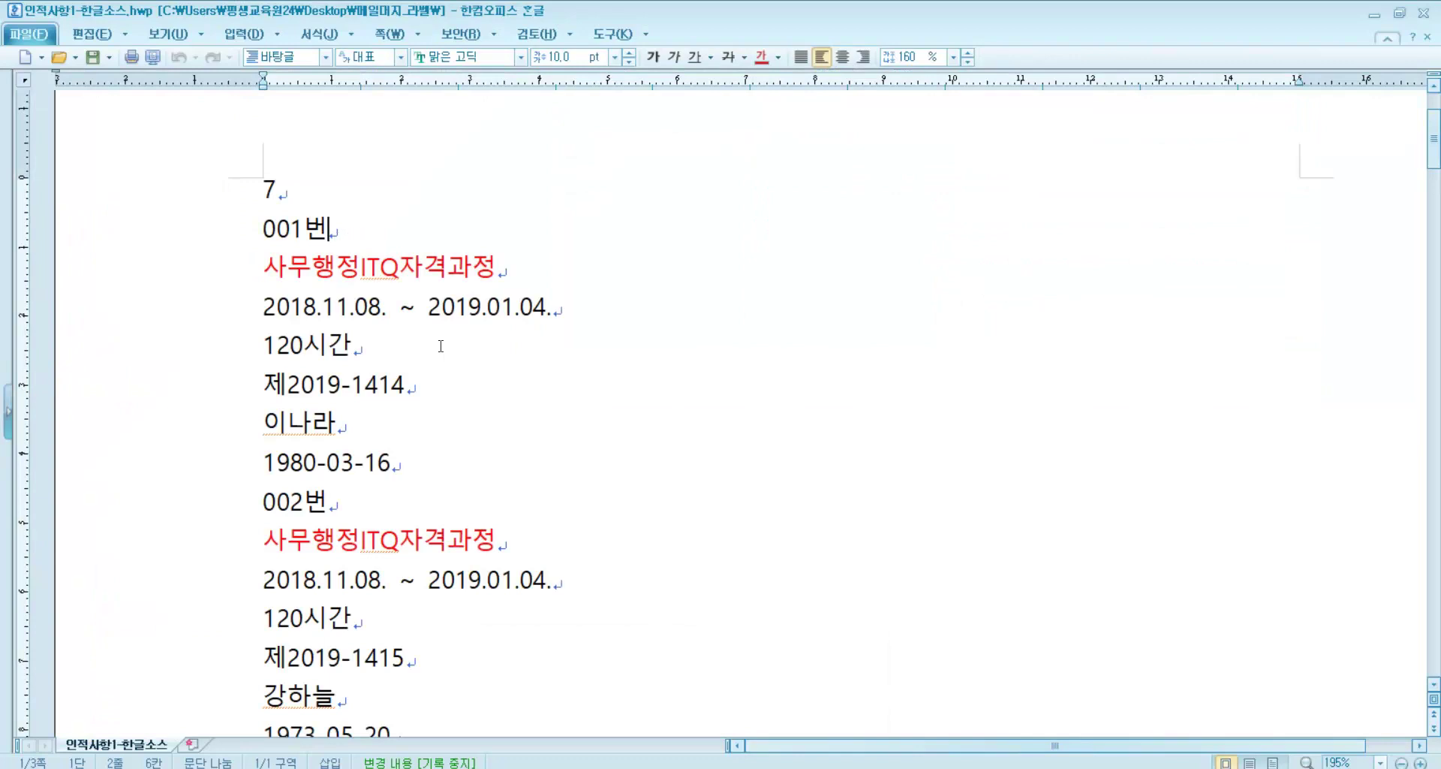
mouse_move(668, 766)
left_click(623, 737)
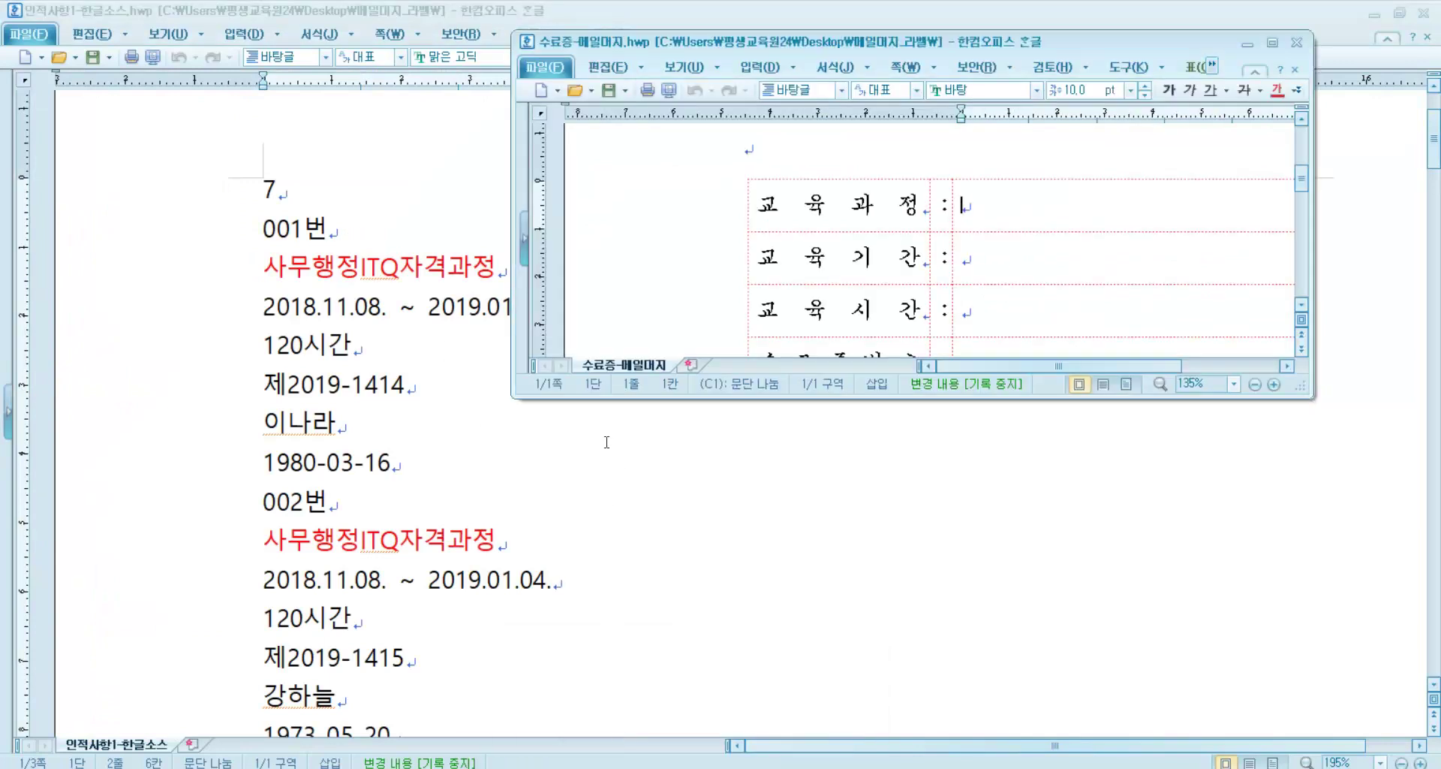
- Resize and move the certificate window so its table and the source records are visible side by side
left_click_drag(870, 399, 871, 736)
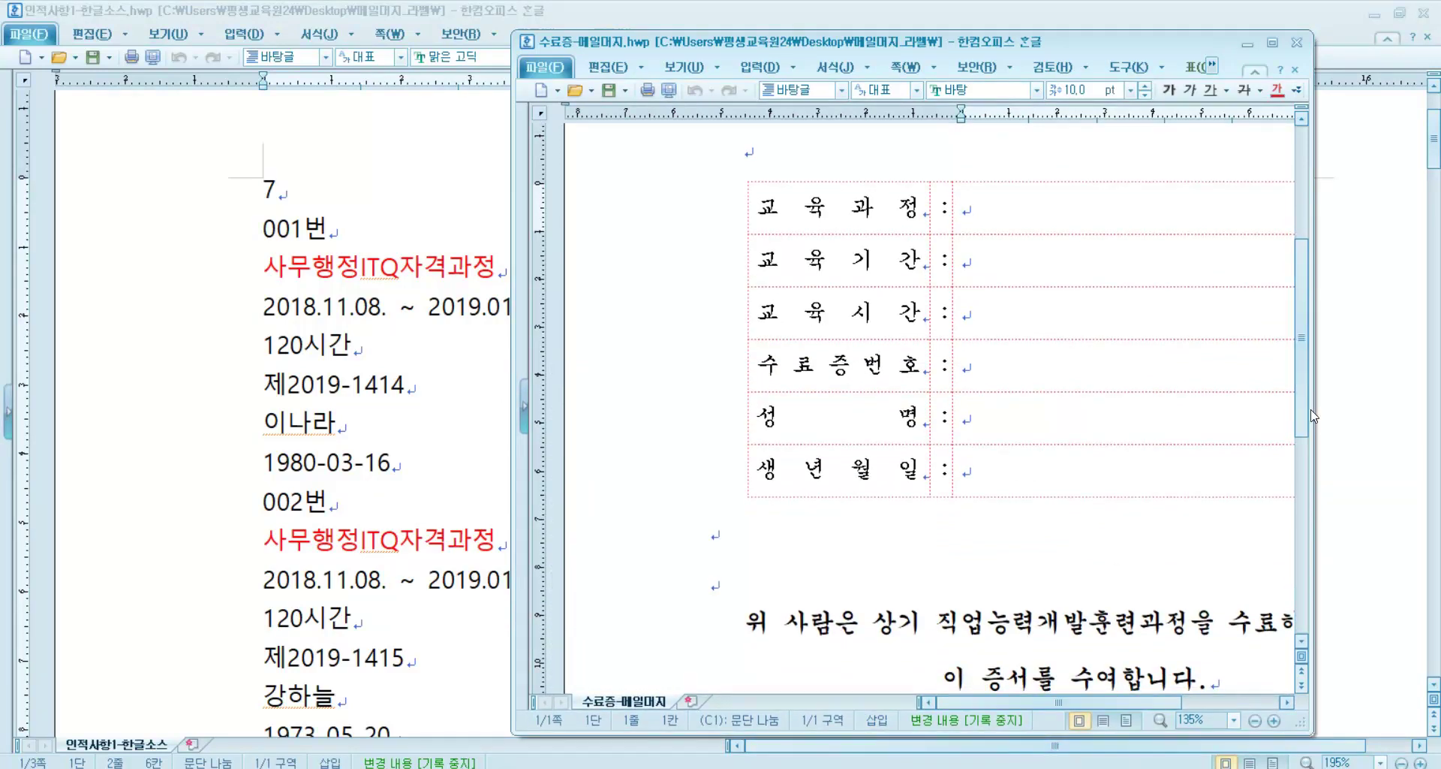
left_click_drag(1313, 403, 1430, 403)
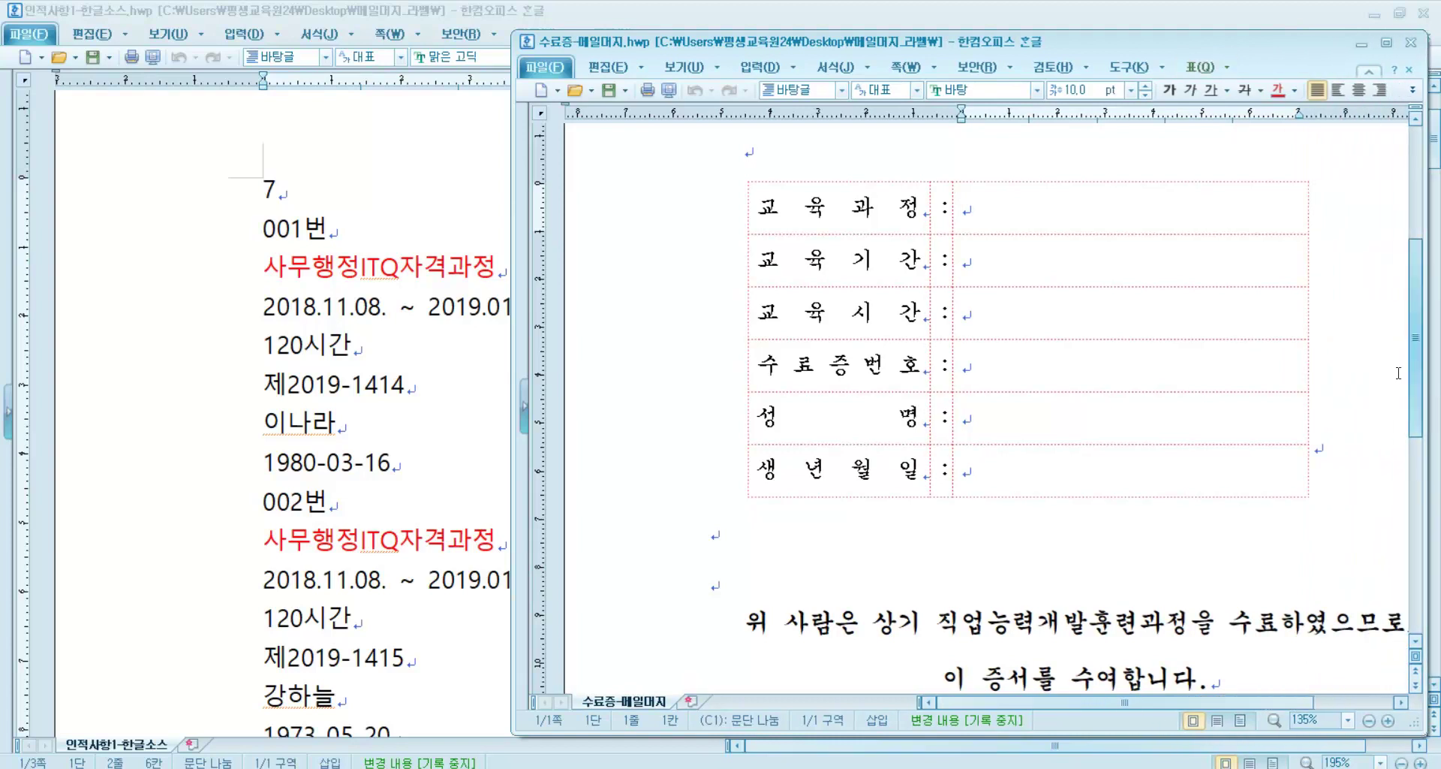
left_click_drag(849, 55, 876, 56)
left_click_drag(539, 169, 608, 172)
left_click_drag(780, 43, 751, 36)
scroll(838, 207, "up", 3)
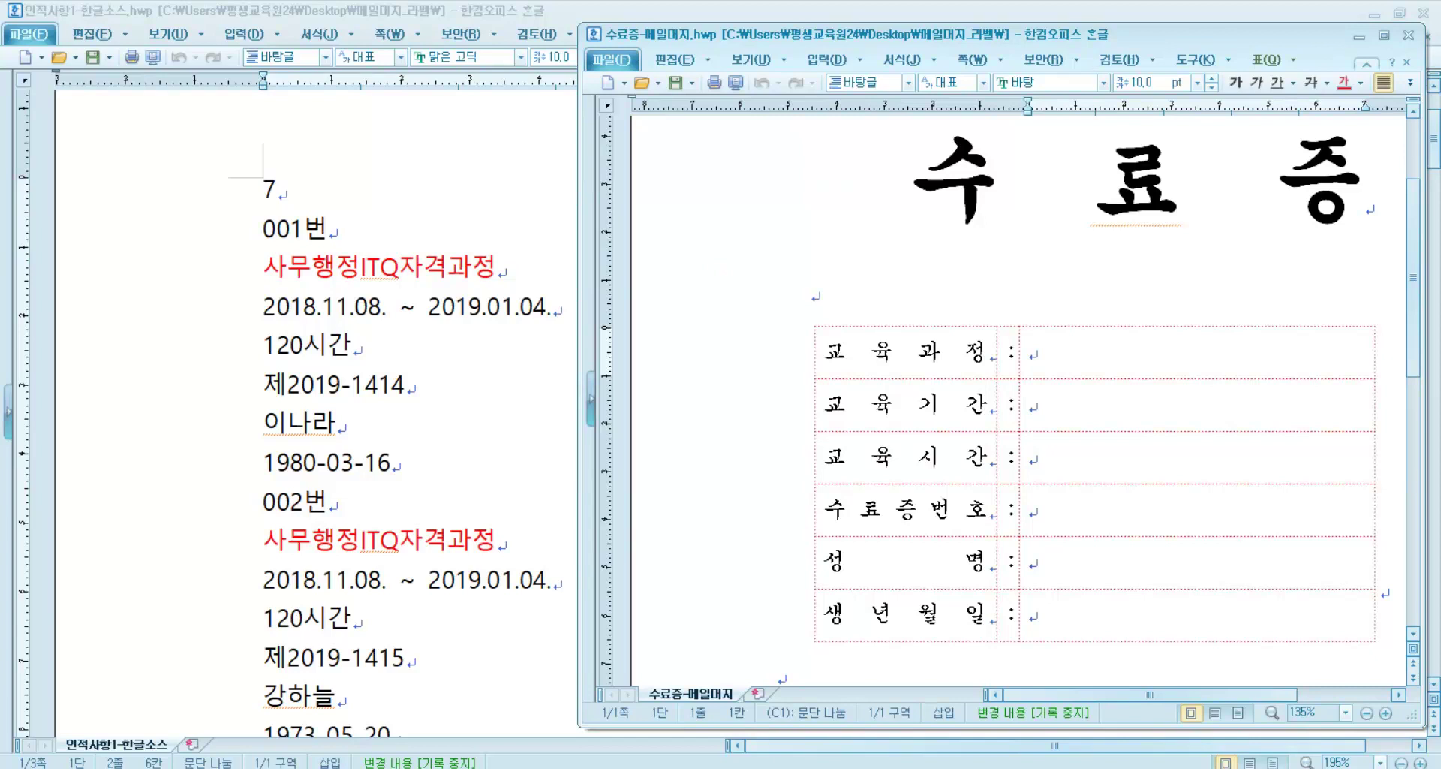
mouse_move(380, 185)
left_mouse_down()
mouse_move(366, 191)
mouse_move(392, 210)
mouse_move(428, 188)
mouse_move(431, 210)
mouse_move(459, 187)
mouse_move(459, 225)
mouse_move(513, 204)
mouse_move(517, 224)
left_mouse_up()
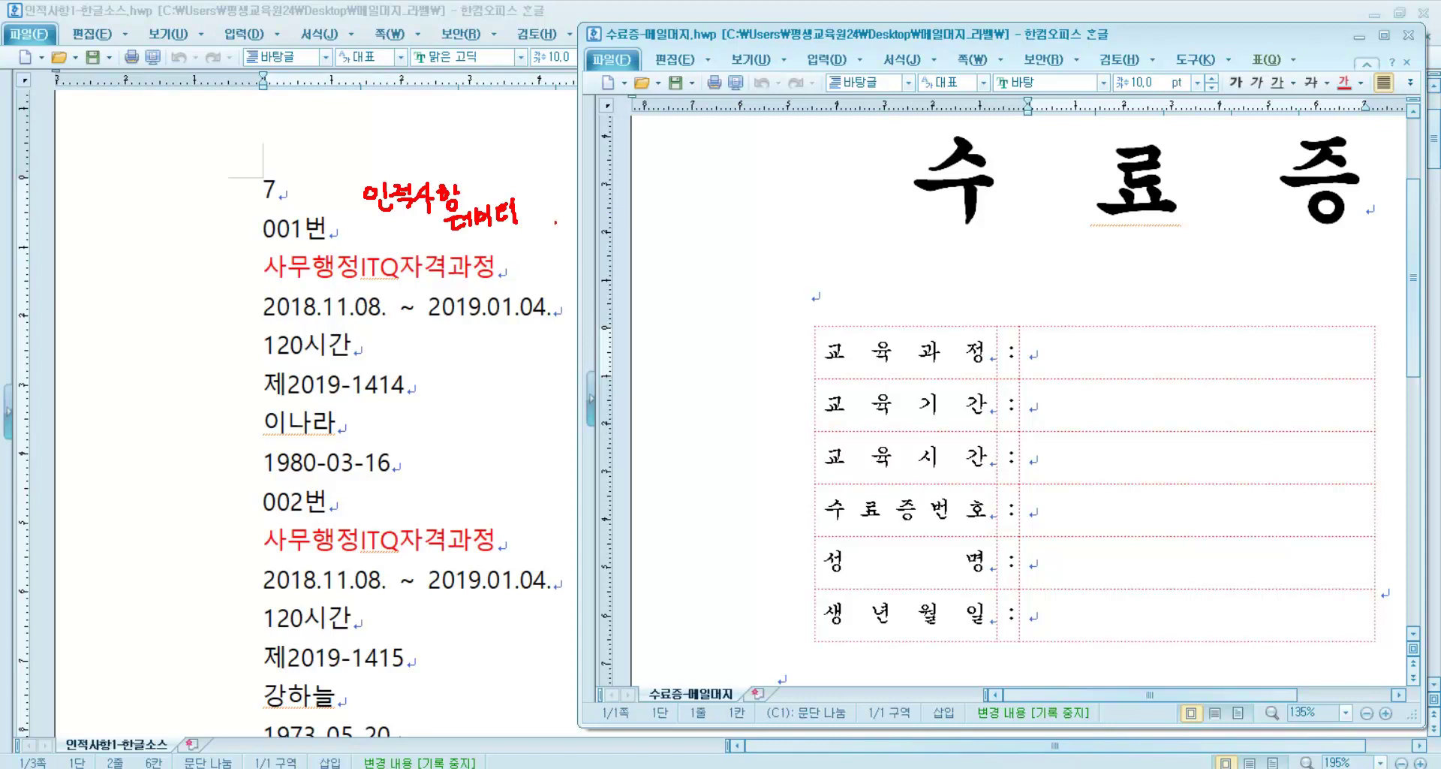
mouse_move(786, 239)
left_mouse_down()
mouse_move(815, 230)
mouse_move(828, 263)
left_mouse_up()
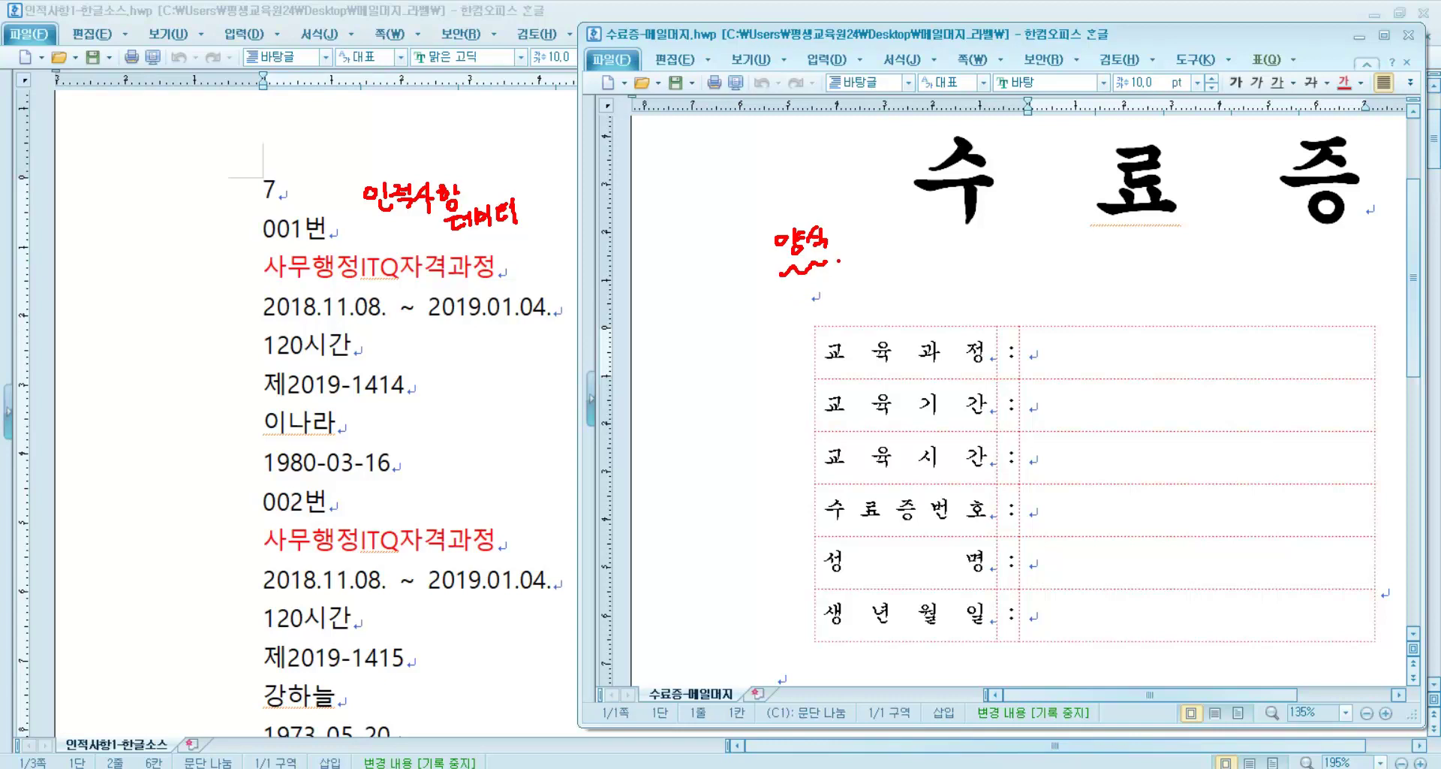
mouse_move(840, 225)
left_mouse_down()
mouse_move(861, 242)
mouse_move(882, 214)
mouse_move(835, 248)
mouse_move(853, 260)
mouse_move(839, 291)
mouse_move(846, 300)
mouse_move(855, 269)
mouse_move(859, 295)
left_mouse_up()
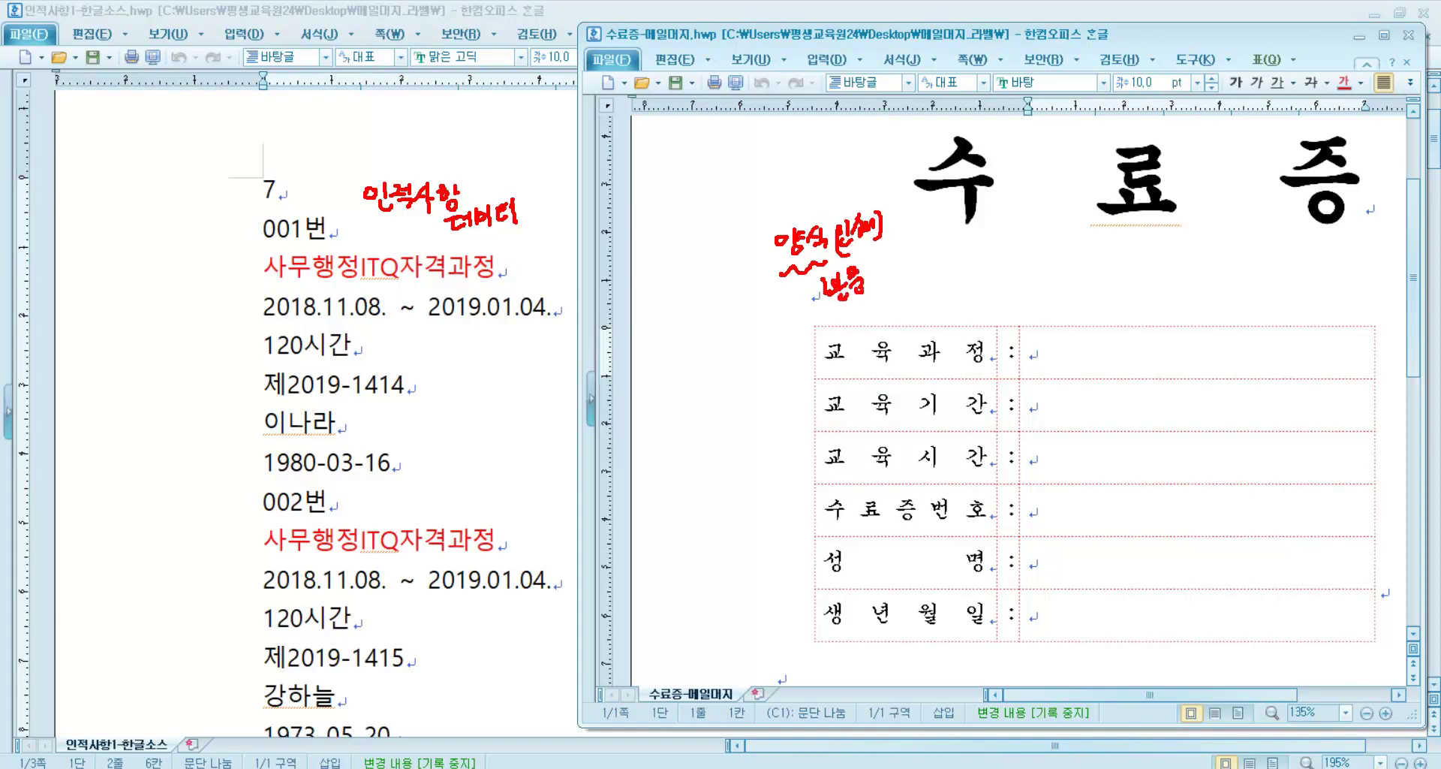
left_click_drag(458, 246, 521, 222)
left_click_drag(836, 309, 866, 307)
key("Escape")
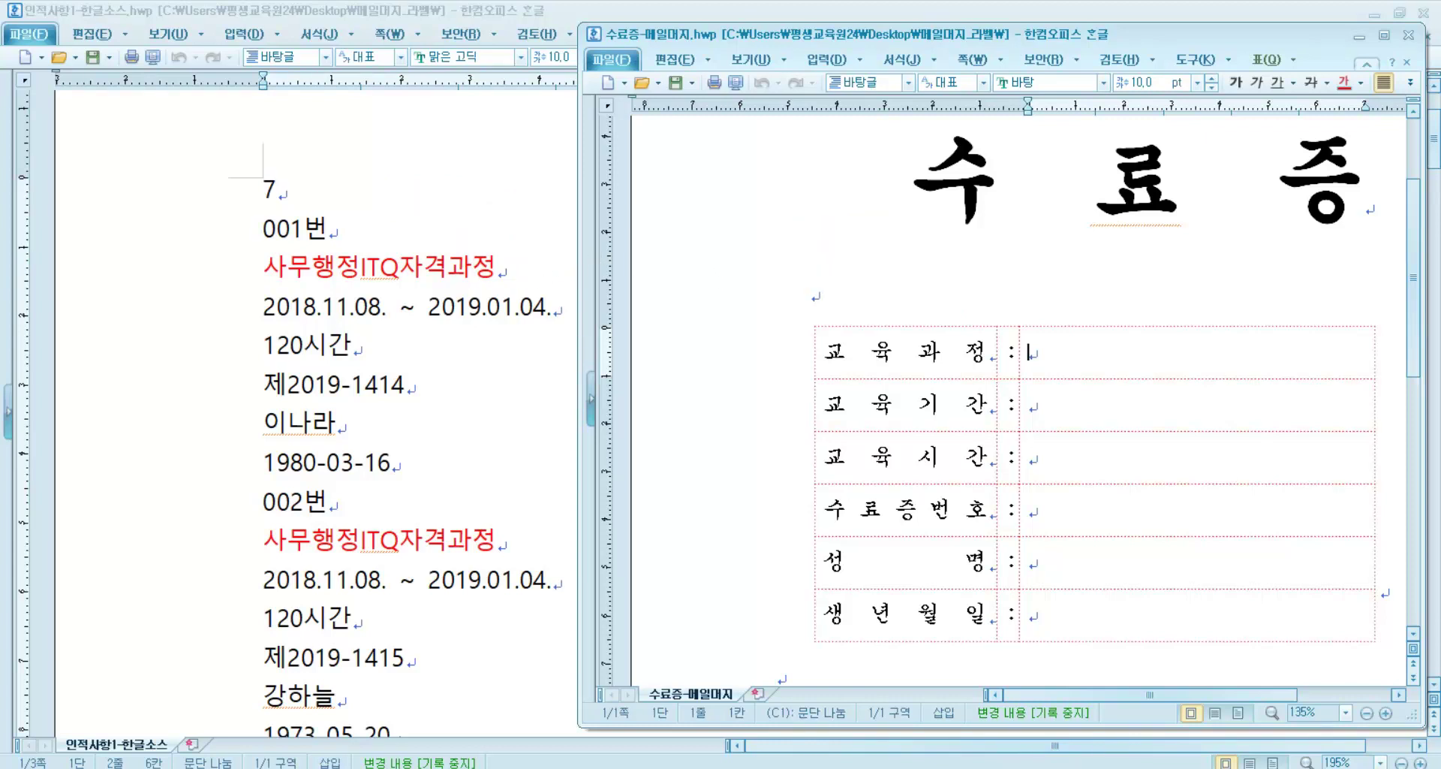
left_click_drag(387, 214, 373, 235)
left_click_drag(520, 258, 559, 304)
mouse_move(372, 327)
left_mouse_down()
mouse_move(371, 359)
mouse_move(425, 391)
mouse_move(446, 370)
left_mouse_up()
mouse_move(369, 412)
left_mouse_down()
mouse_move(365, 429)
mouse_move(419, 443)
mouse_move(410, 471)
mouse_move(364, 503)
mouse_move(369, 492)
left_mouse_up()
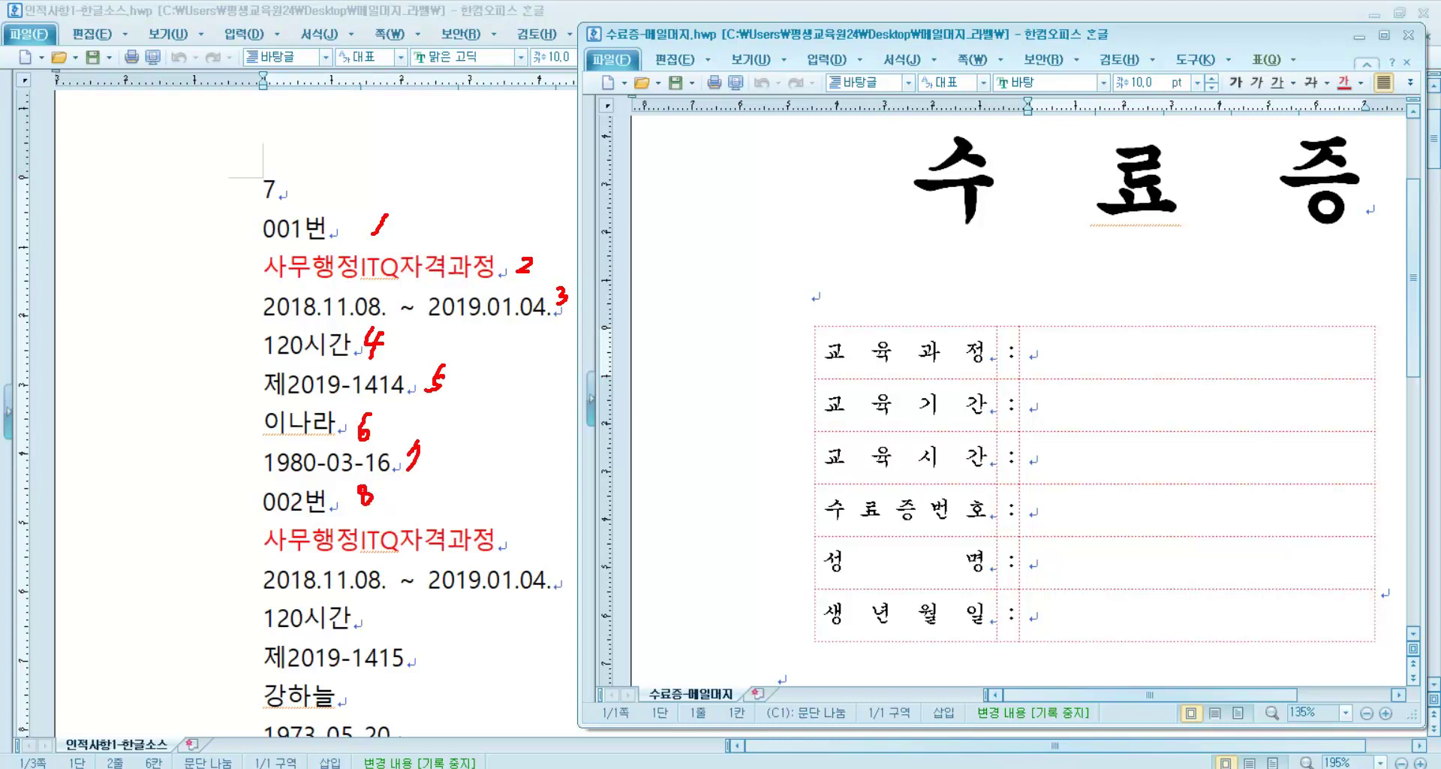
mouse_move(1044, 346)
left_mouse_down()
mouse_move(1033, 359)
mouse_move(1086, 367)
mouse_move(1061, 416)
mouse_move(1081, 455)
mouse_move(1069, 476)
left_mouse_up()
left_click(1048, 357)
left_click_drag(1069, 496, 1059, 518)
left_click_drag(1067, 500, 1078, 498)
left_click_drag(1078, 548, 1065, 620)
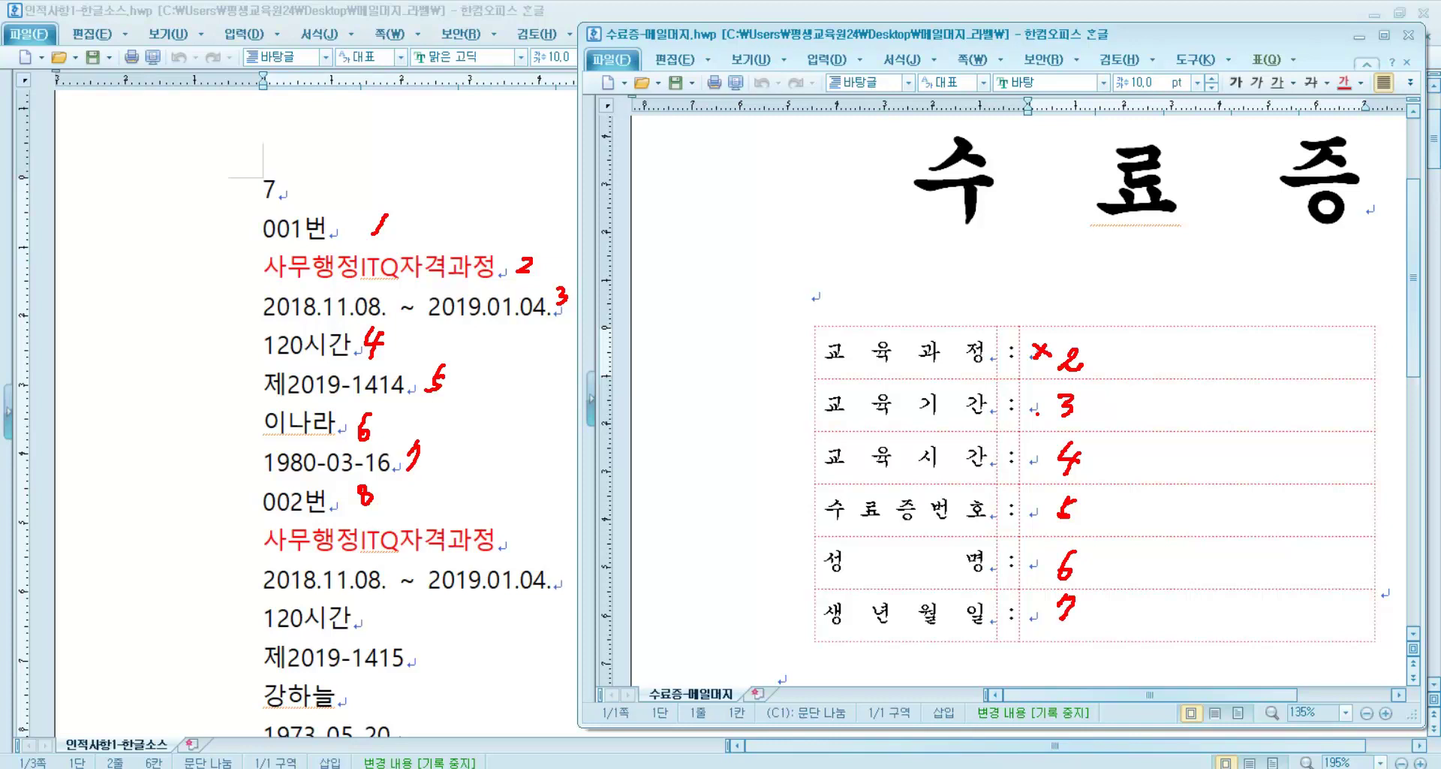
left_click_drag(1104, 351, 1120, 365)
mouse_move(533, 284)
left_mouse_down()
mouse_move(508, 271)
mouse_move(542, 269)
left_mouse_up()
left_click_drag(943, 404, 944, 424)
left_click_drag(939, 395, 942, 436)
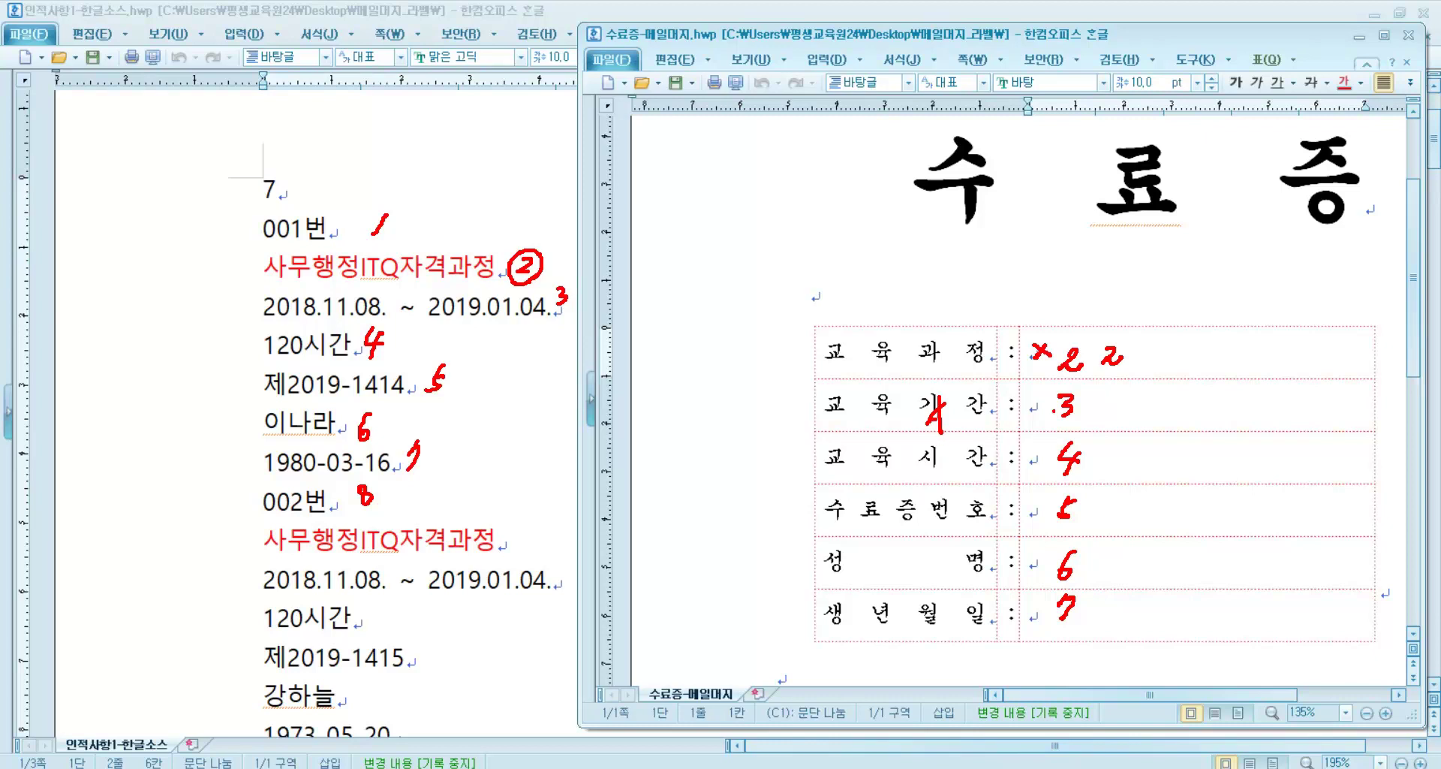
left_click_drag(1095, 404, 1097, 429)
left_click_drag(908, 472, 912, 486)
left_click_drag(928, 458, 928, 481)
left_click_drag(1097, 455, 1100, 470)
mouse_move(538, 389)
left_mouse_down()
mouse_move(650, 374)
mouse_move(757, 379)
mouse_move(751, 397)
left_mouse_up()
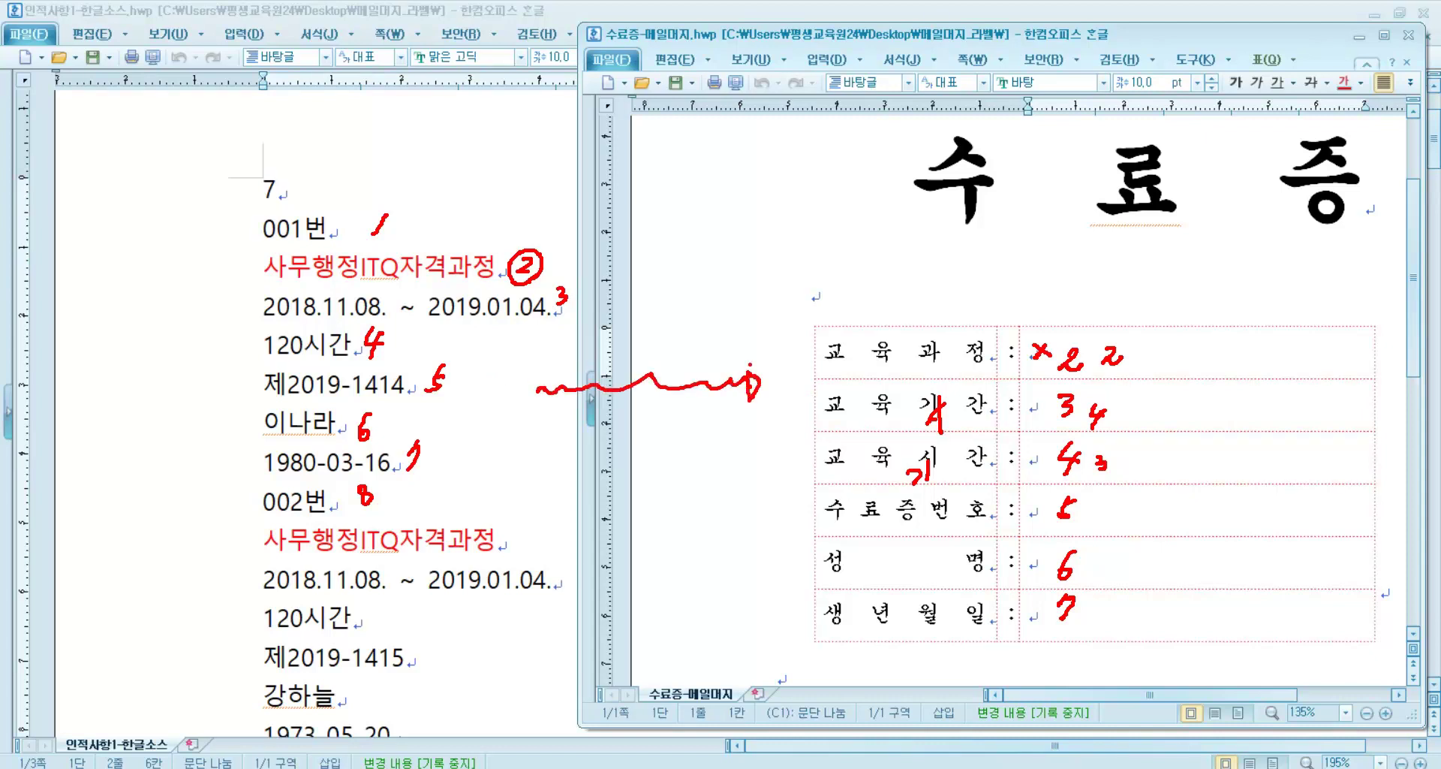
key("Escape")
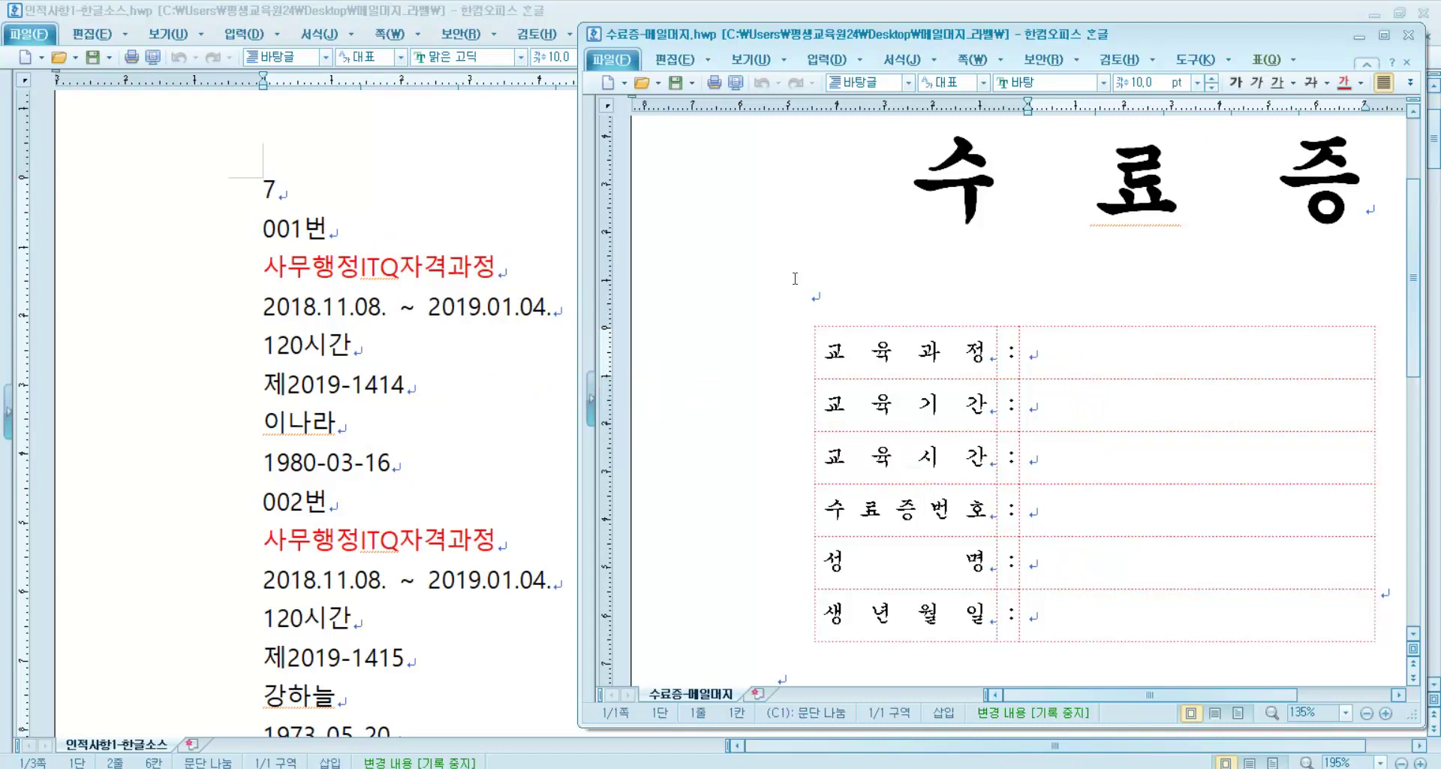
- Insert a newly created mail merge field numbered 2 in the 교육과정 value cell
left_click(1229, 59)
mouse_move(1216, 150)
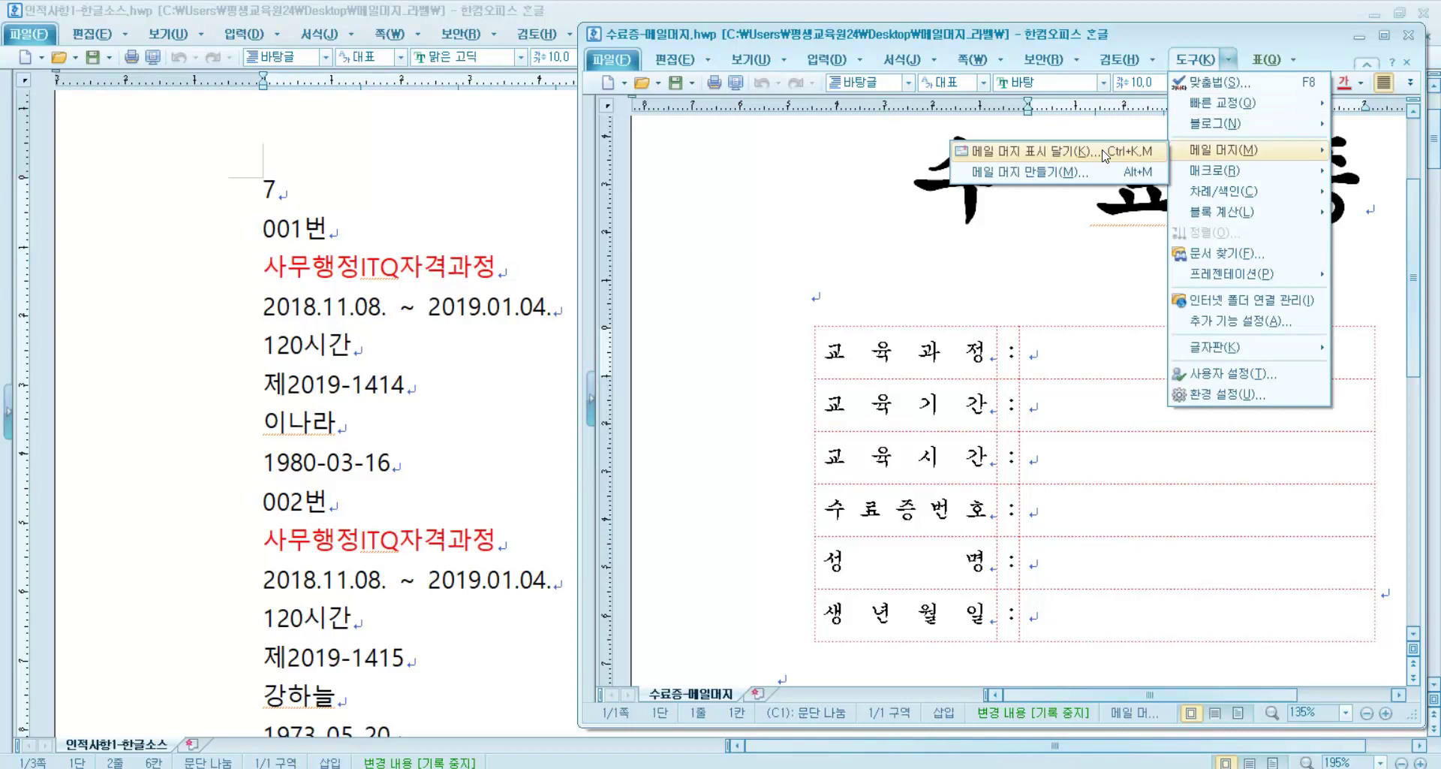
left_click(1146, 153)
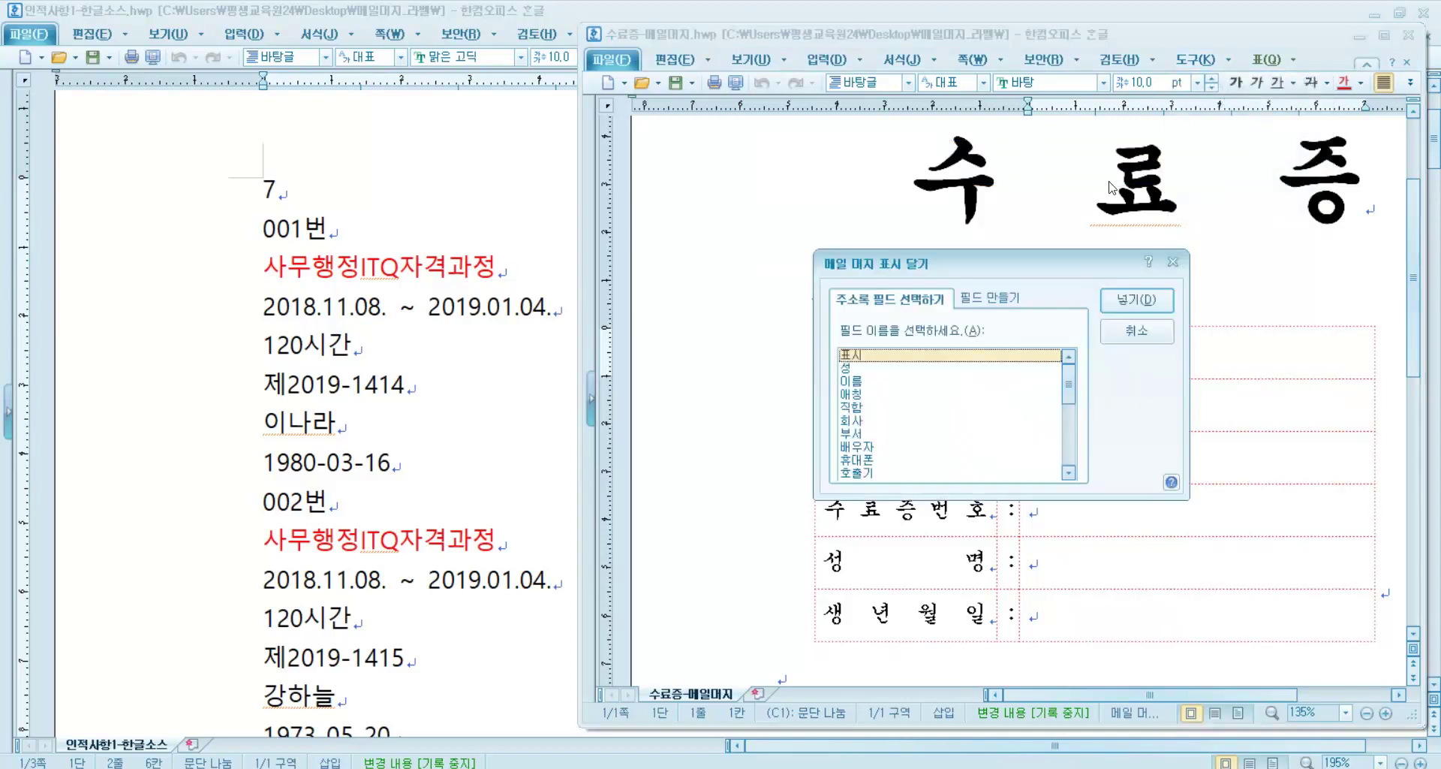
left_click(1015, 303)
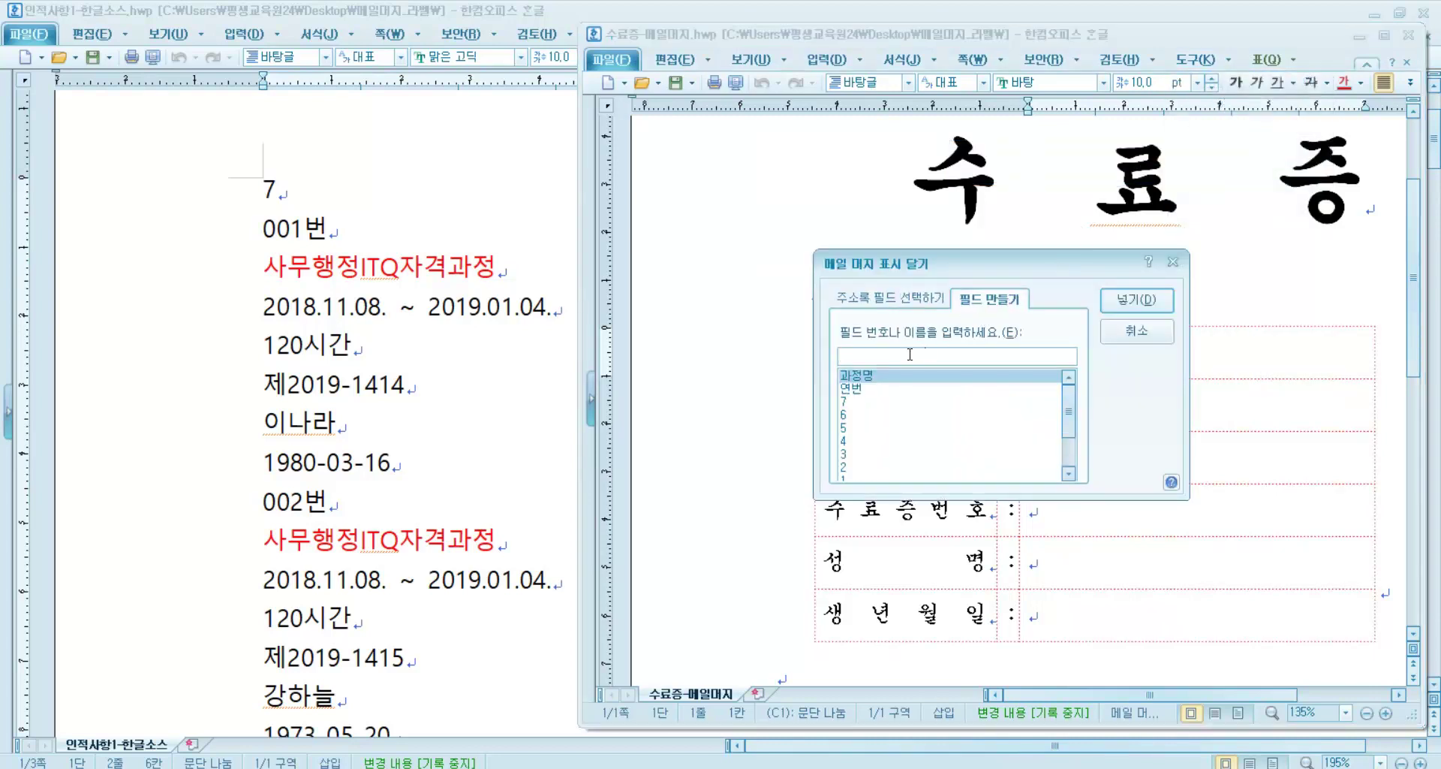
left_click_drag(889, 268, 665, 161)
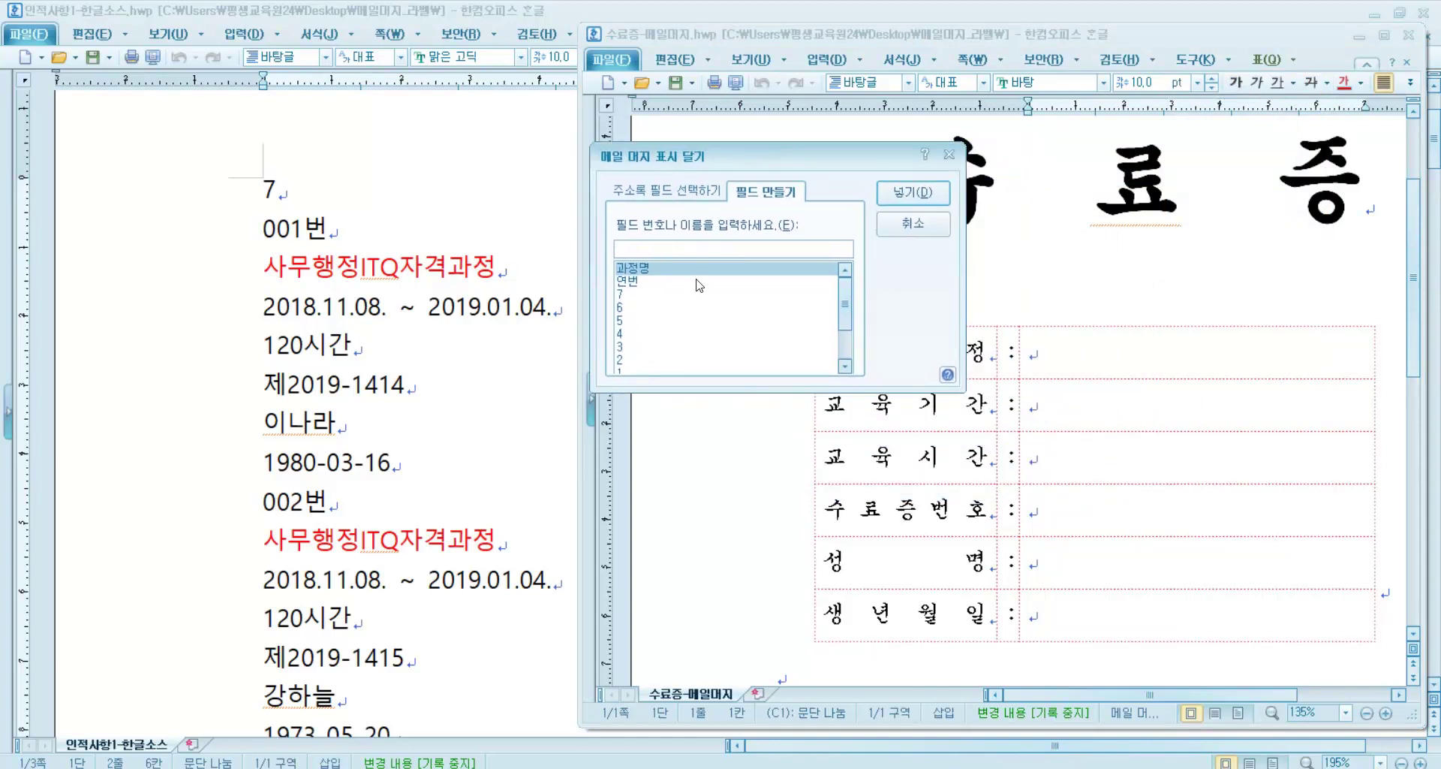
type("2")
left_click(897, 187)
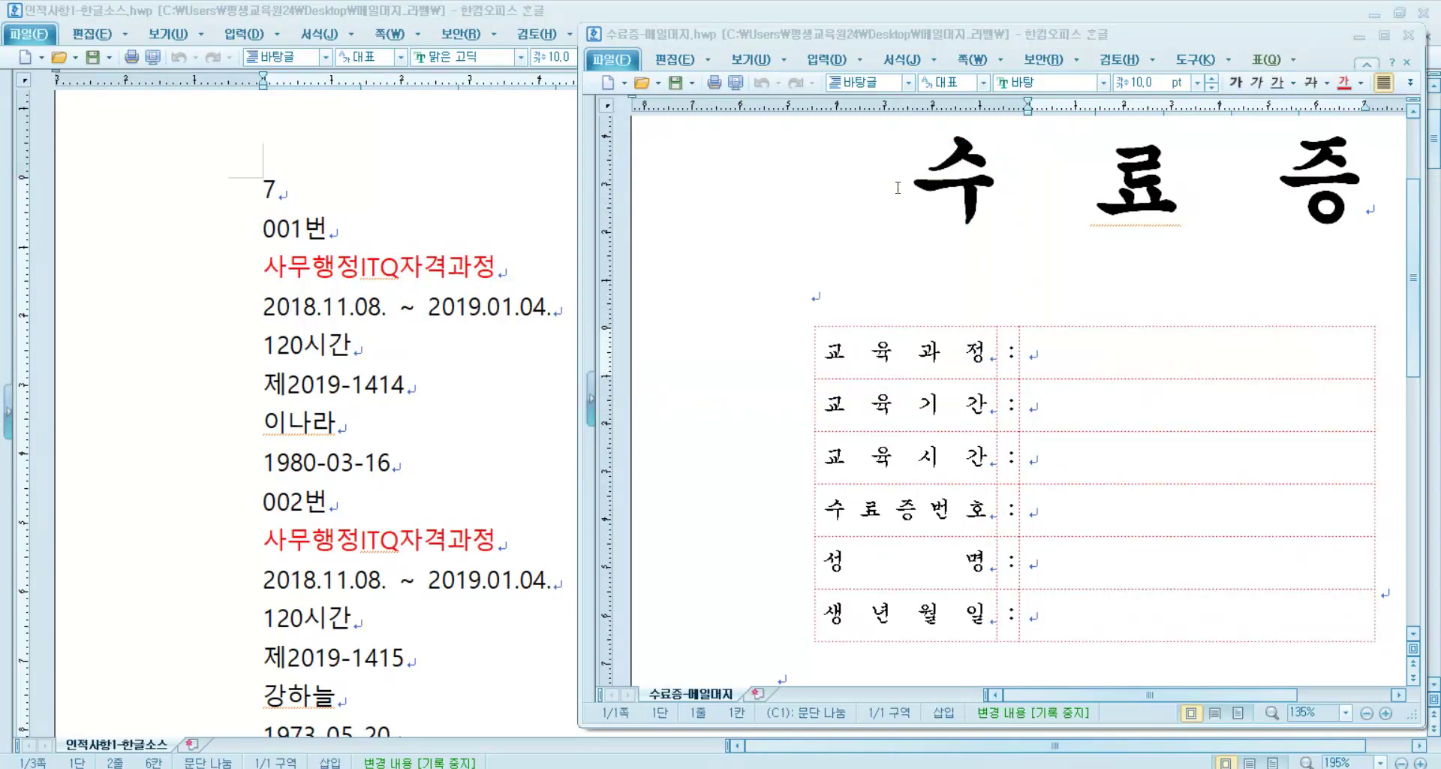
- Insert mail merge field 3 in the 교육기간 value cell
left_click(1051, 402)
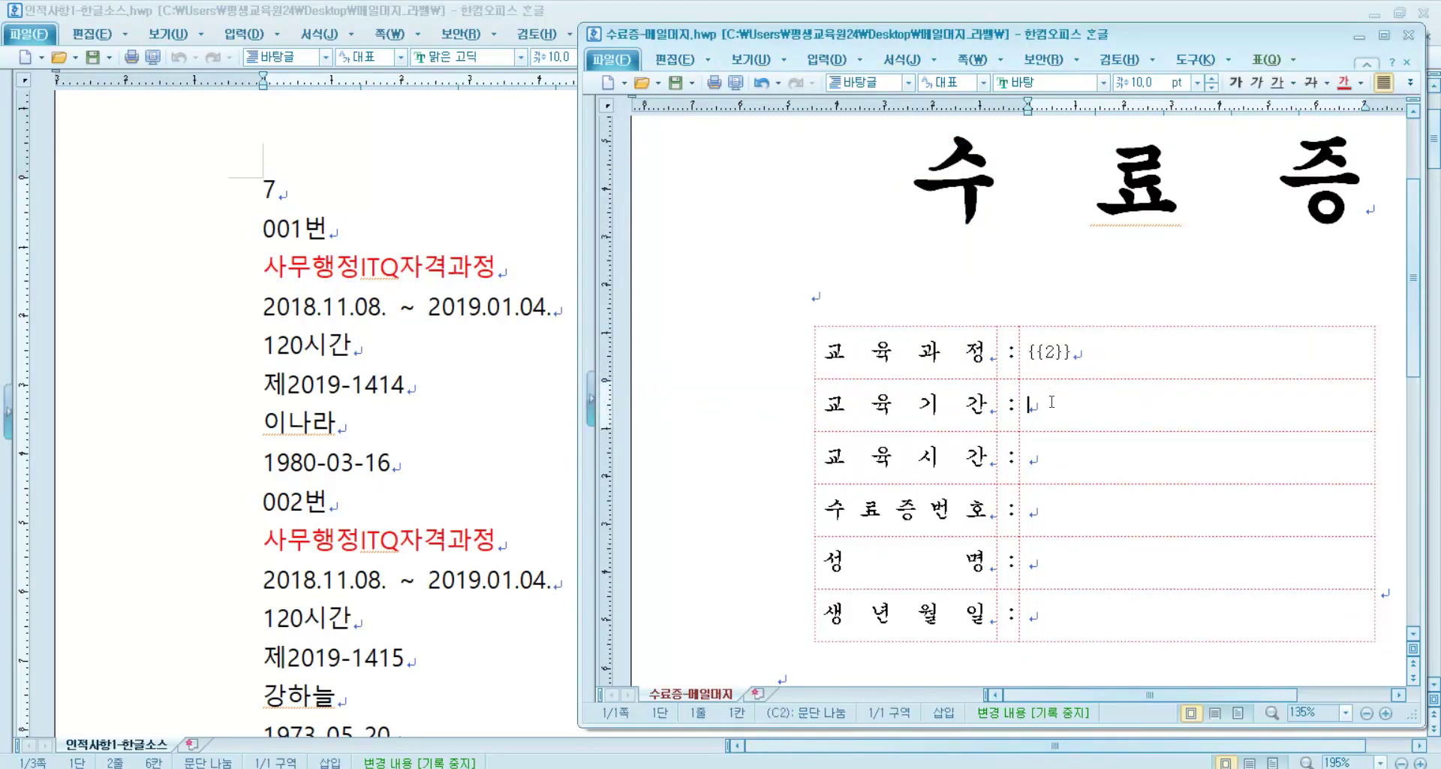
key("ctrl+k")
key("m")
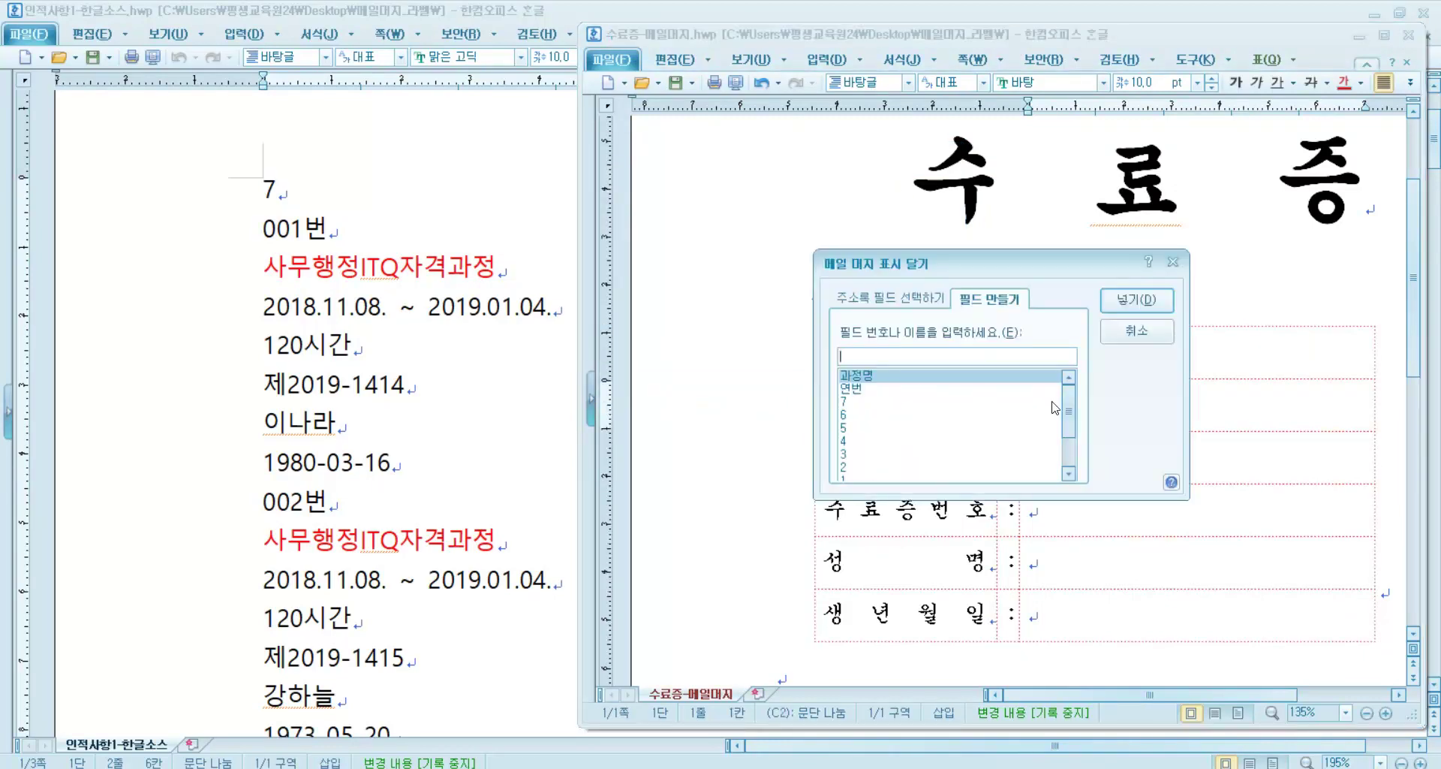
type("3")
key("Return")
- Insert mail merge field 4 in the 교육시간 value cell
left_click(1055, 478)
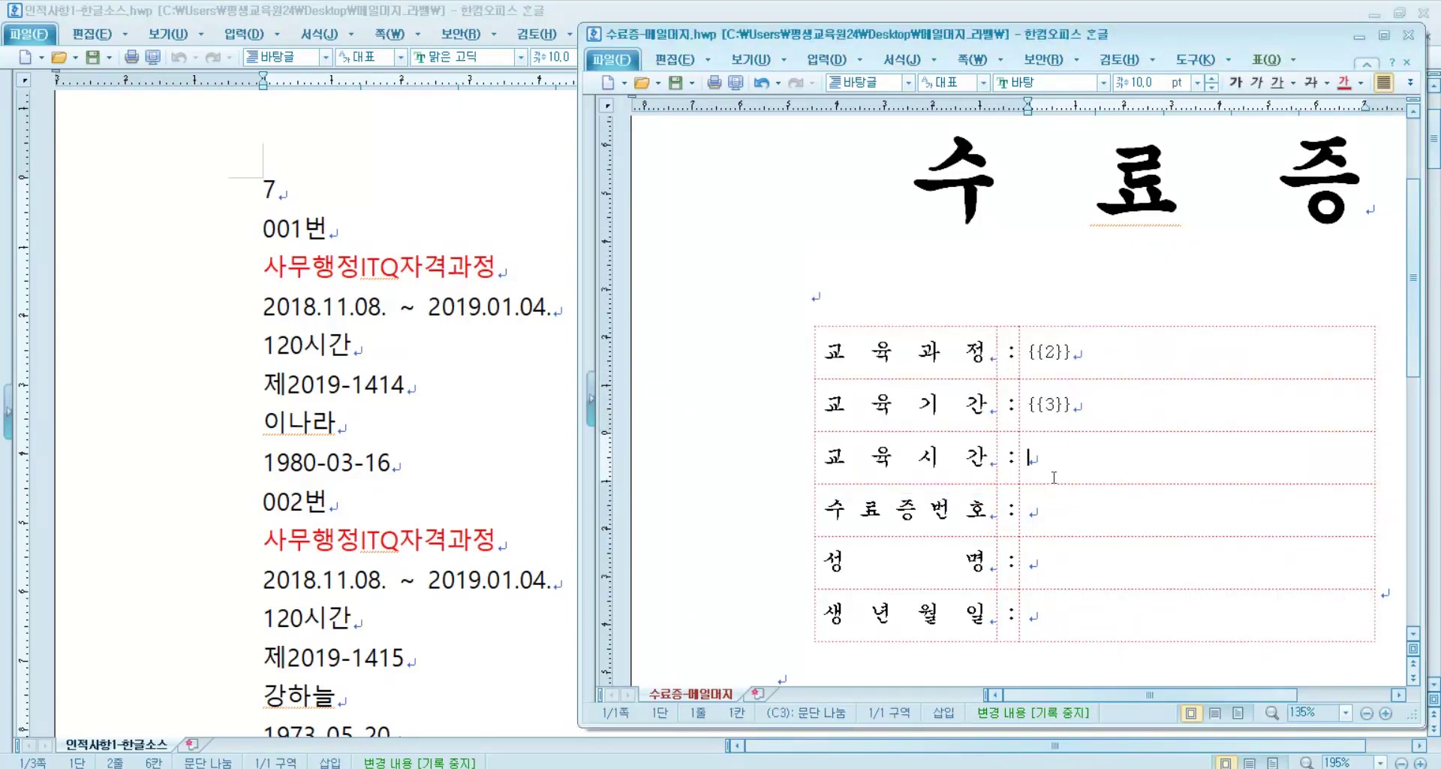
key("ctrl+k")
type("m")
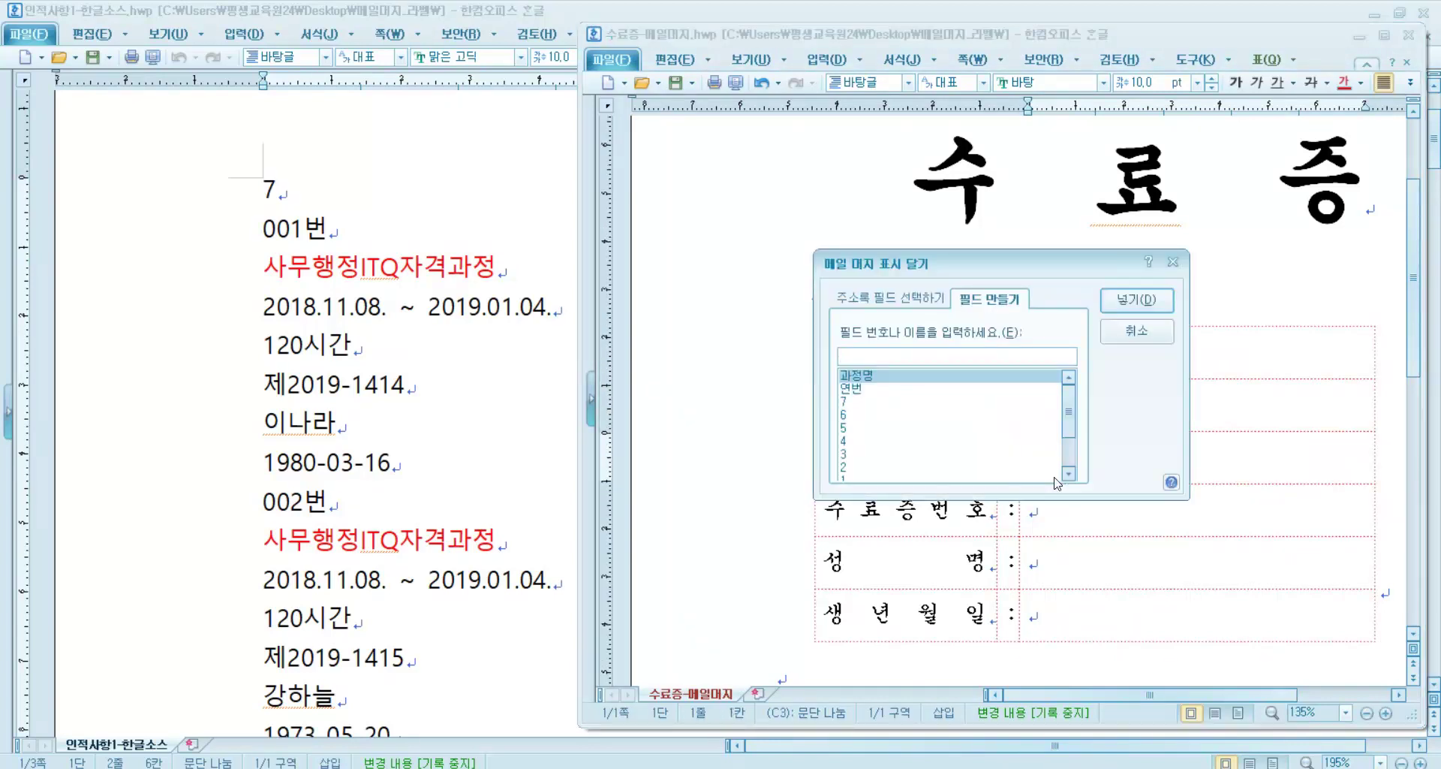
type("4")
key("Return")
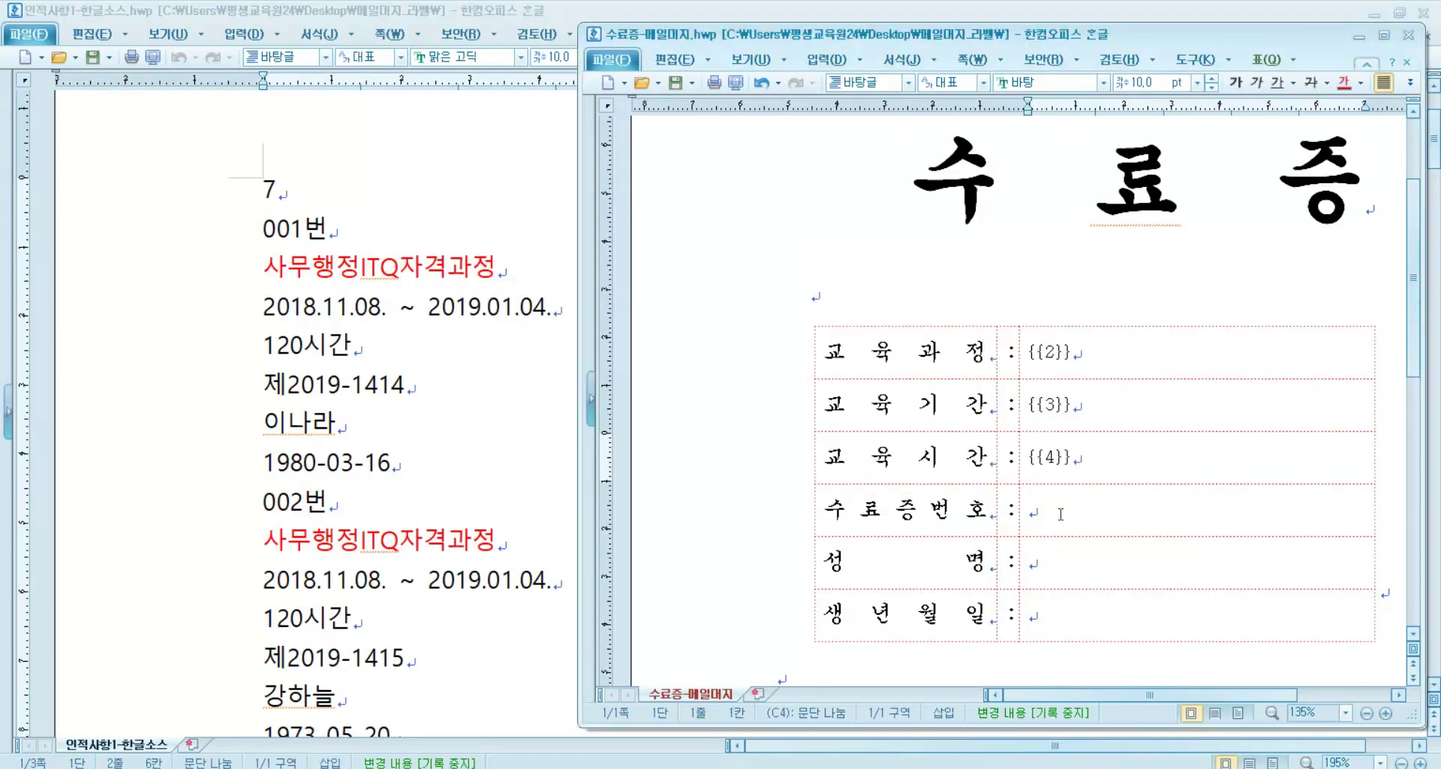
- Insert mail merge field 5 in the 수료증번호 value cell
left_click(1061, 513)
key("ctrl+k")
type("m")
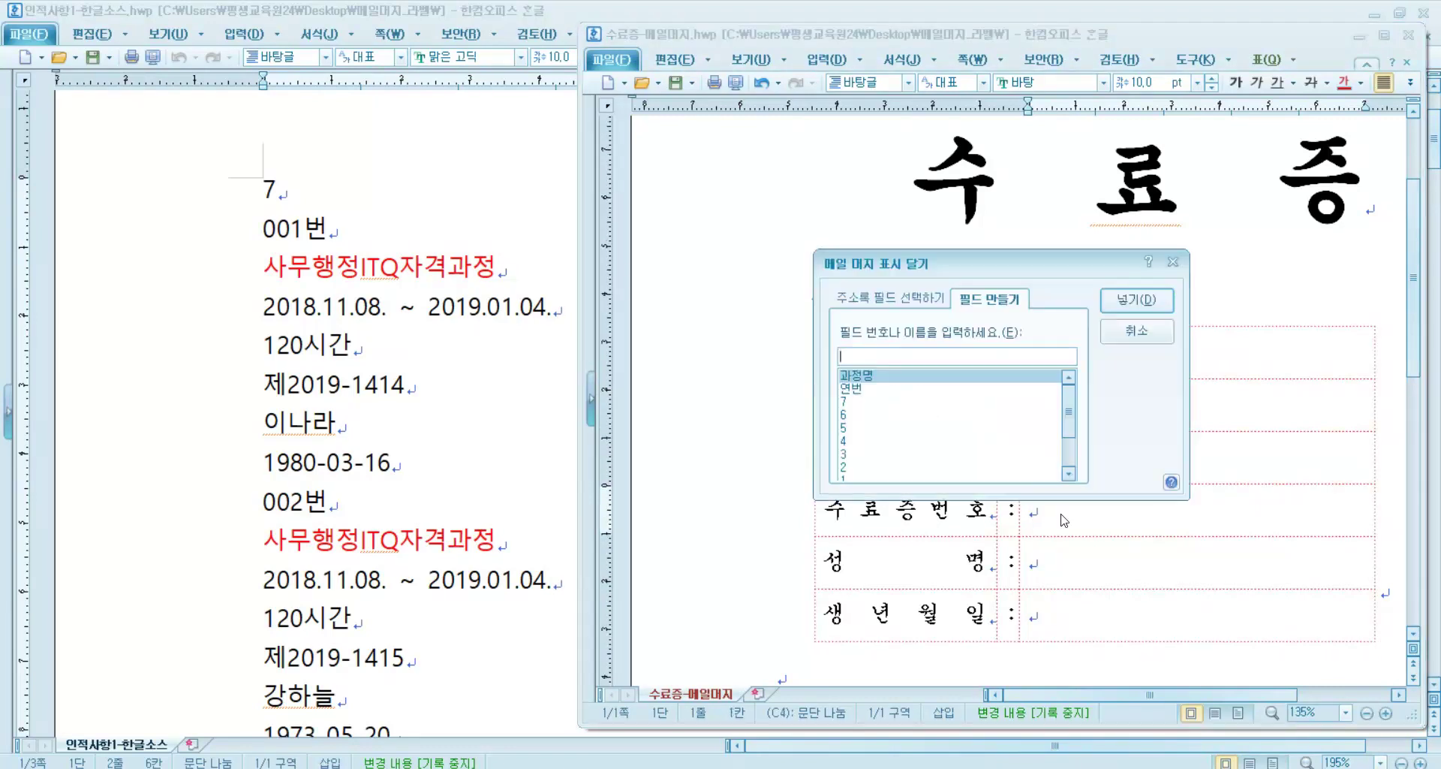
type("5")
key("Return")
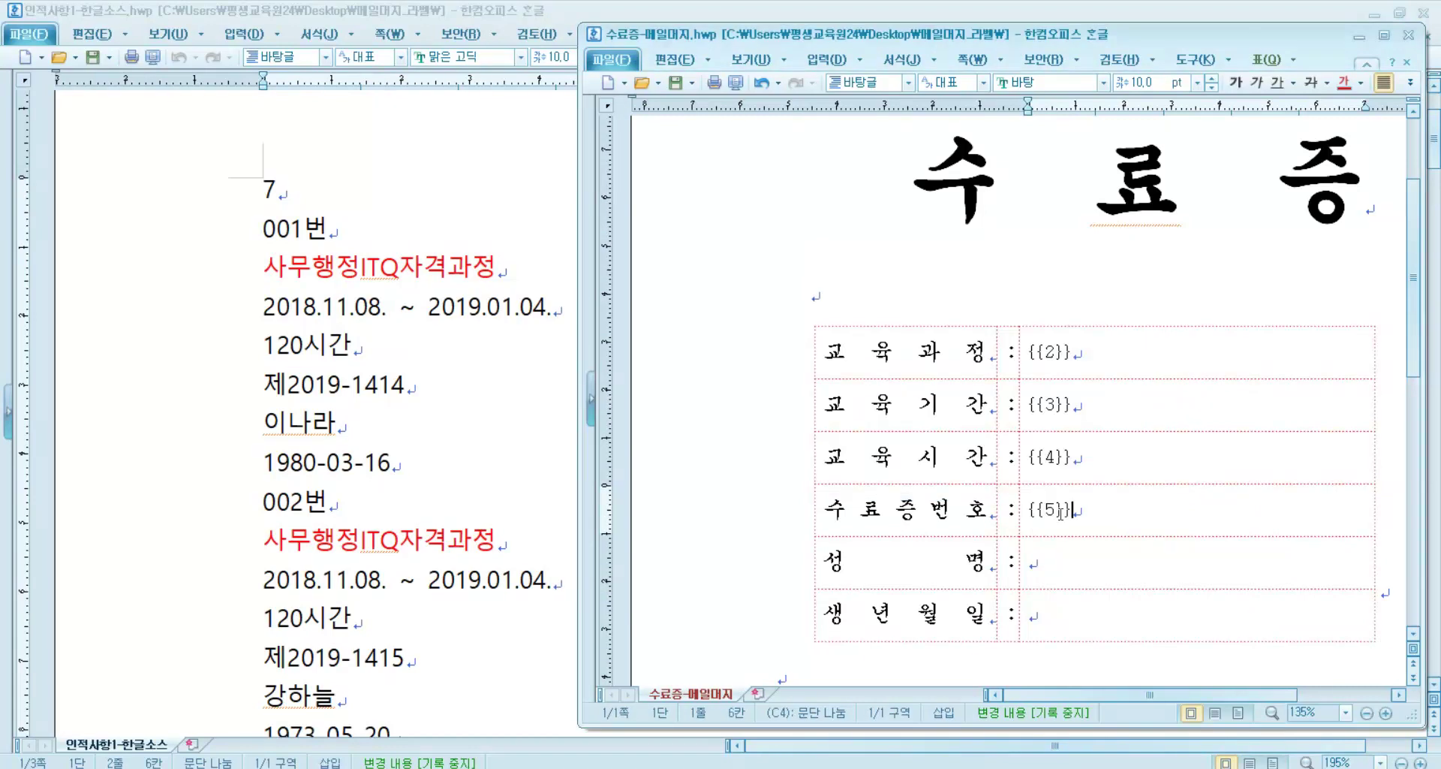
key("ctrl+k")
key("m")
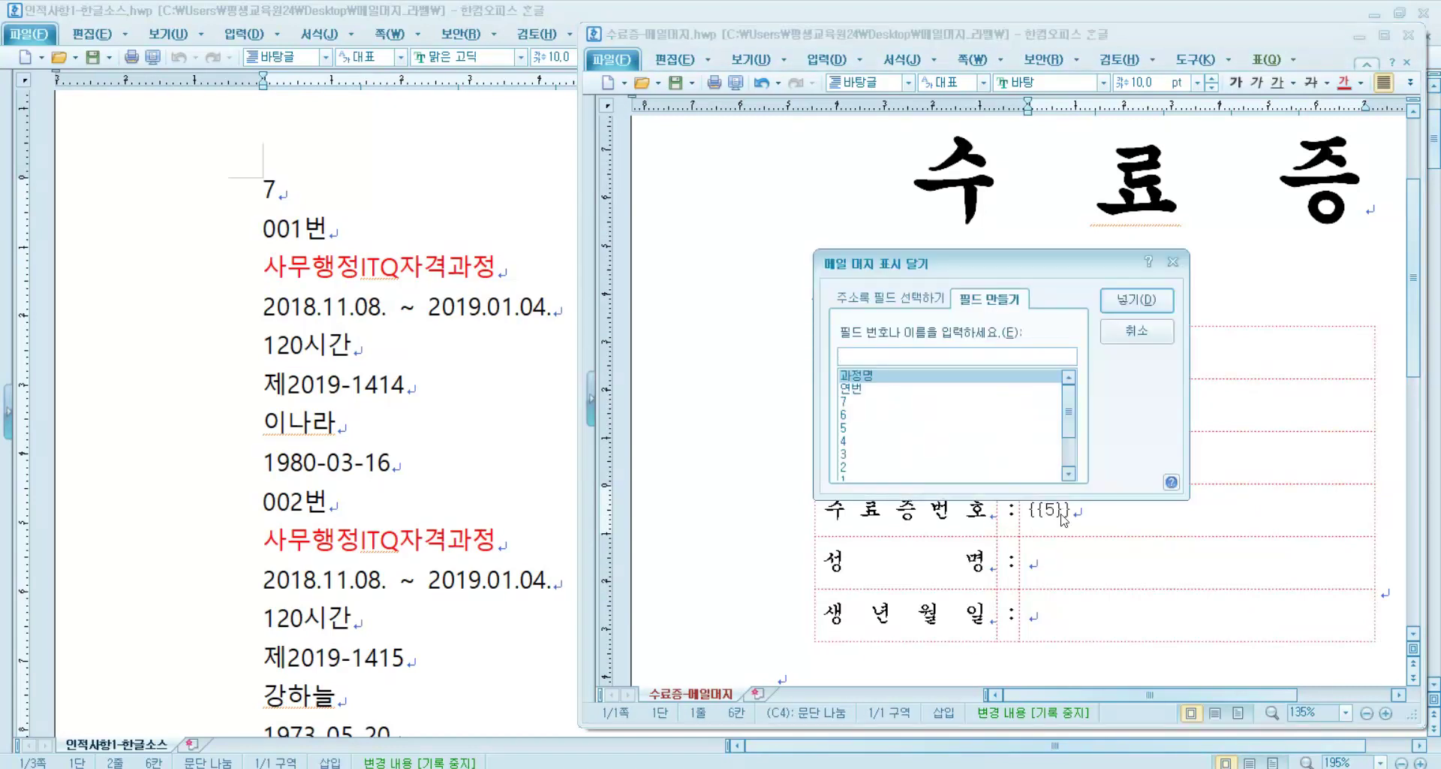
key("Escape")
- Insert mail merge field 6 in the 성명 value cell
left_click(1066, 561)
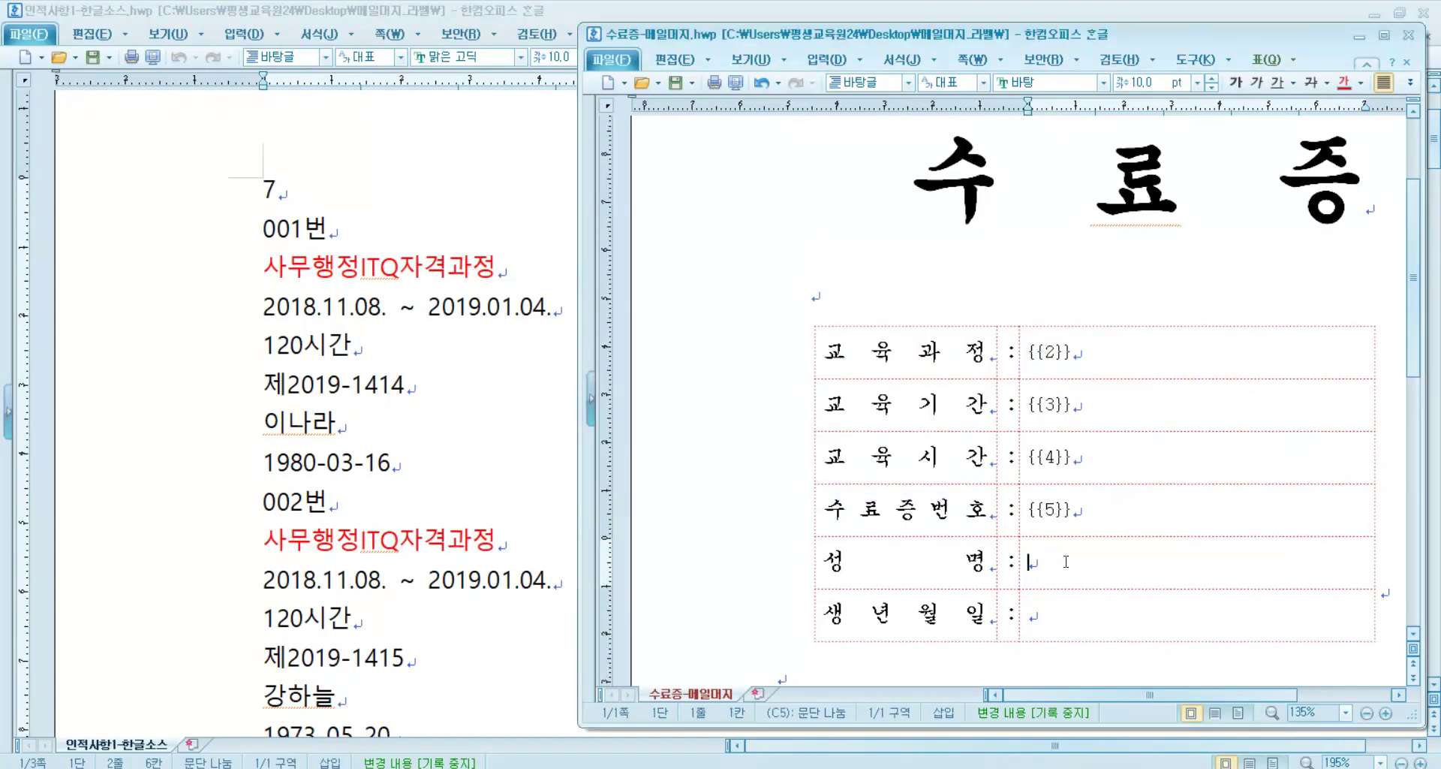
key("ctrl+k")
type("m")
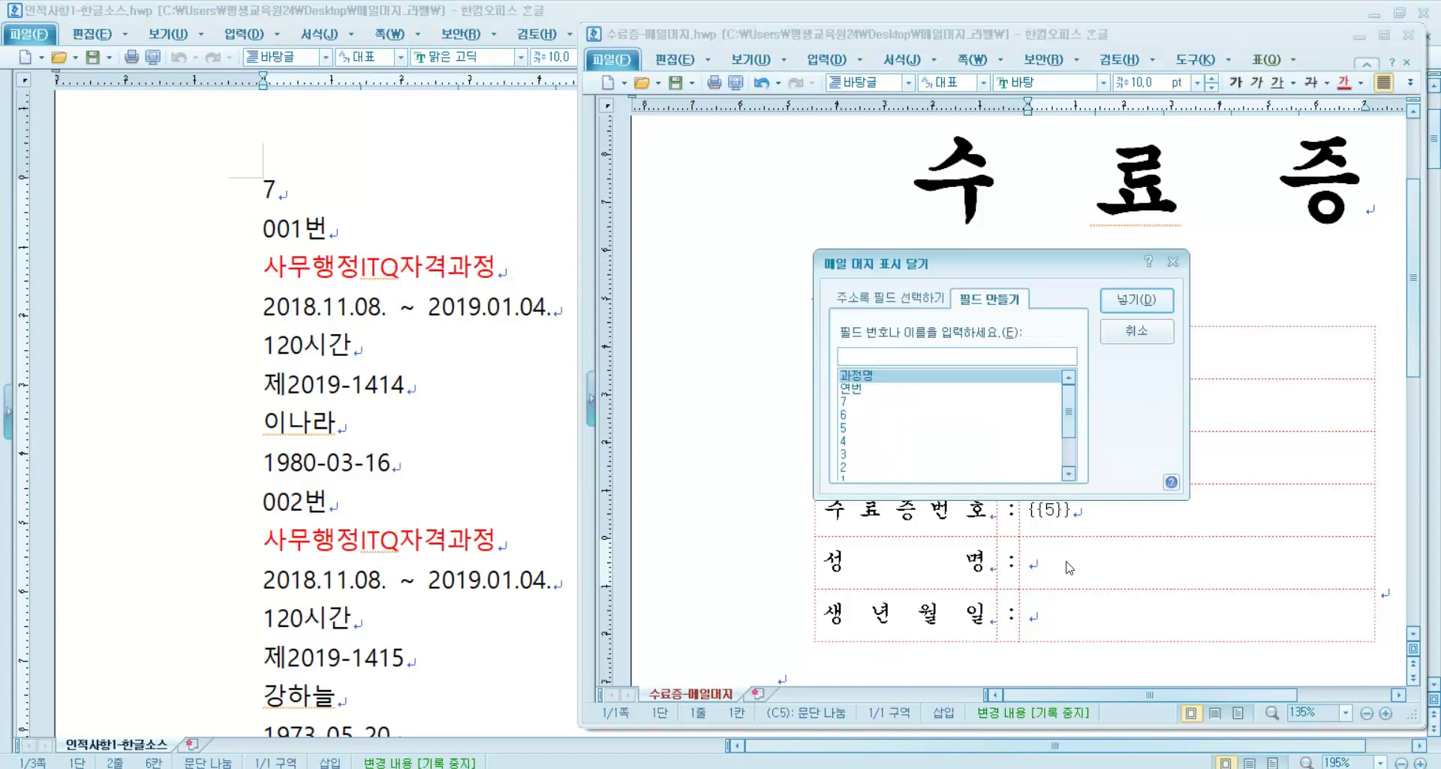
type("6")
key("Return")
- Insert mail merge field 7 in the 생년월일 value cell
left_click(1072, 612)
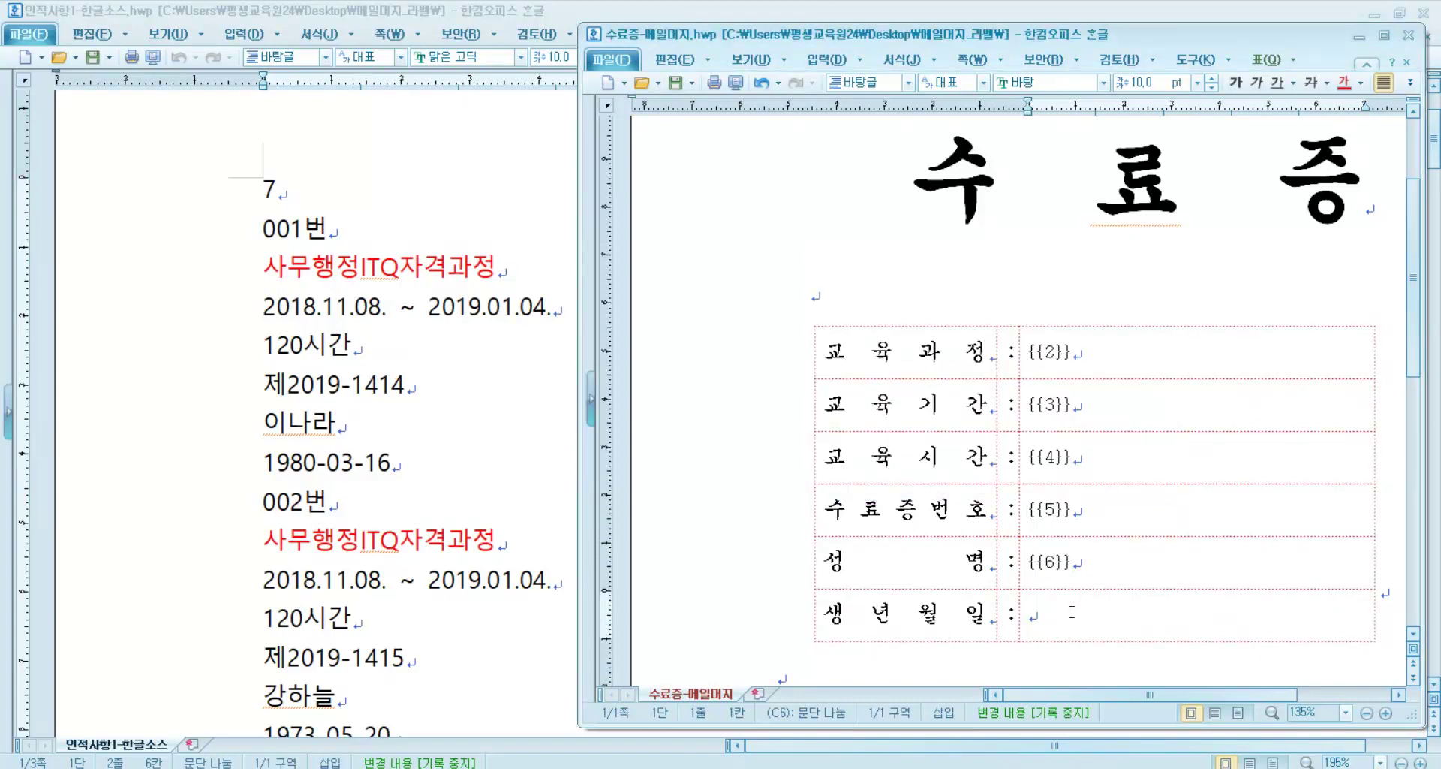
key("ctrl+k")
type("m")
type("7")
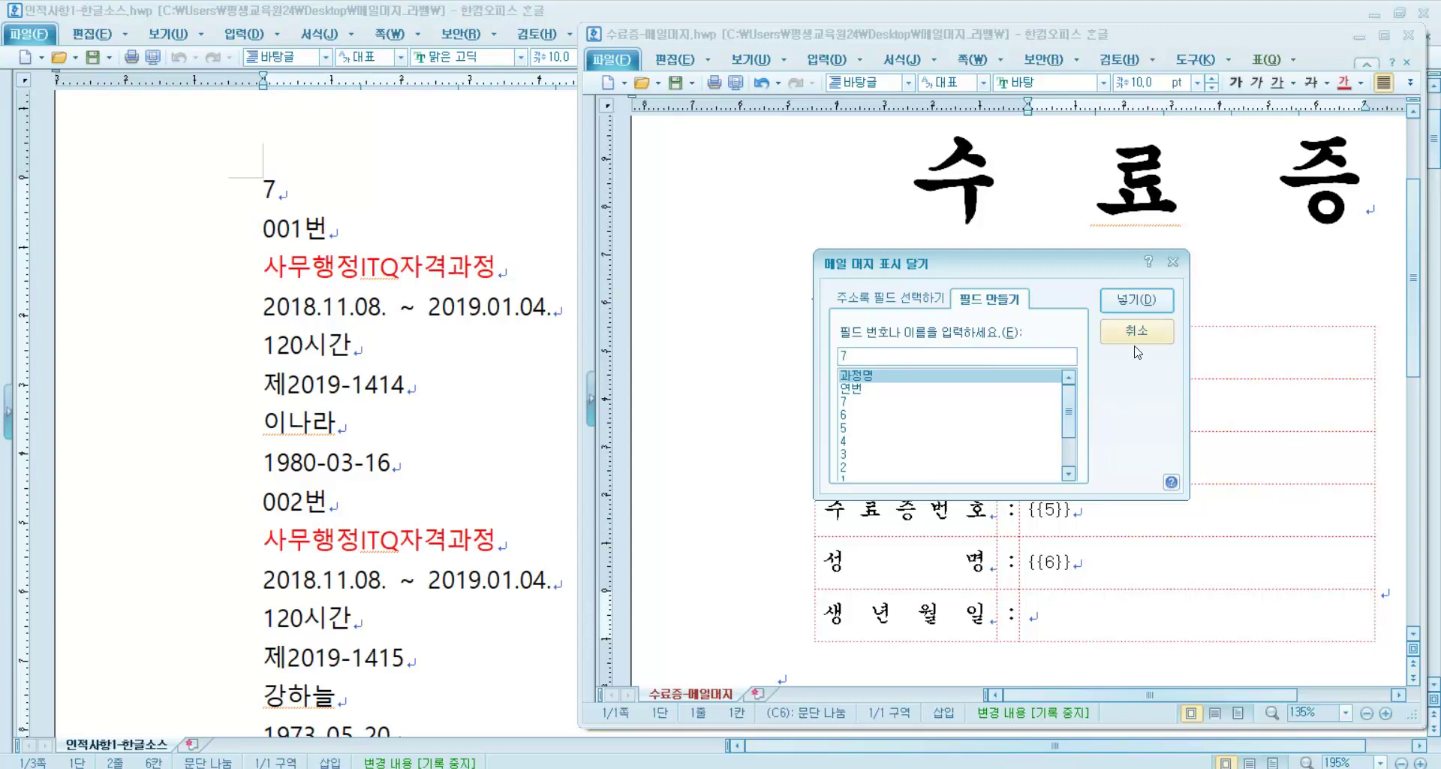
left_click(1136, 299)
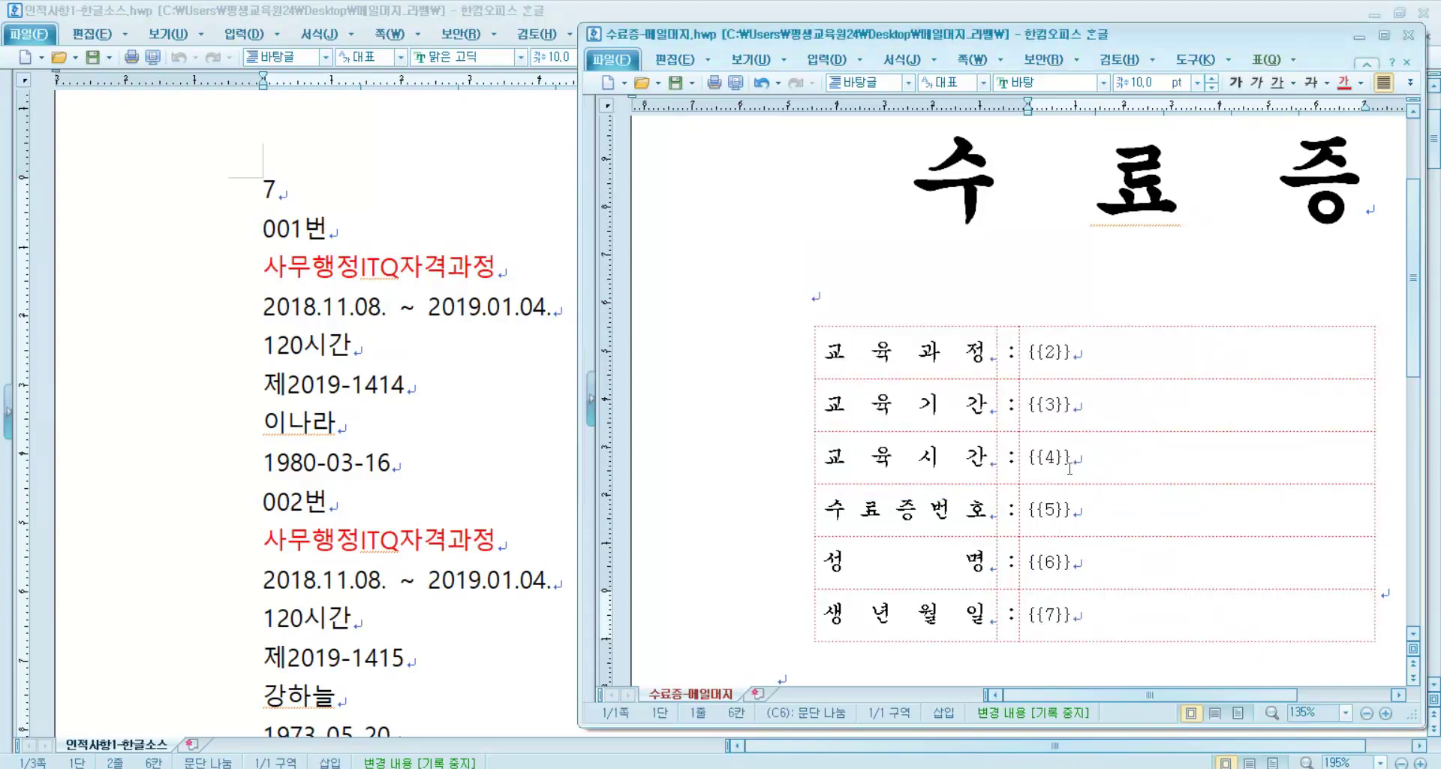
scroll(958, 415, "up", 1)
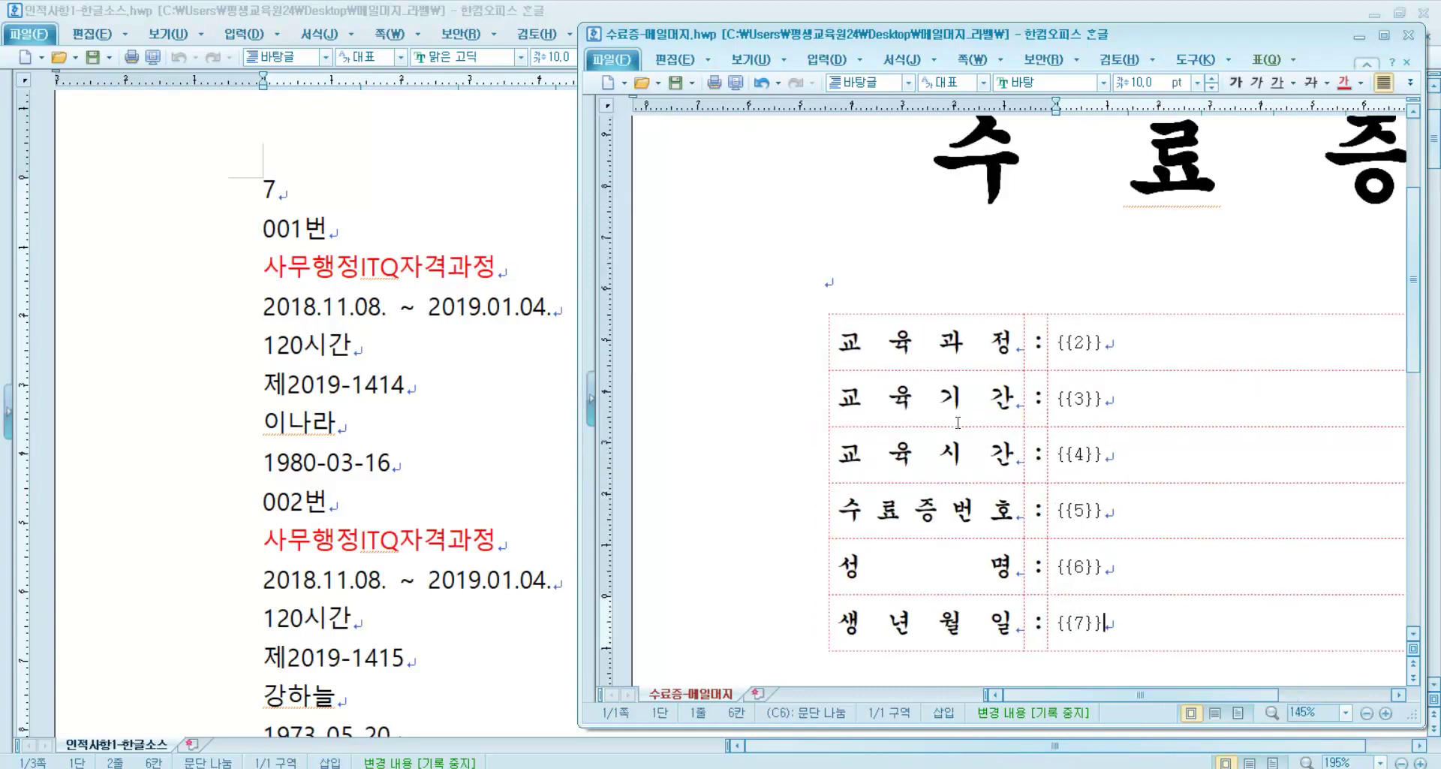
- Maximize the certificate document and format the merge field cells {{2}} to {{7}} as bold 14 pt text
double_click(920, 47)
left_click(665, 316)
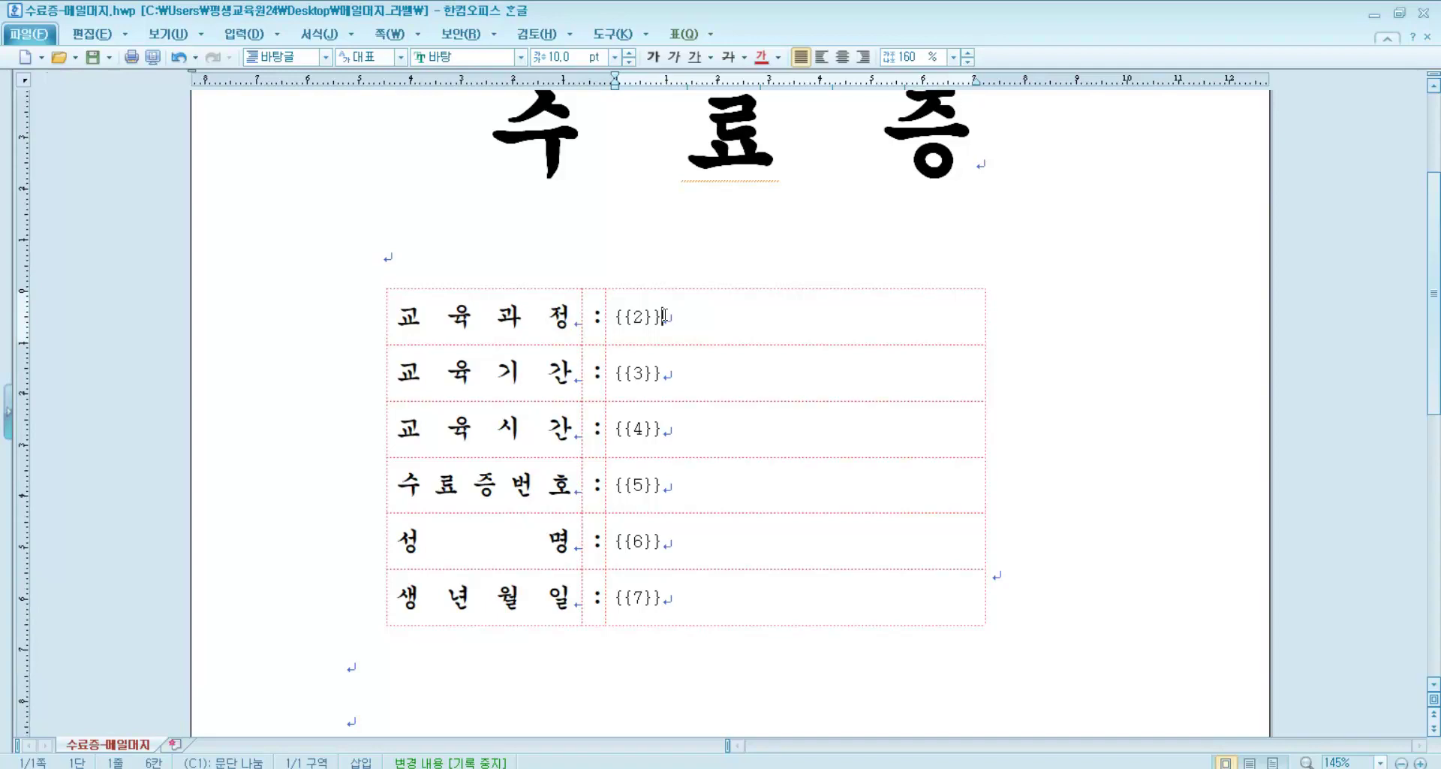
left_click_drag(664, 315, 655, 579)
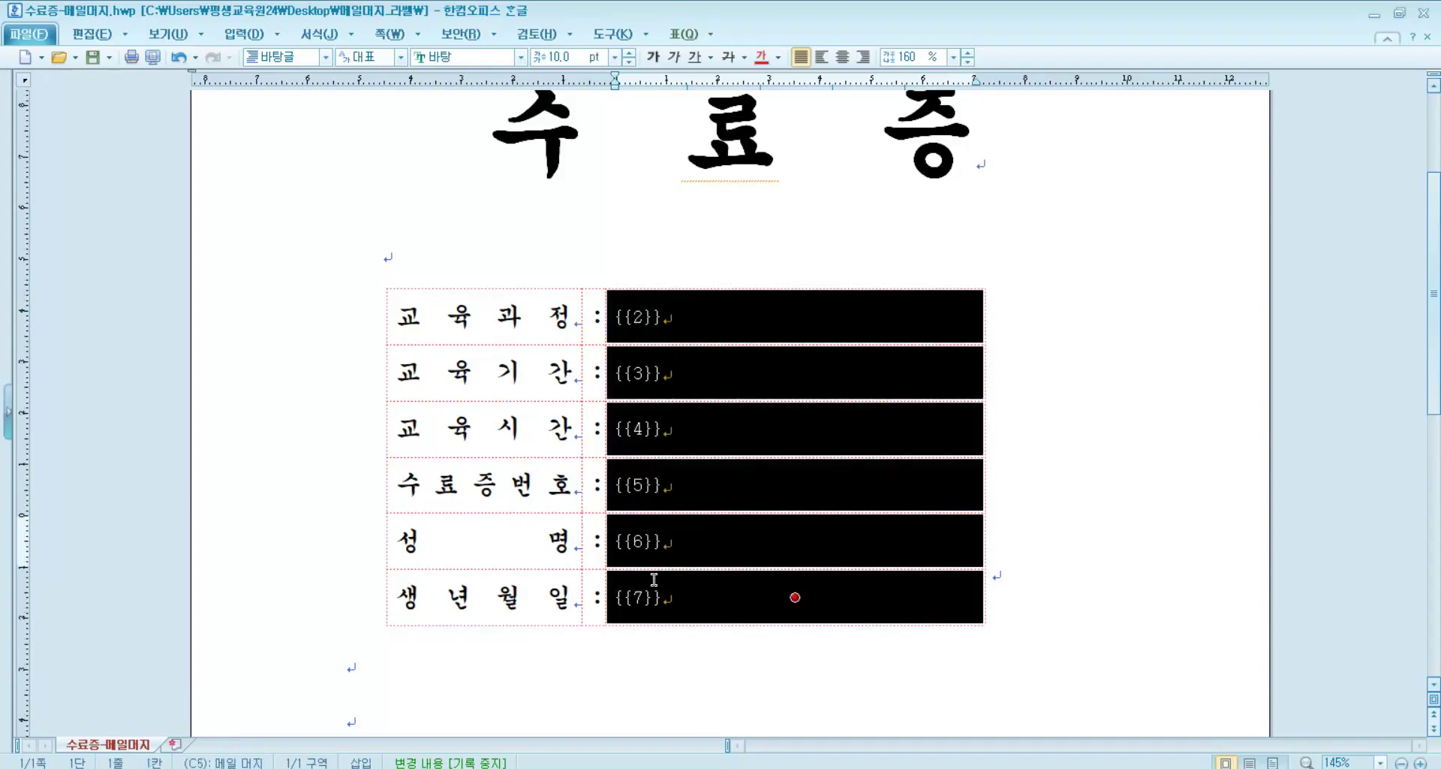
key("Escape")
key("Escape")
key("End")
left_click_drag(681, 479, 715, 592)
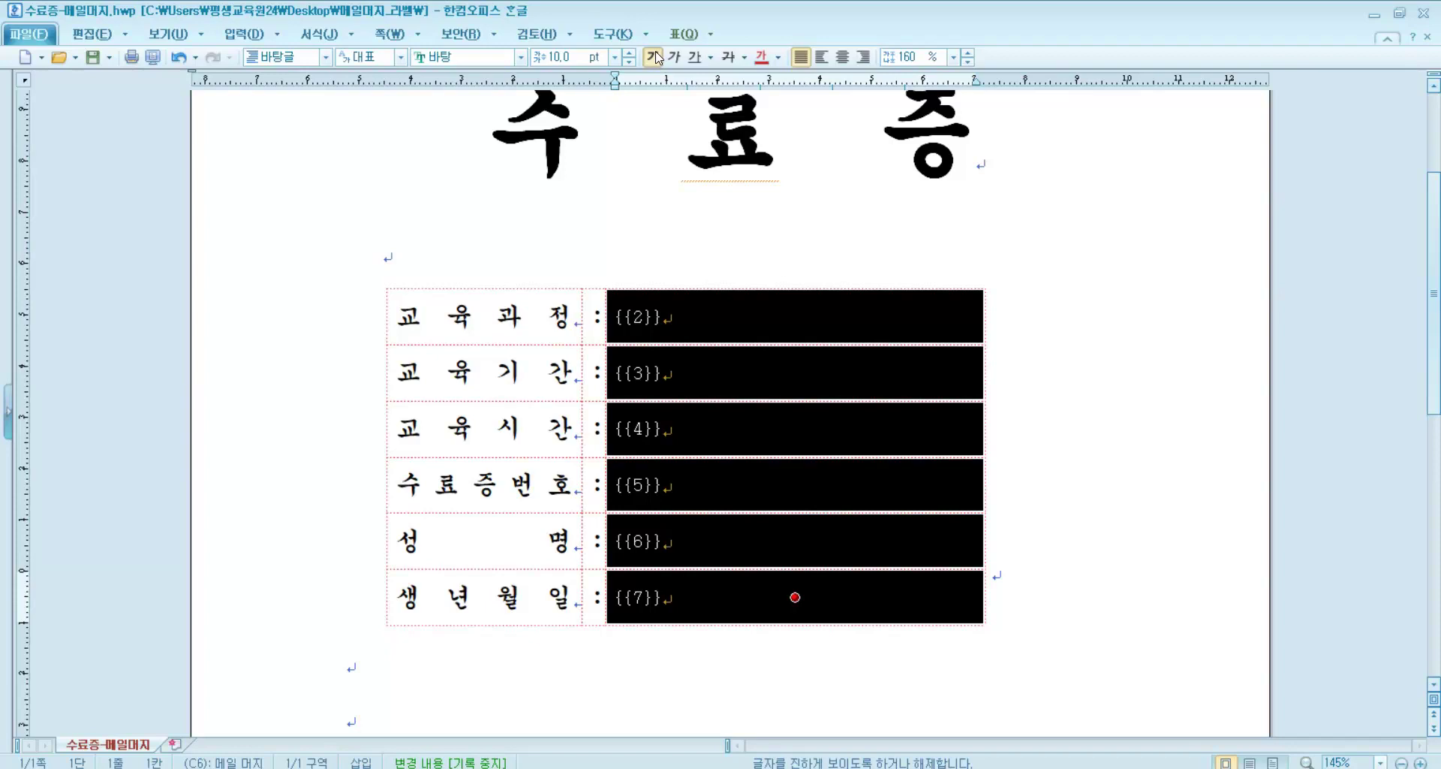
left_click(629, 53)
left_click(629, 53)
left_click(629, 54)
left_click(629, 54)
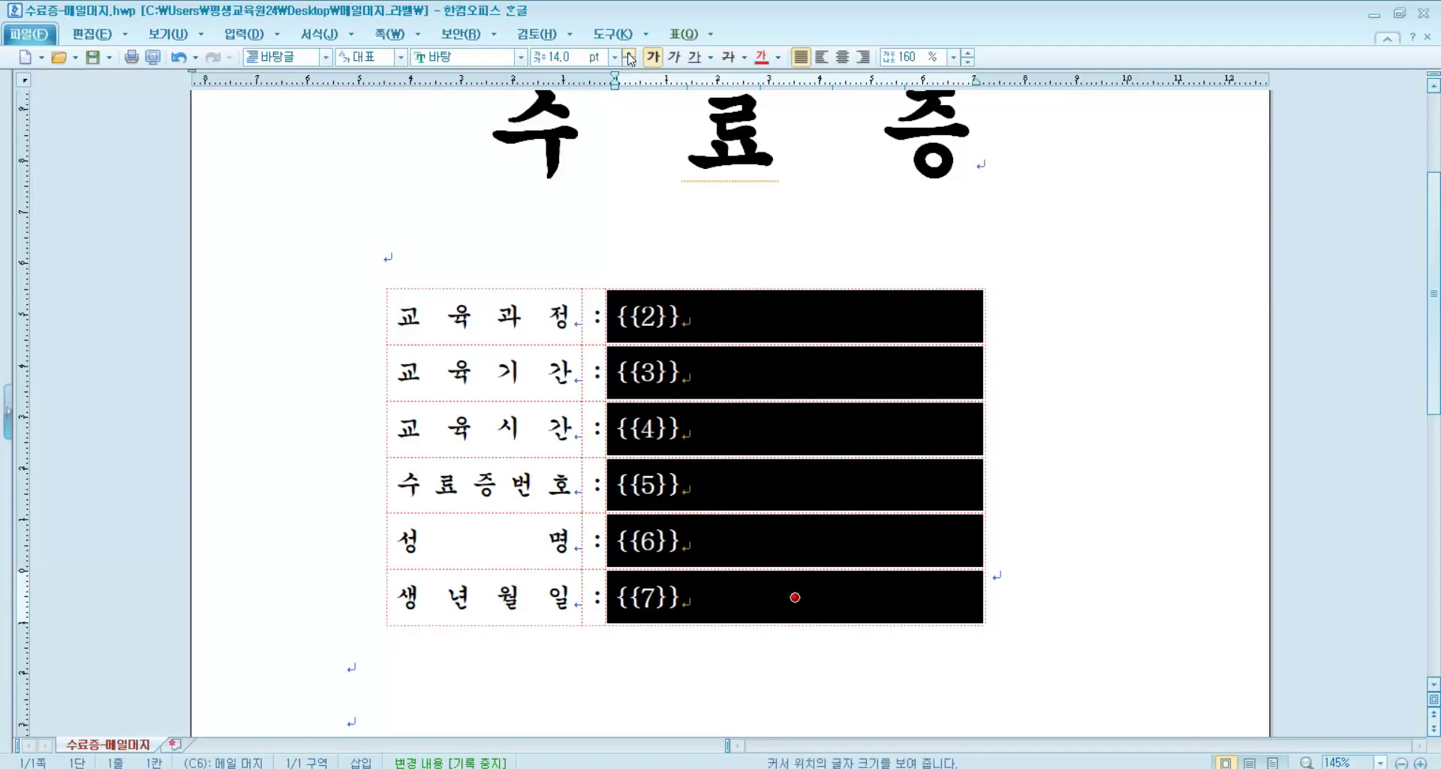
left_click(707, 335)
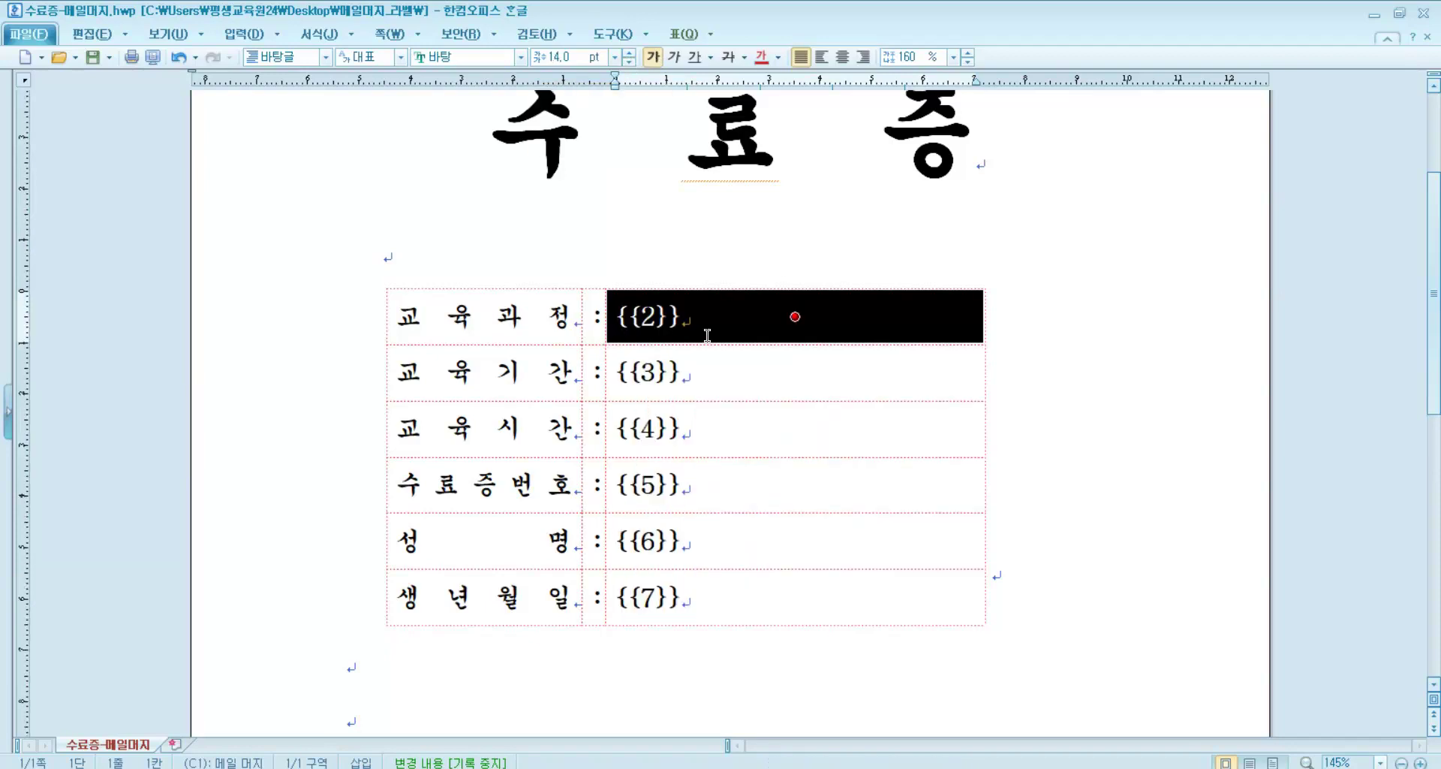
left_click(704, 334)
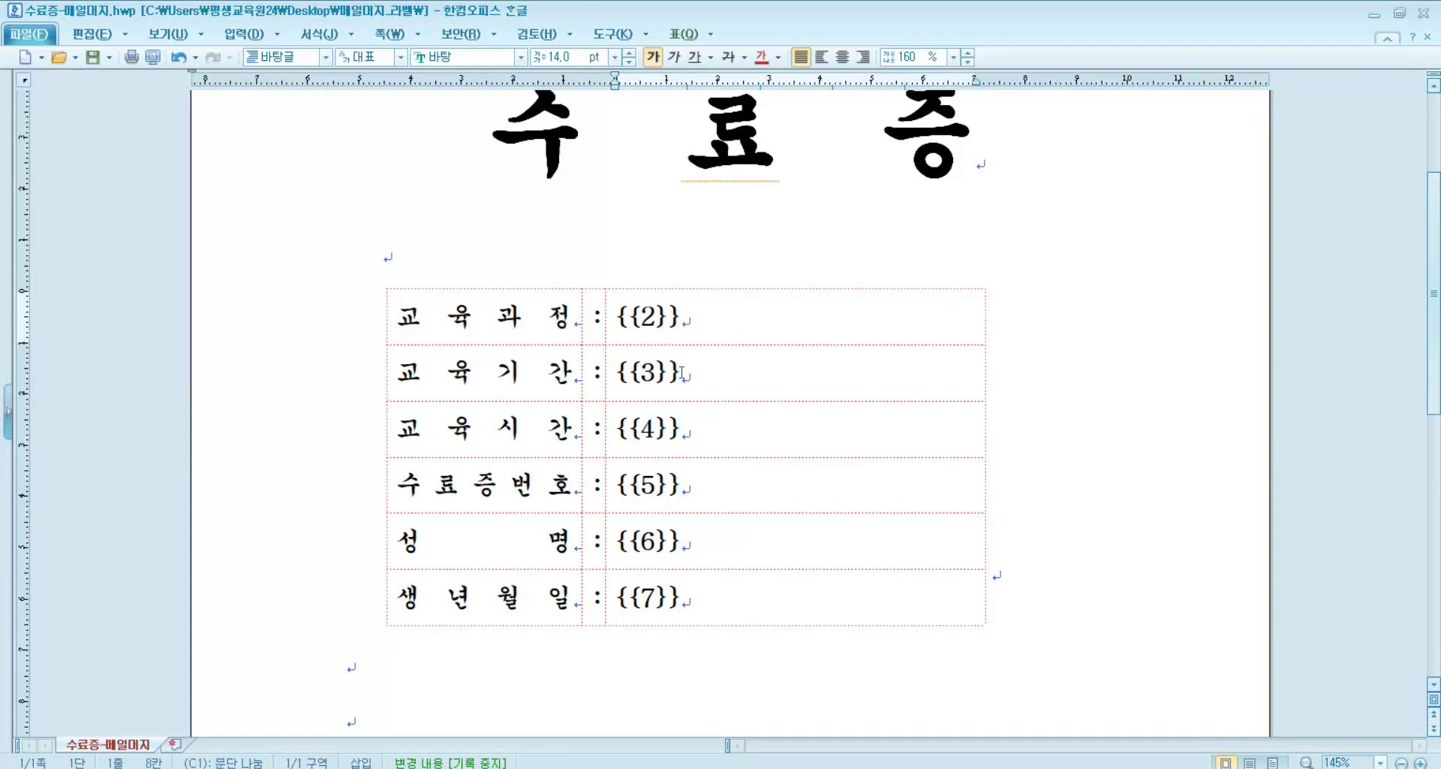
scroll(678, 434, "down", 3)
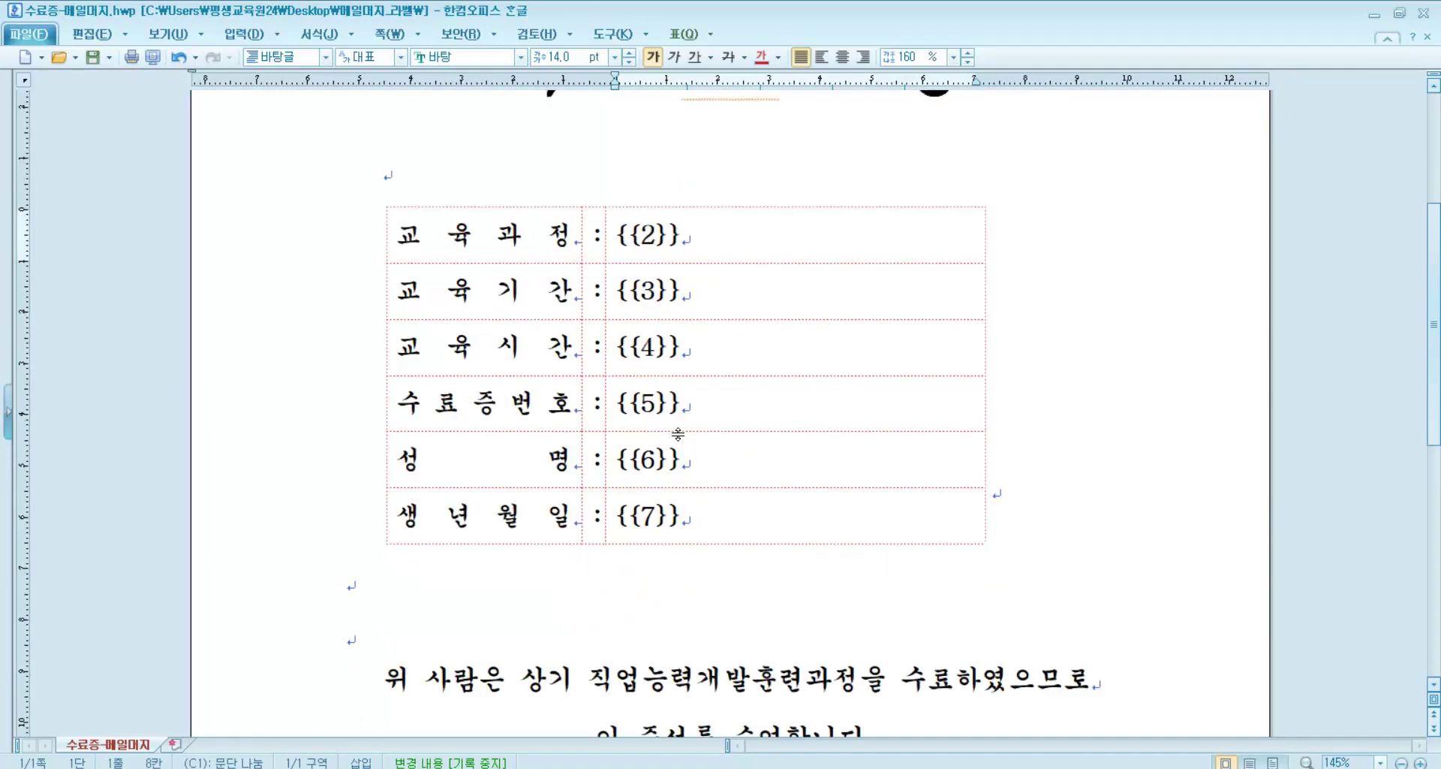
scroll(678, 434, "up", 3)
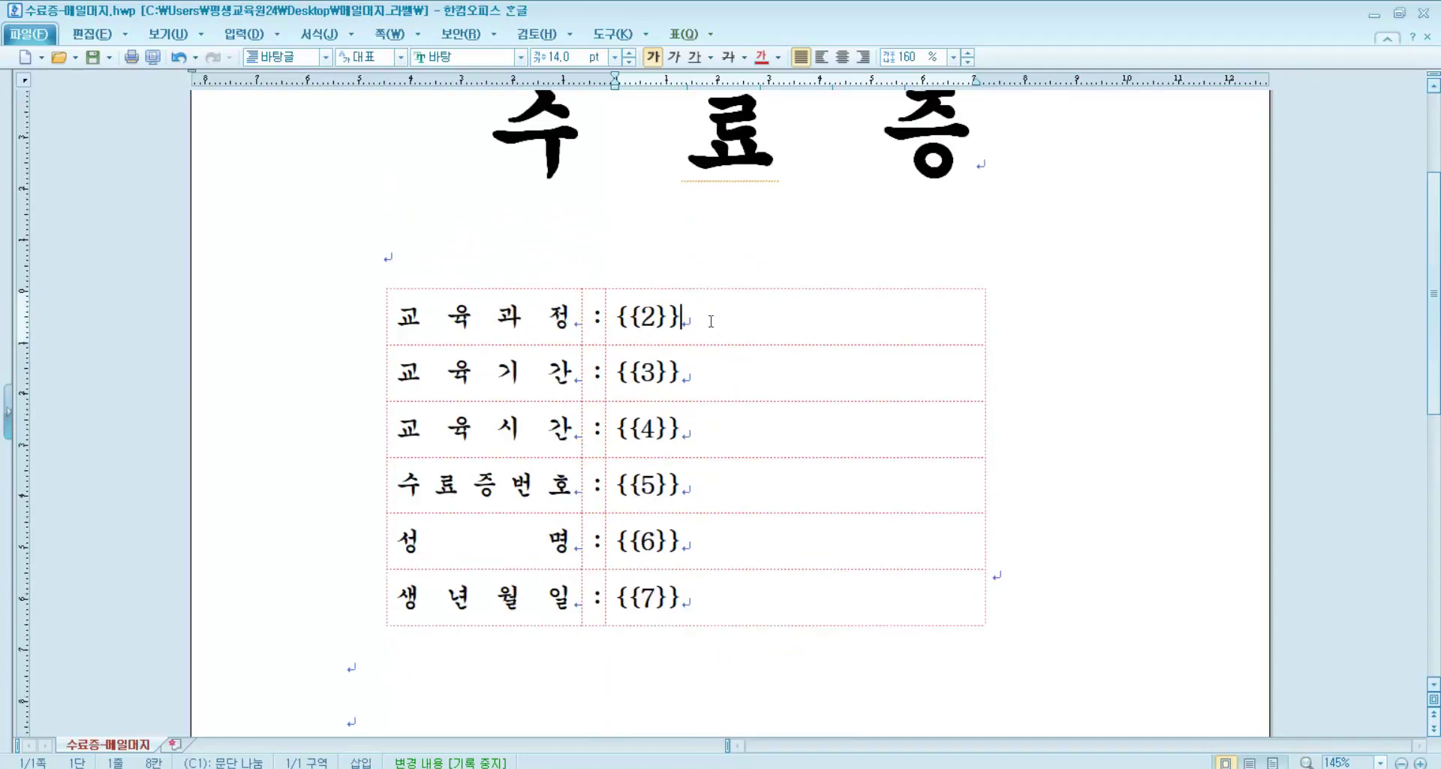
left_click(1021, 363)
left_click(750, 315)
left_click(1036, 418)
scroll(794, 370, "down", 3)
scroll(794, 370, "down", 3)
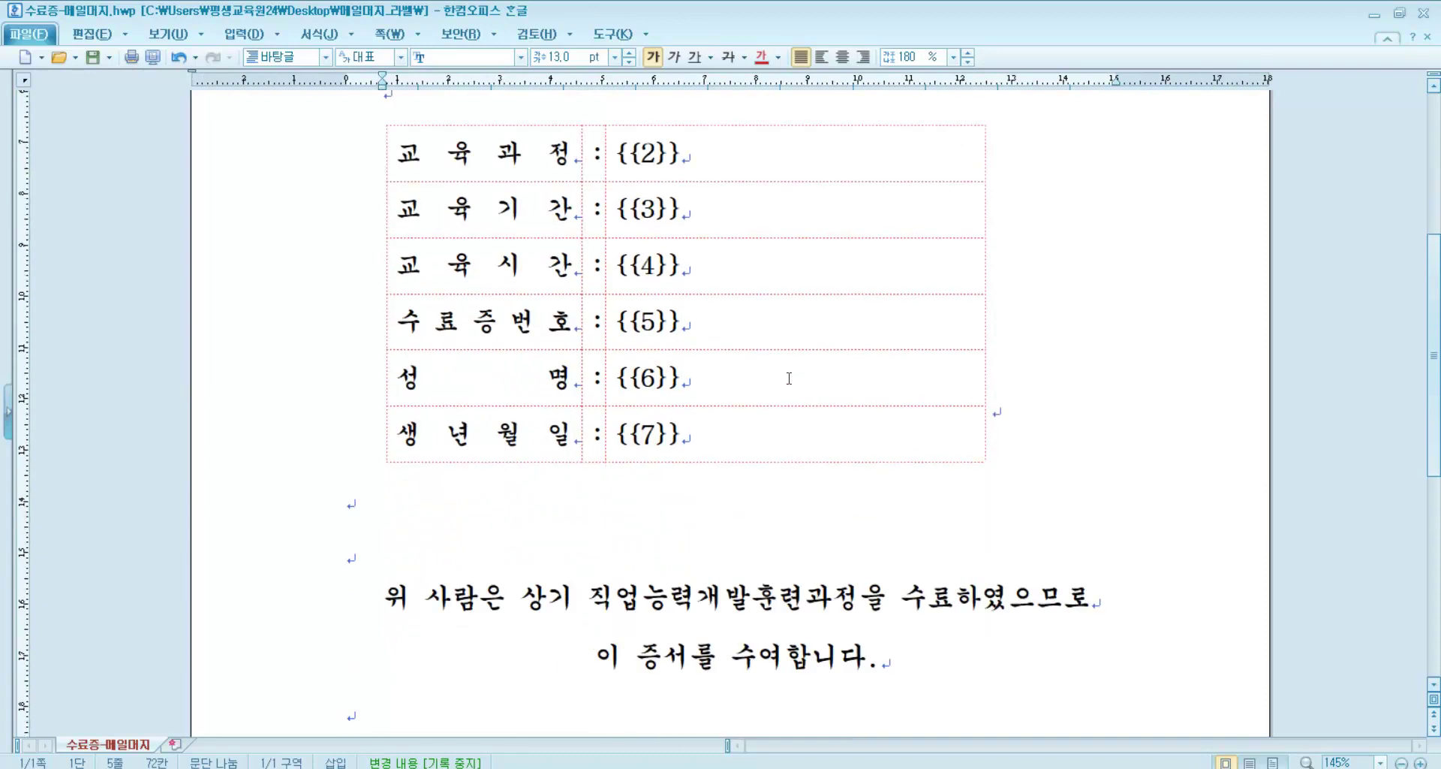
scroll(751, 360, "up", 6)
- Start creating the mail merge with the 한글 파일 source 인적사항1-한글소스 from the desktop's 메일머지_라벨 folder
left_click(695, 330)
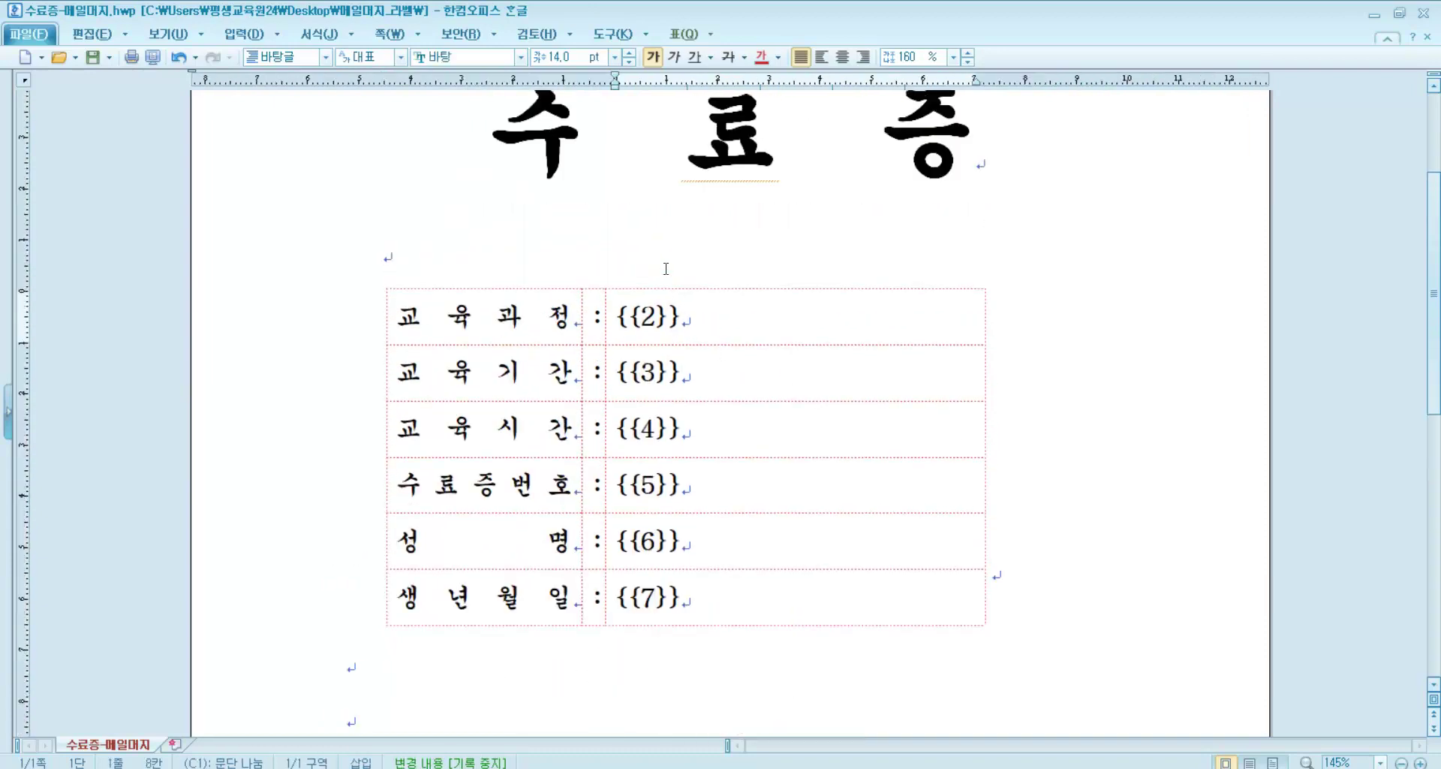
left_click(645, 33)
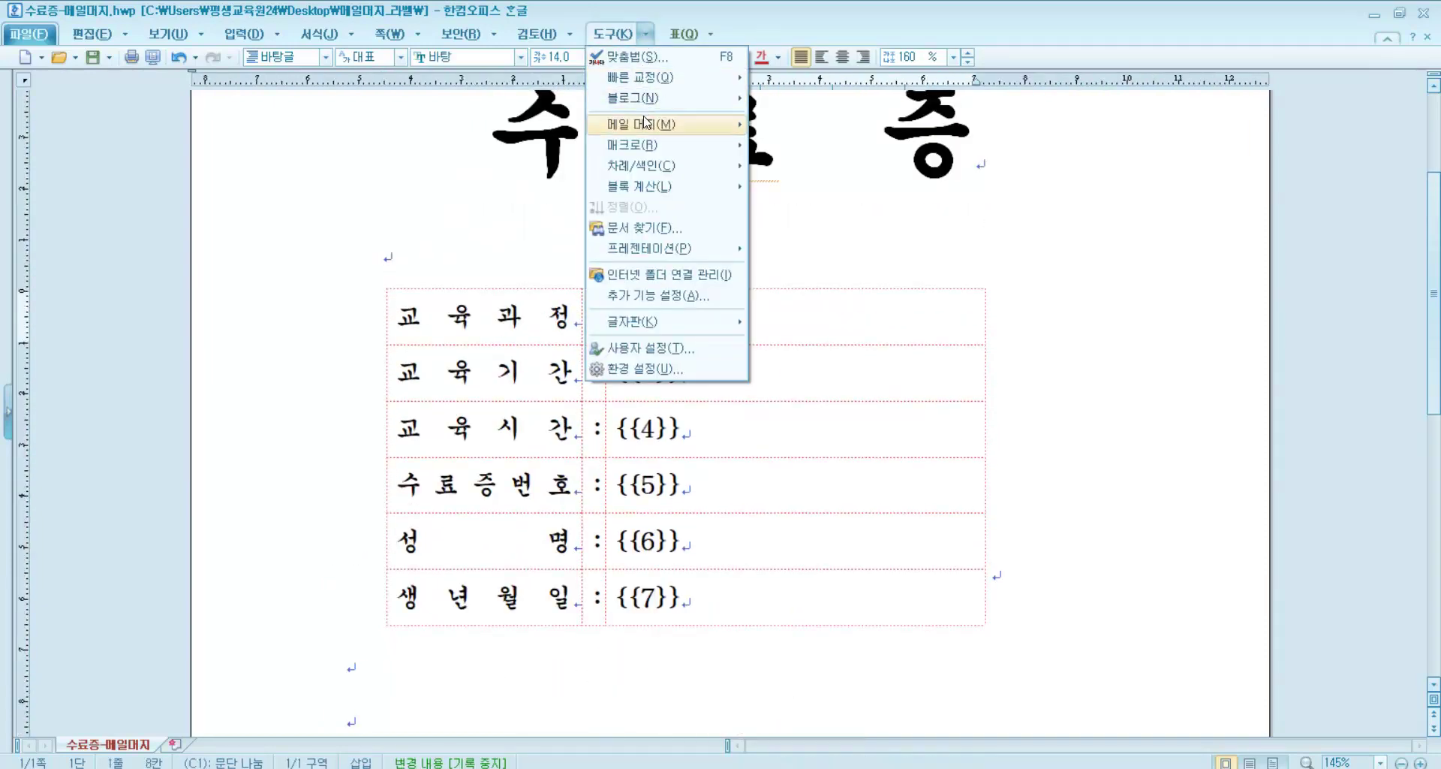
mouse_move(646, 122)
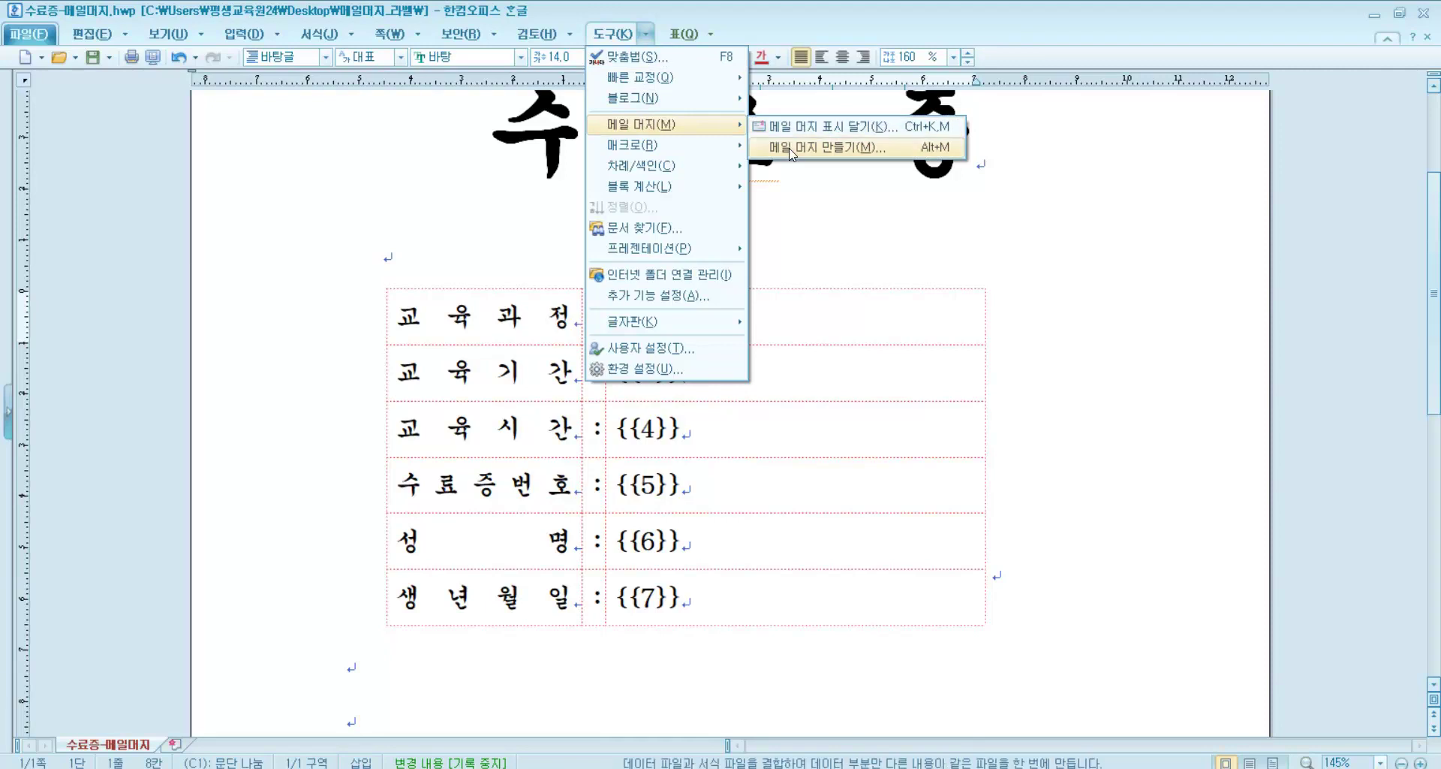
left_click(791, 148)
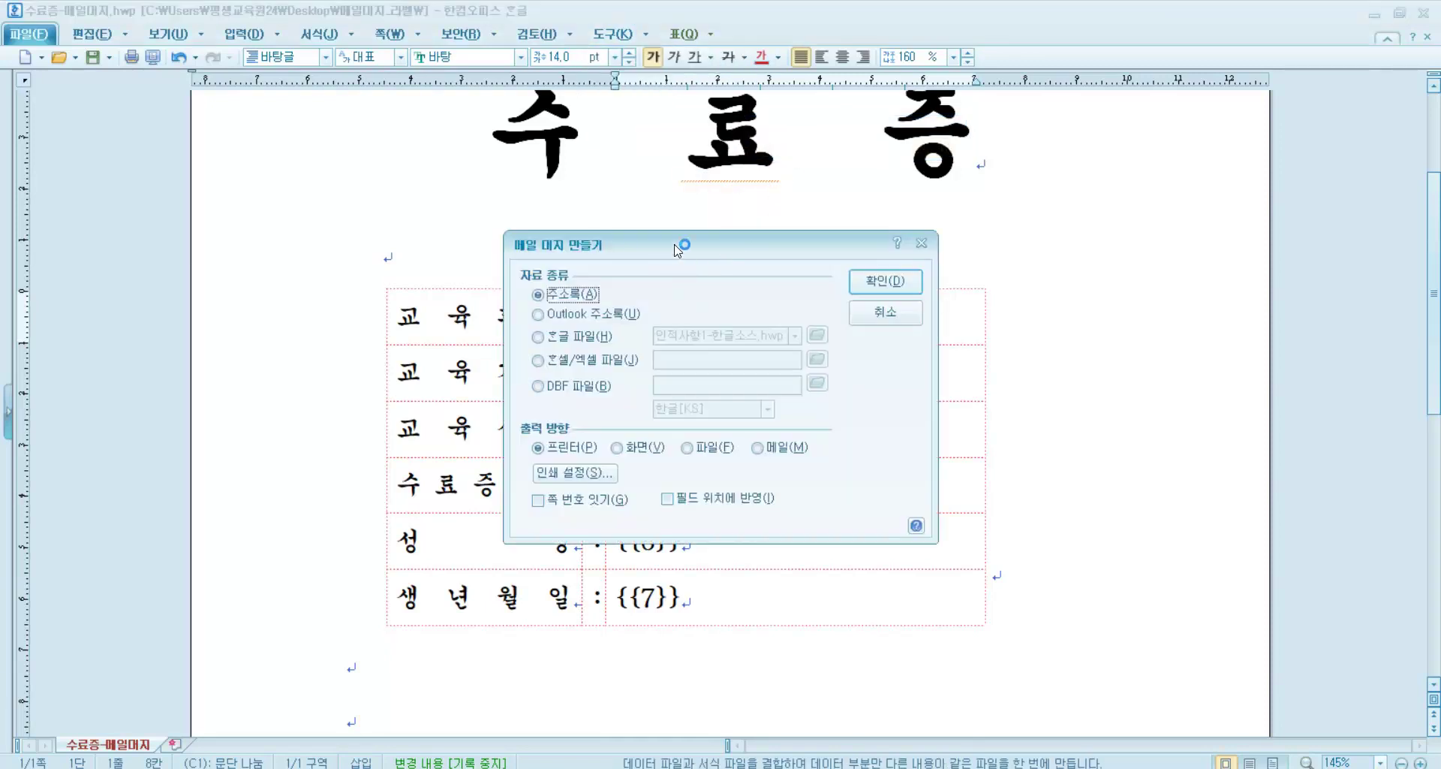
left_click(679, 347)
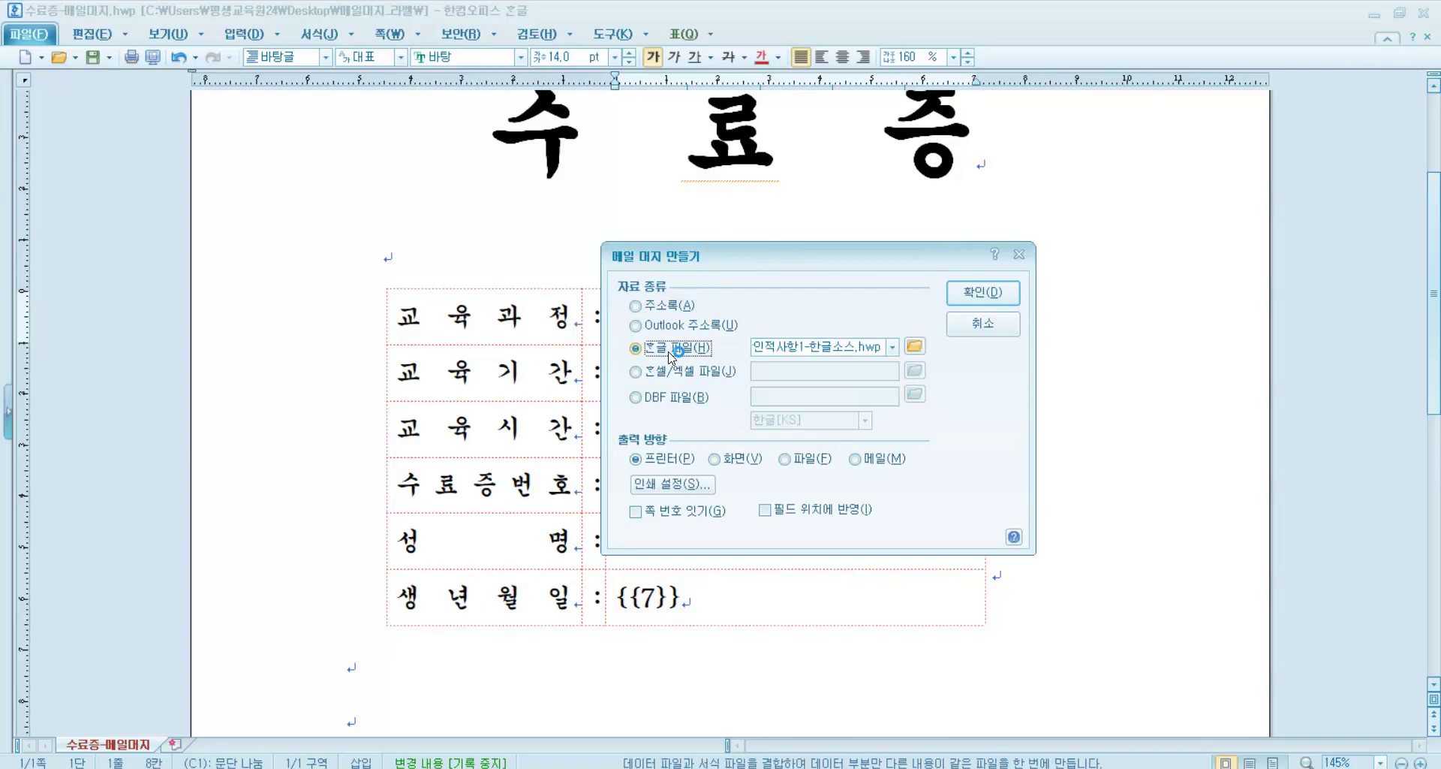
left_click(913, 348)
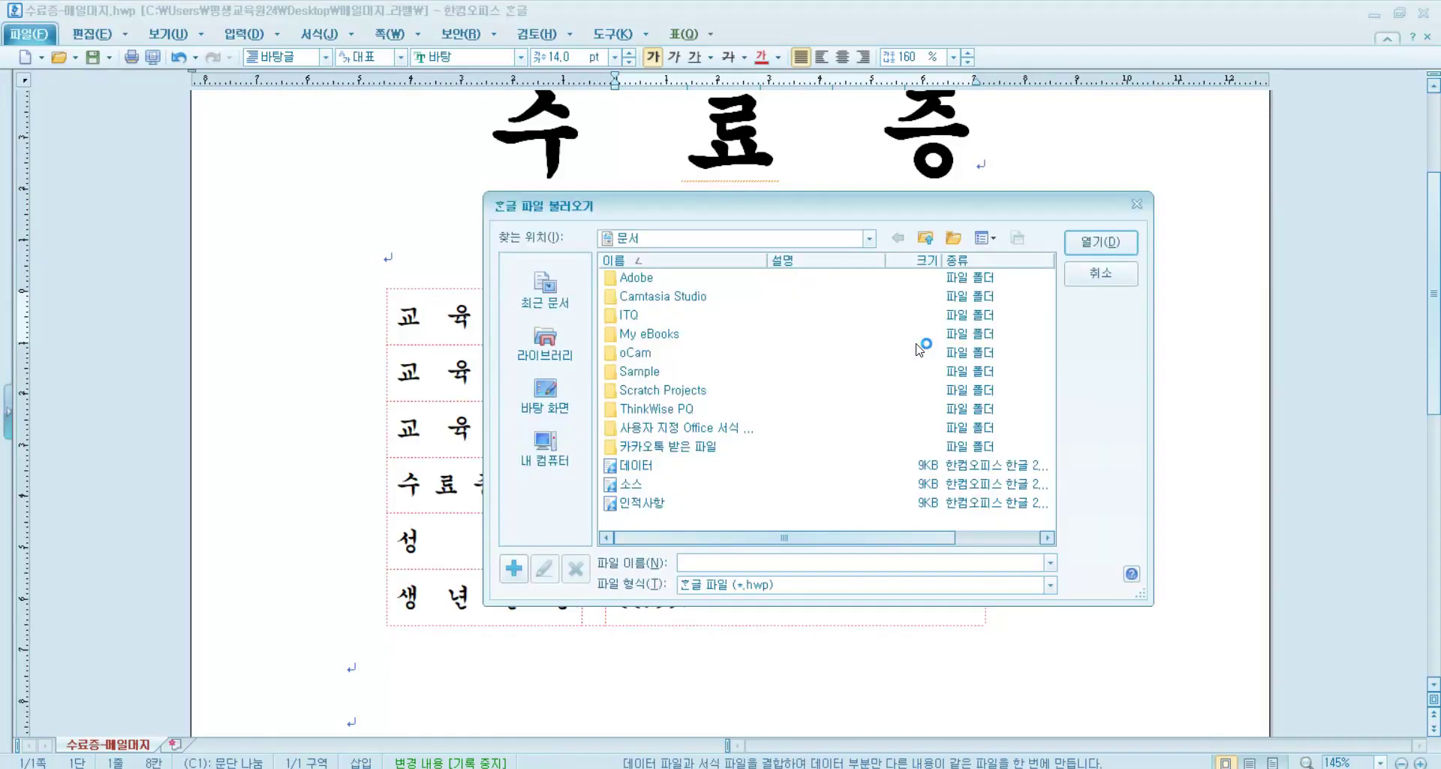
left_click(545, 397)
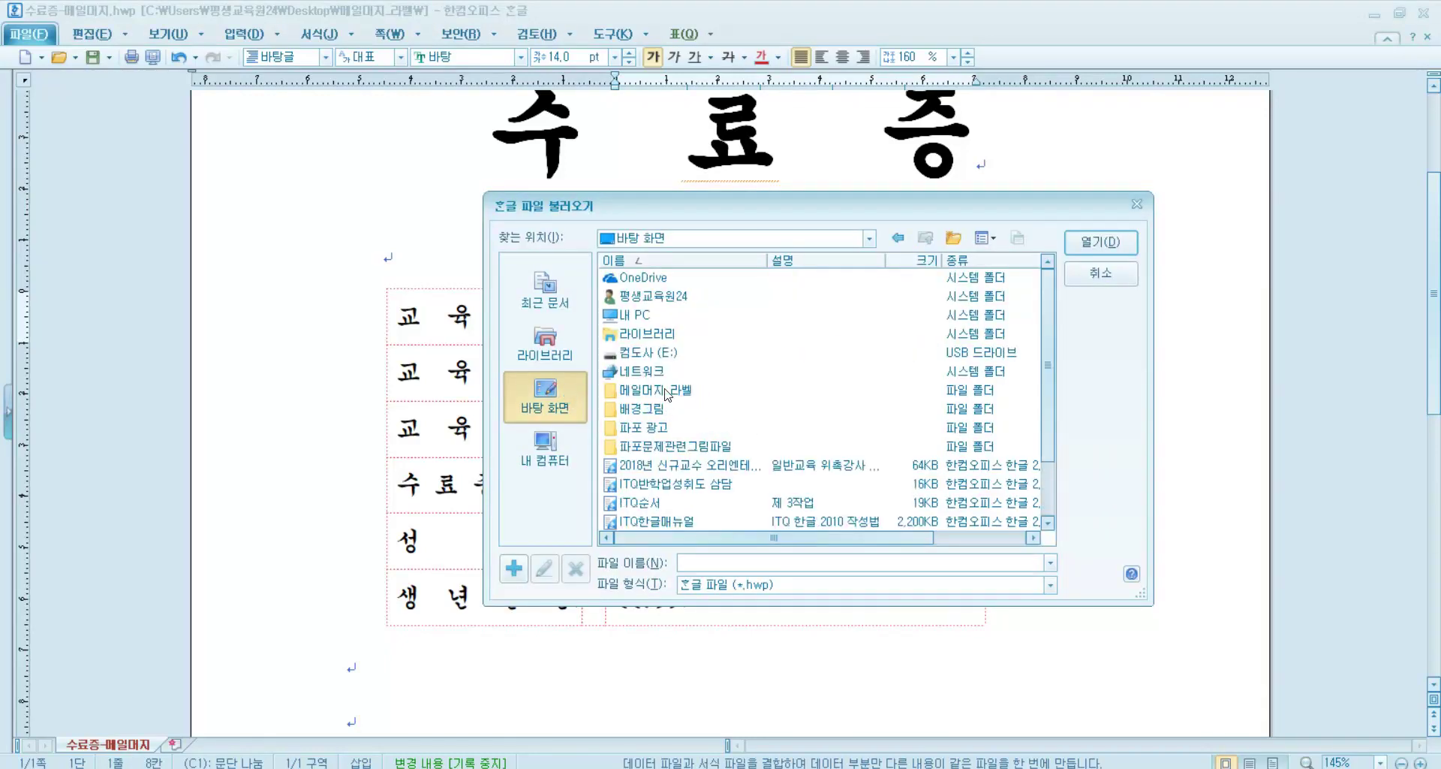
left_click(674, 319)
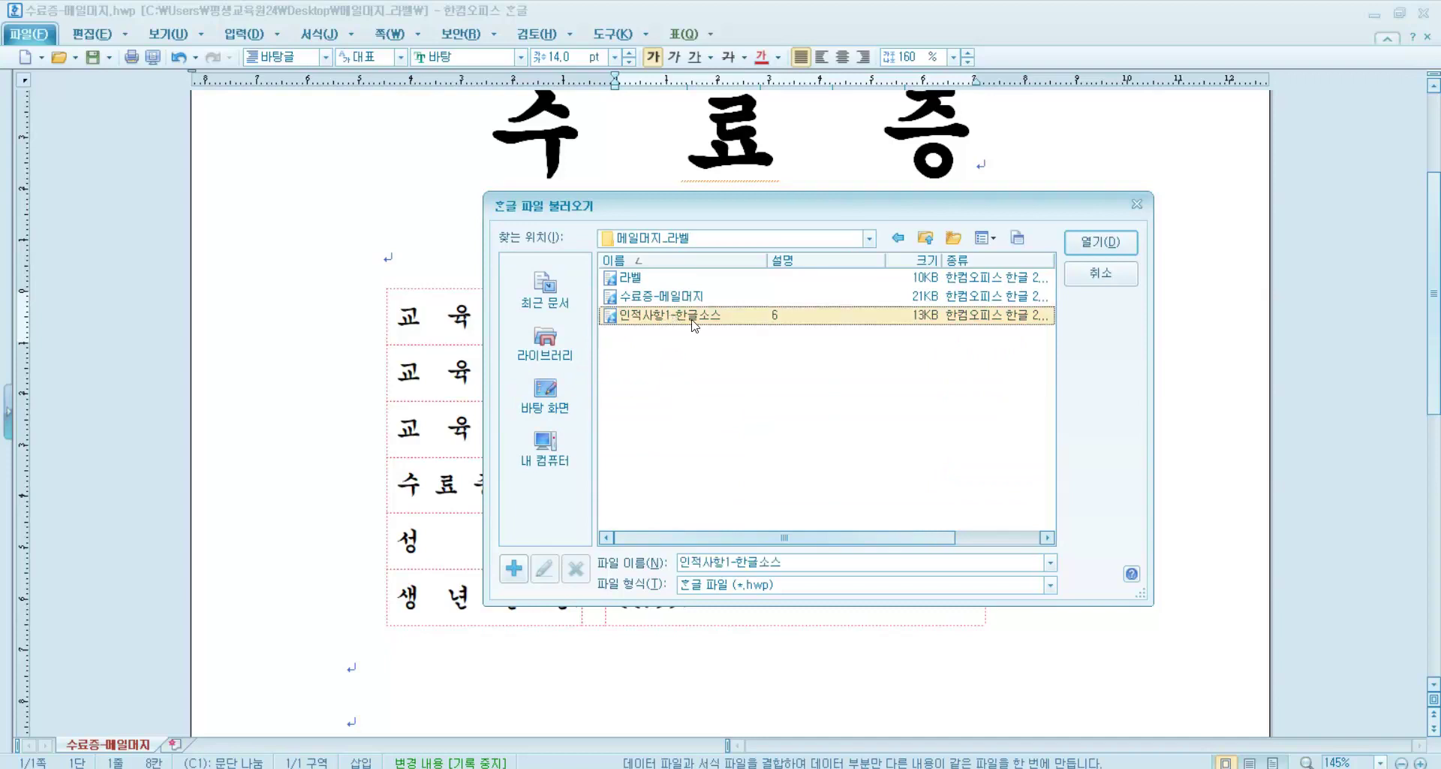
left_click(1101, 242)
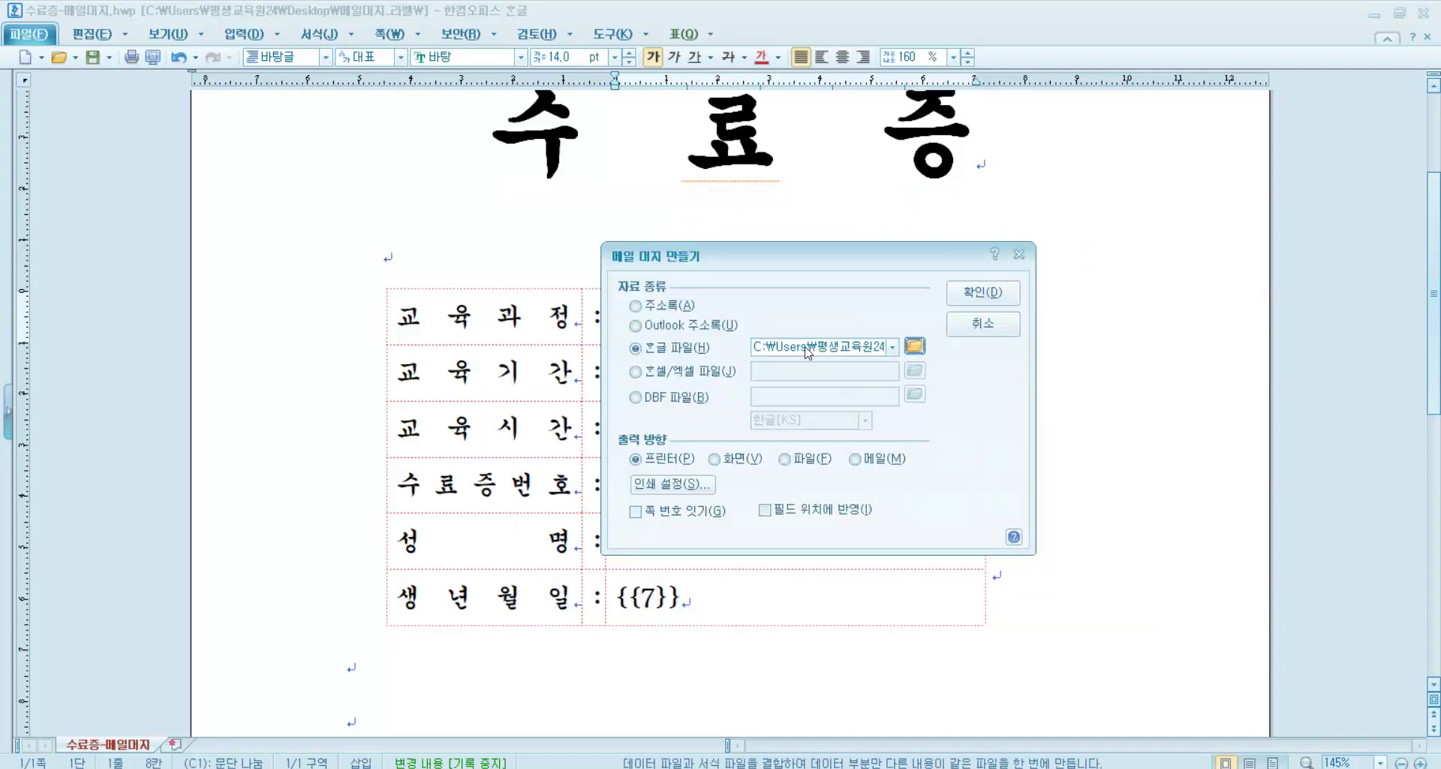
- Set the mail merge output to 화면 and generate the merged certificates
left_click_drag(767, 268, 869, 255)
left_click(1015, 334)
left_click_drag(730, 323, 812, 347)
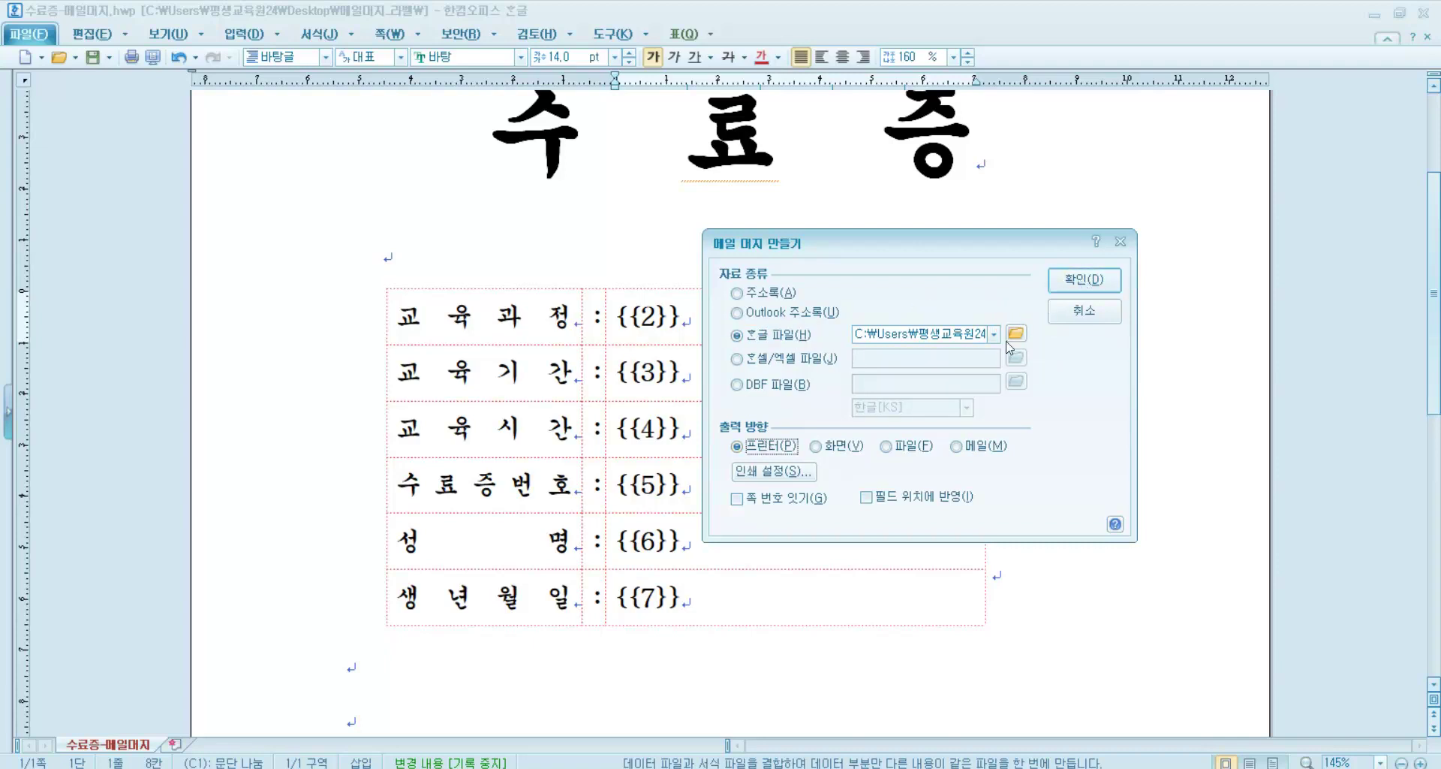
left_click(840, 448)
left_click(897, 446)
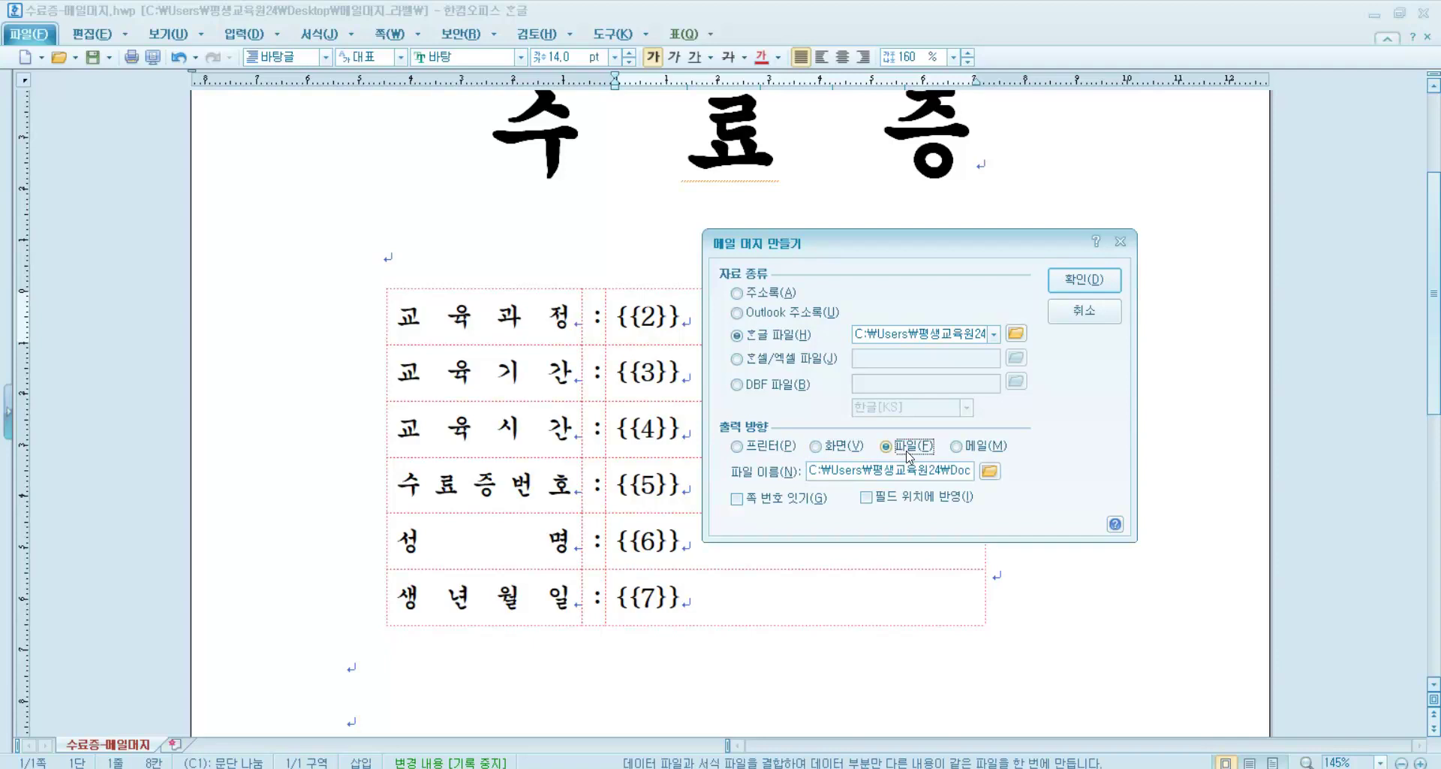
left_click(843, 449)
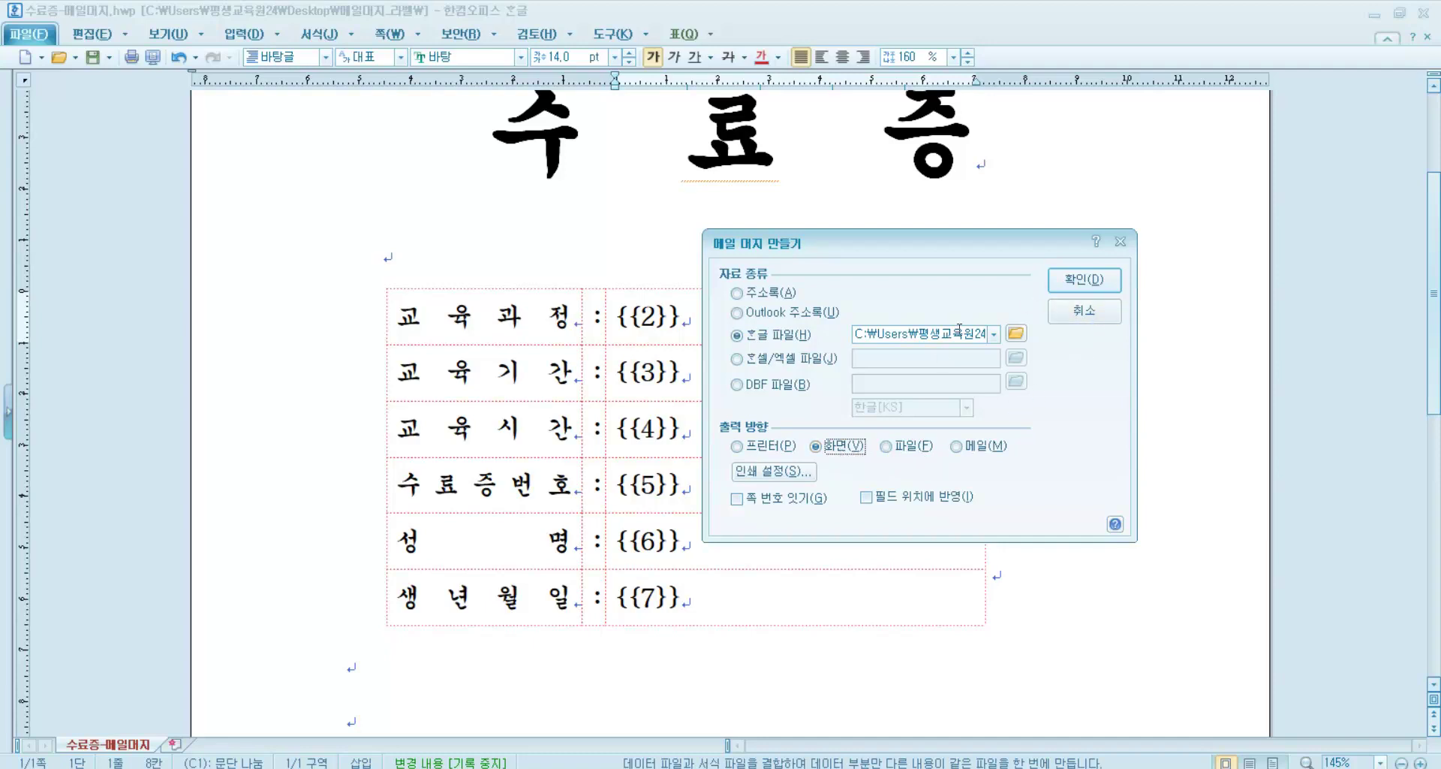
left_click(1077, 289)
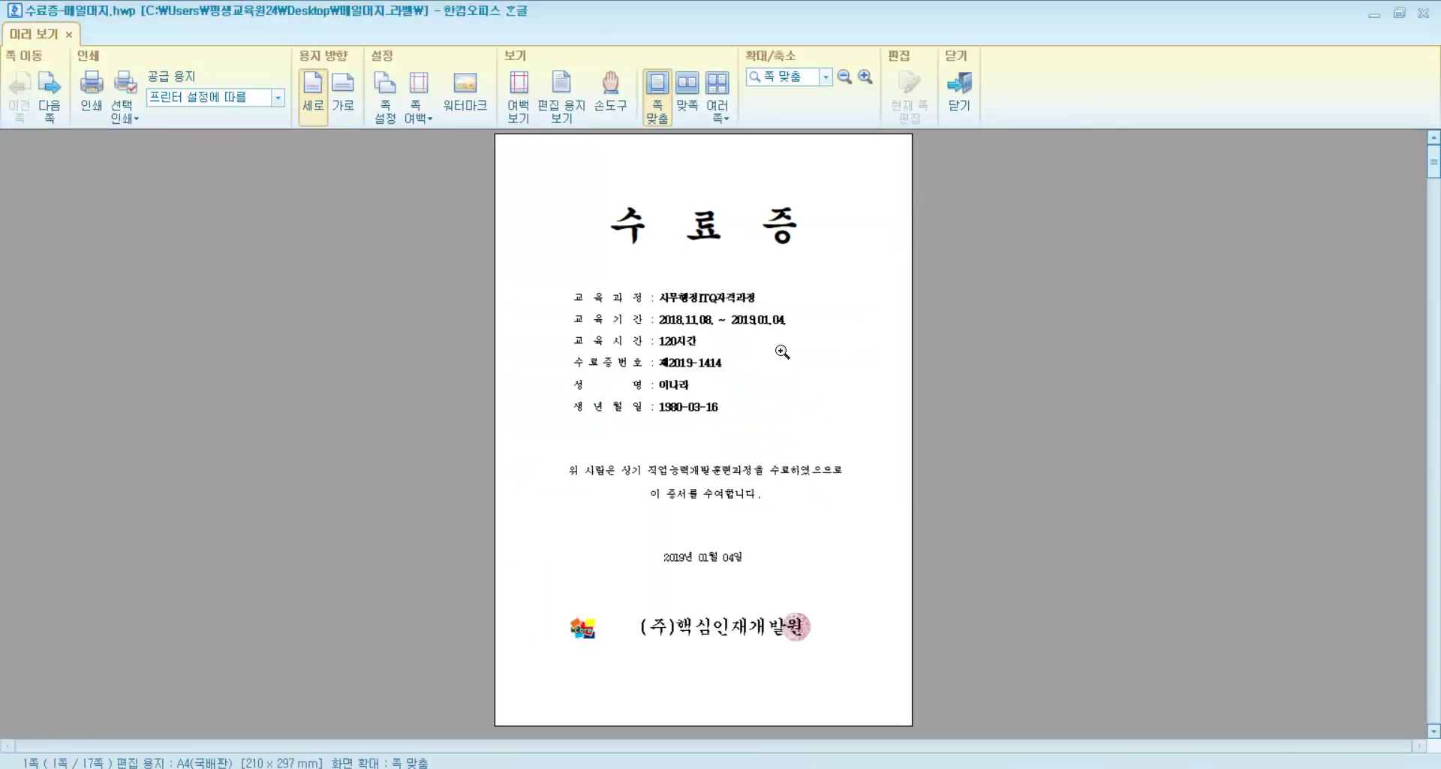
- Page through the merged certificates at 100% zoom from the first to the last, checking the filled-in fields
left_click(783, 351)
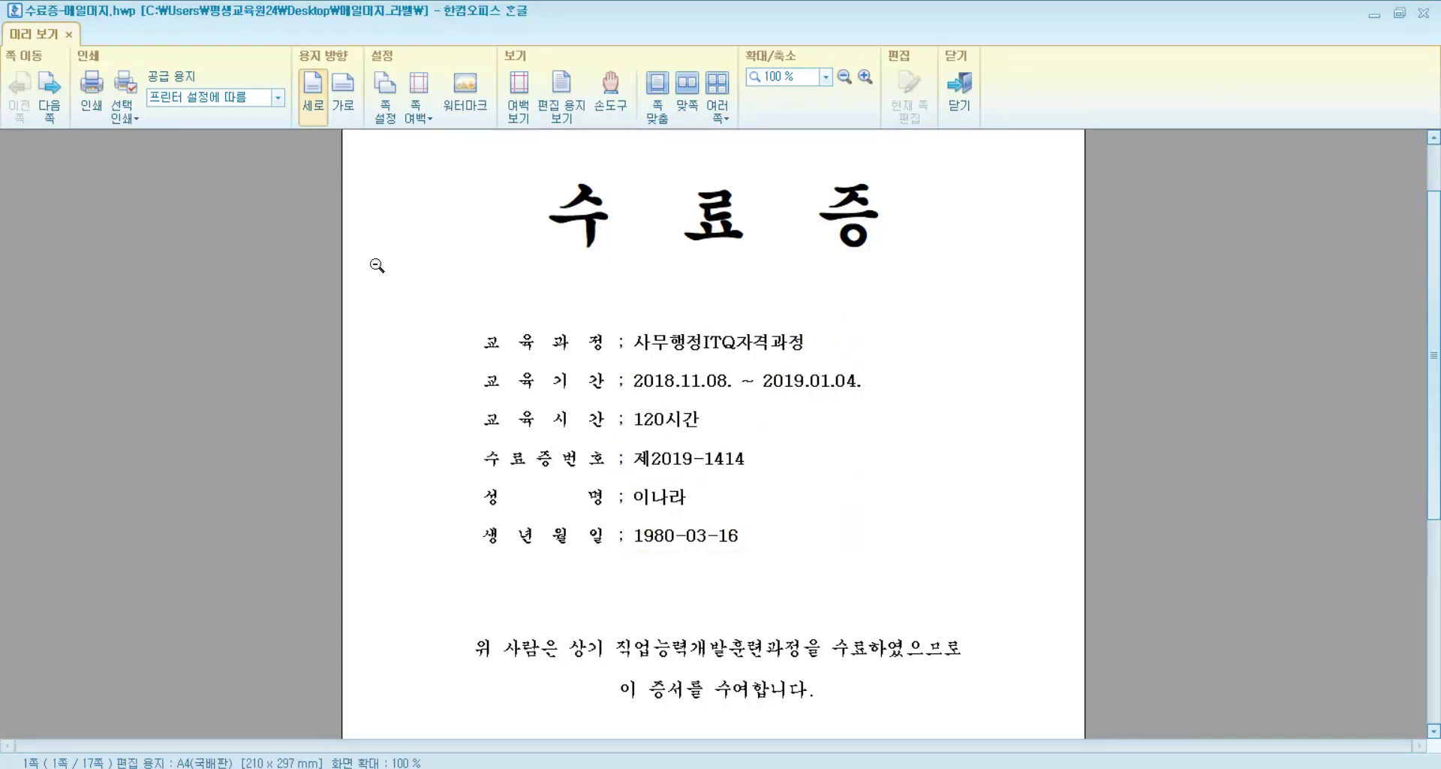
left_click(51, 94)
left_click(51, 94)
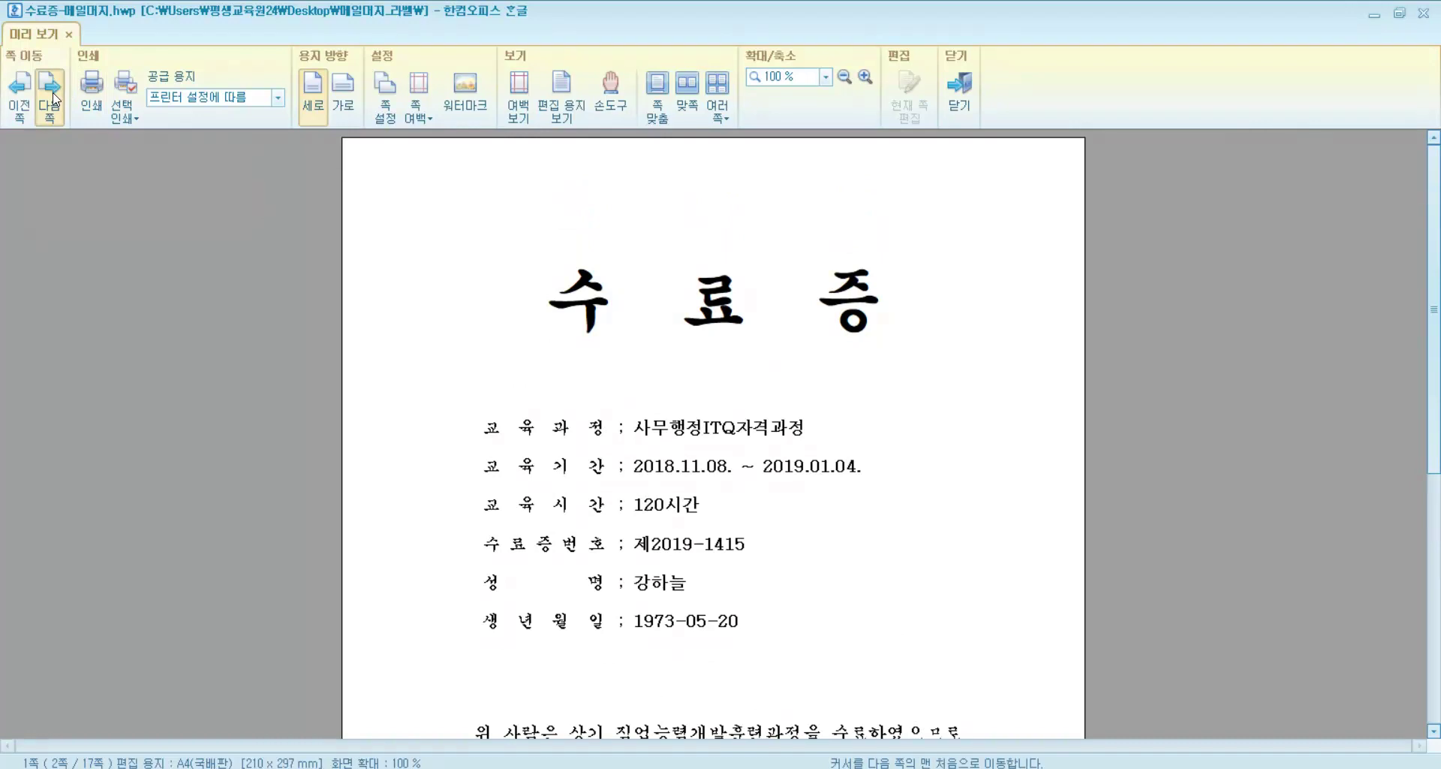
left_click(51, 94)
left_click(52, 94)
left_click(52, 94)
left_click(52, 94)
left_click(53, 94)
left_click(53, 94)
left_click(52, 94)
left_click(53, 94)
left_click(52, 94)
left_click(52, 93)
left_click(52, 94)
left_click(53, 94)
left_click(53, 94)
left_click(52, 94)
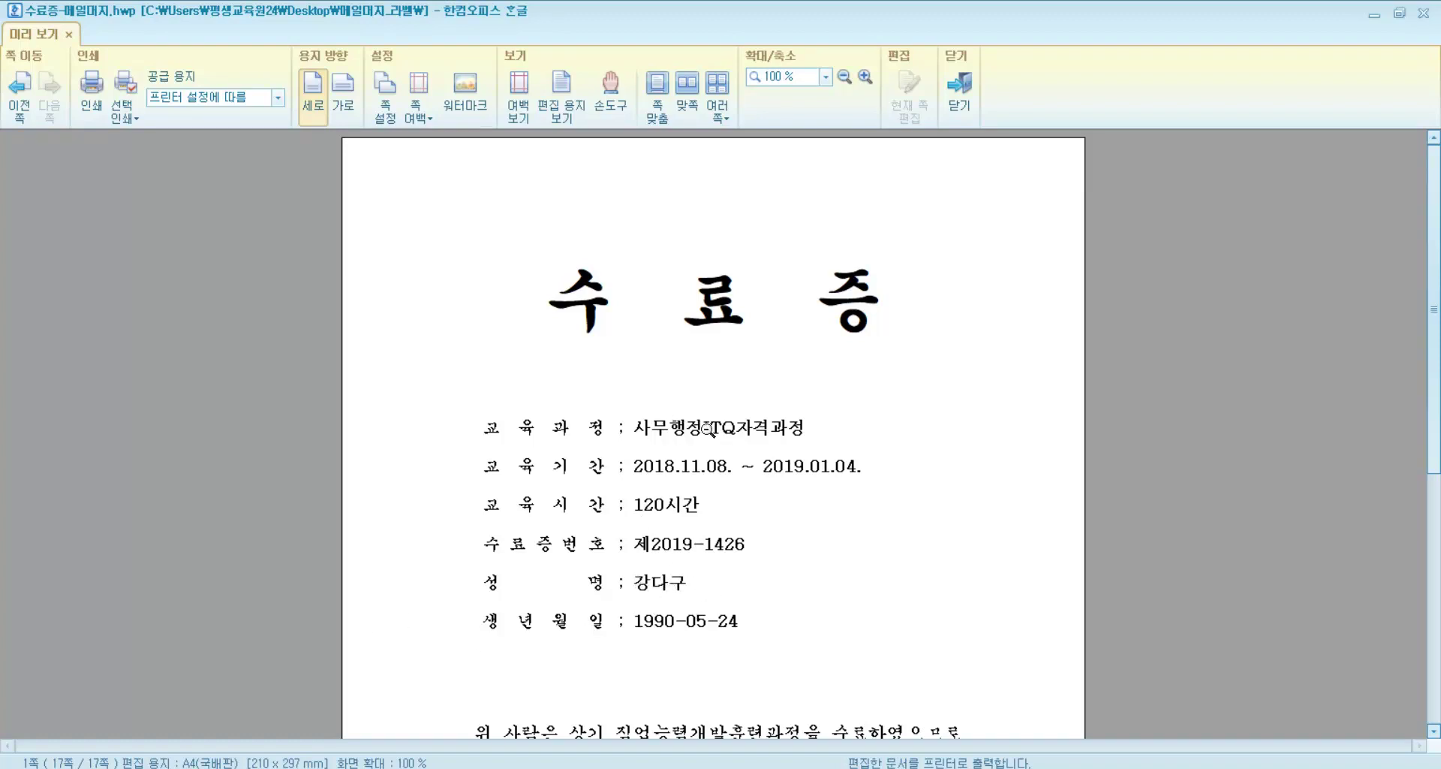
- Show all merged certificates together in a multi-page view of 3 rows by 7 columns
scroll(708, 430, "down", 1)
left_click(719, 118)
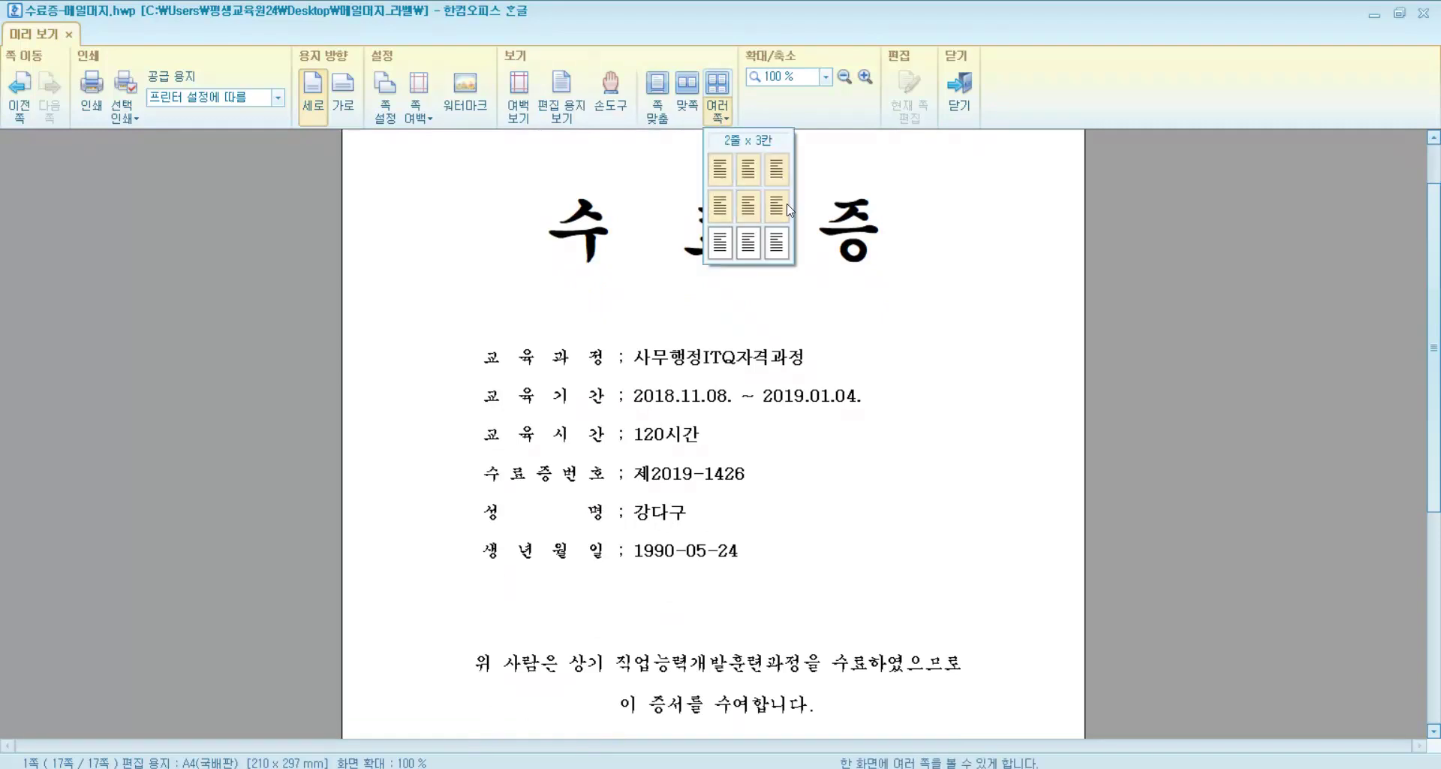
left_click(898, 252)
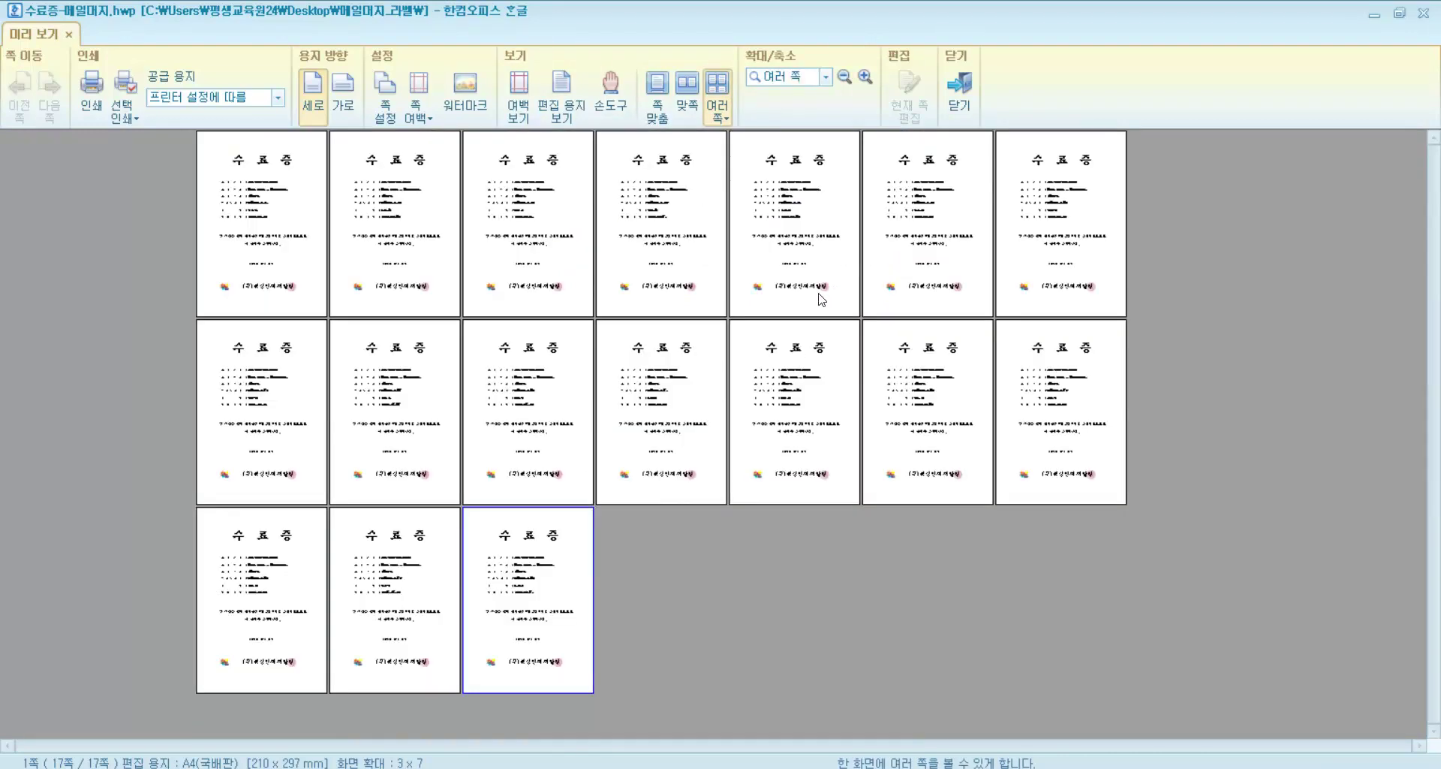
left_click(724, 114)
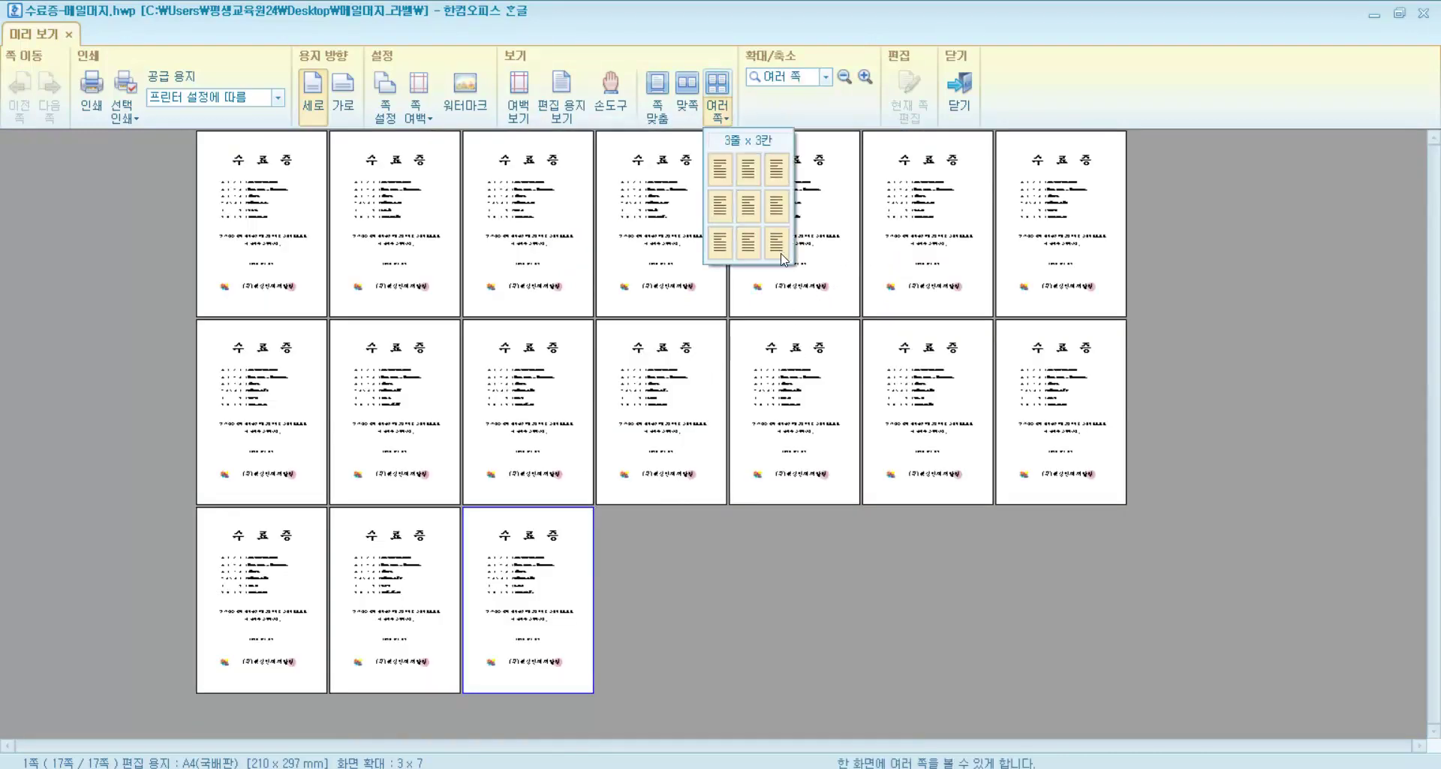
left_click(887, 255)
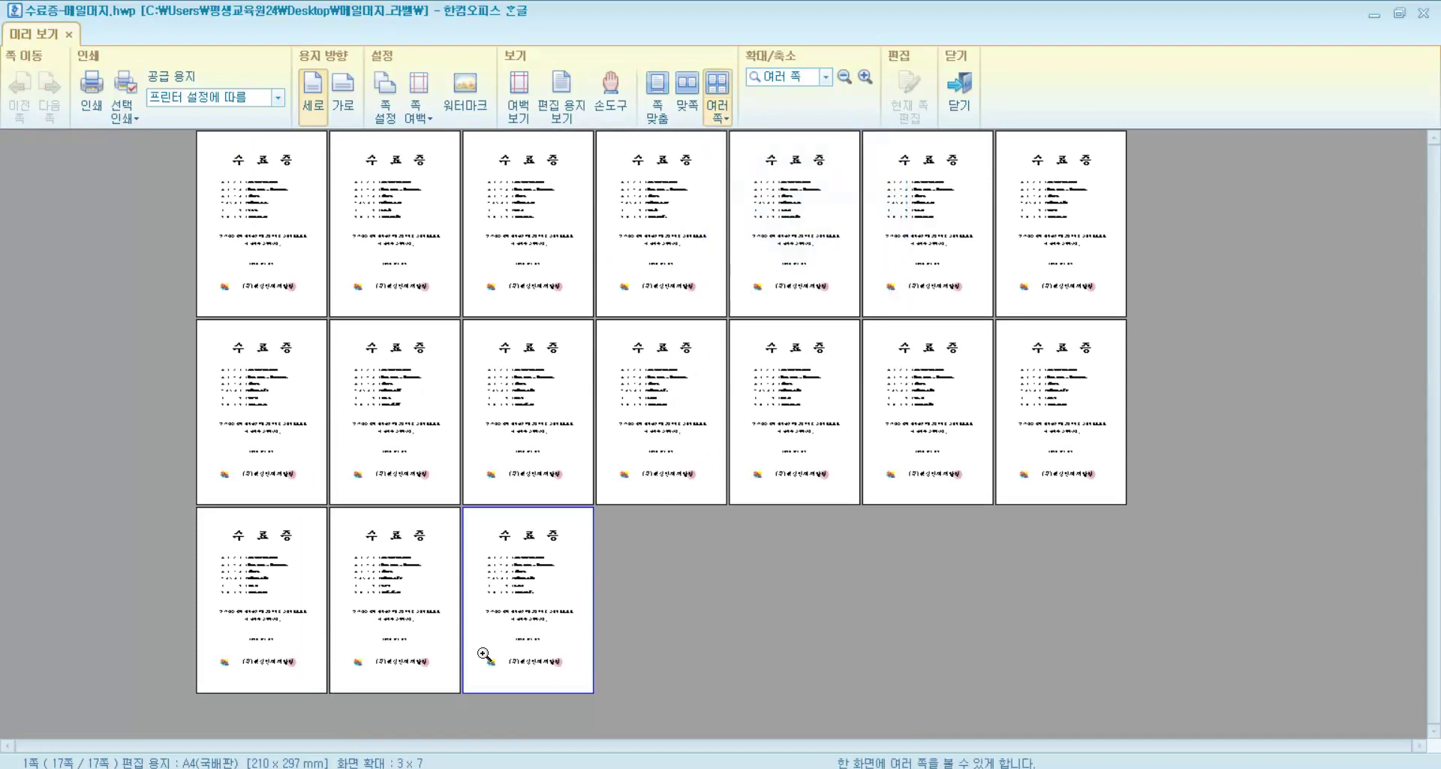
- Zoom in on the first merged certificate and close the print preview
left_click(276, 244)
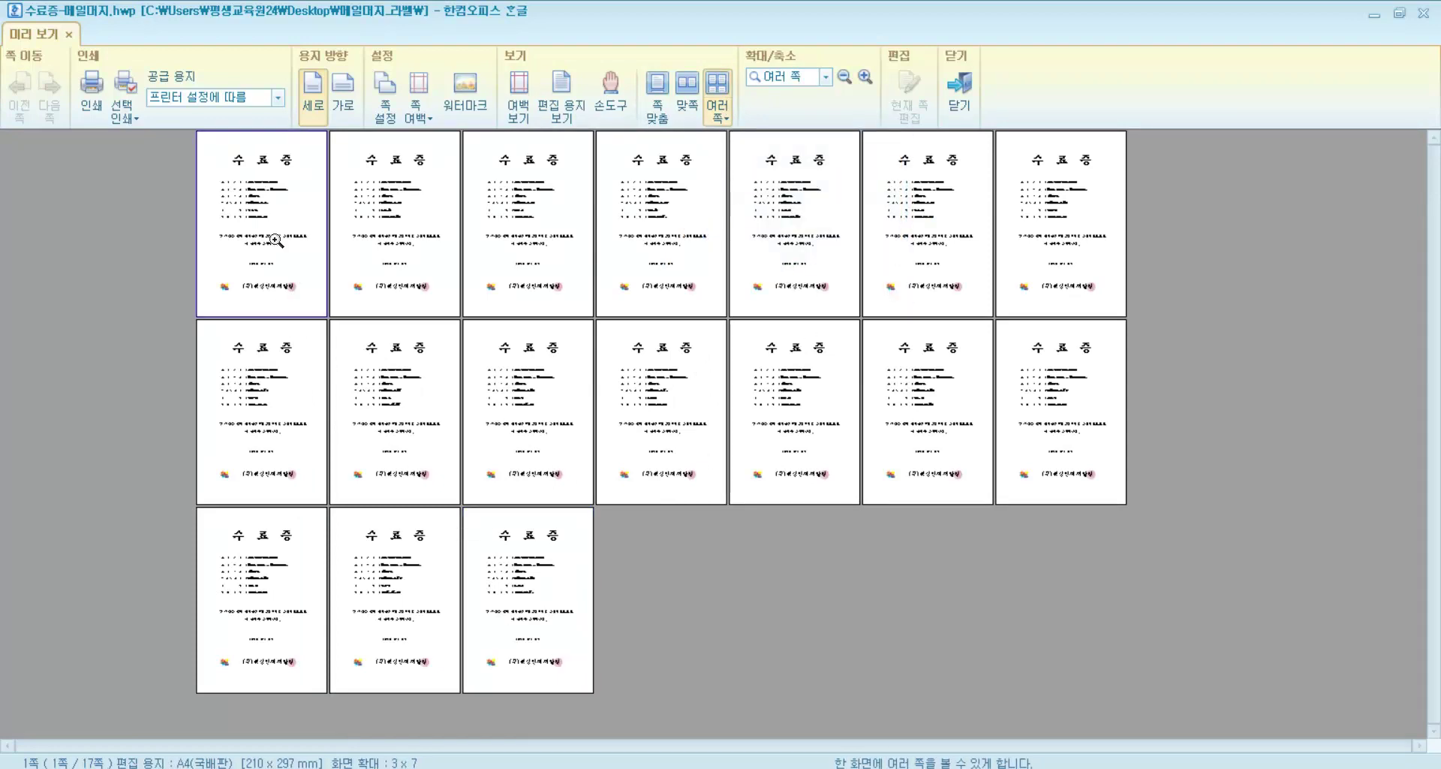
double_click(277, 244)
key("Escape")
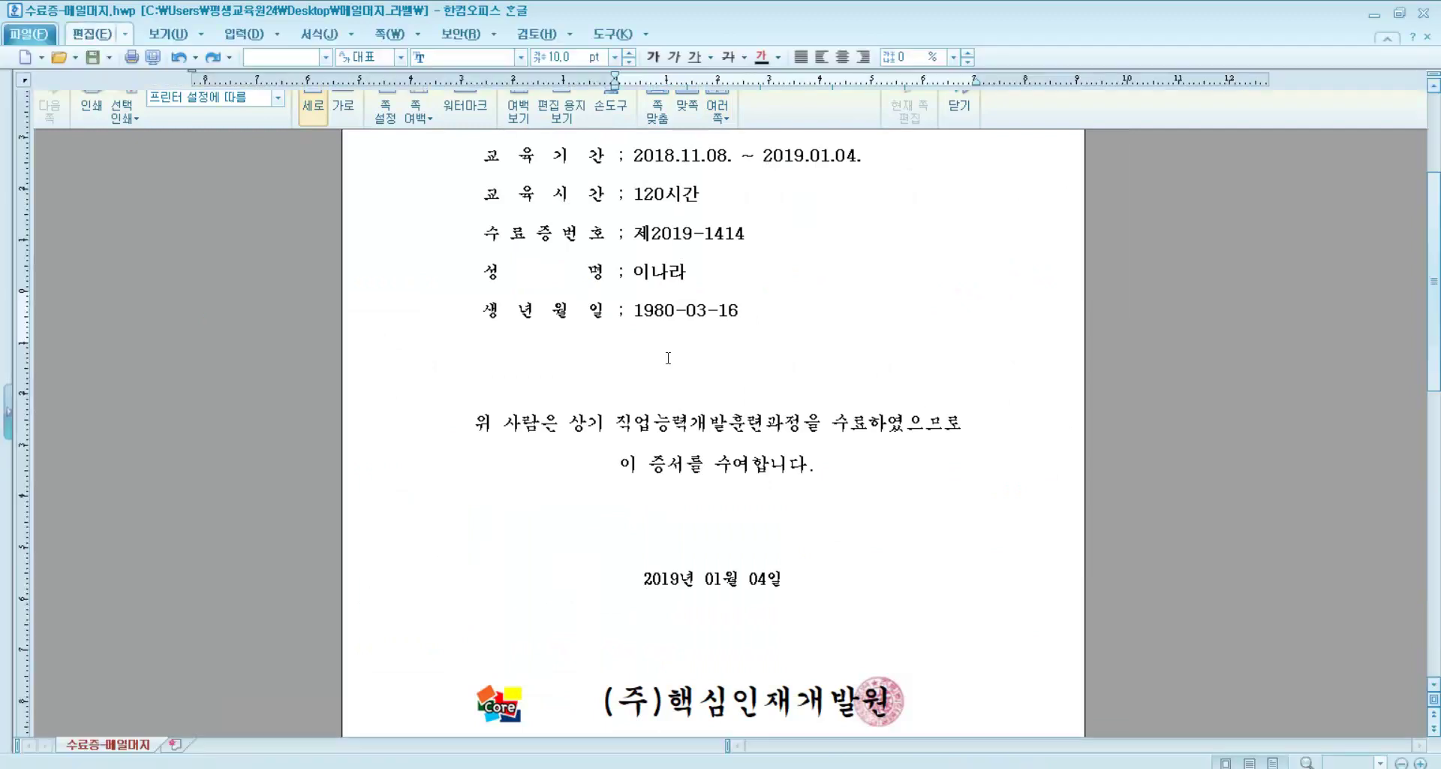
left_click_drag(703, 341, 699, 589)
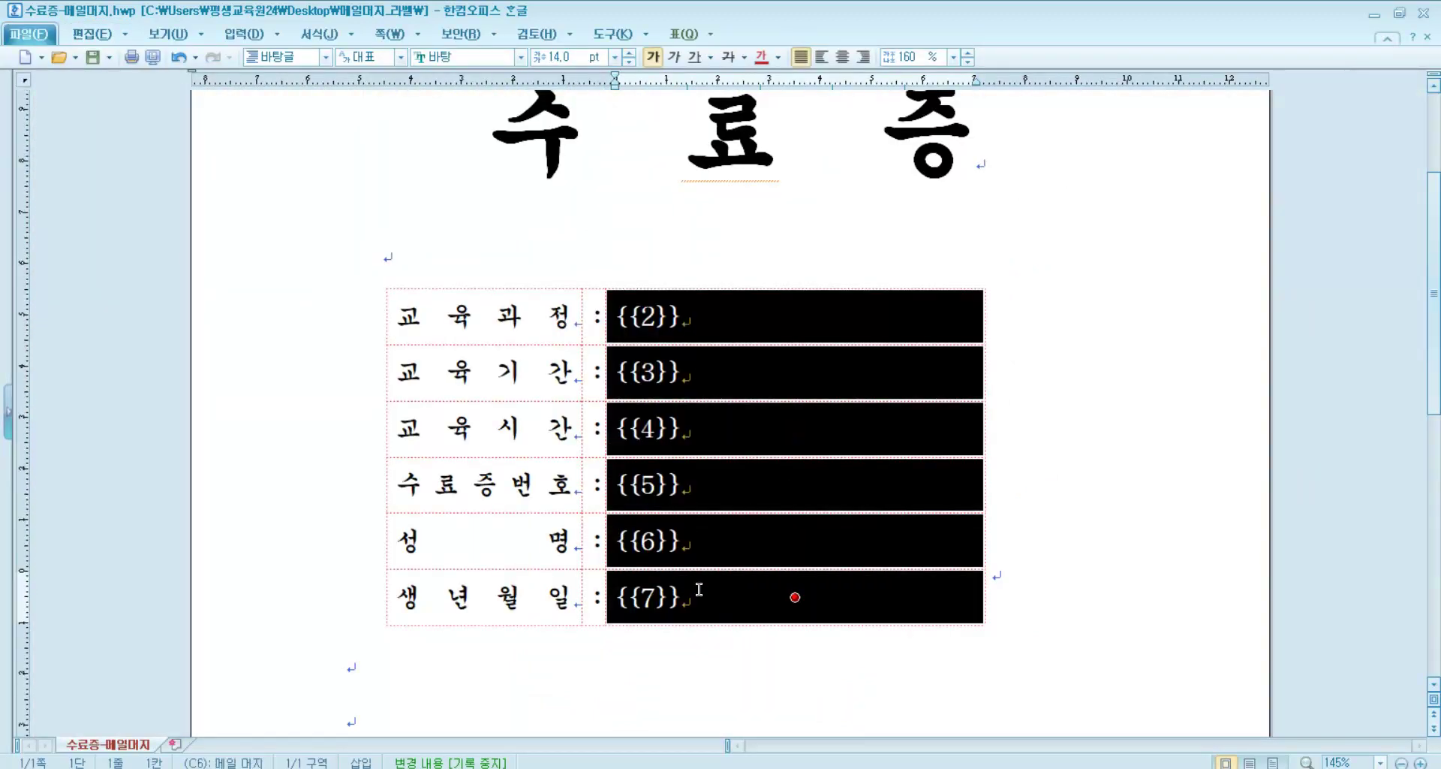
left_click(1035, 594)
left_click_drag(706, 316, 708, 587)
left_click(1043, 572)
scroll(691, 456, "down", 5)
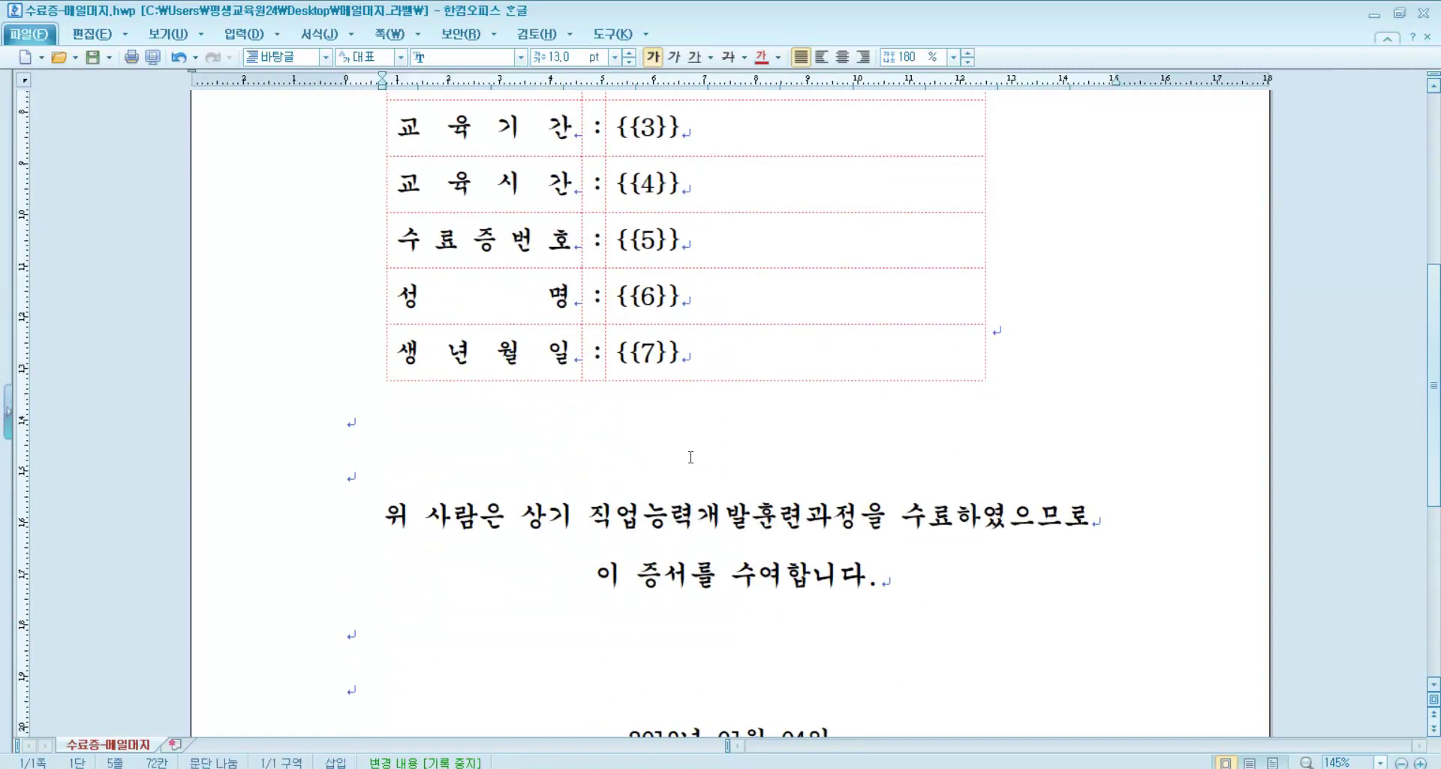
scroll(691, 456, "down", 1)
scroll(683, 421, "up", 3)
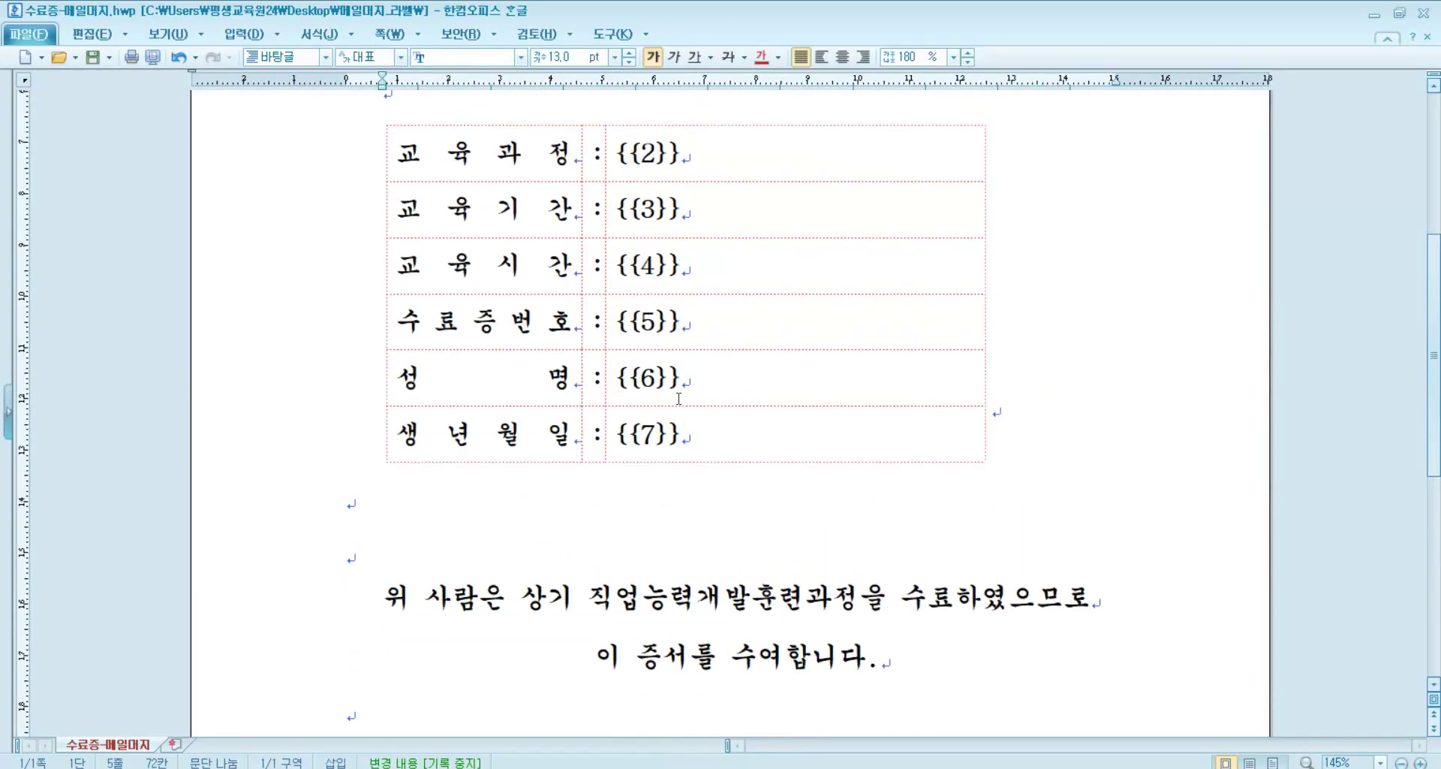
left_click_drag(691, 161, 691, 432)
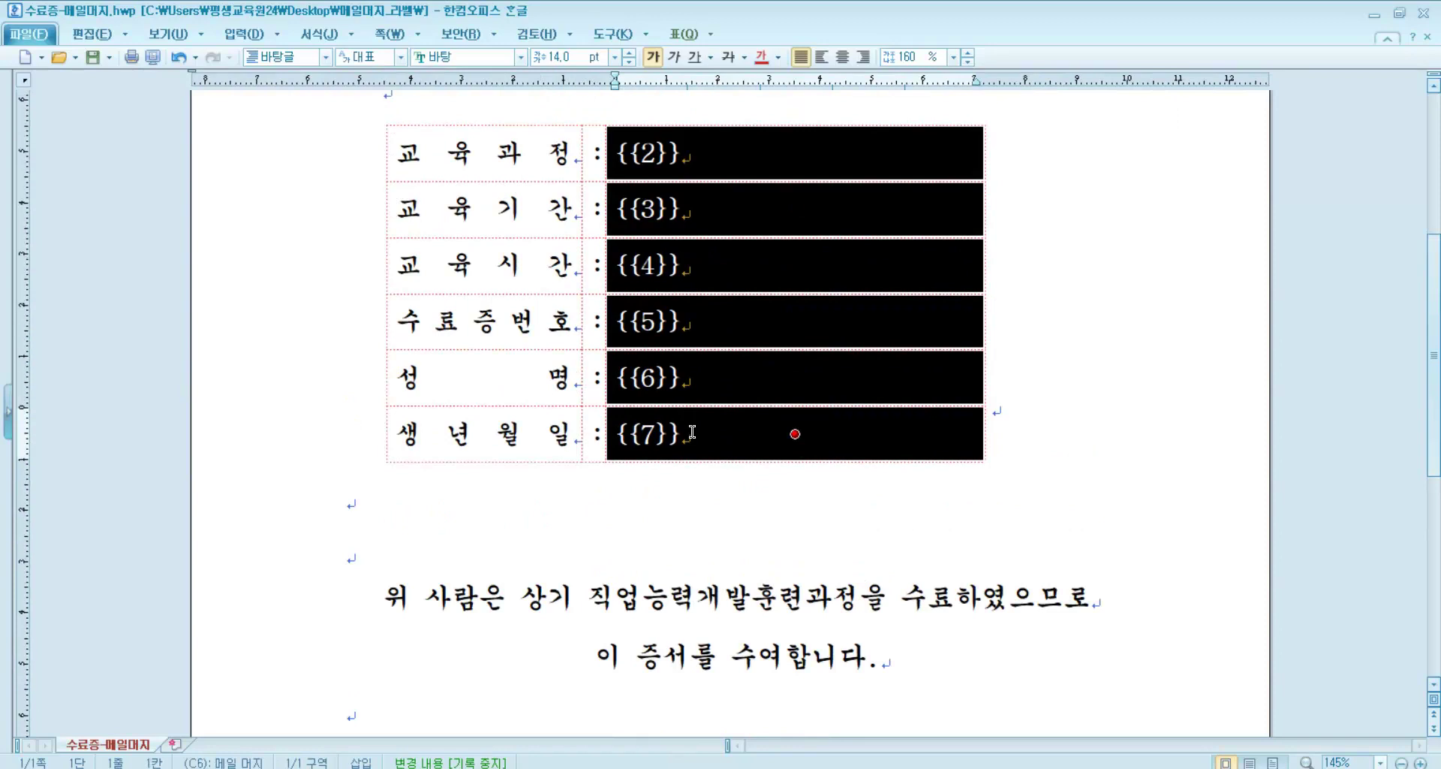
- Clear the merge fields {{2}} to {{7}} from the certificate table's value cells, keeping the cells themselves
key("Delete")
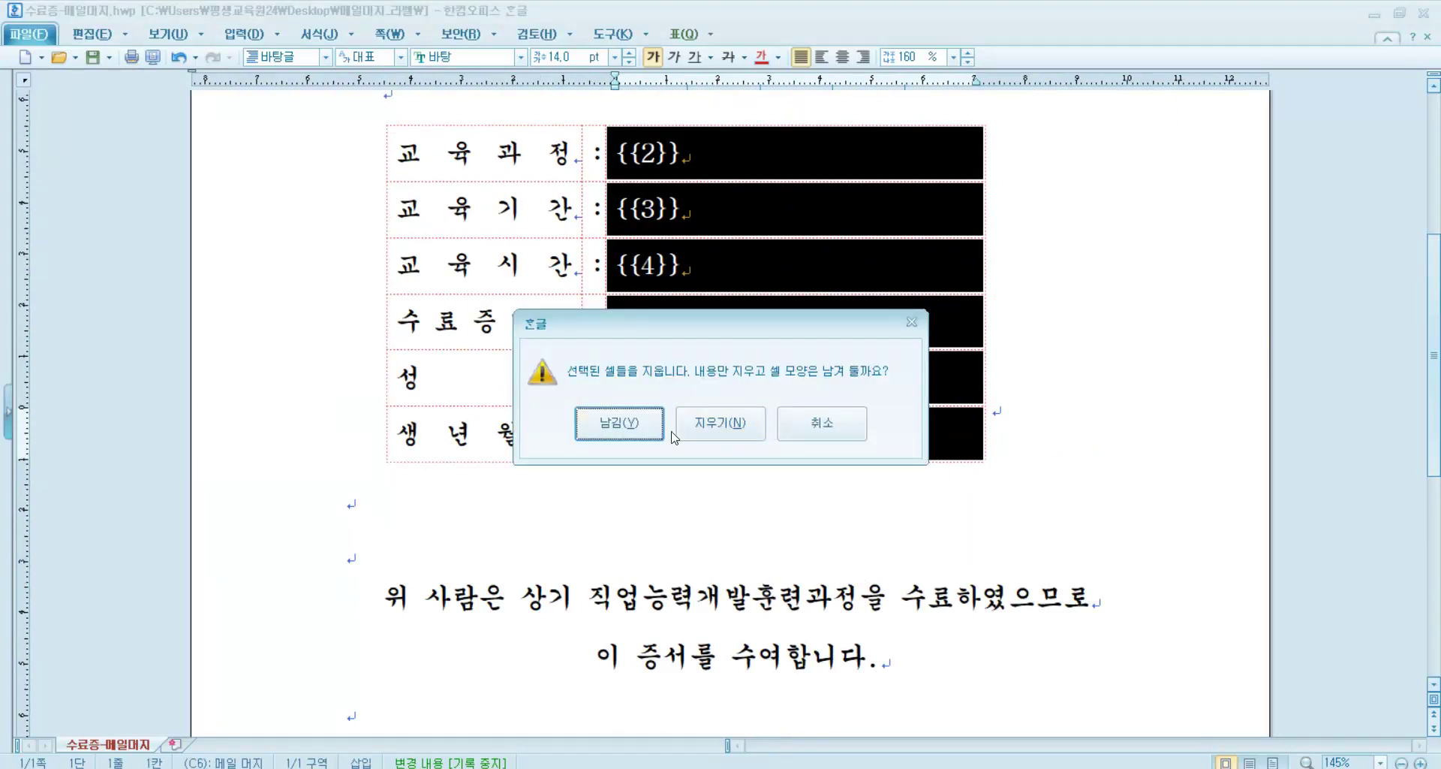
left_click(684, 424)
scroll(675, 376, "up", 3)
left_click(677, 327)
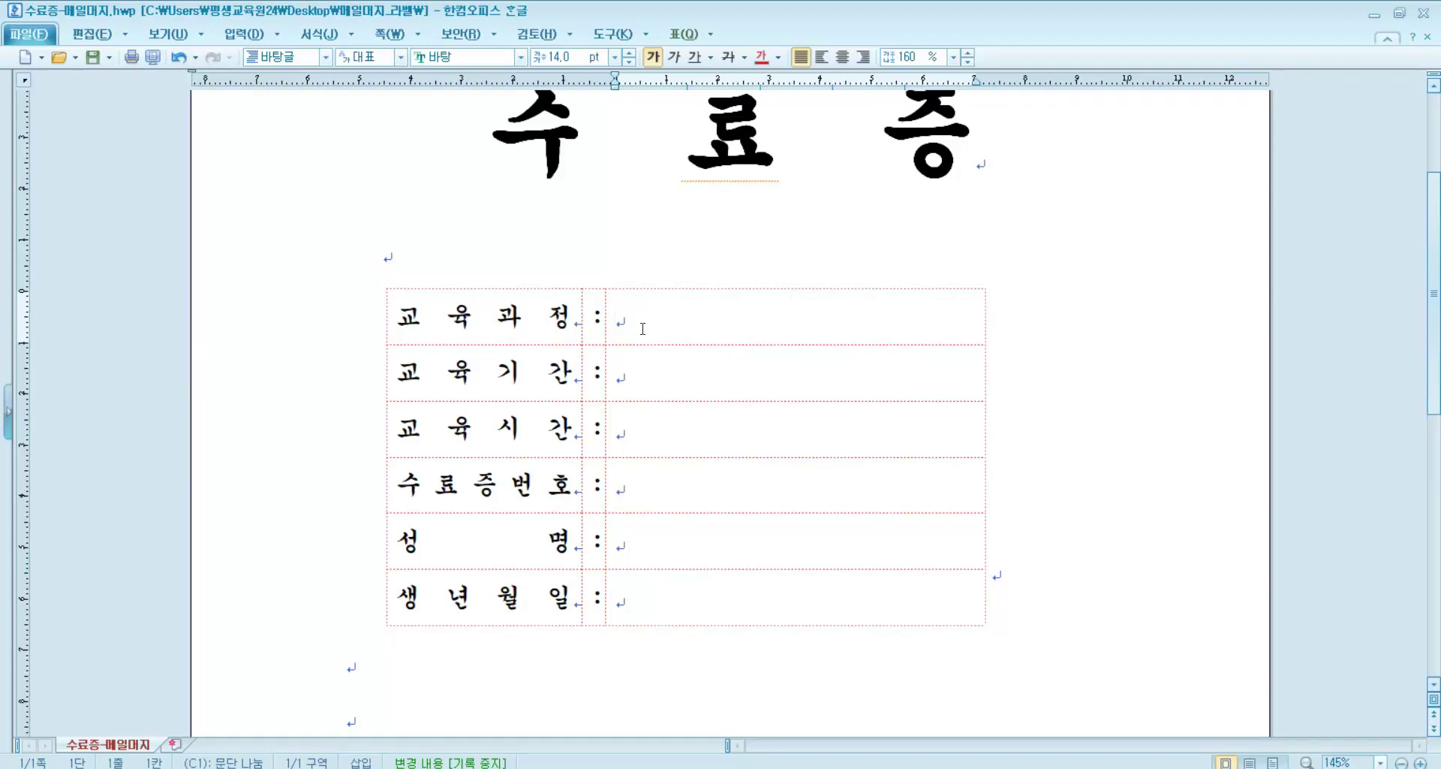
left_click(660, 377)
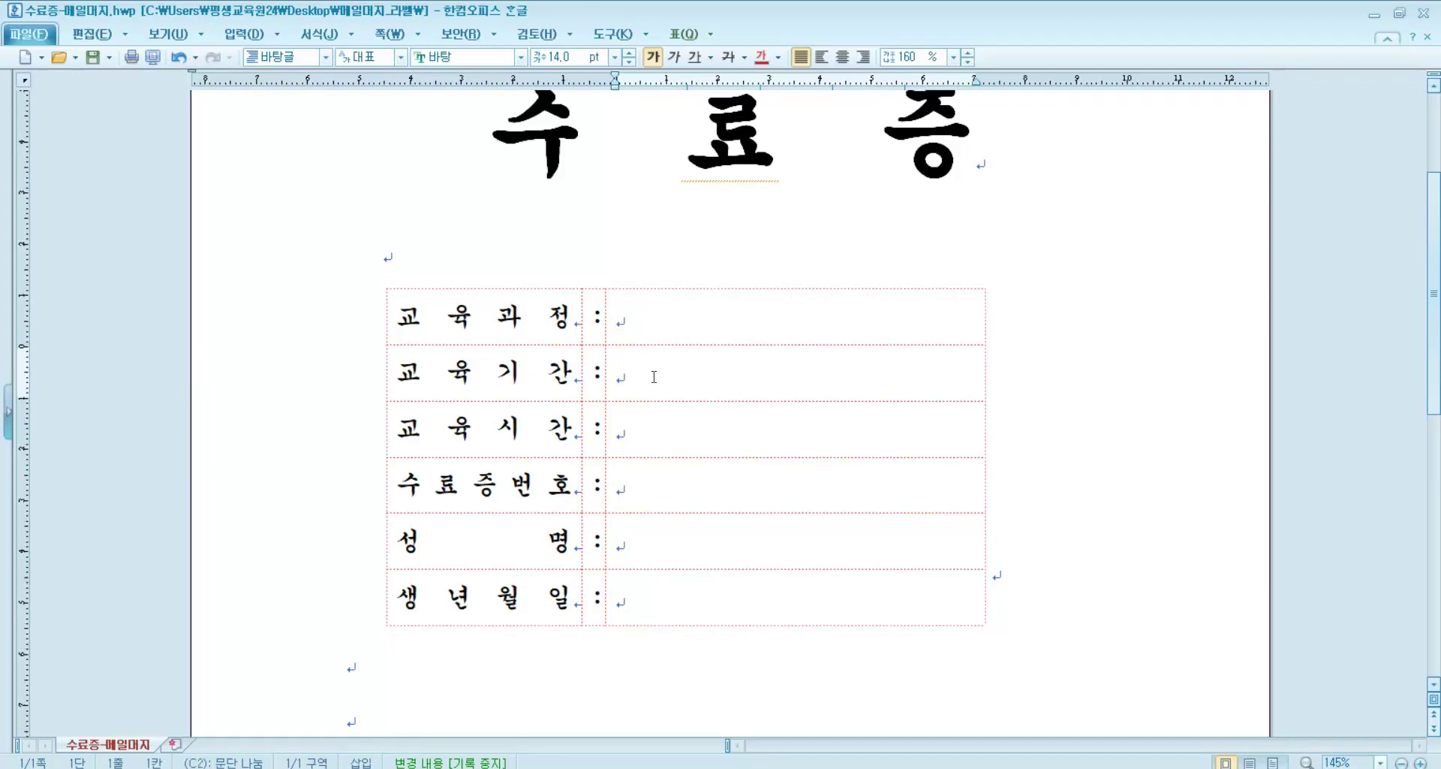
left_click(660, 325)
left_click(660, 370)
left_click(654, 323)
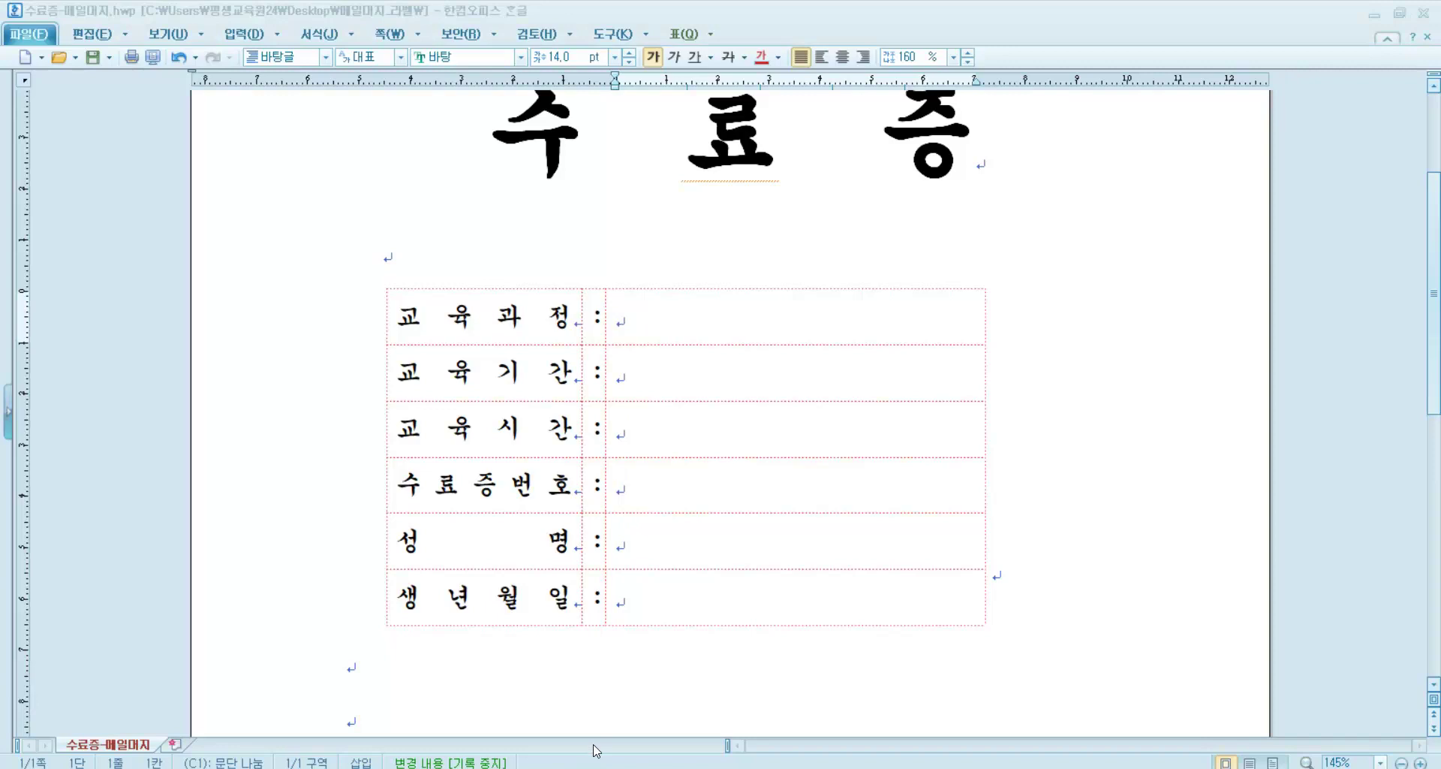
- Switch to the 인적사항2-엑셀소스 workbook in Excel and maximize its window
left_click(566, 375)
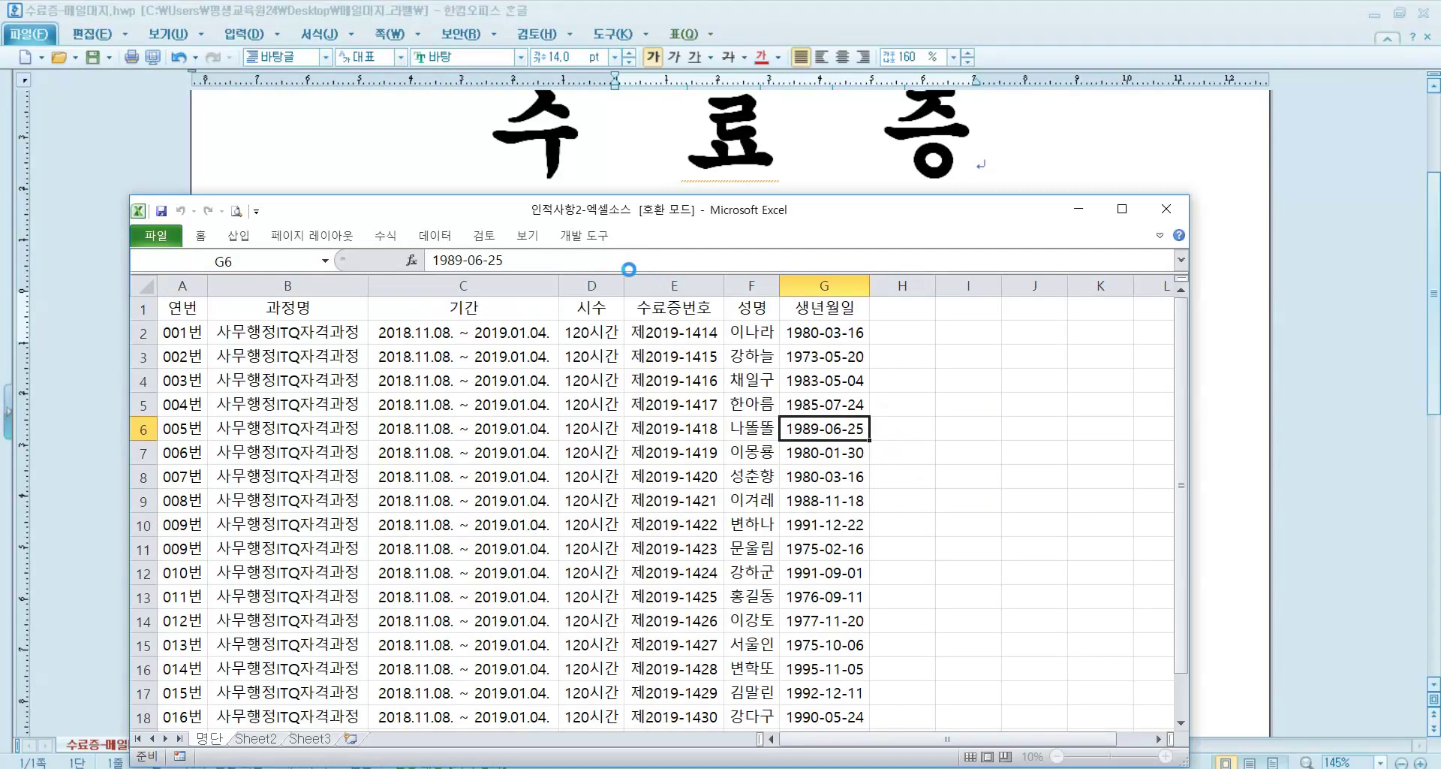
left_click_drag(611, 222, 678, 356)
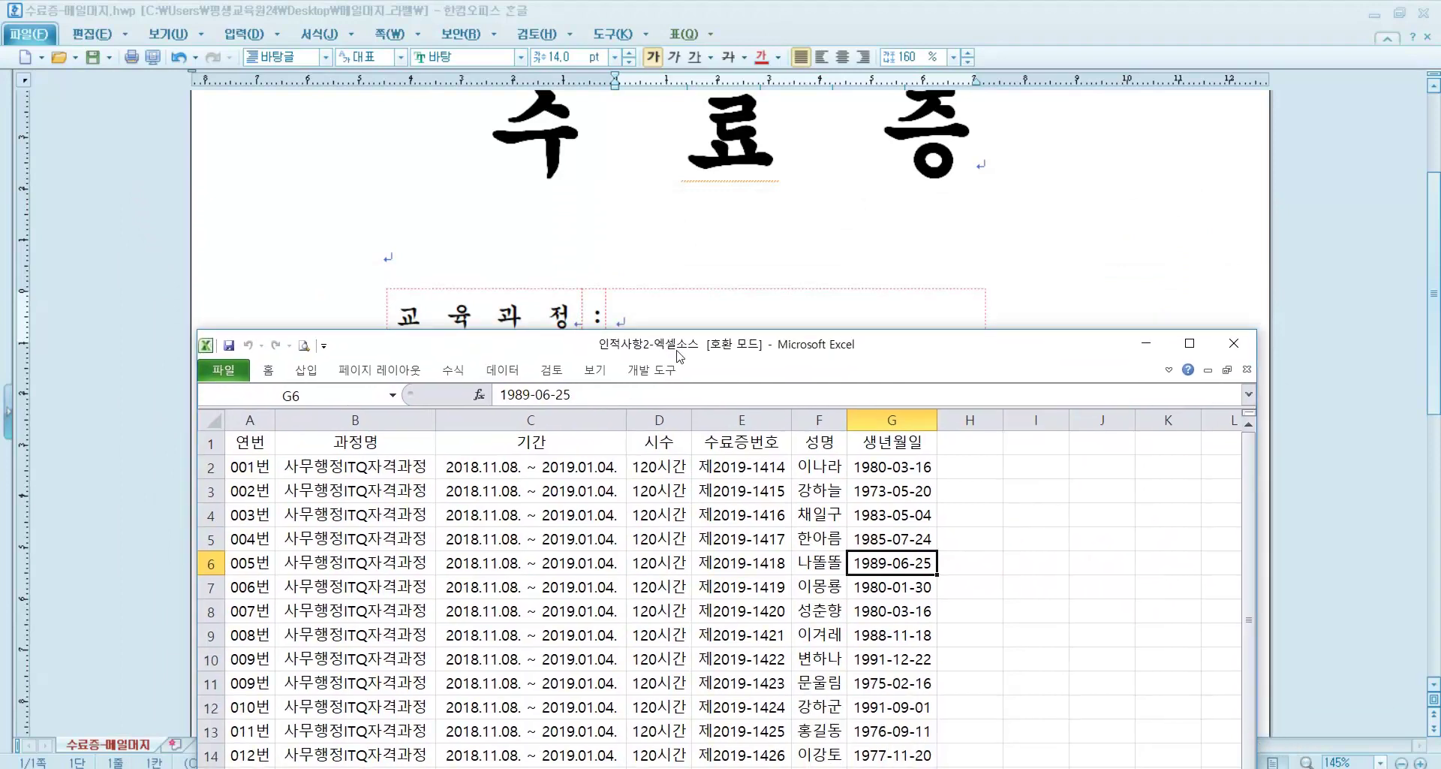
double_click(677, 357)
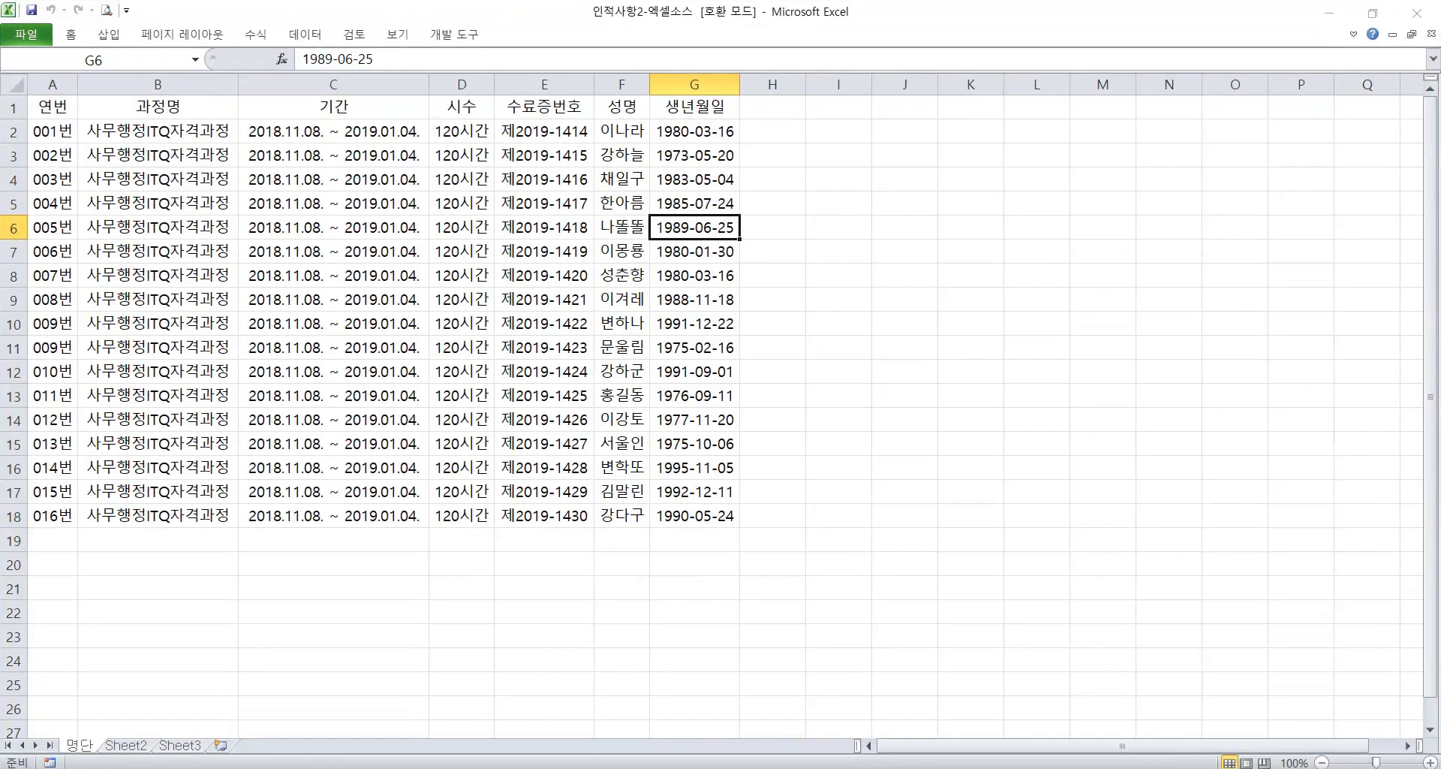
- Turn the 한글 certificate window into a floating window over the workbook, and zoom the Excel sheet to 130%
mouse_move(675, 761)
left_click(635, 717)
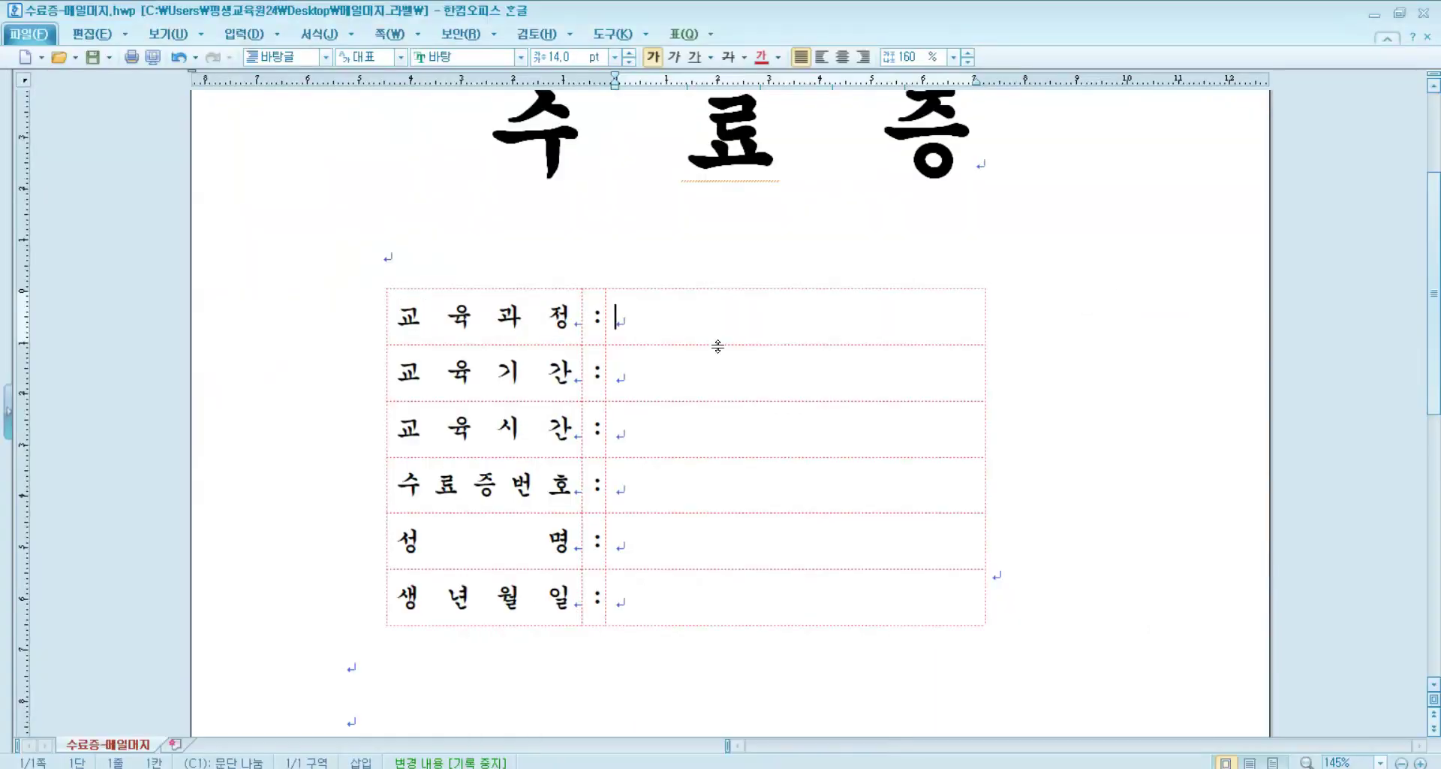
left_click_drag(724, 11, 826, 93)
left_click(941, 398)
left_click(1180, 87)
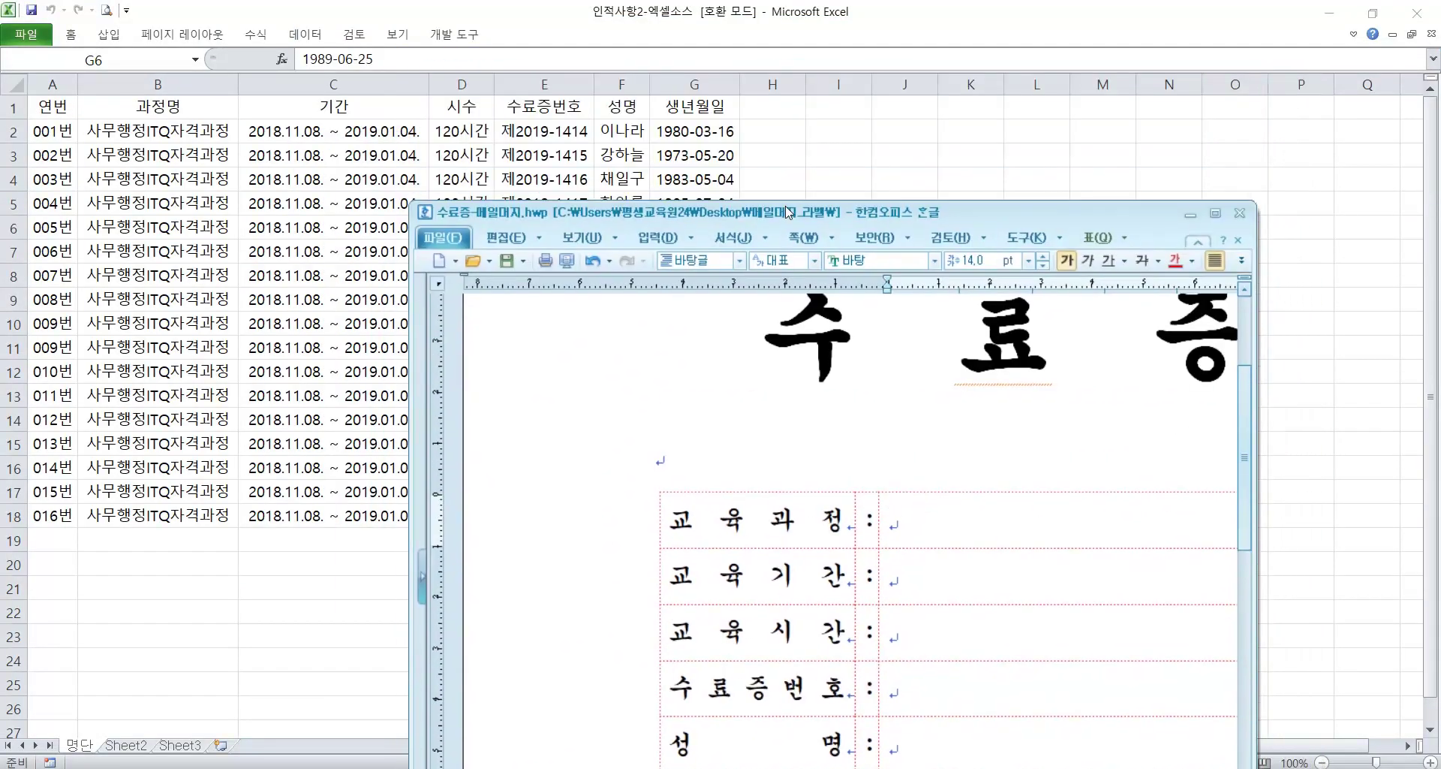
scroll(363, 246, "up", 2)
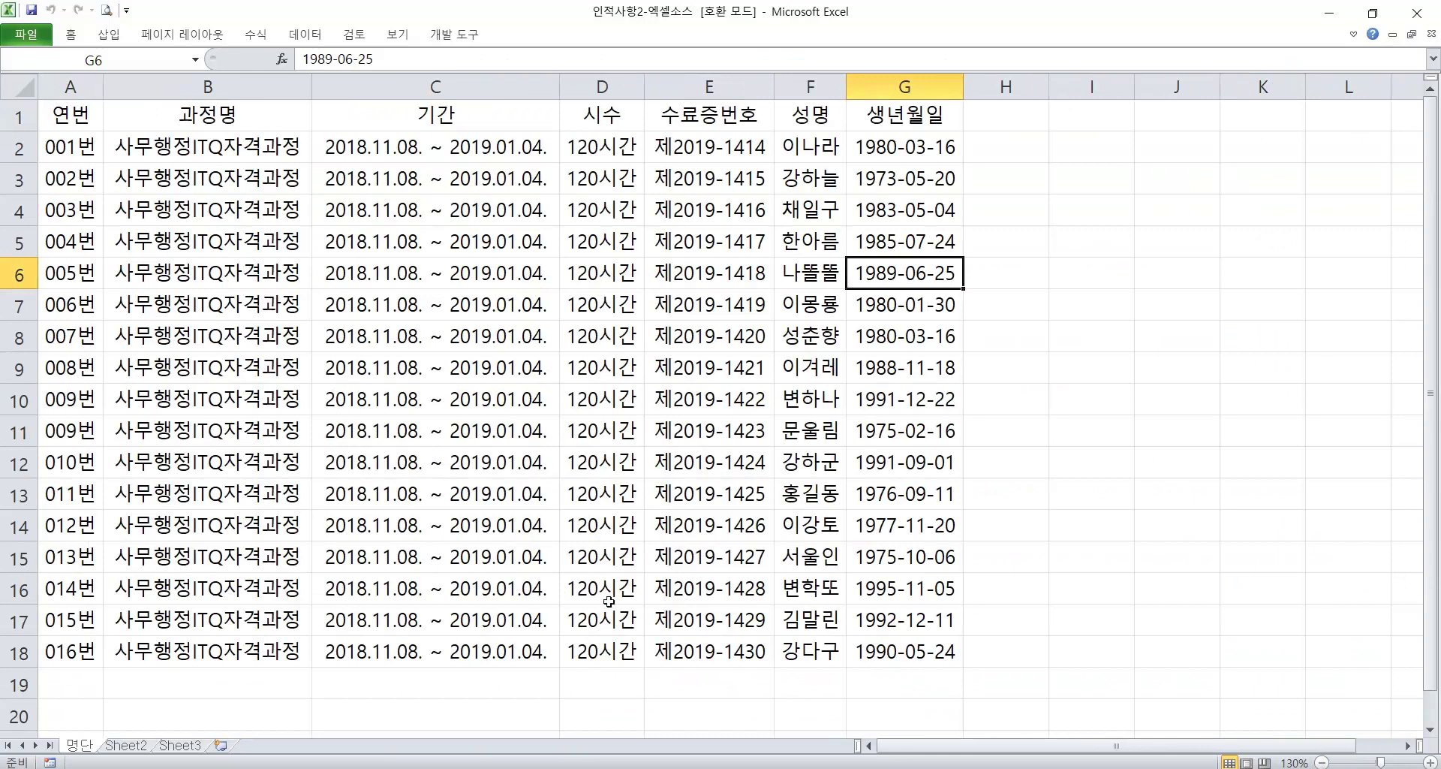
- Switch to the 한글 certificate, widen its window to show the whole table, and place it below the Excel header row
left_click(692, 756)
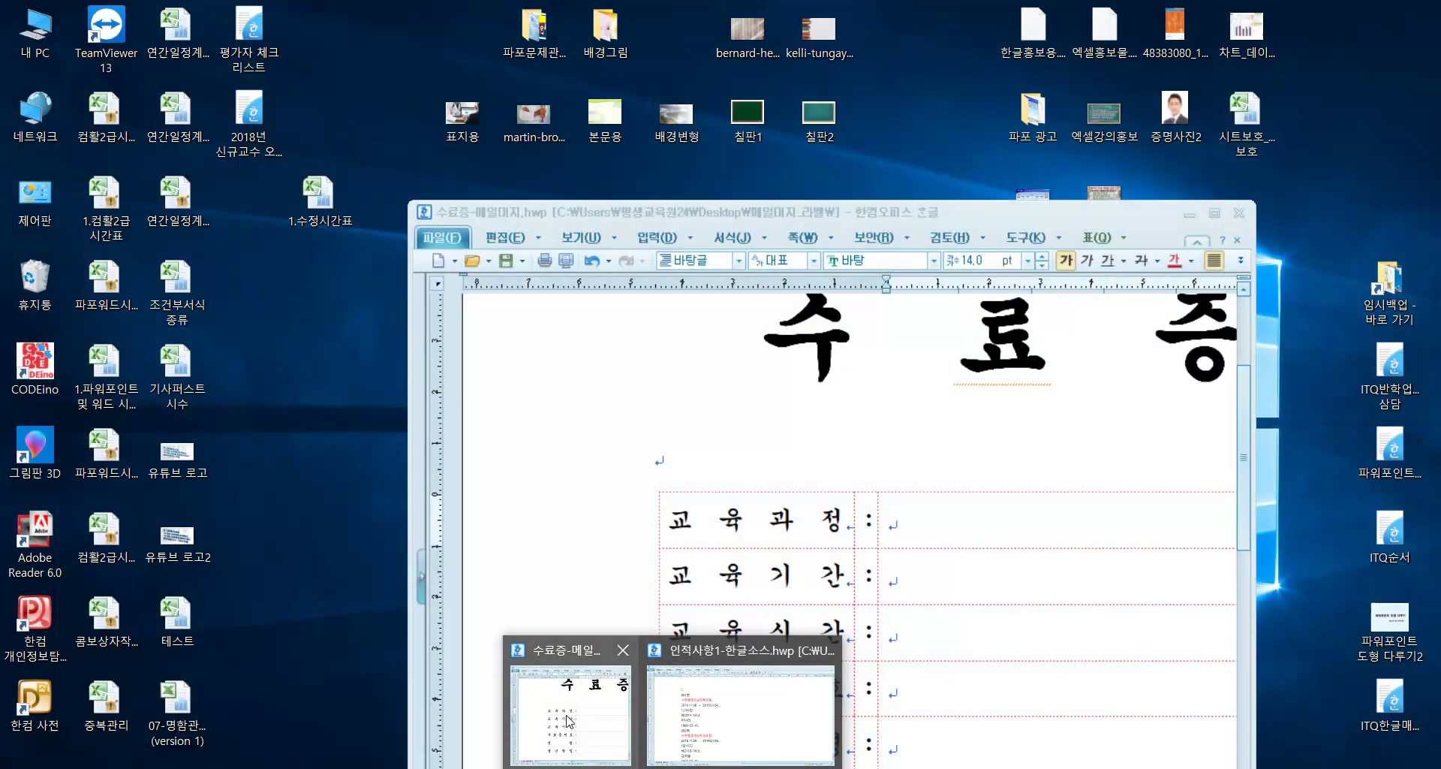
left_click(571, 713)
left_click_drag(400, 252, 365, 232)
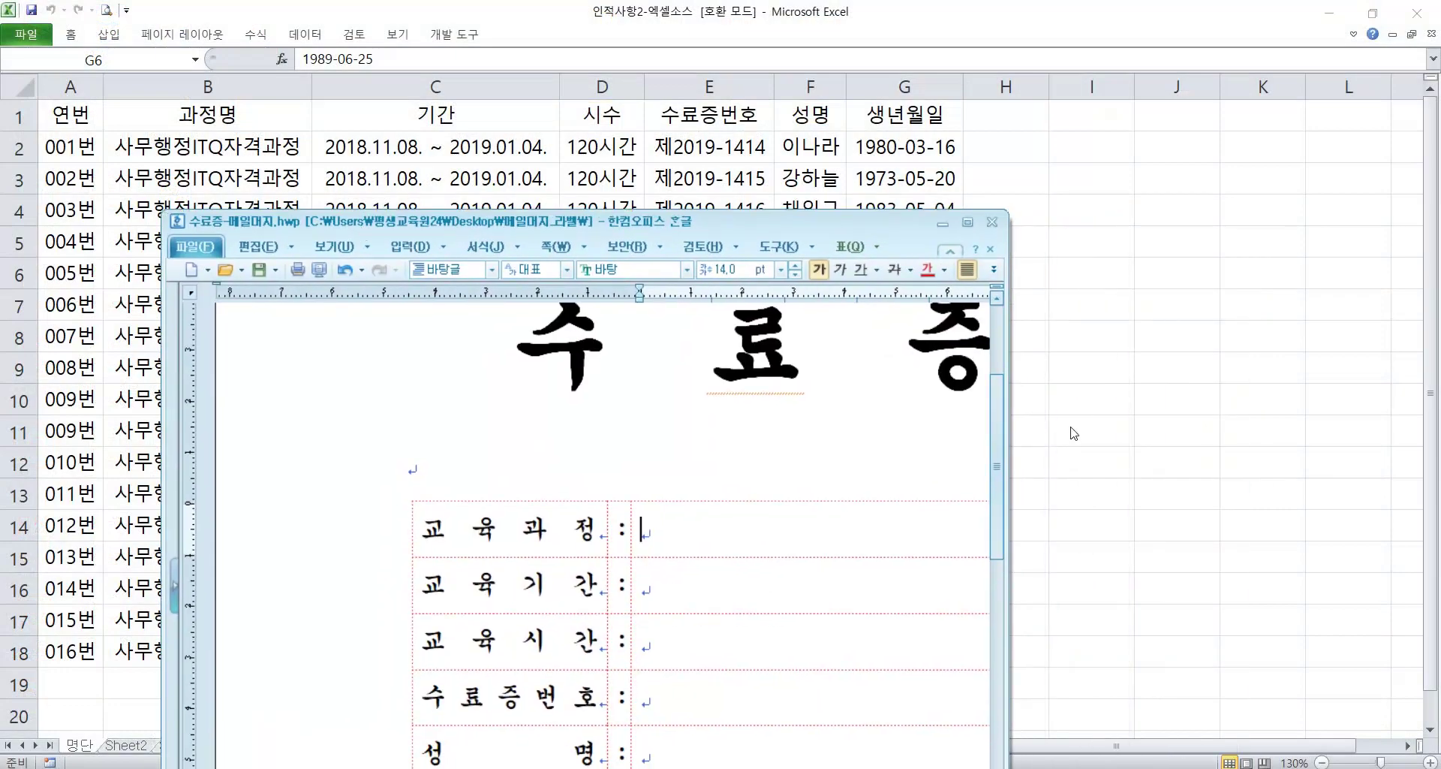
left_click_drag(1010, 422, 1218, 414)
scroll(864, 420, "down", 5)
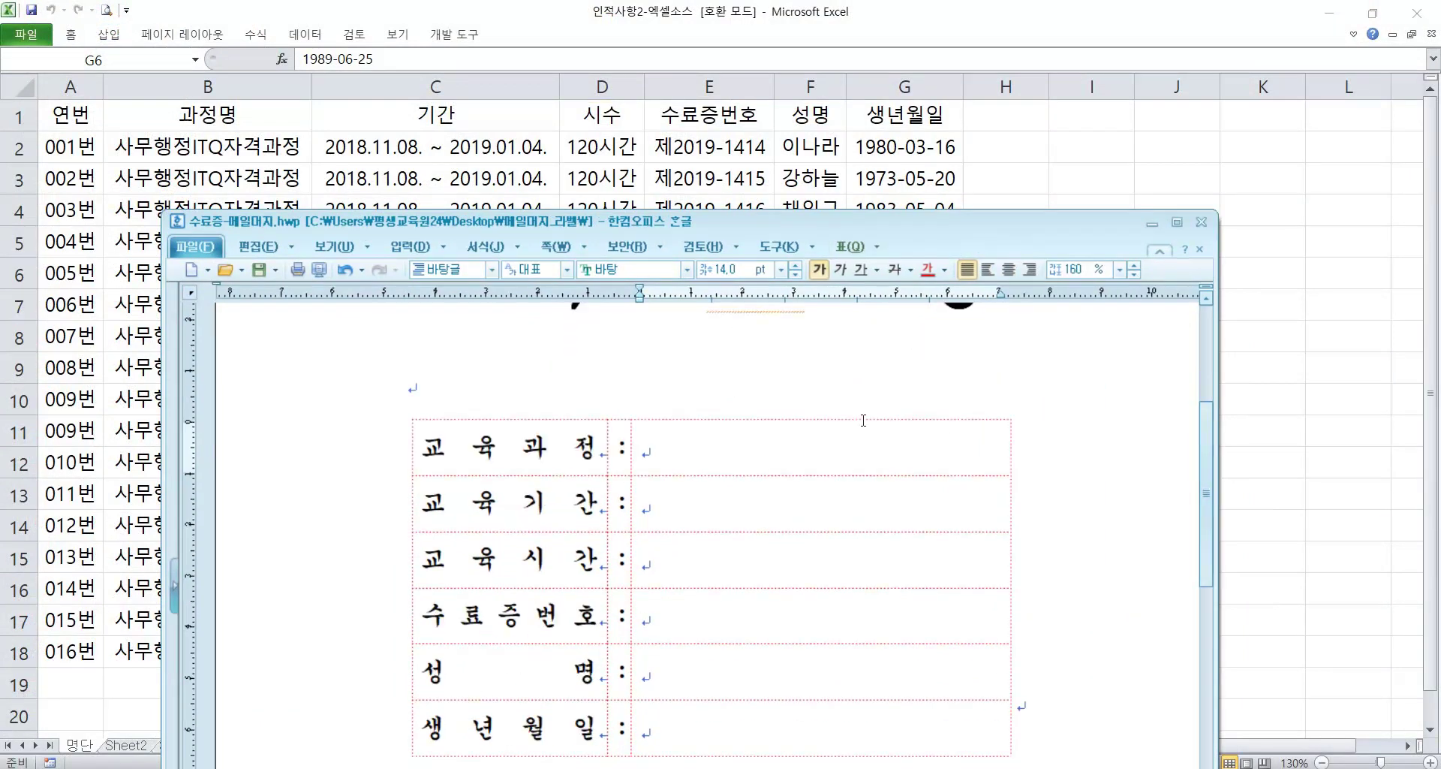
left_click_drag(674, 221, 633, 209)
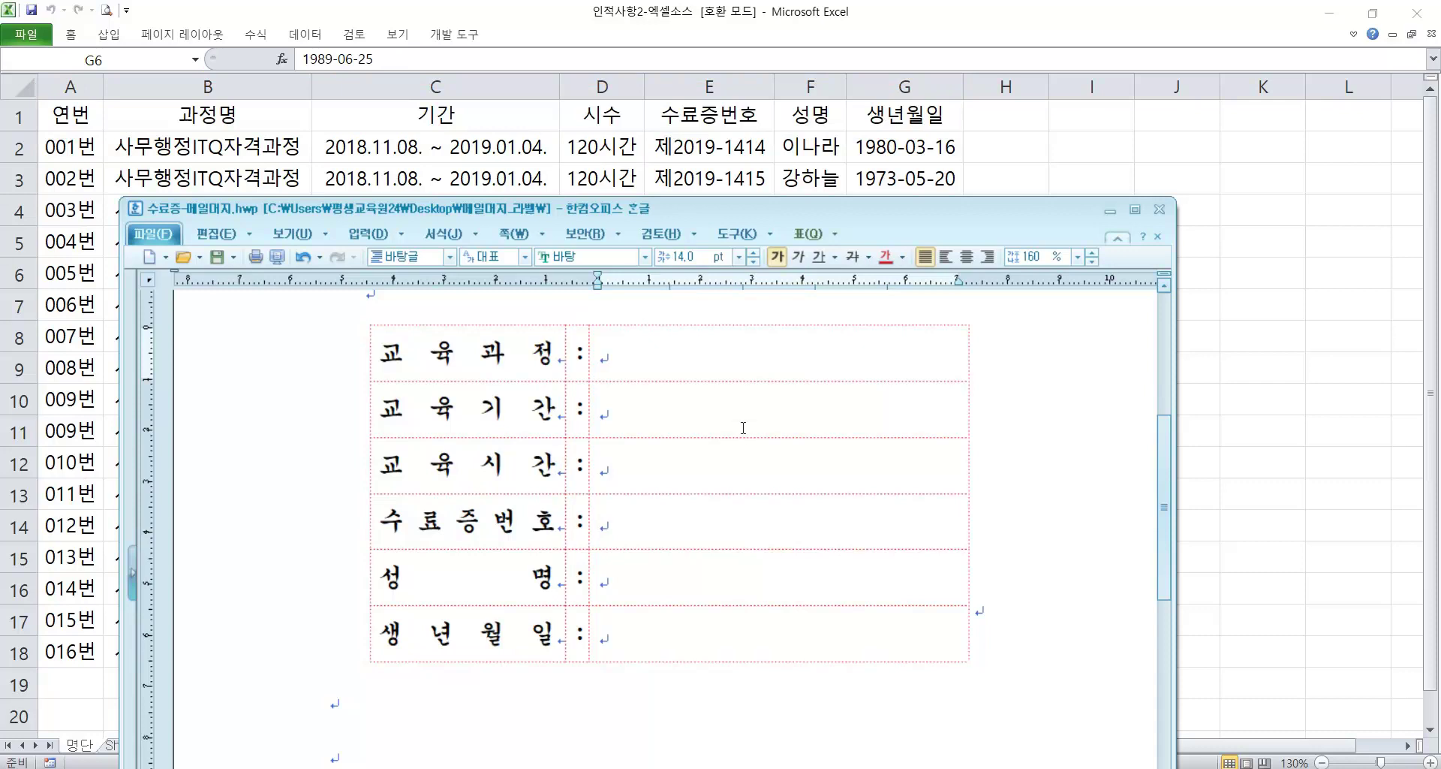
- Insert a mail merge field named 과정명
left_click(676, 367)
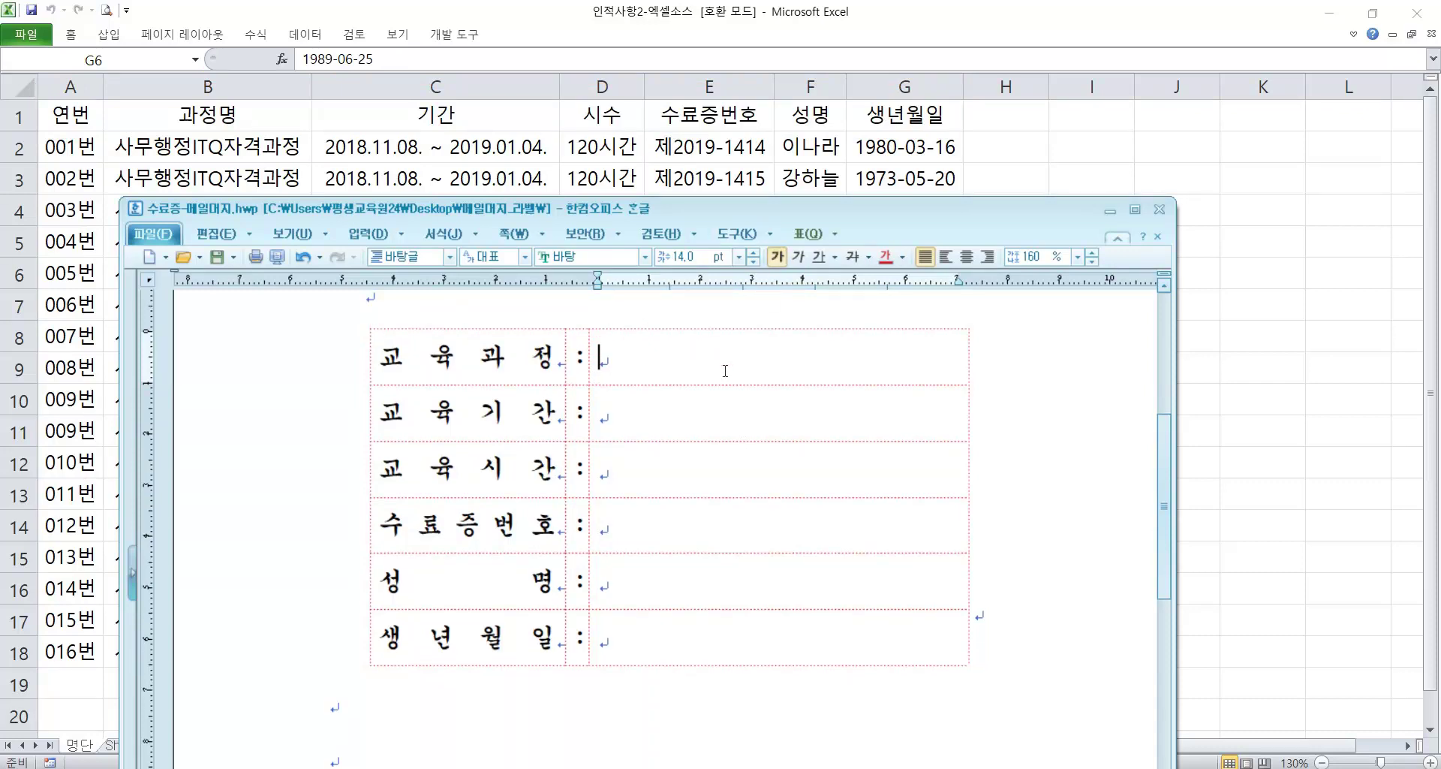
key("ctrl+k")
key("m")
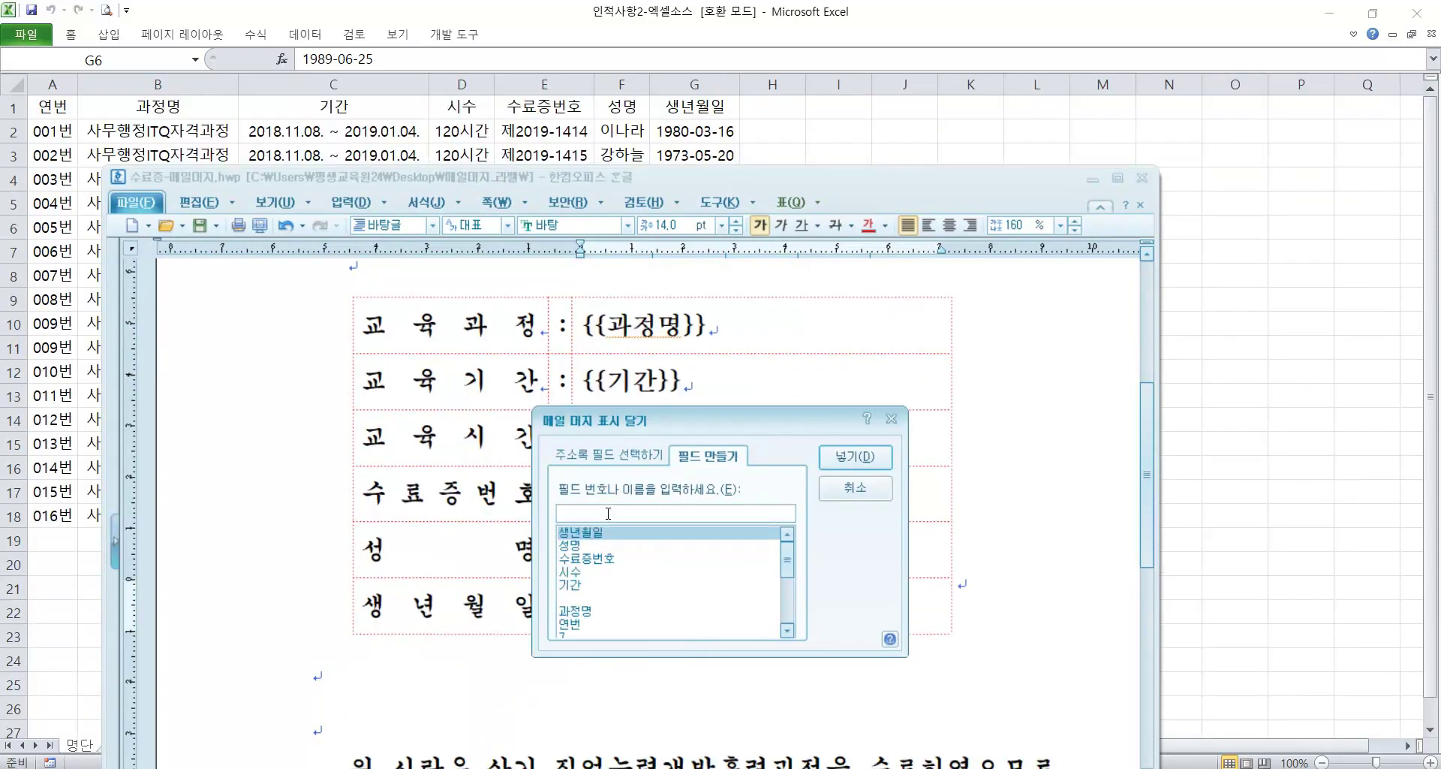
mouse_move(785, 559)
left_mouse_down()
mouse_move(790, 589)
mouse_move(801, 571)
left_mouse_up()
type("갈정며ㅇ")
key("Return")
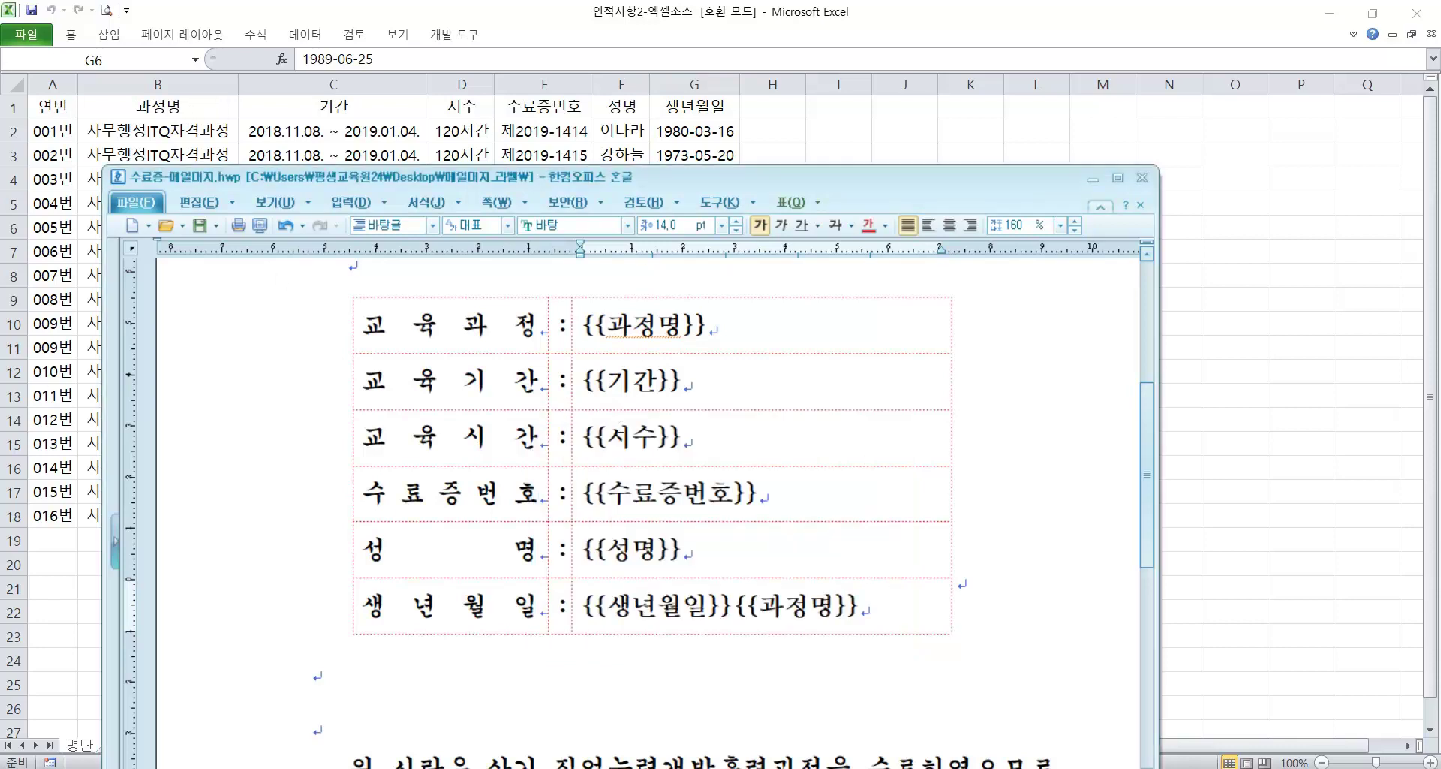
- Delete the extra 과정명 field that follows the 생년월일 field
left_click_drag(681, 375, 742, 603)
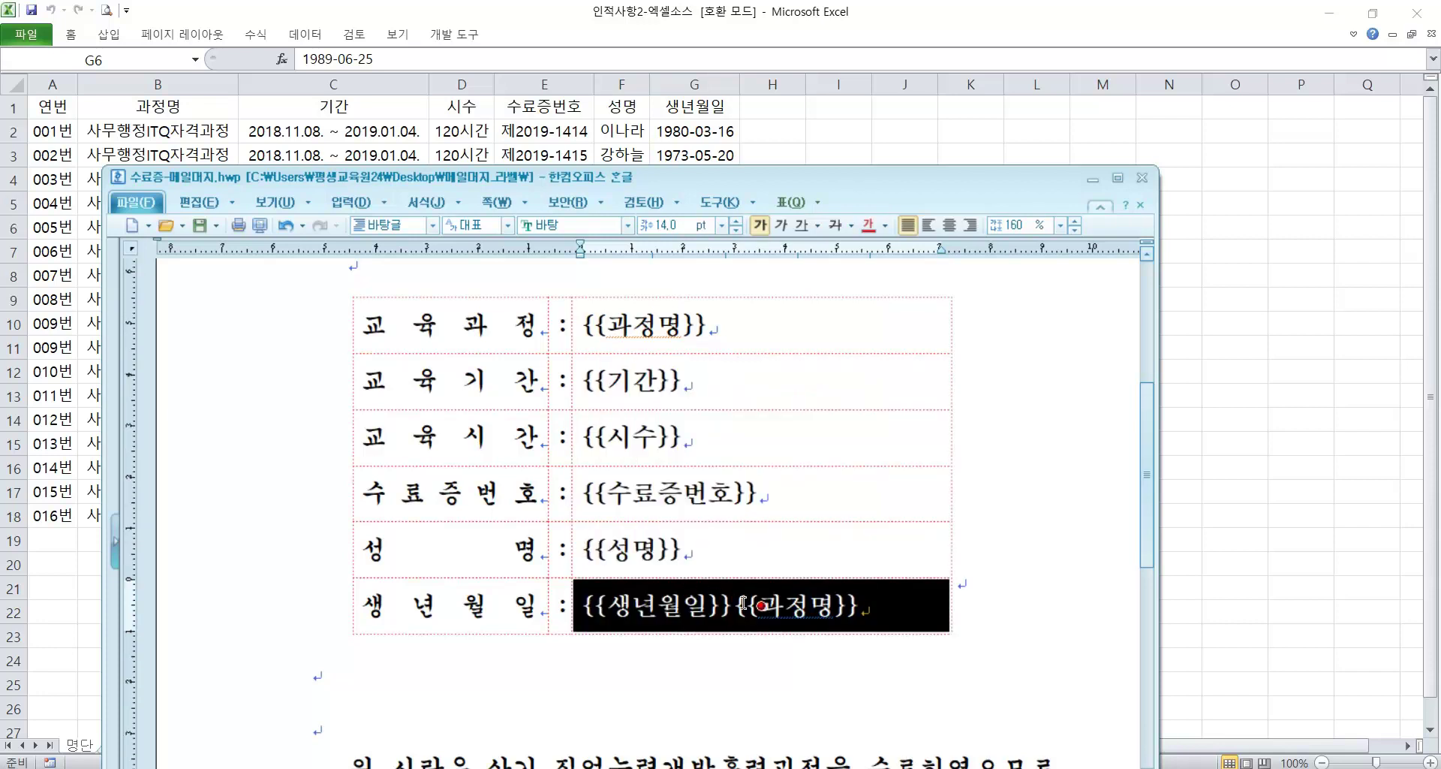
left_click(860, 607)
left_click_drag(867, 609, 735, 610)
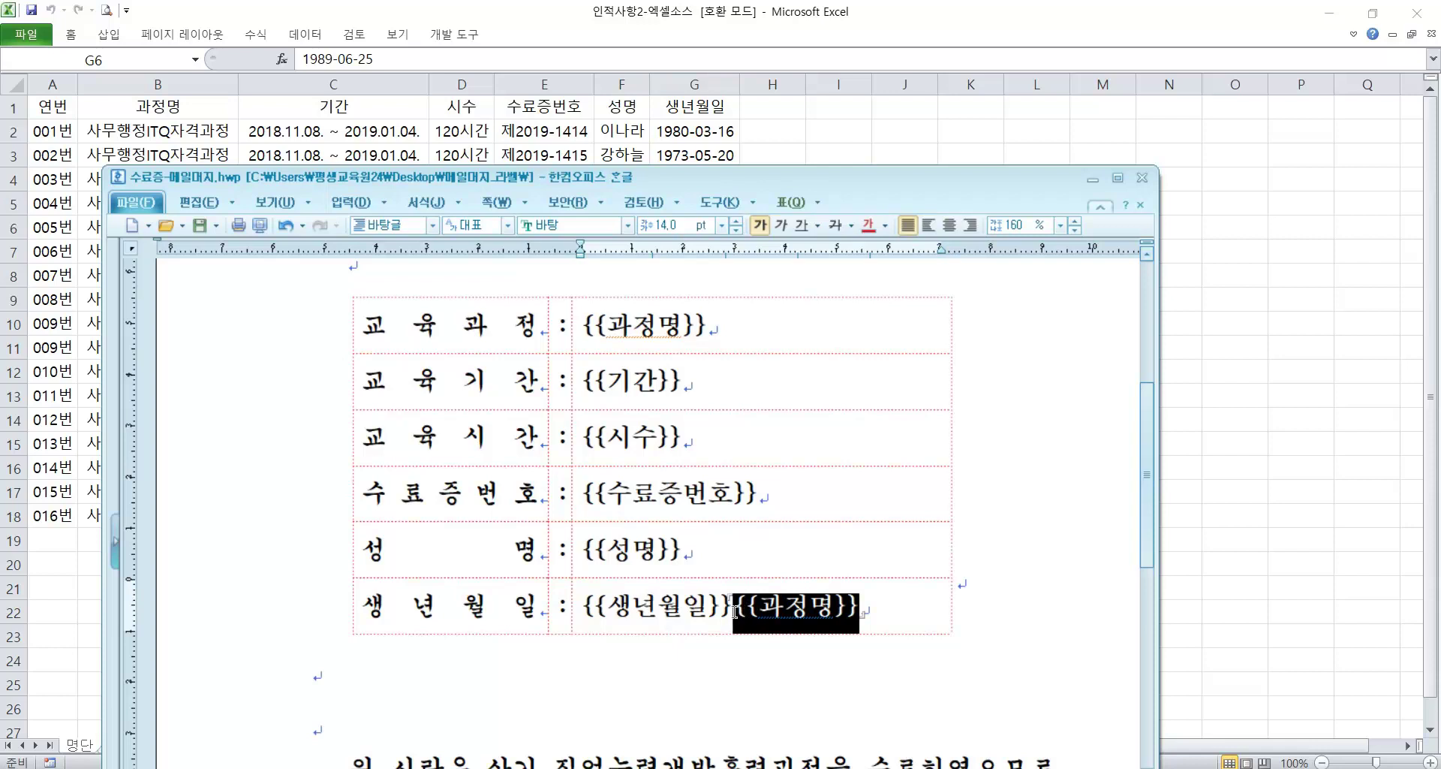
key("Delete")
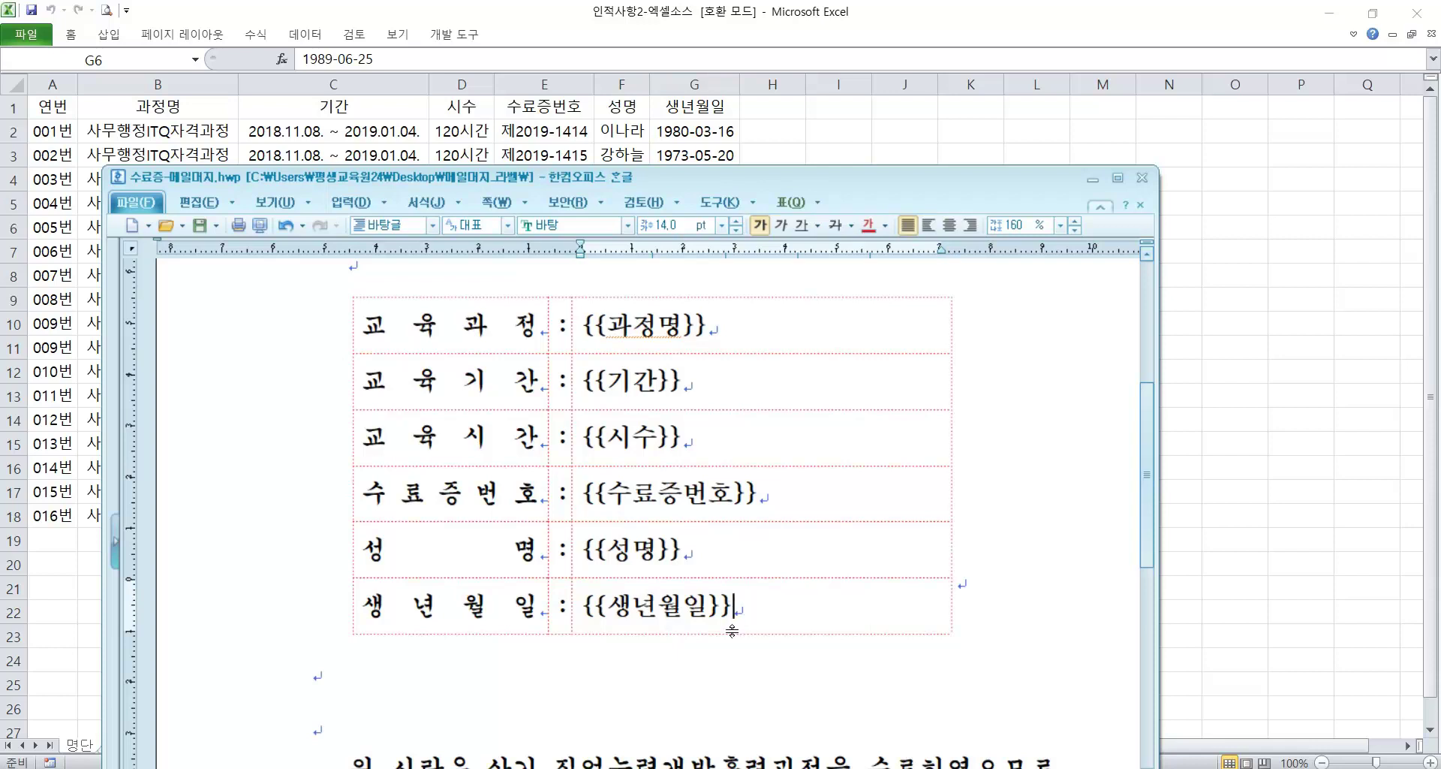
- Clear the merge fields from the 수료증번호, 성명 and 생년월일 value cells
left_click(691, 550)
left_click(683, 437)
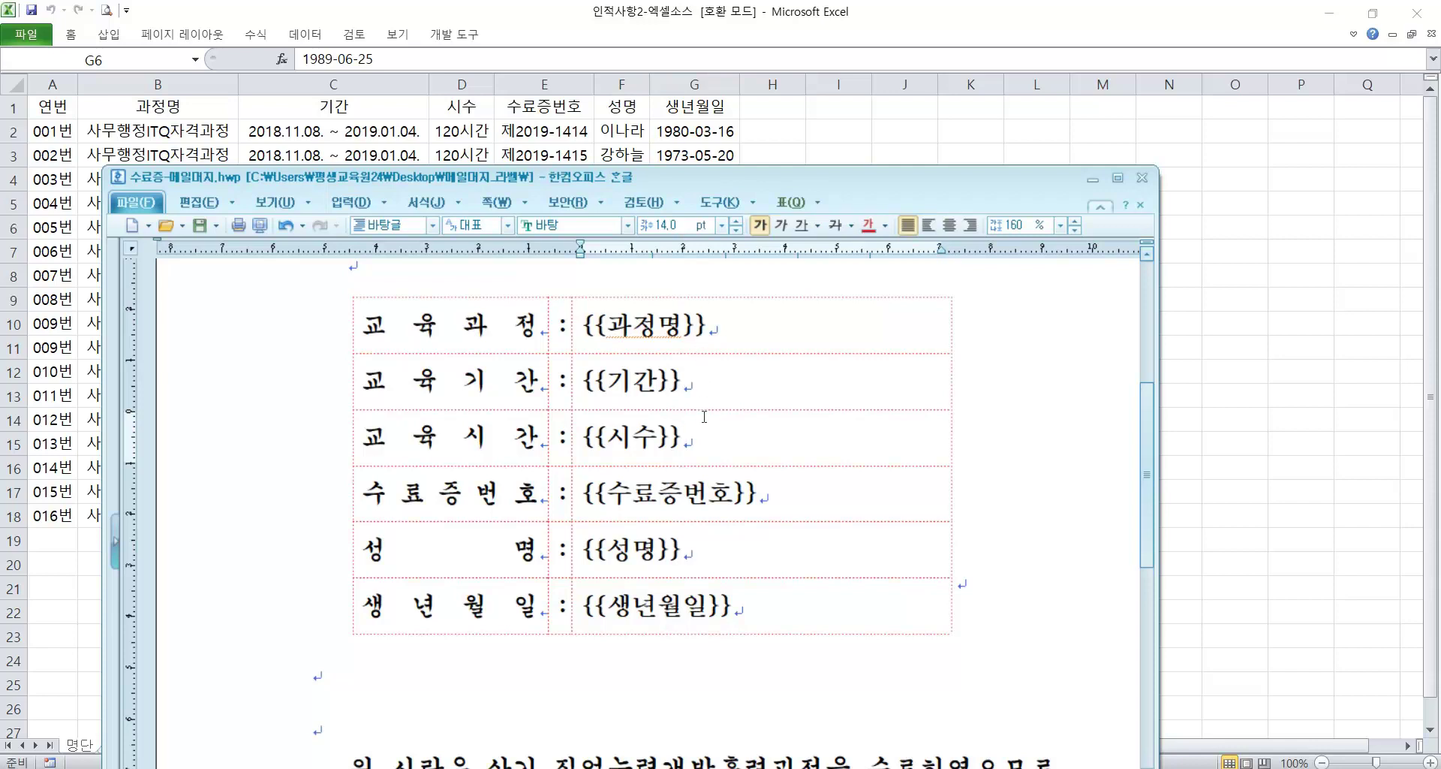
left_click_drag(694, 493, 694, 604)
key("Delete")
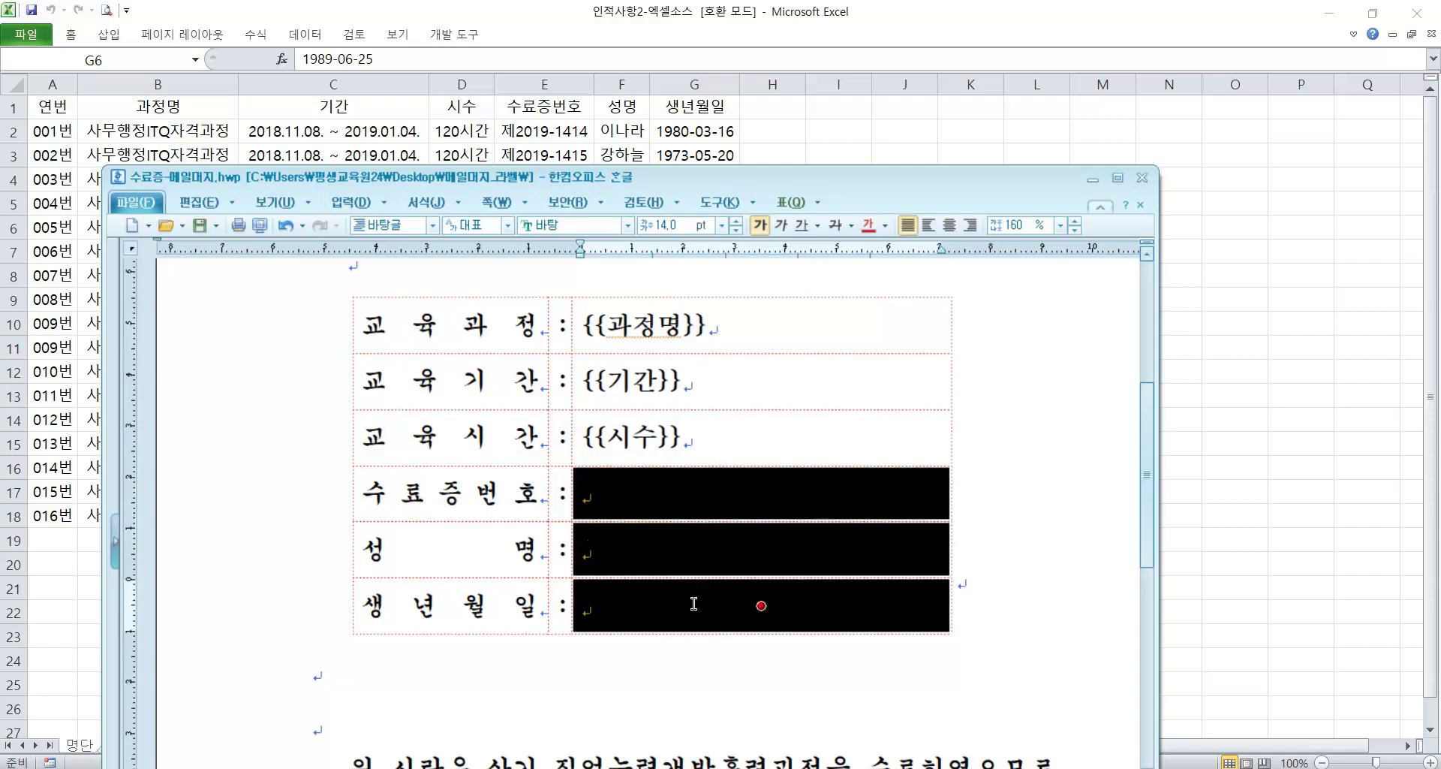
- Insert a mail merge field named 수료증번호 in the 수료증번호 row's value cell
left_click(646, 499)
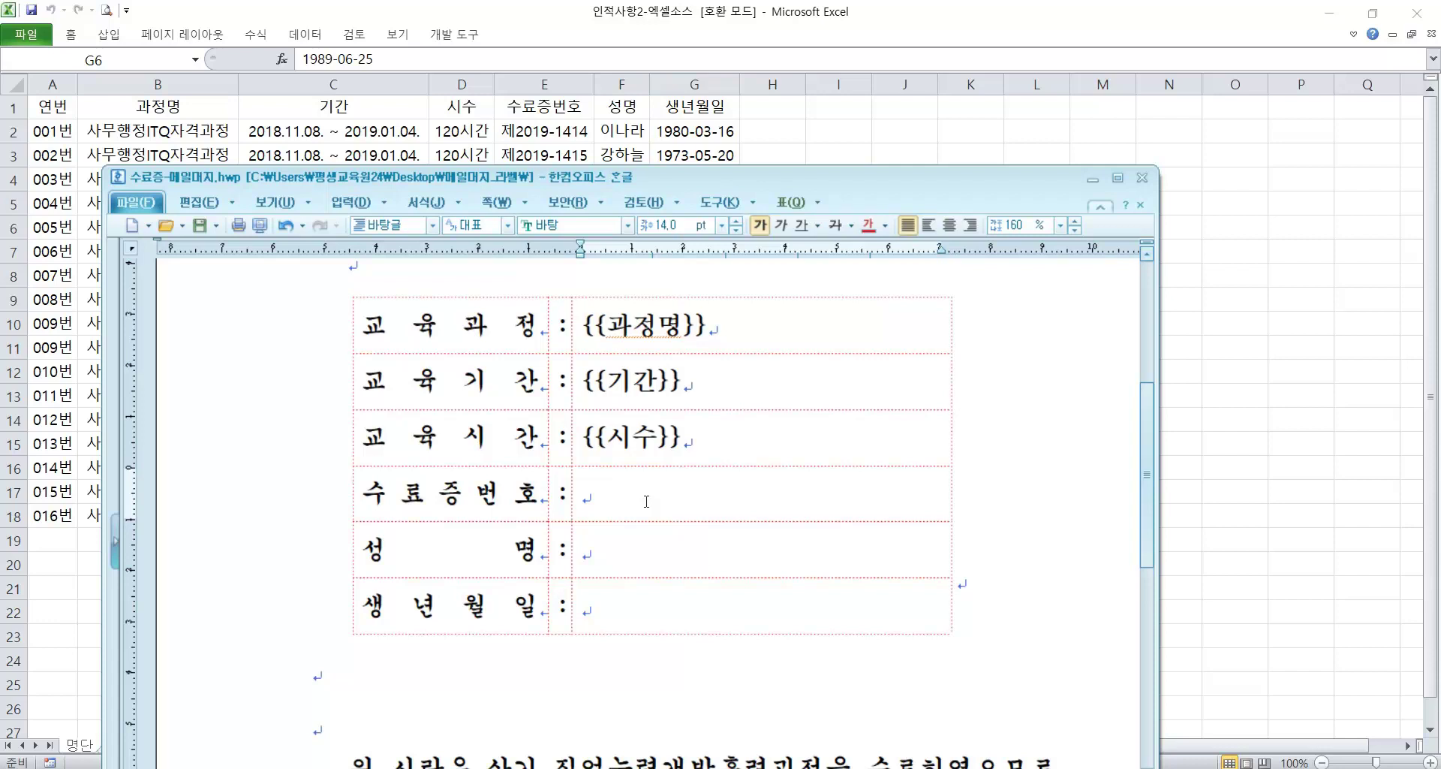
key("ctrl+k")
key("m")
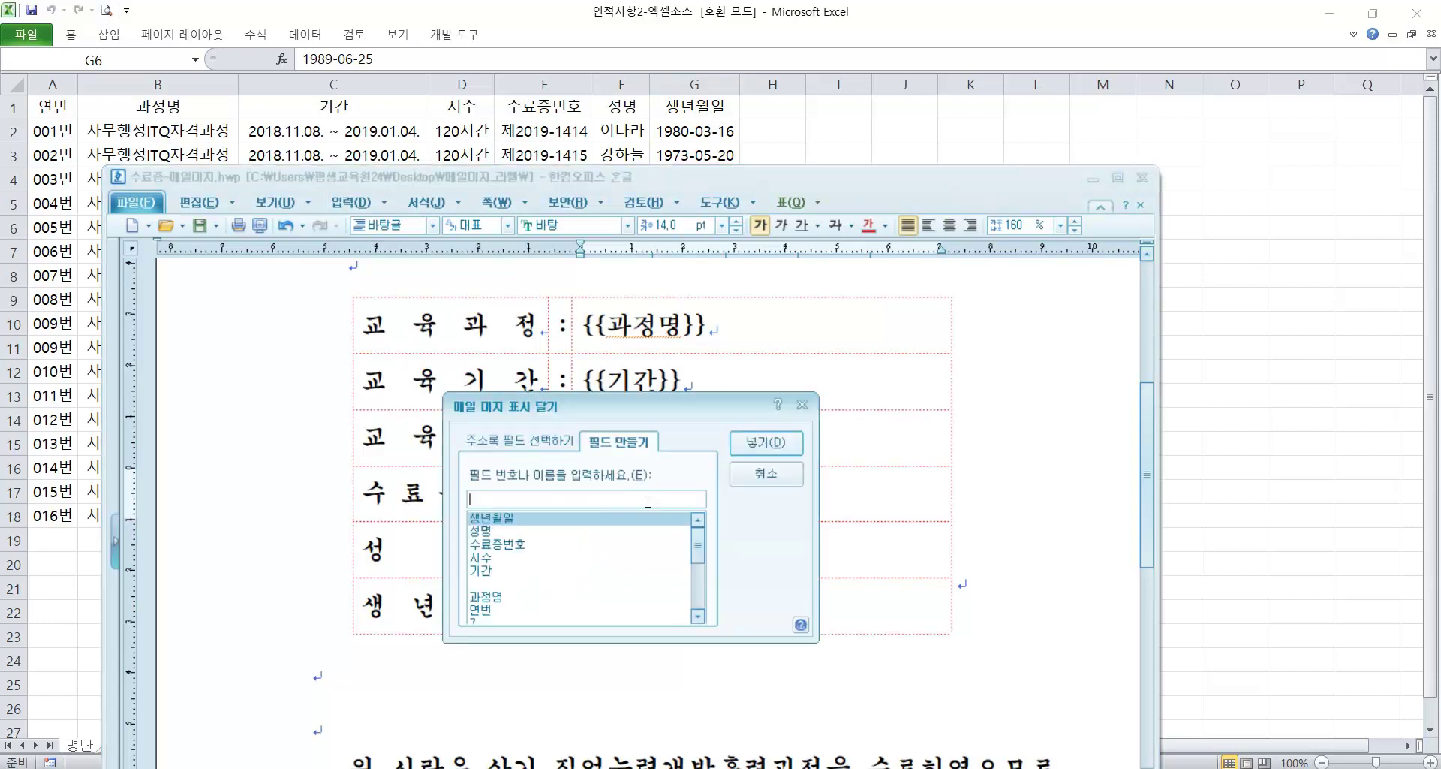
type("ㅅ")
type("료증")
type("번호")
key("Return")
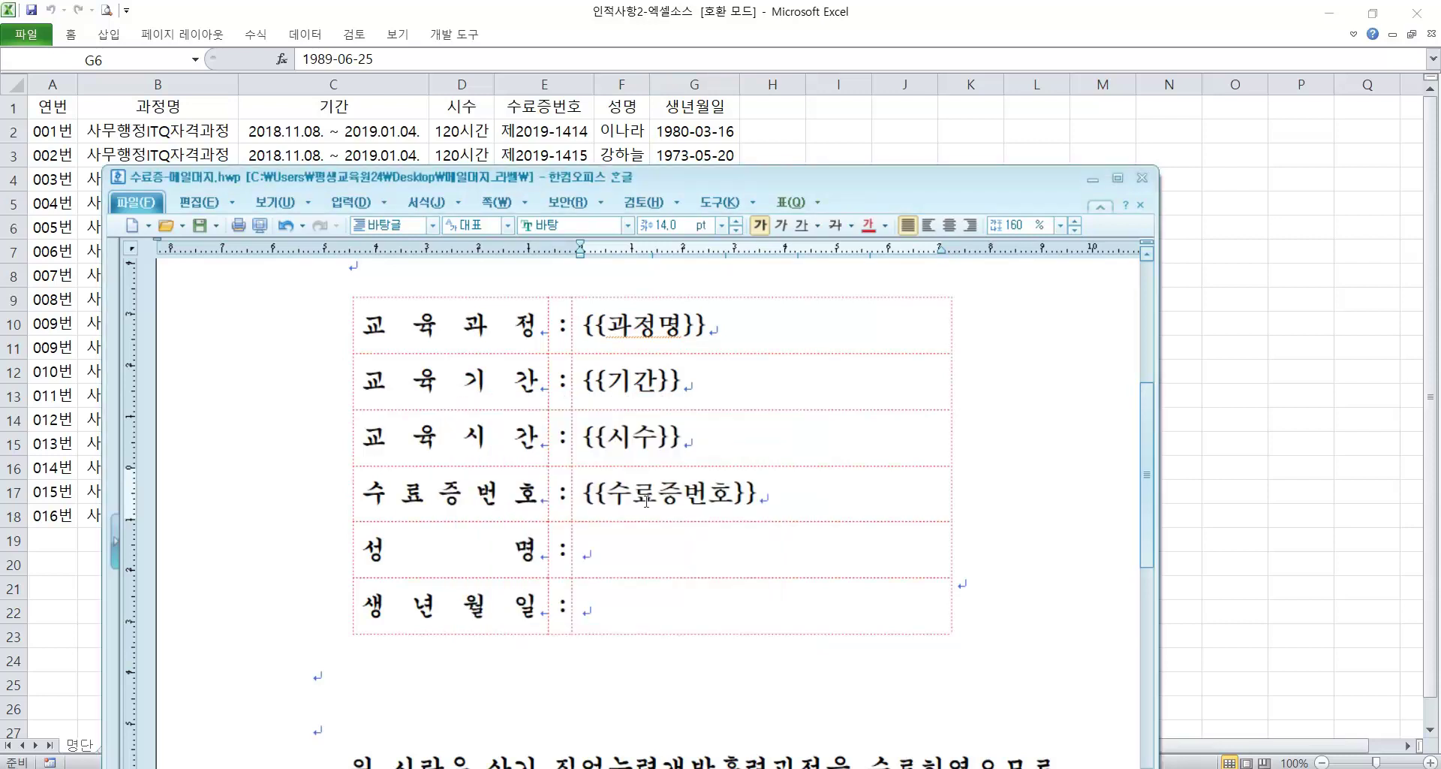
- Insert a mail merge field named 성명 in the 성명 row's value cell
left_click(625, 539)
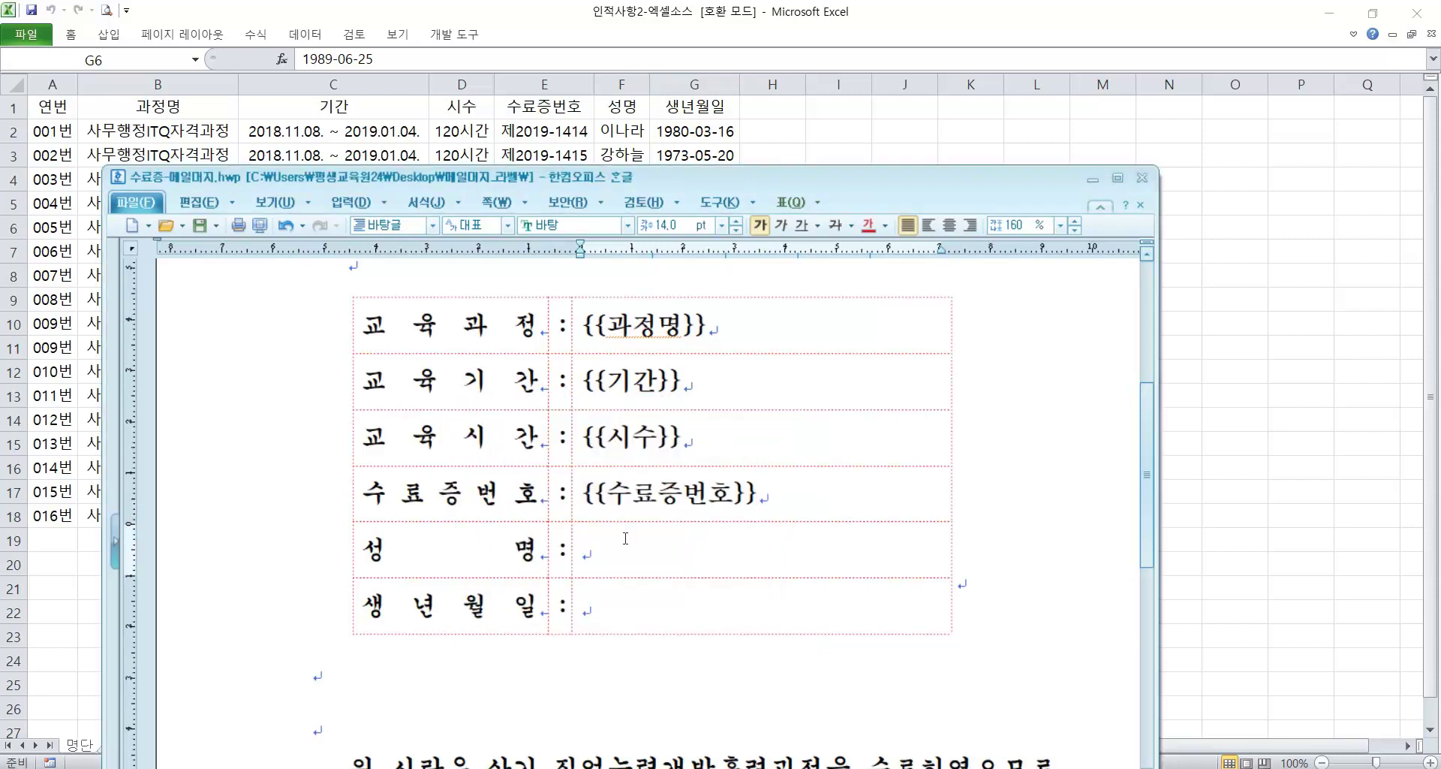
key("ctrl+k")
key("m")
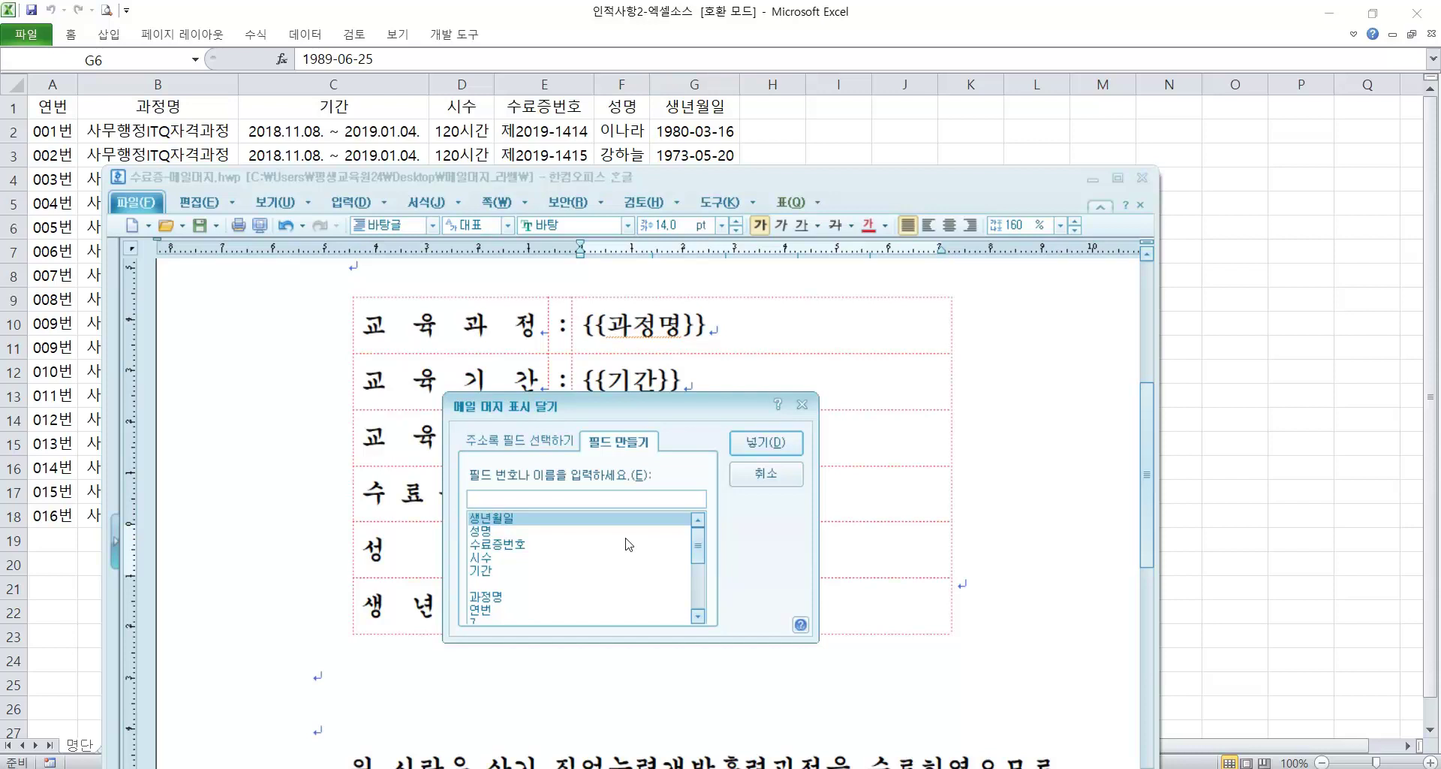
type("성명")
key("Return")
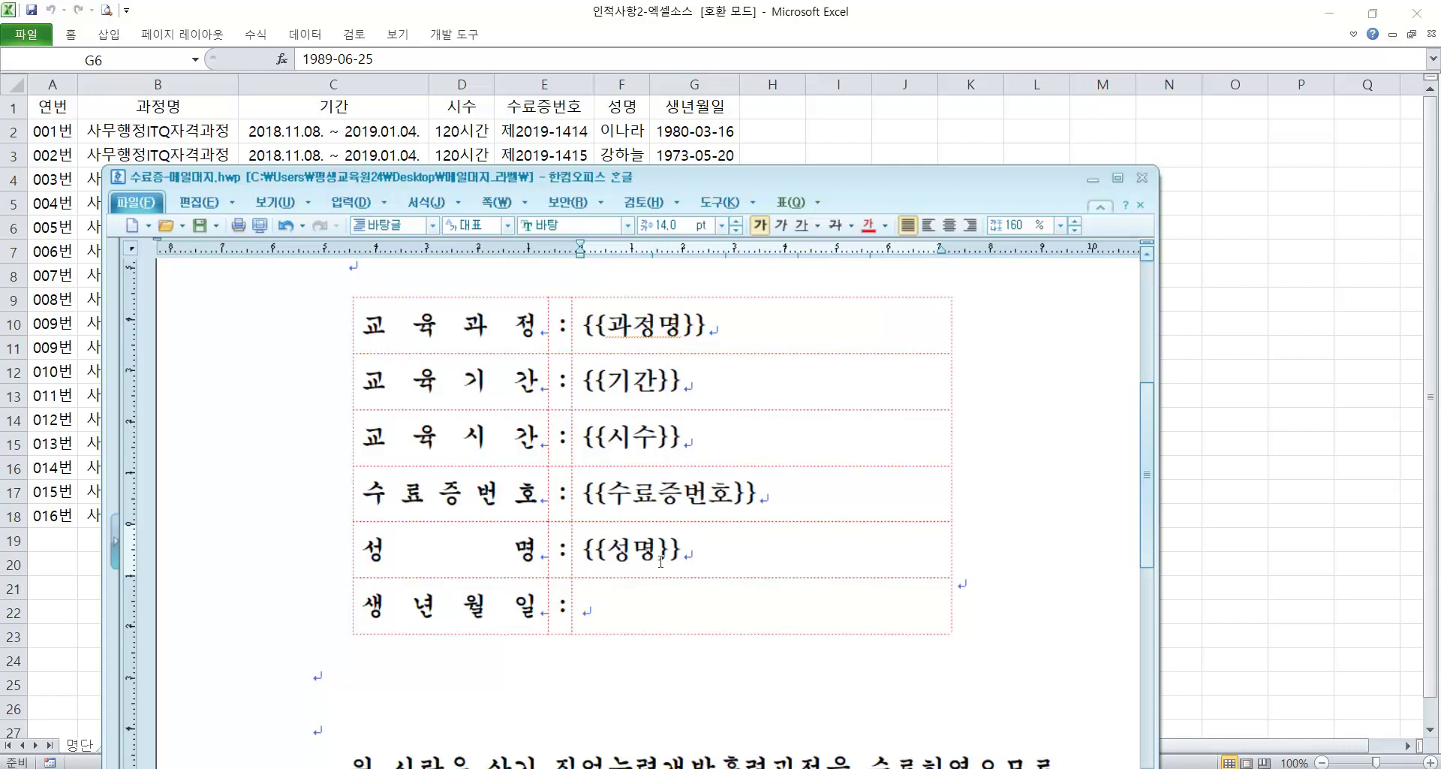
- Insert a mail merge field named 생년월일 in the 생년월일 row's value cell
left_click(646, 605)
key("ctrl+k")
type("m생년ㅇ일")
key("Return")
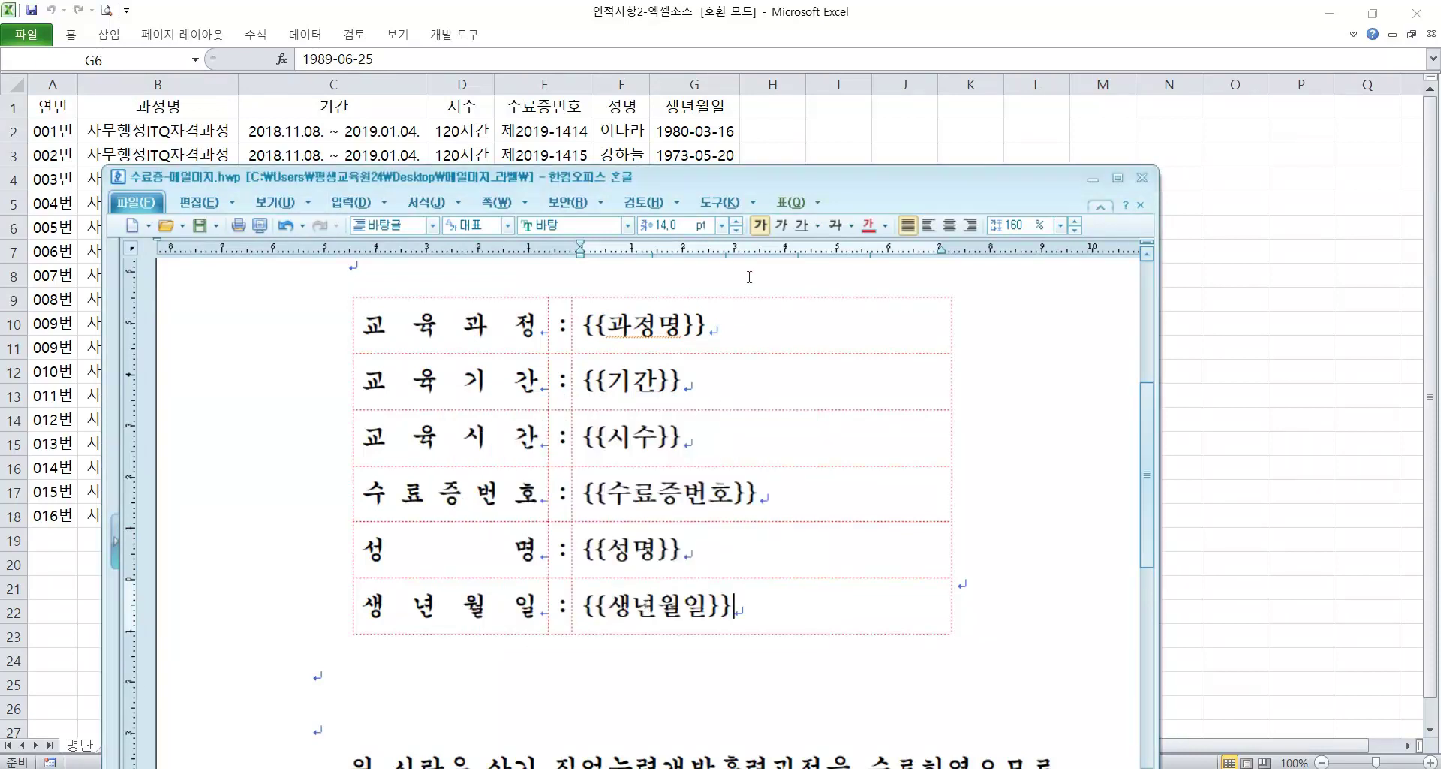
- Set up the mail merge with the Excel file 인적사항2-엑셀소스 as data source and 화면 as output
left_click(753, 202)
mouse_move(774, 298)
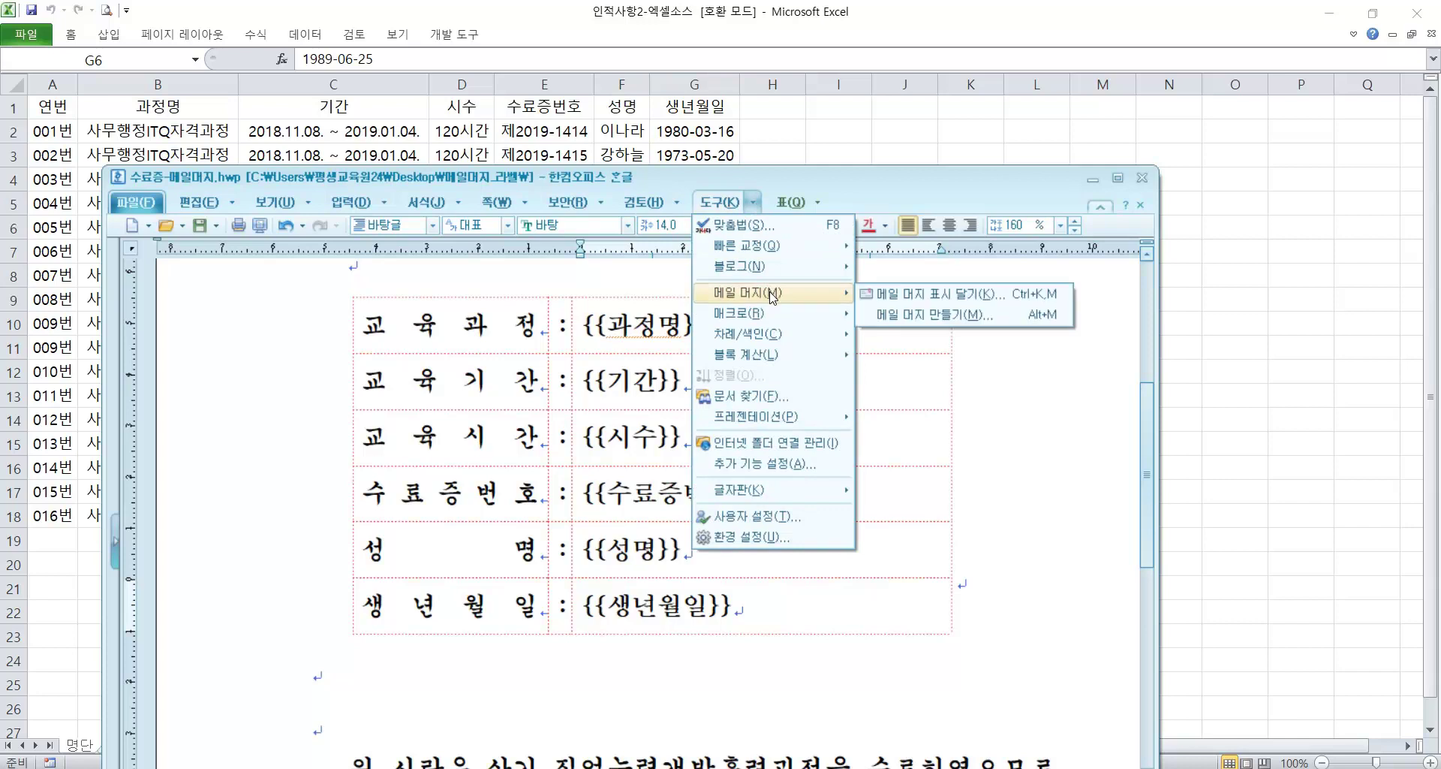
left_click(872, 314)
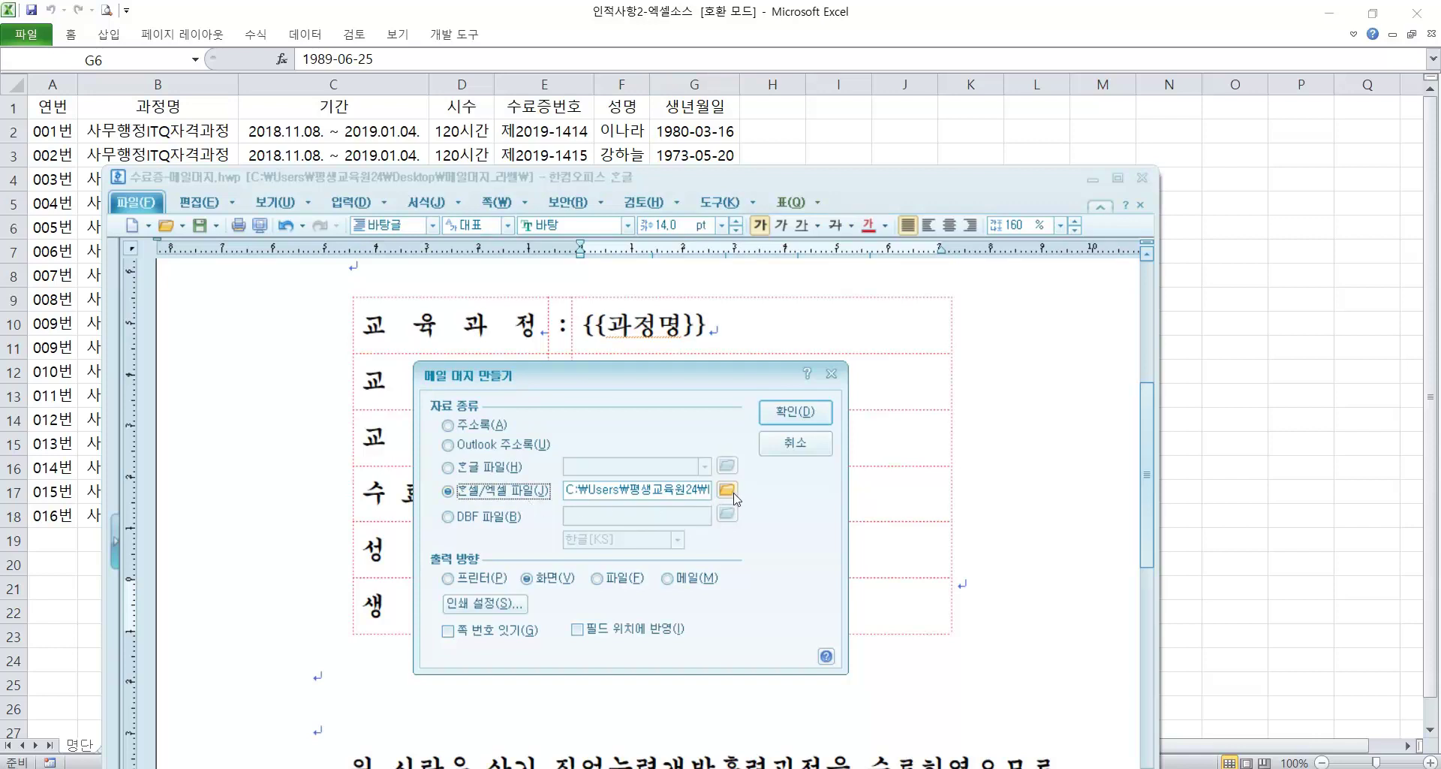
left_click(727, 491)
left_click(530, 402)
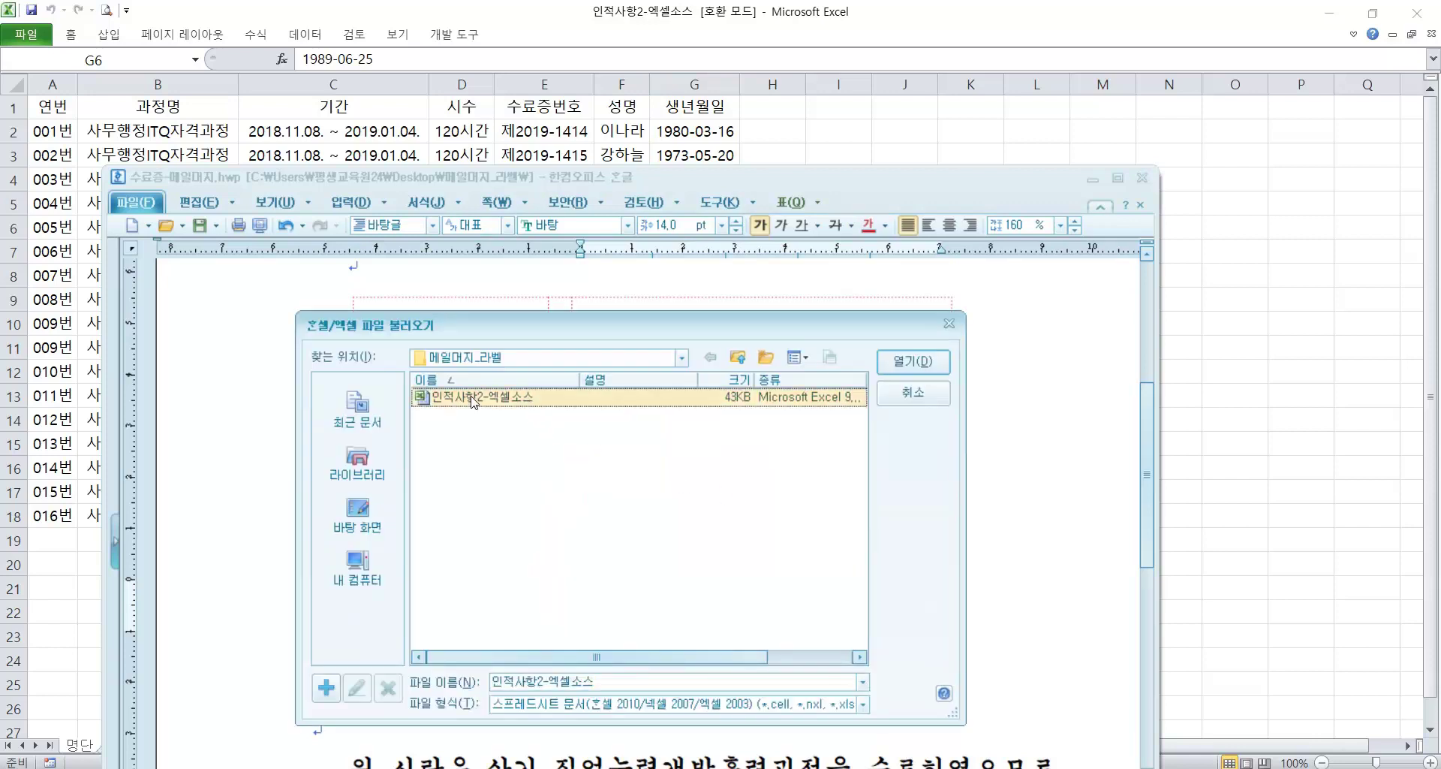
left_click(905, 364)
left_click(559, 578)
left_click(790, 423)
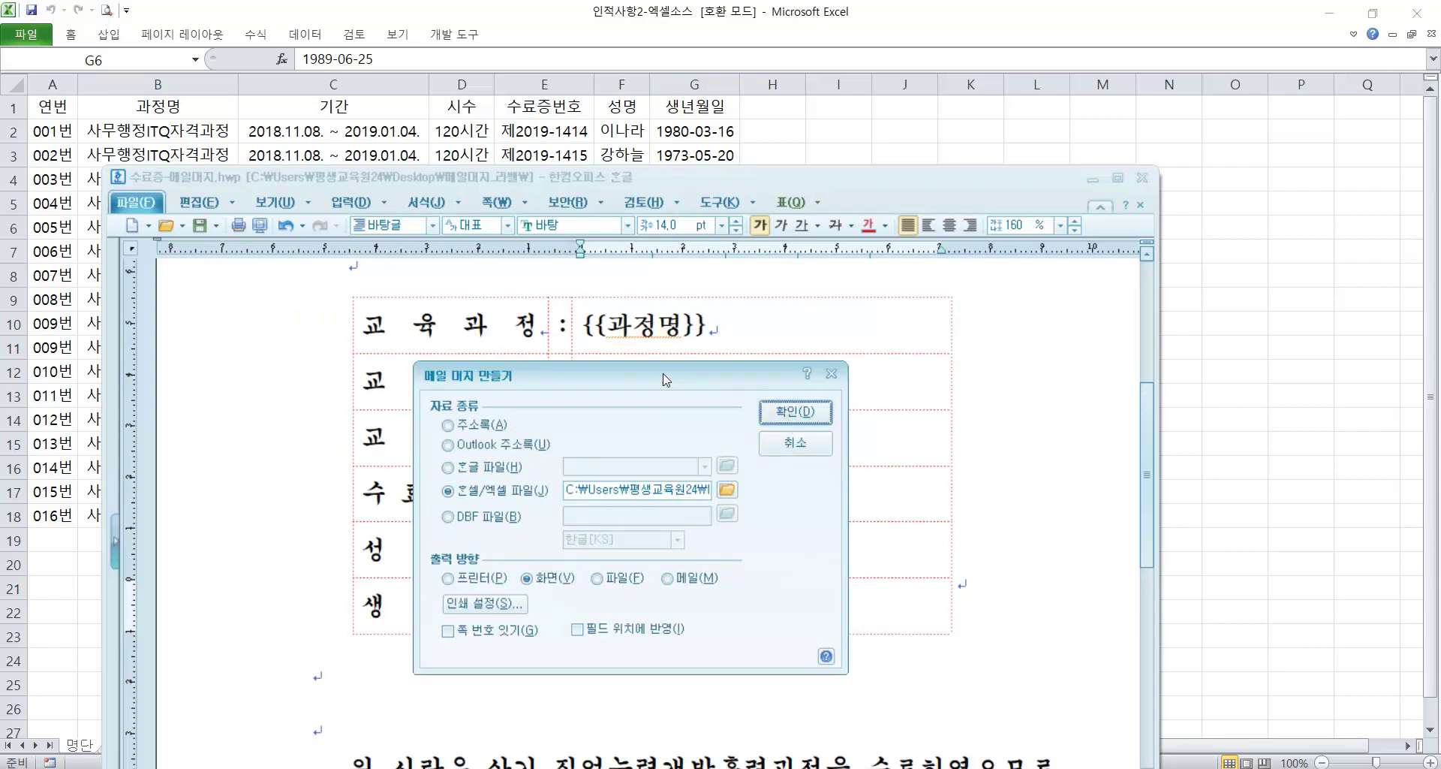
- Switch to Excel and examine the 명단 sheet of 인적사항2-엑셀소스 that holds the trainee records
left_click(445, 18)
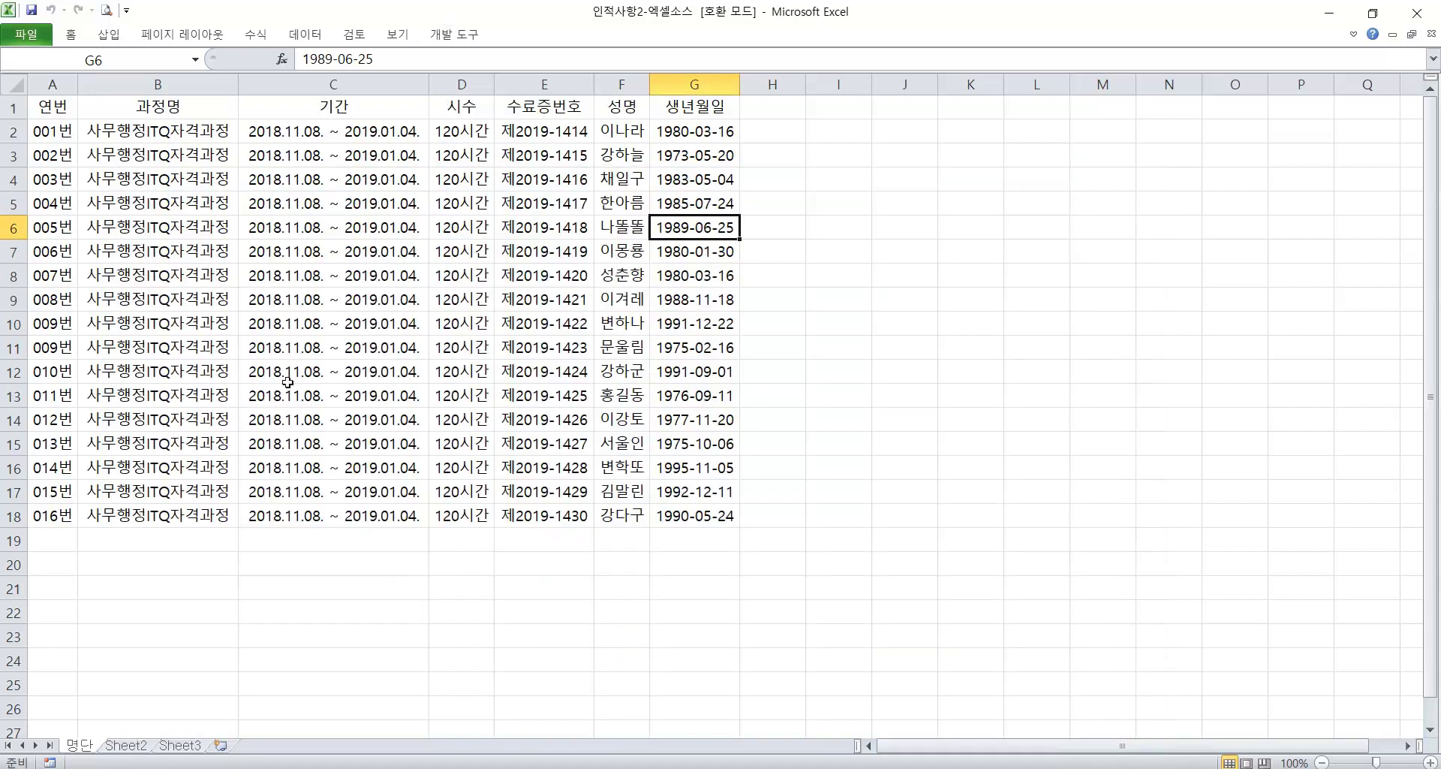
mouse_move(61, 721)
left_mouse_down()
mouse_move(99, 759)
mouse_move(127, 749)
left_mouse_up()
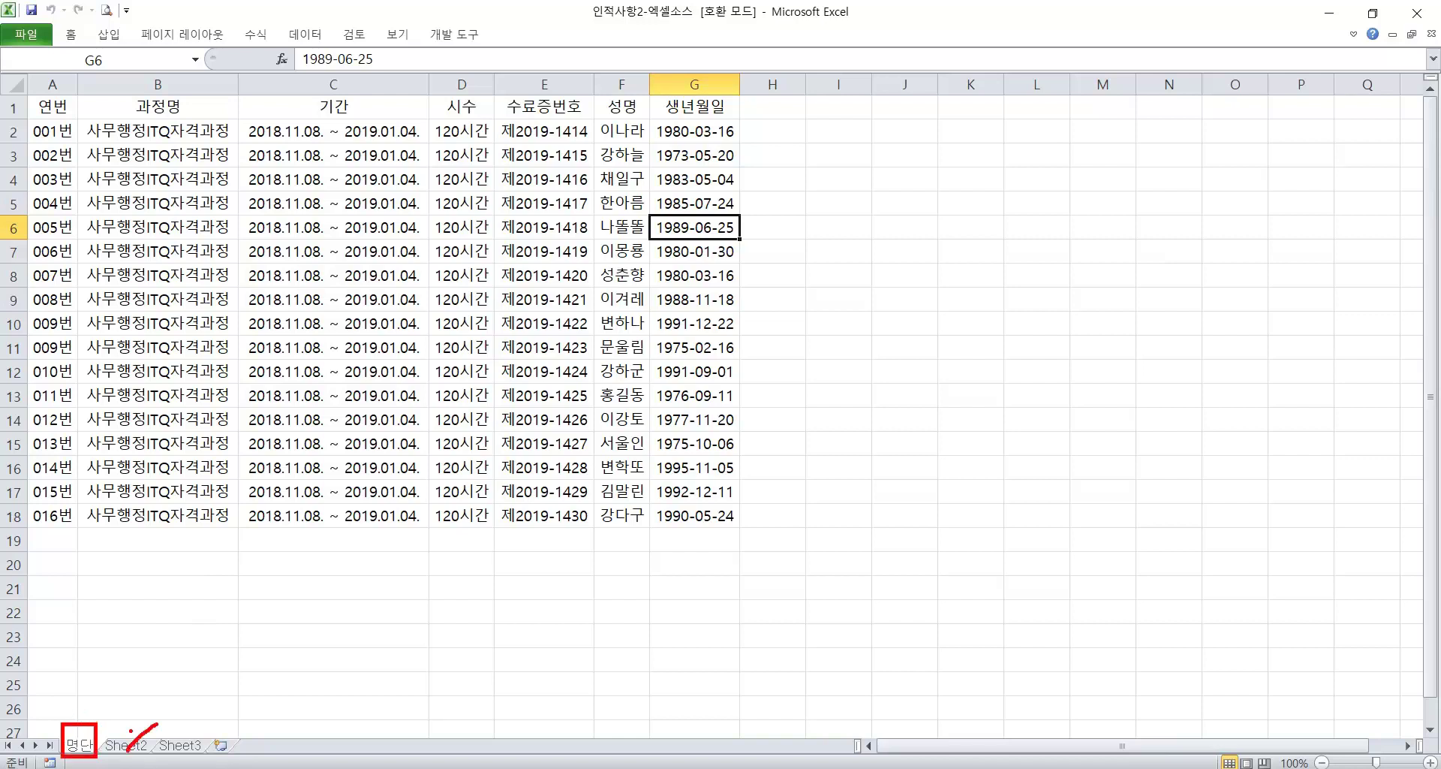
- Switch back to 한글, dismiss the open mail merge setup and maximize the 수료증-메일머지 document window
key("Escape")
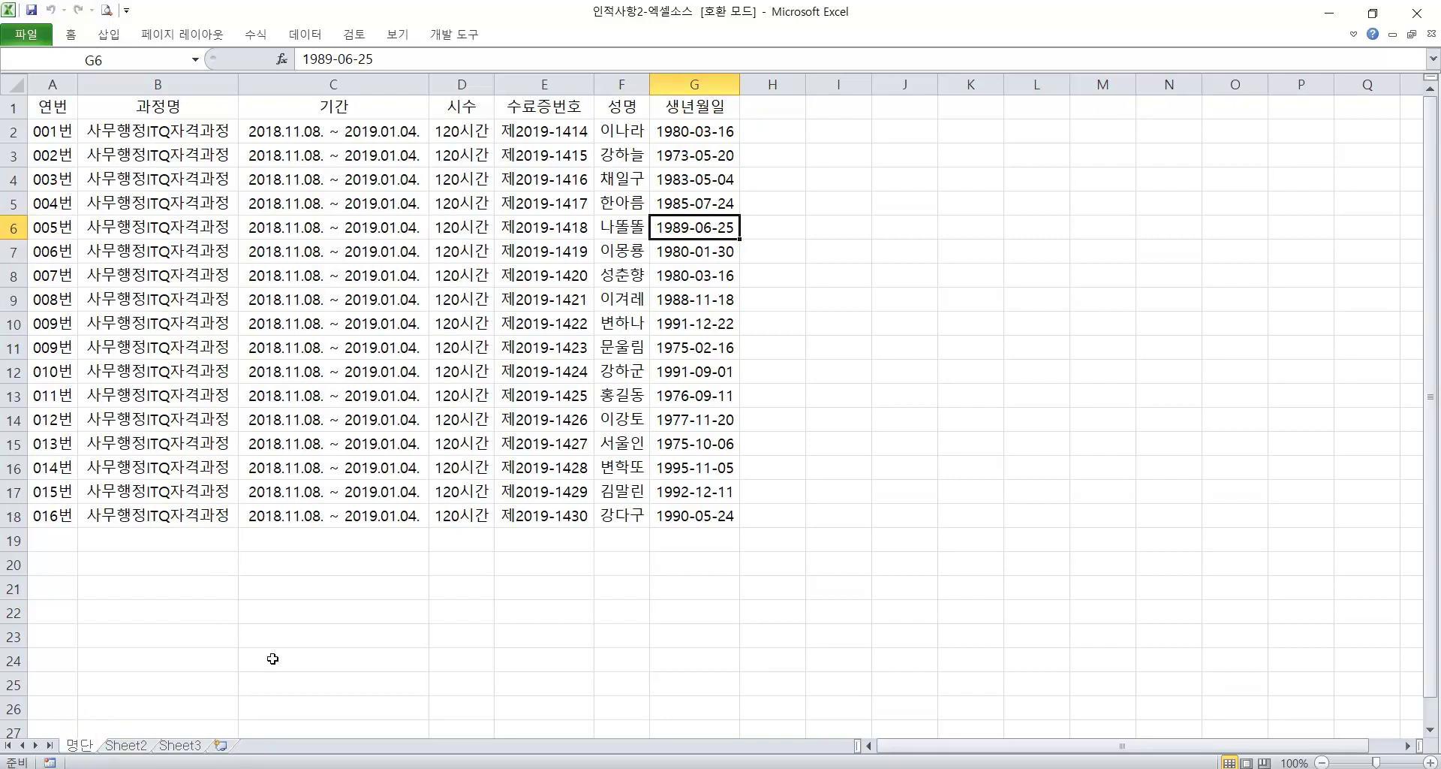
left_click(724, 766)
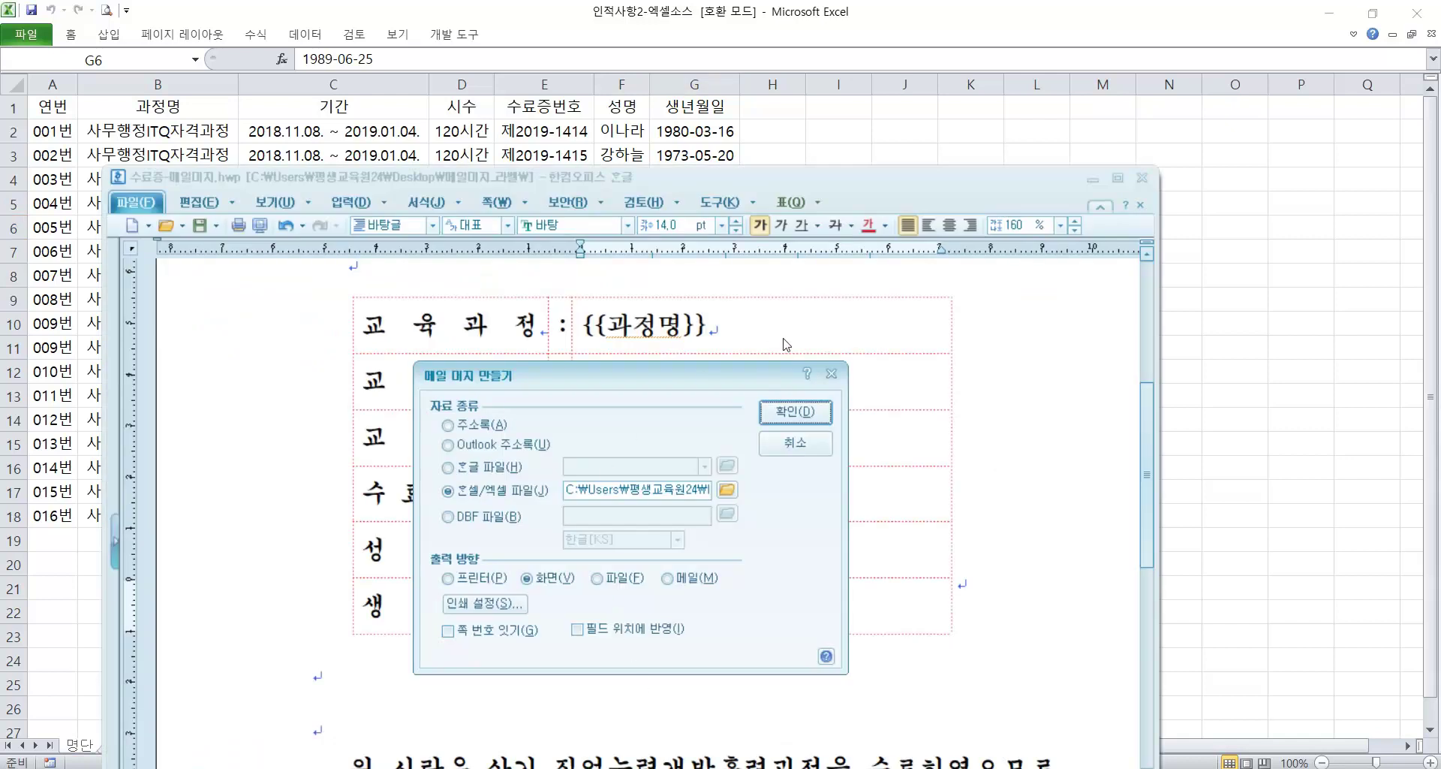
left_click(1118, 179)
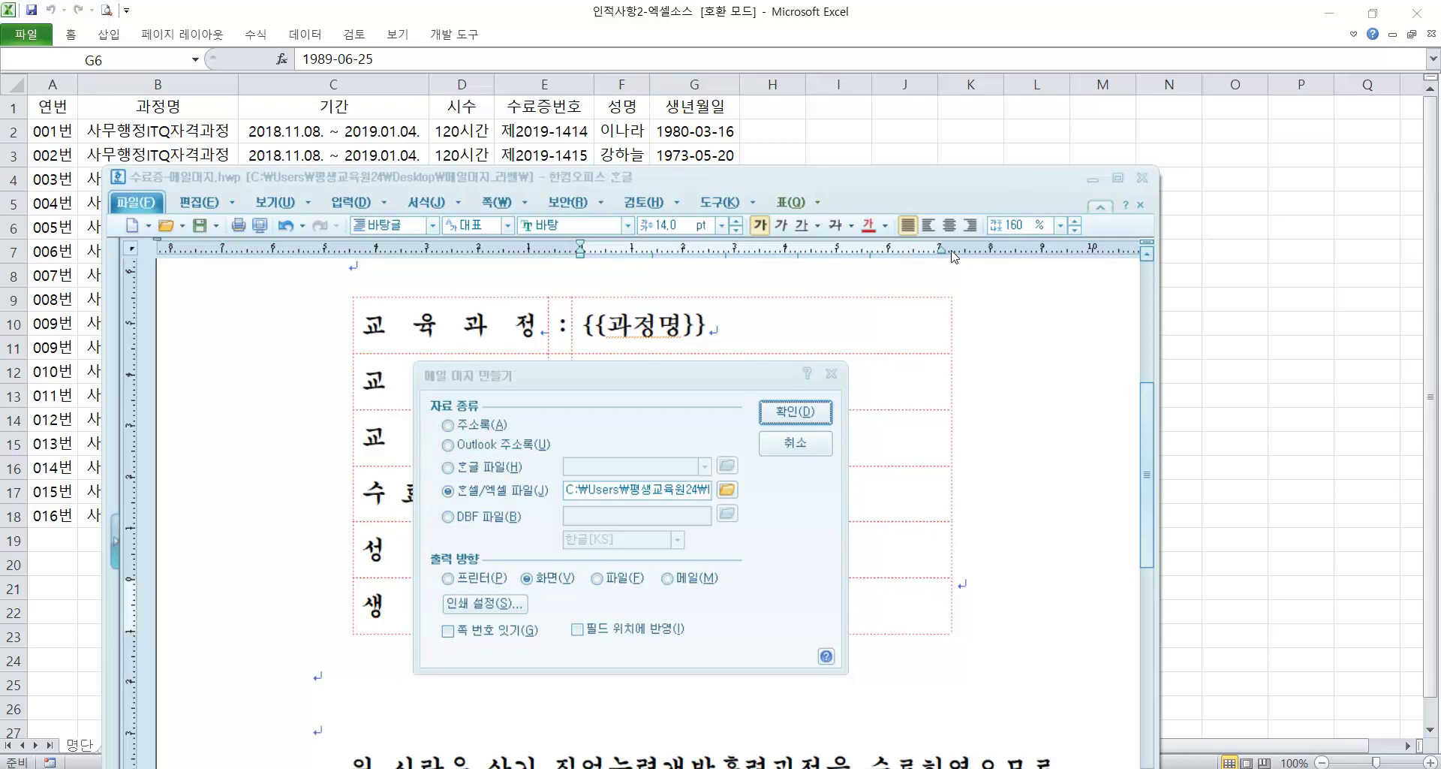
left_click(830, 410)
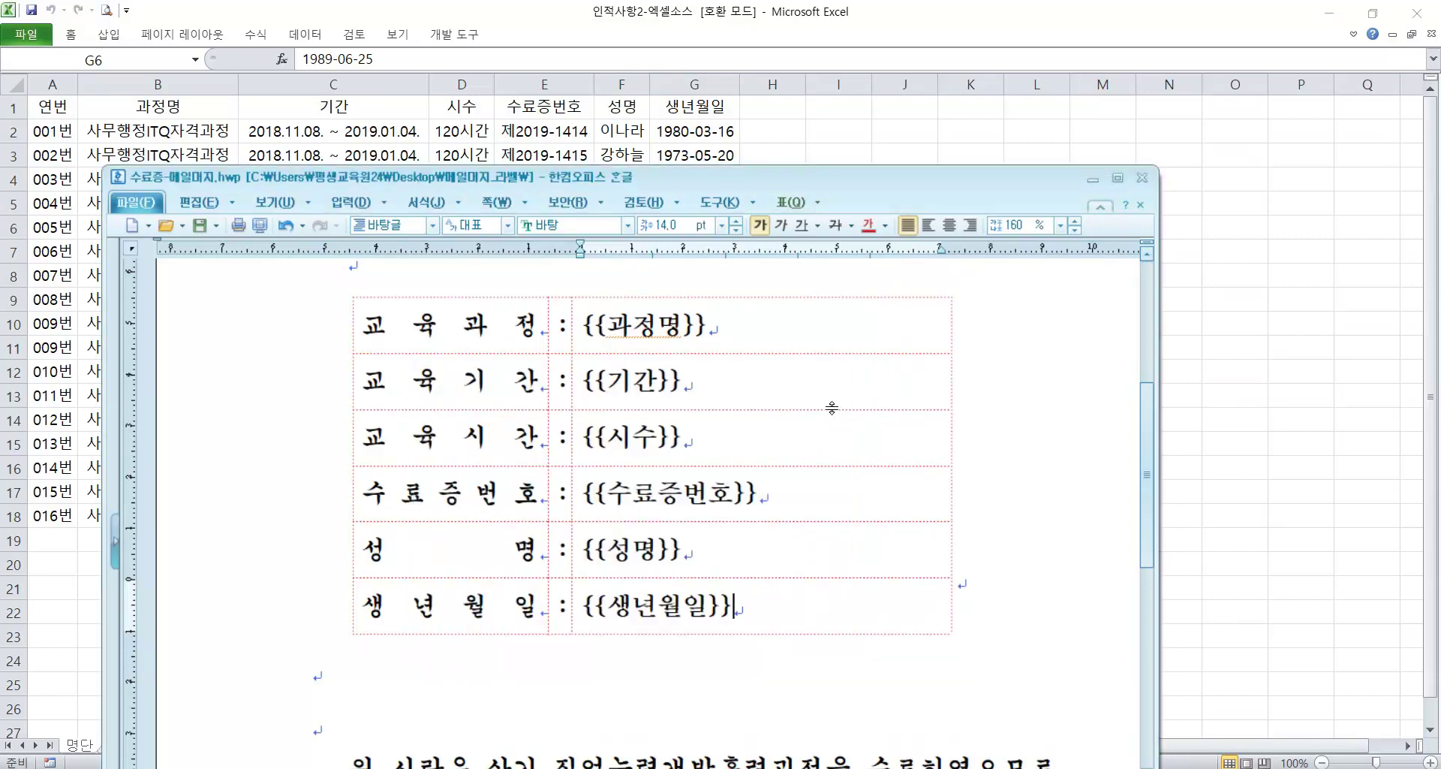
left_click(1118, 178)
right_click(570, 763)
left_click(600, 745)
left_click(697, 405)
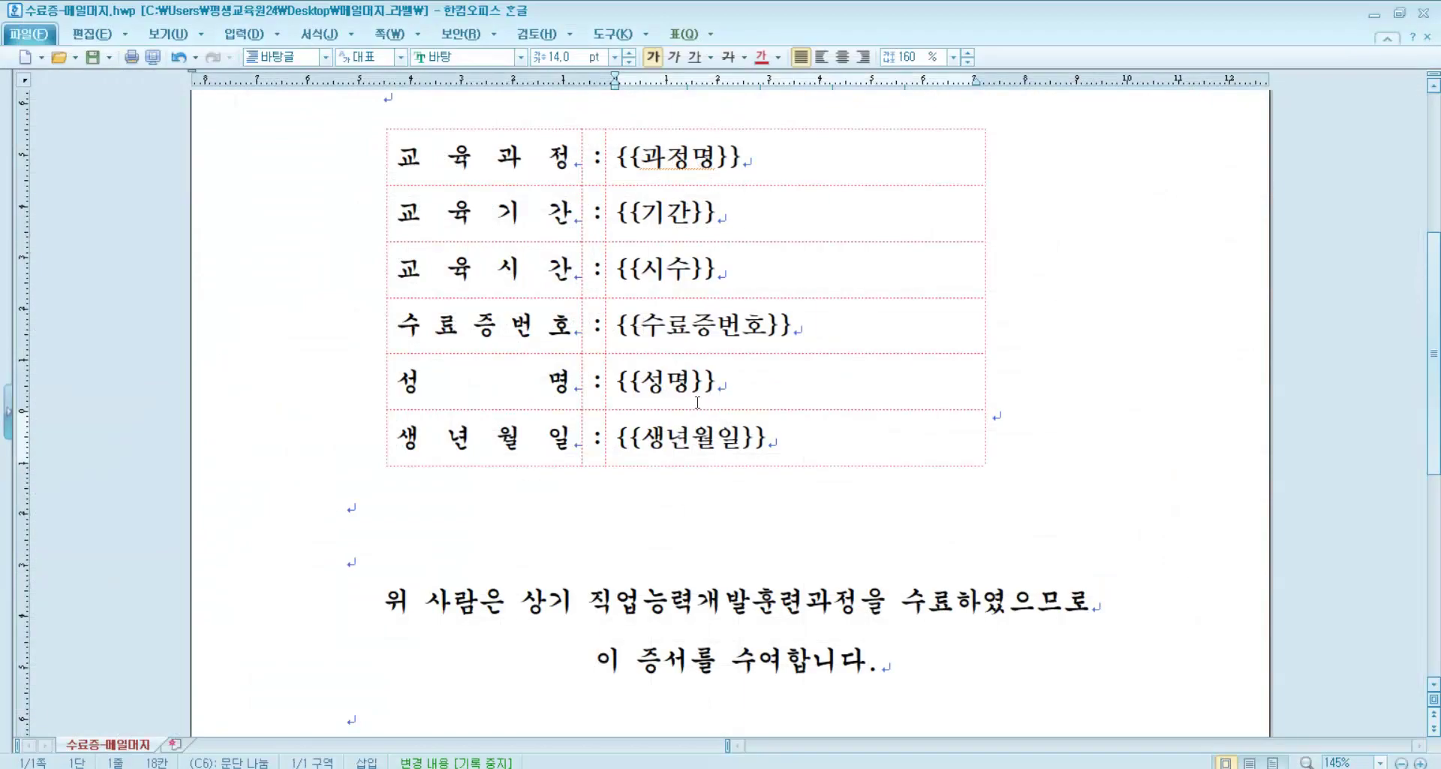
- Set up the mail merge again with the Excel file 인적사항2-엑셀소스 as data source and 화면 as output
left_click(614, 34)
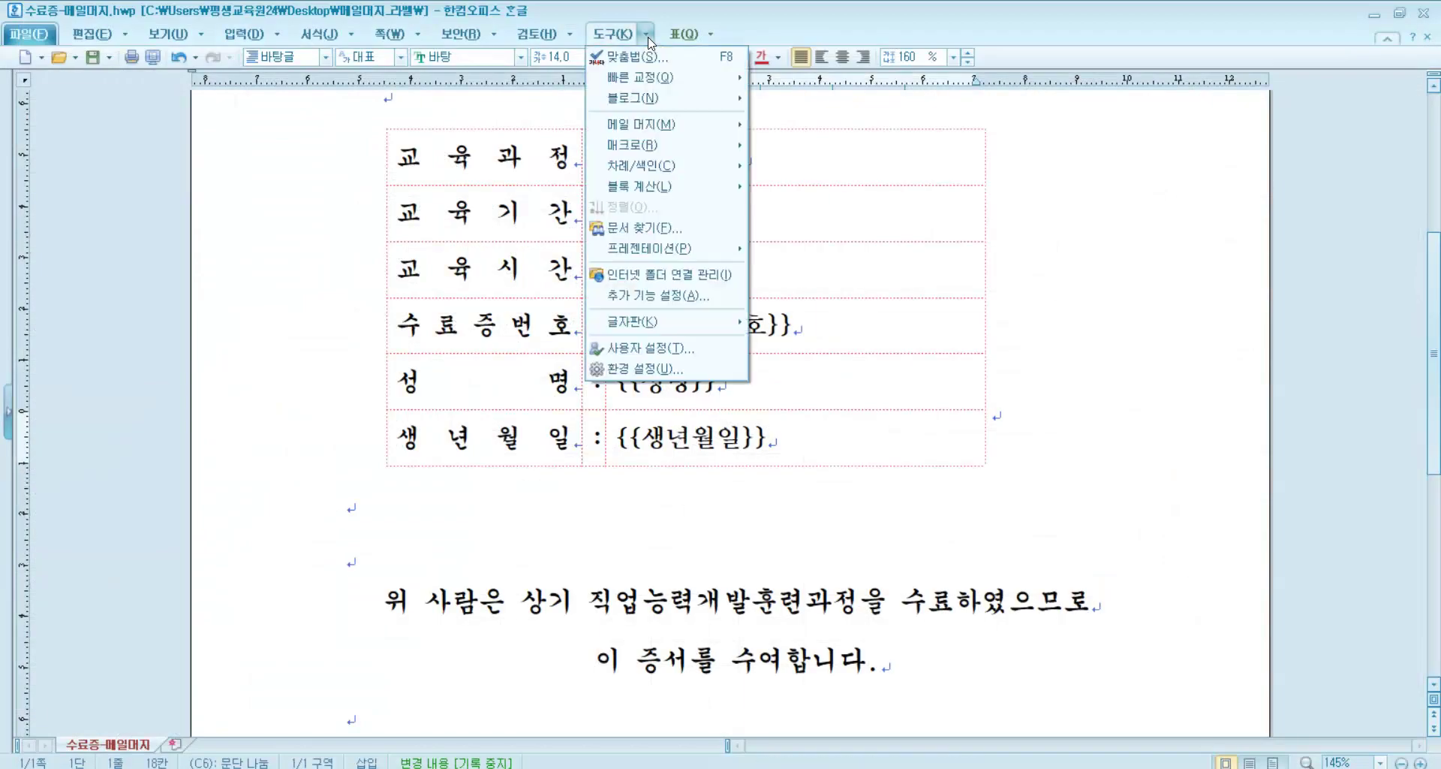
mouse_move(670, 122)
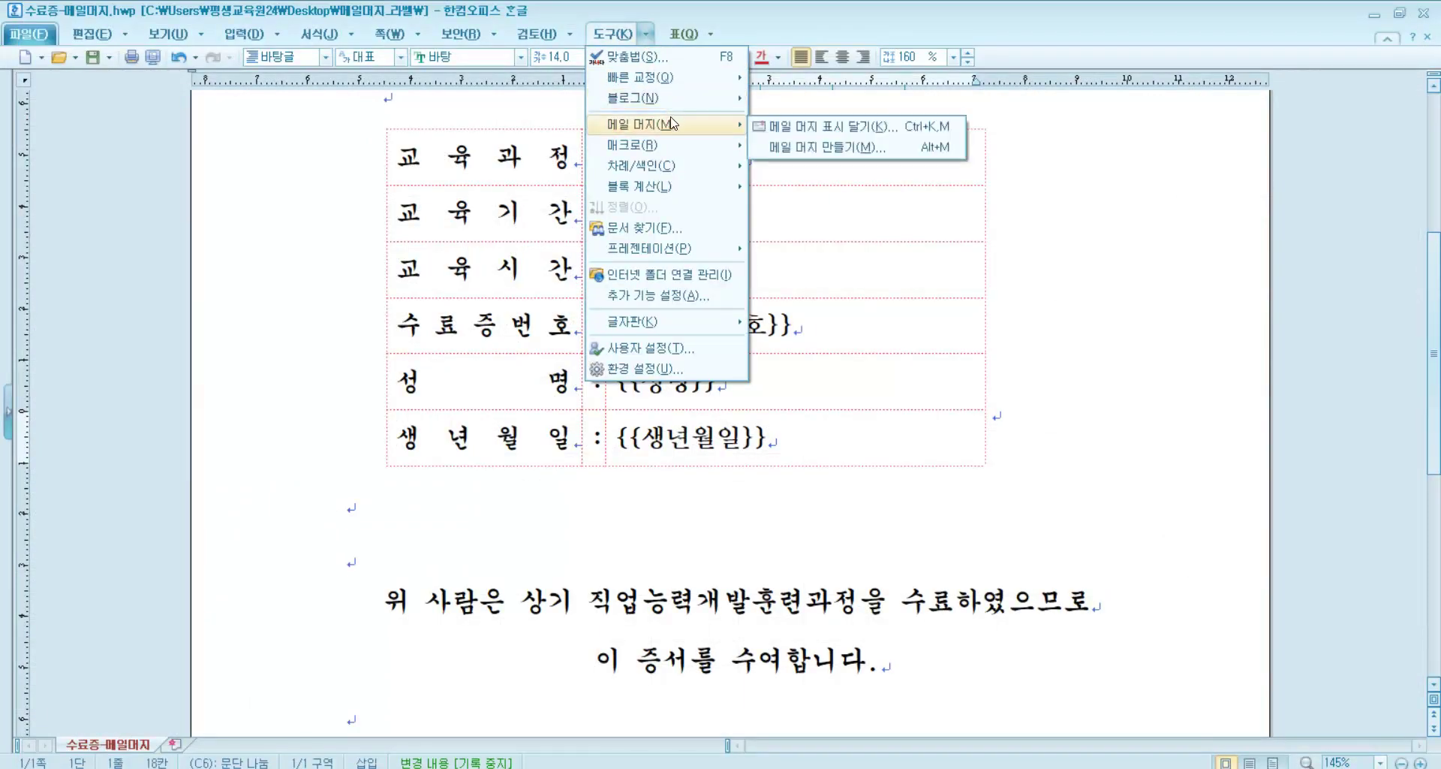
left_click(789, 148)
left_click(608, 359)
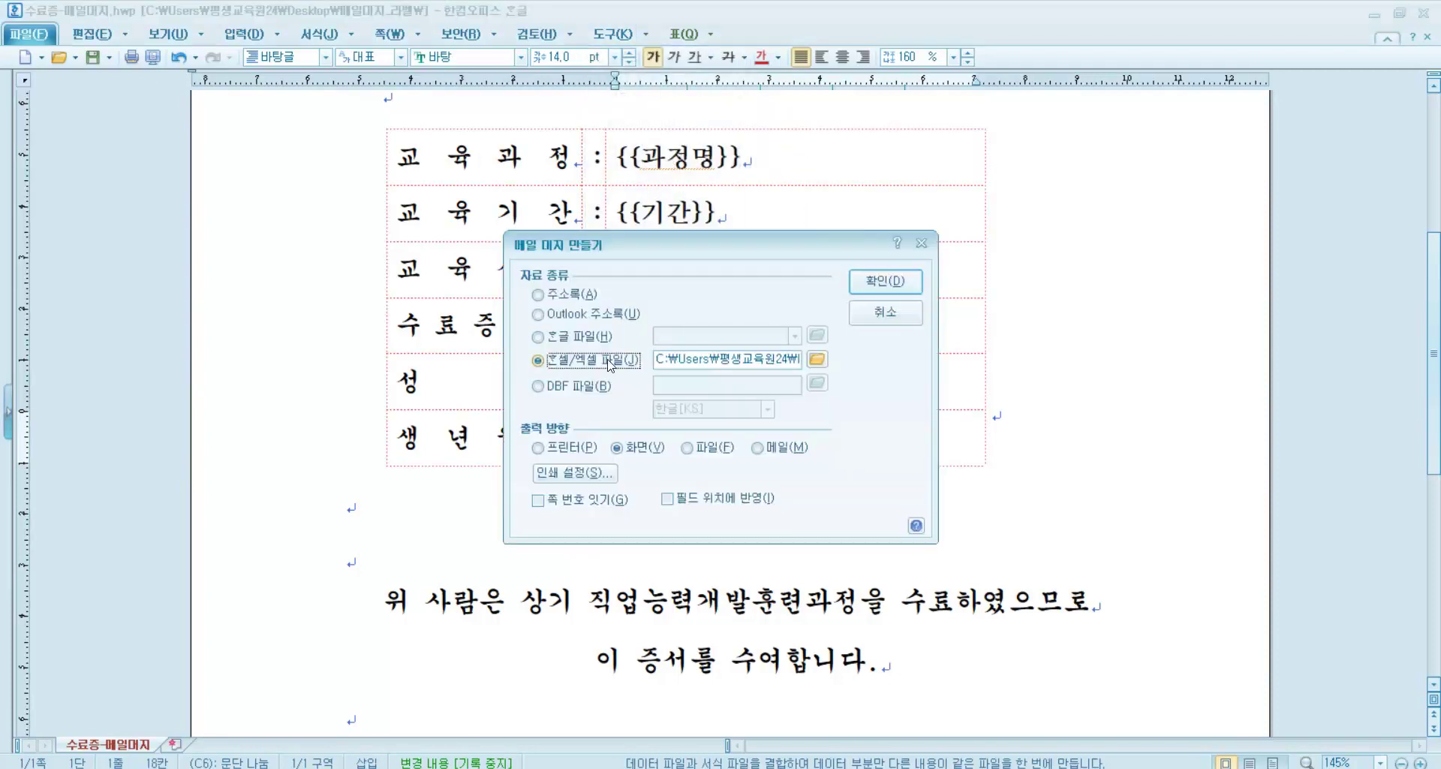
left_click(816, 360)
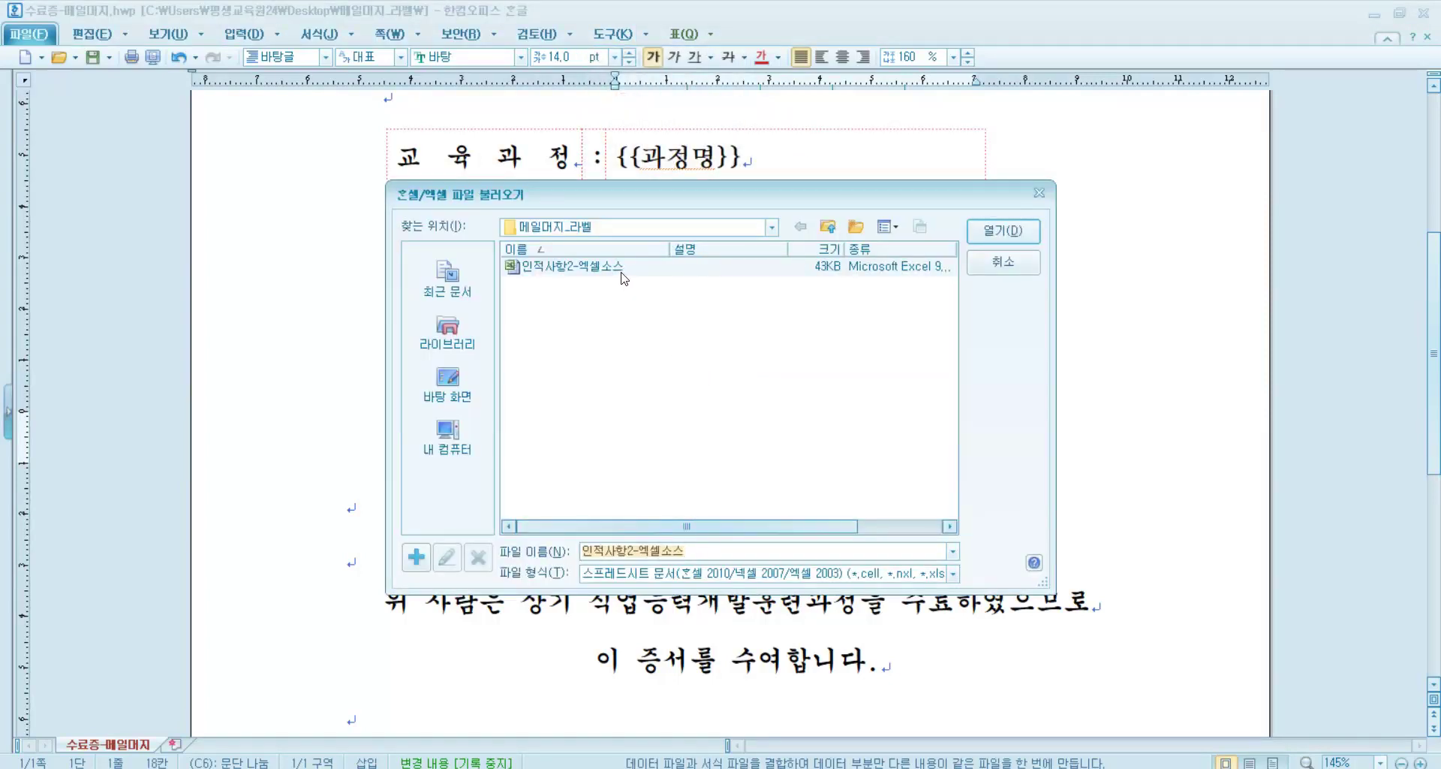
double_click(623, 276)
left_click(650, 453)
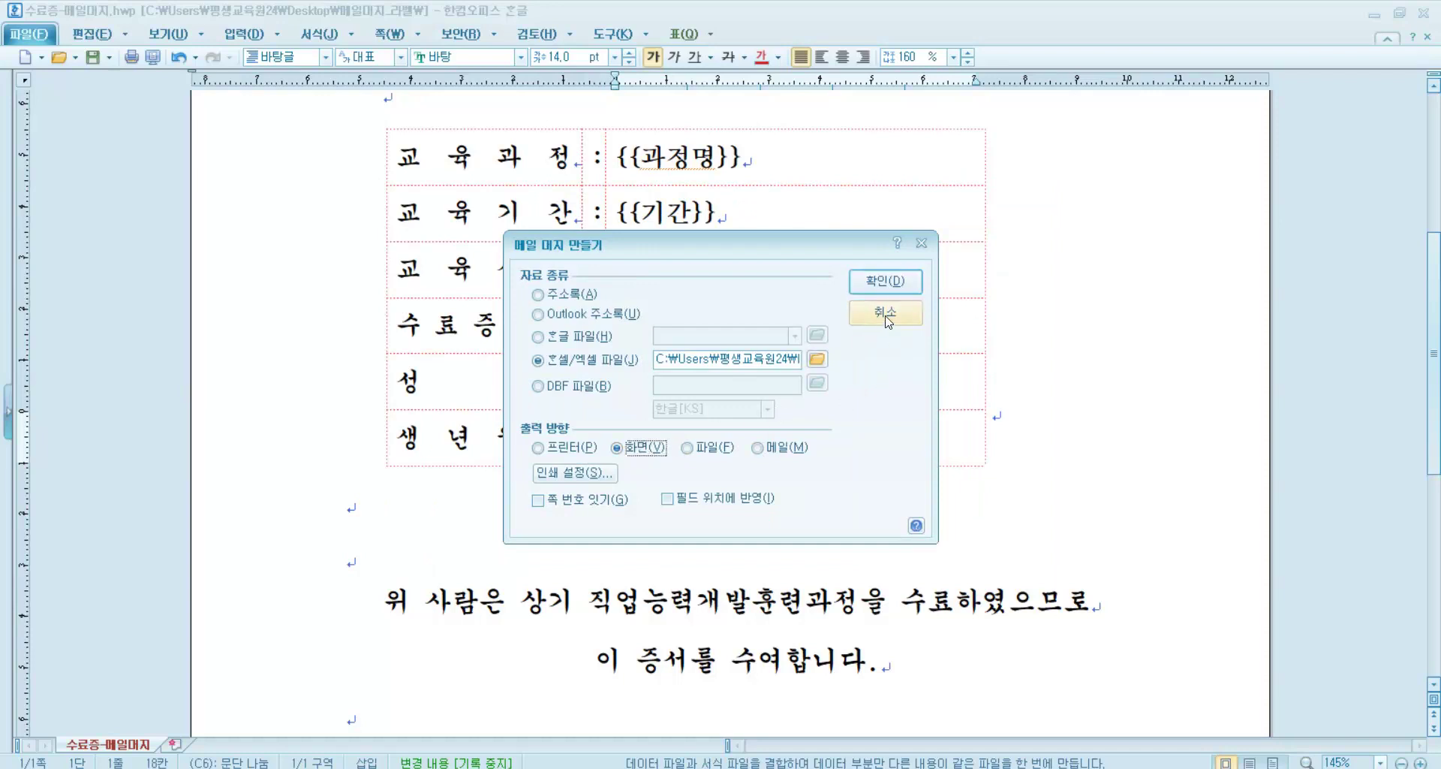
- Use the 명단 sheet for the merge and enlarge the record selection window until all columns and rows fit
left_click(895, 293)
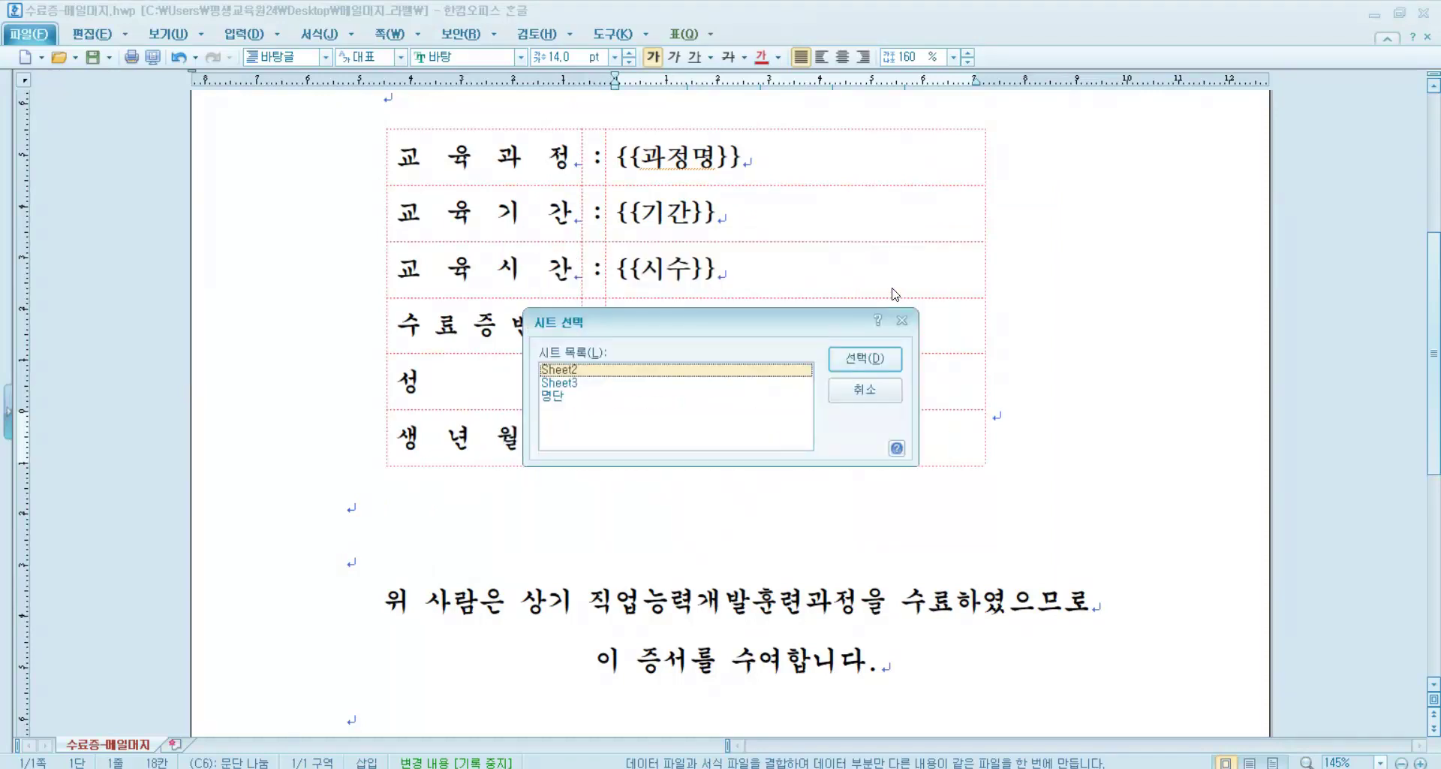
left_click(585, 397)
left_click(856, 360)
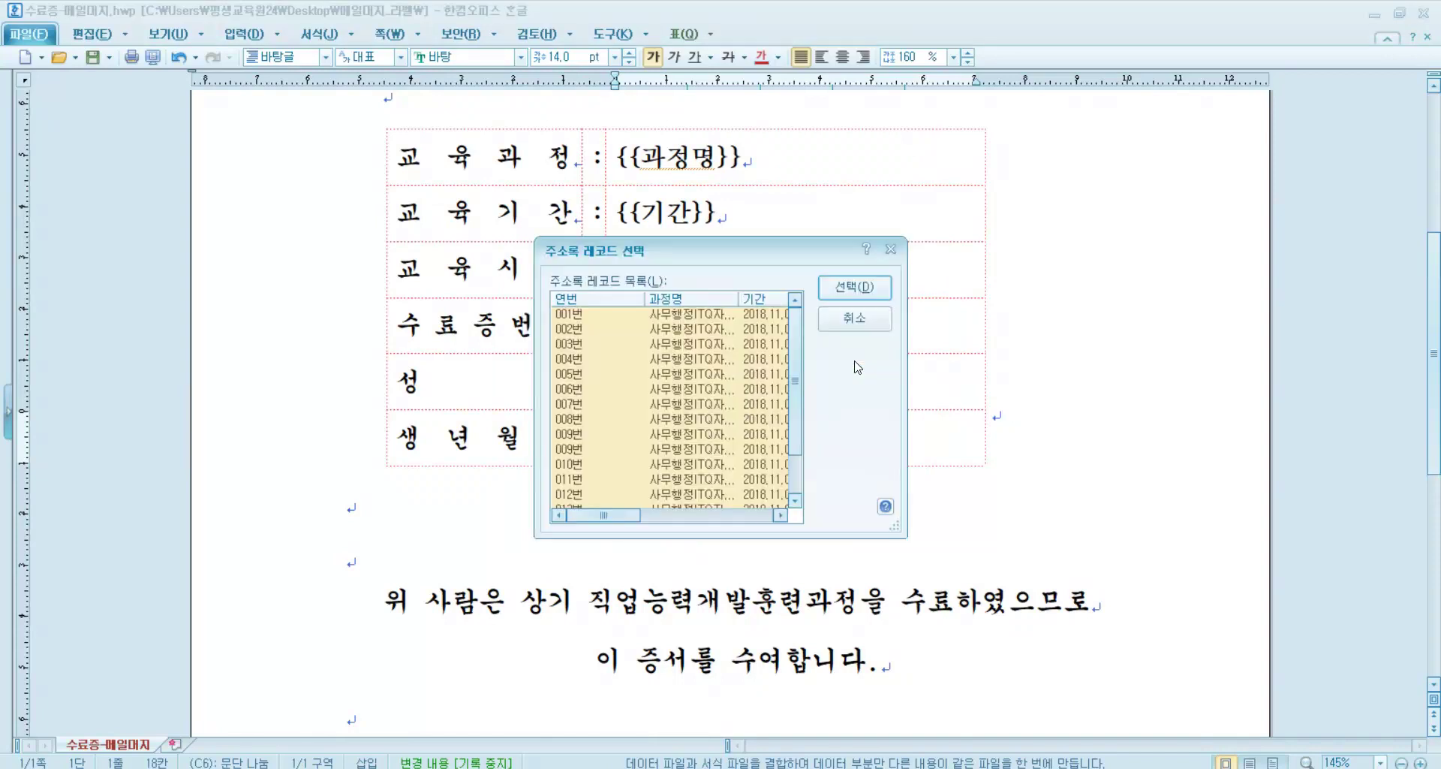
left_click_drag(908, 413, 1321, 418)
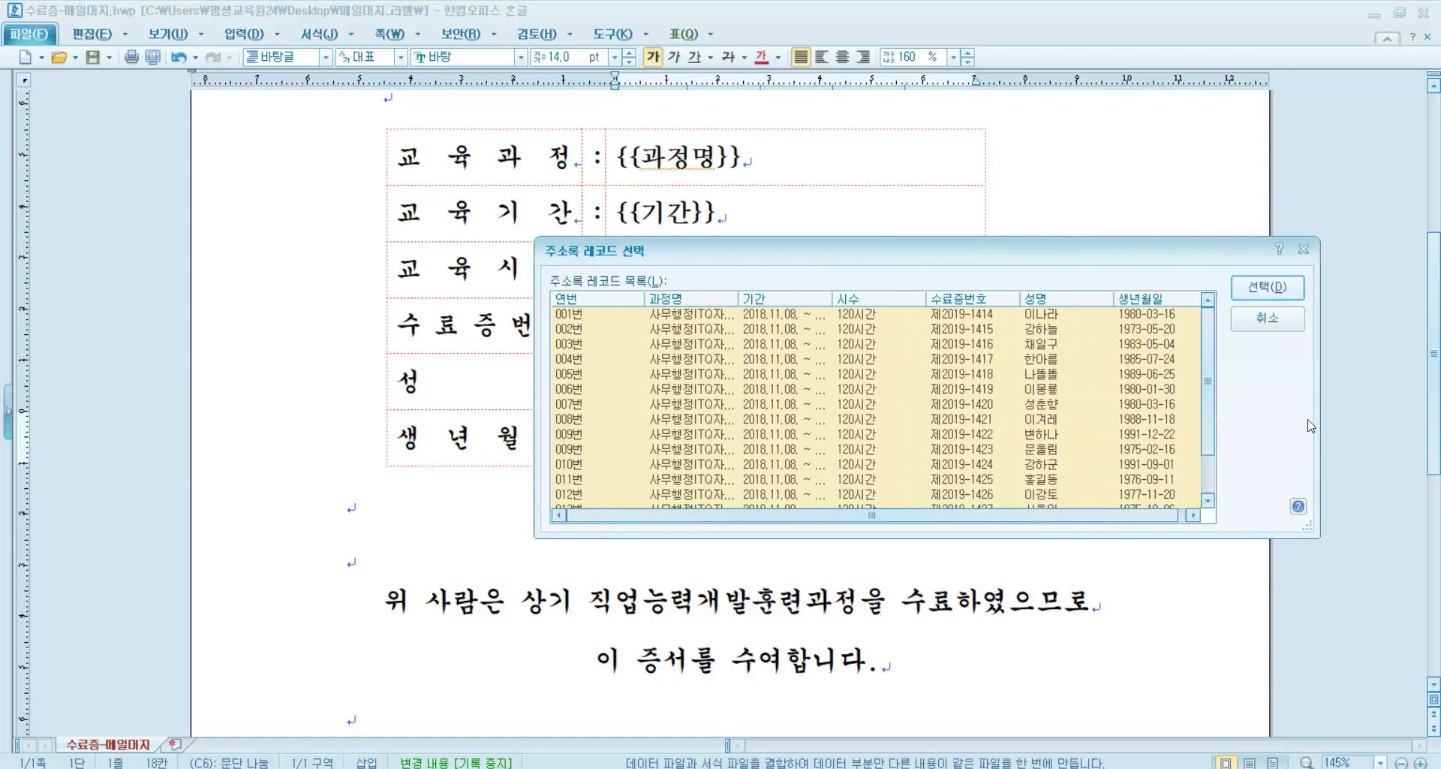
left_click_drag(834, 534, 836, 633)
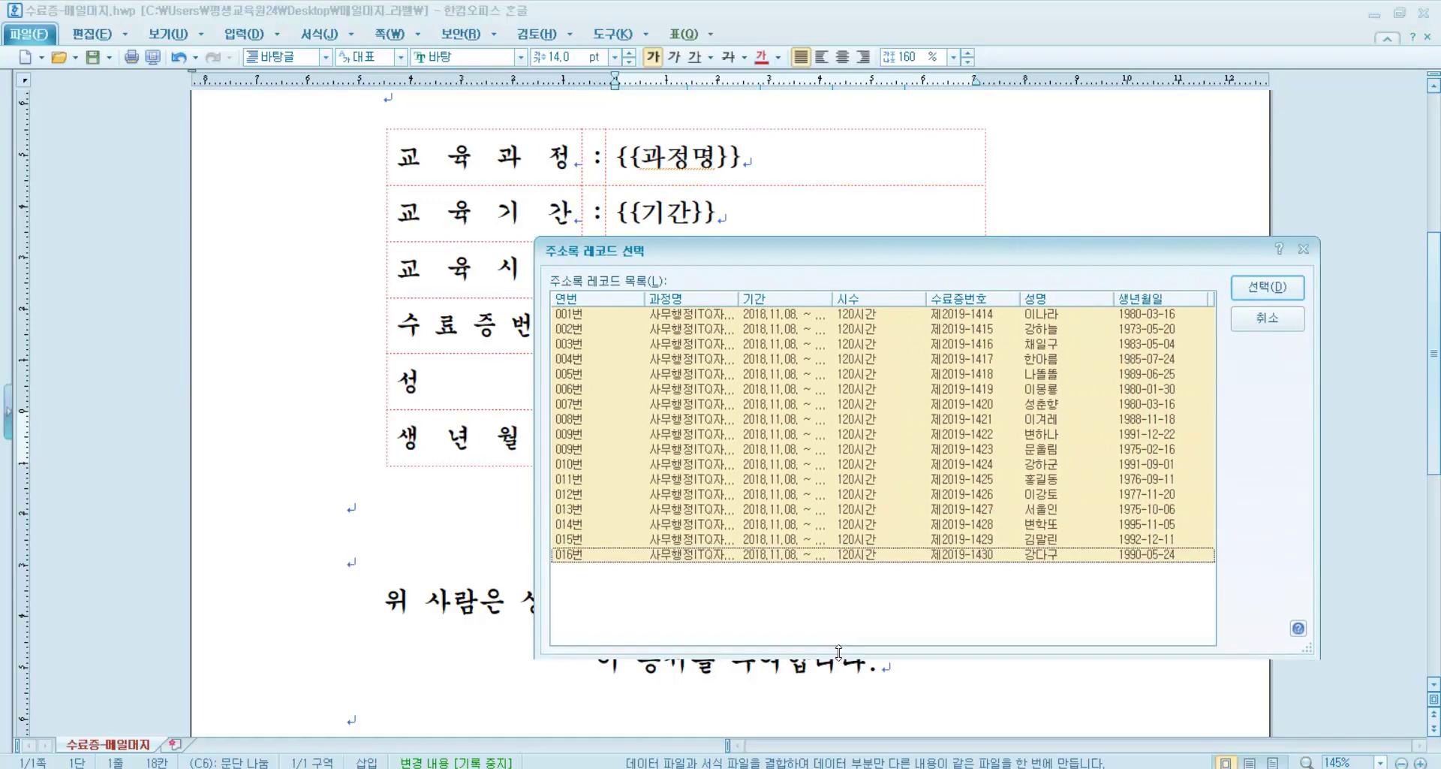
left_click_drag(758, 255, 530, 206)
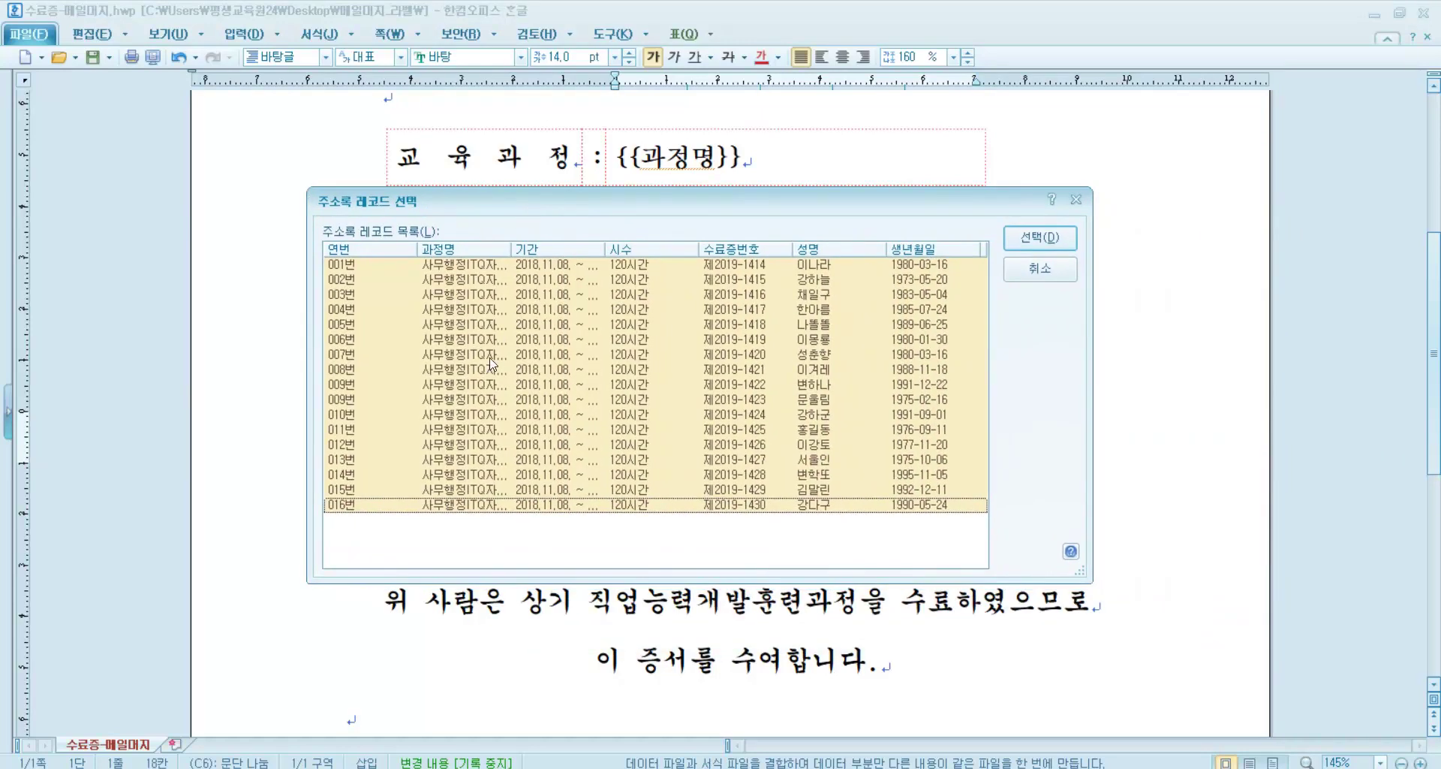
- Try selecting the whole record list, once all together and once as the range 001번 to 016번
left_click(411, 268)
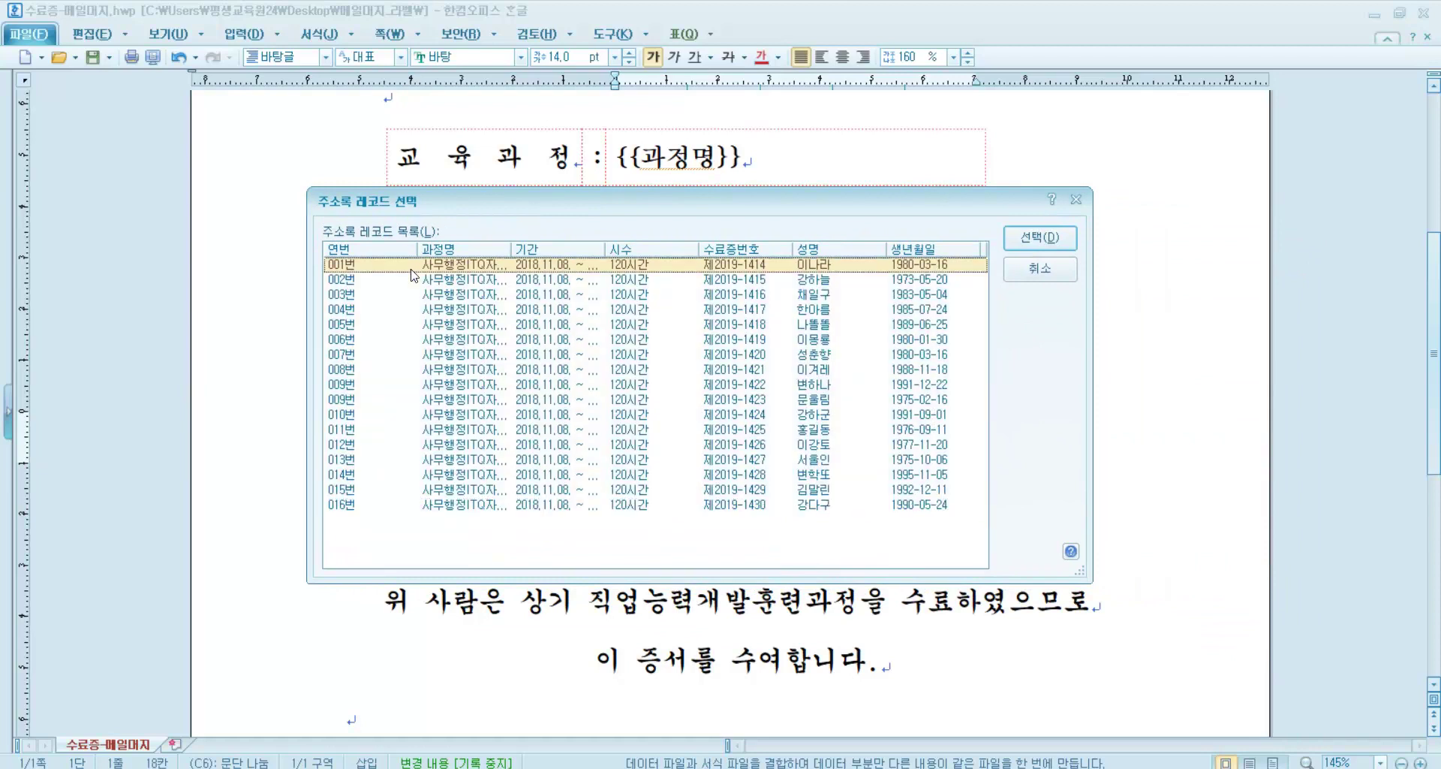
key("ctrl+a")
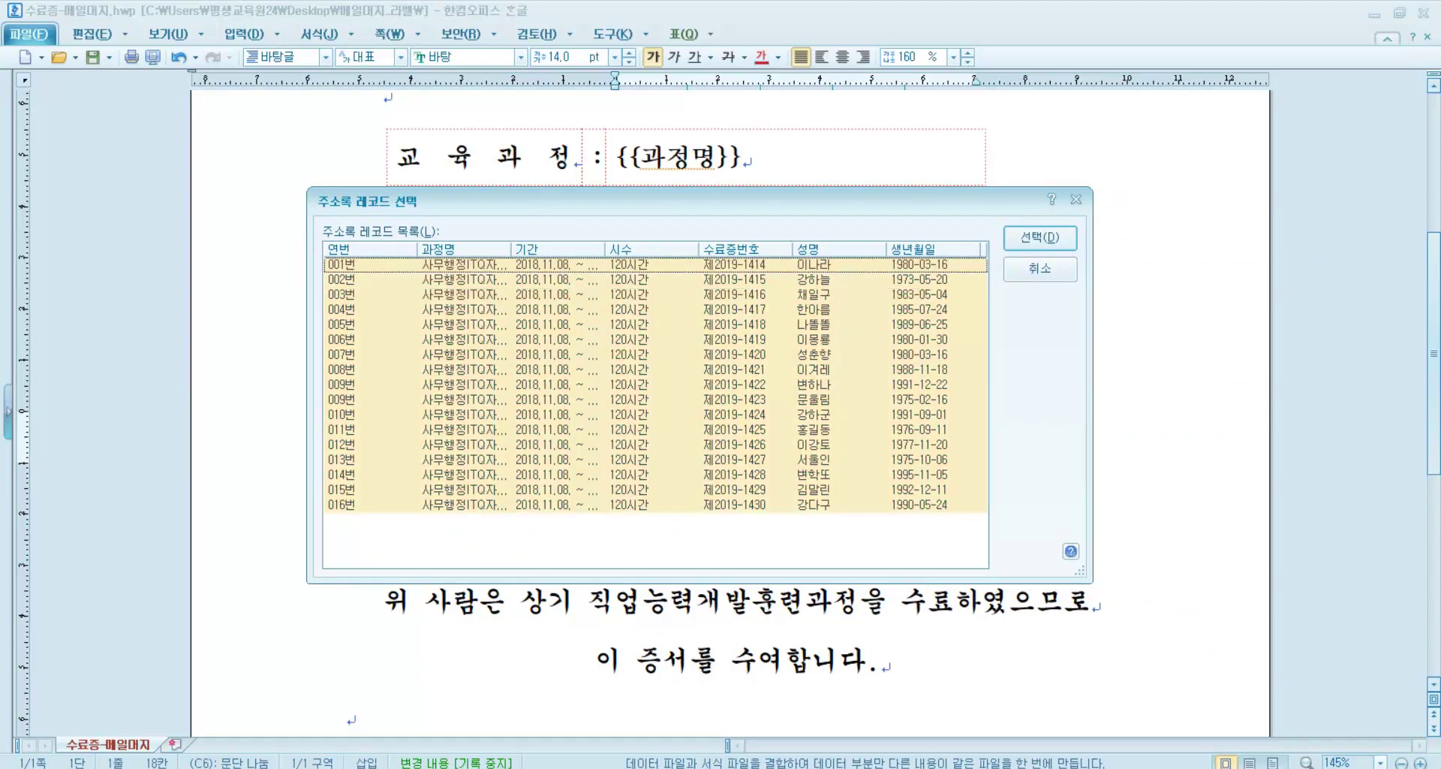
left_click(406, 266)
left_click(441, 504, "shift")
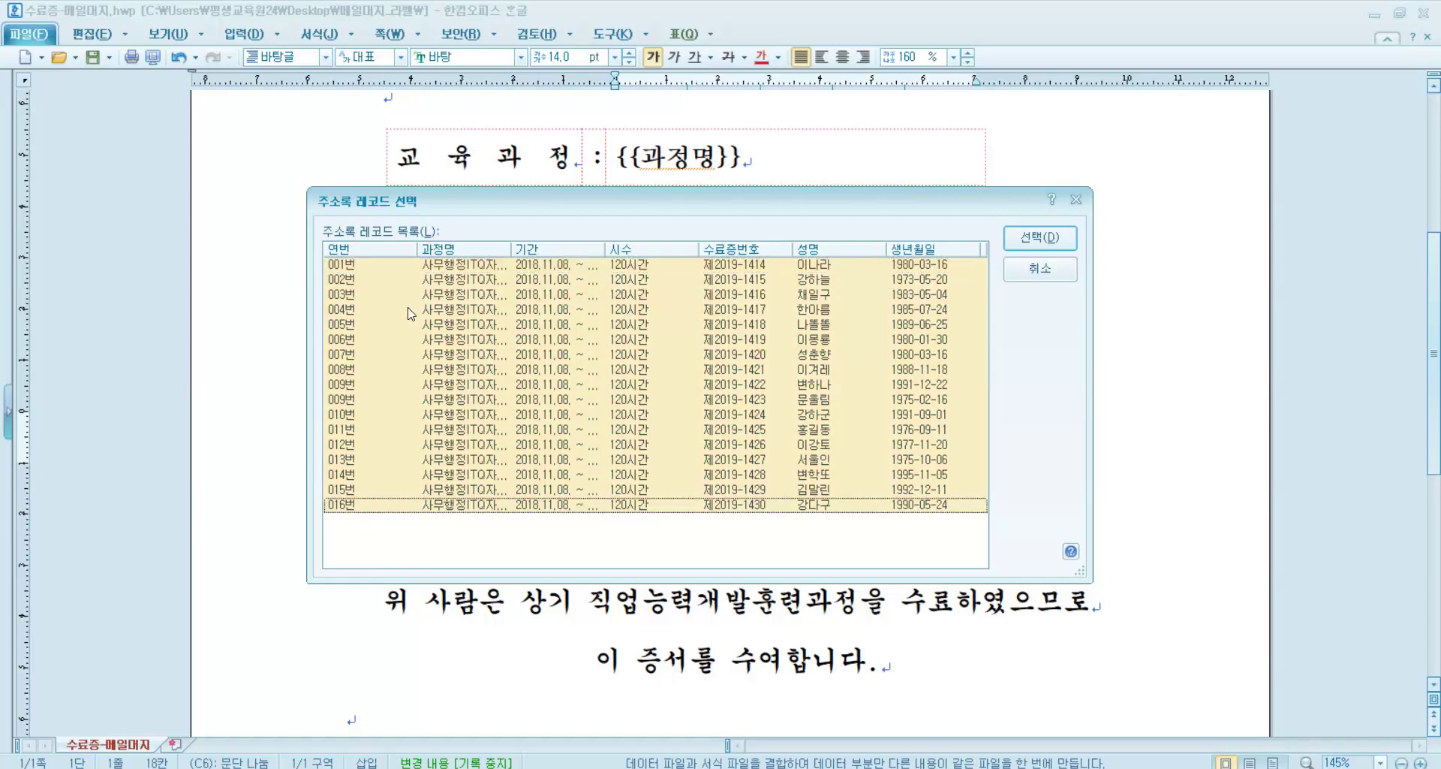
- Try selecting only the separate records 003번, 006번, the second 009번, 013번 and 015번
left_click(406, 296)
left_click(392, 339, "ctrl")
left_click(392, 400, "ctrl")
left_click(414, 459, "ctrl")
left_click(424, 490, "ctrl")
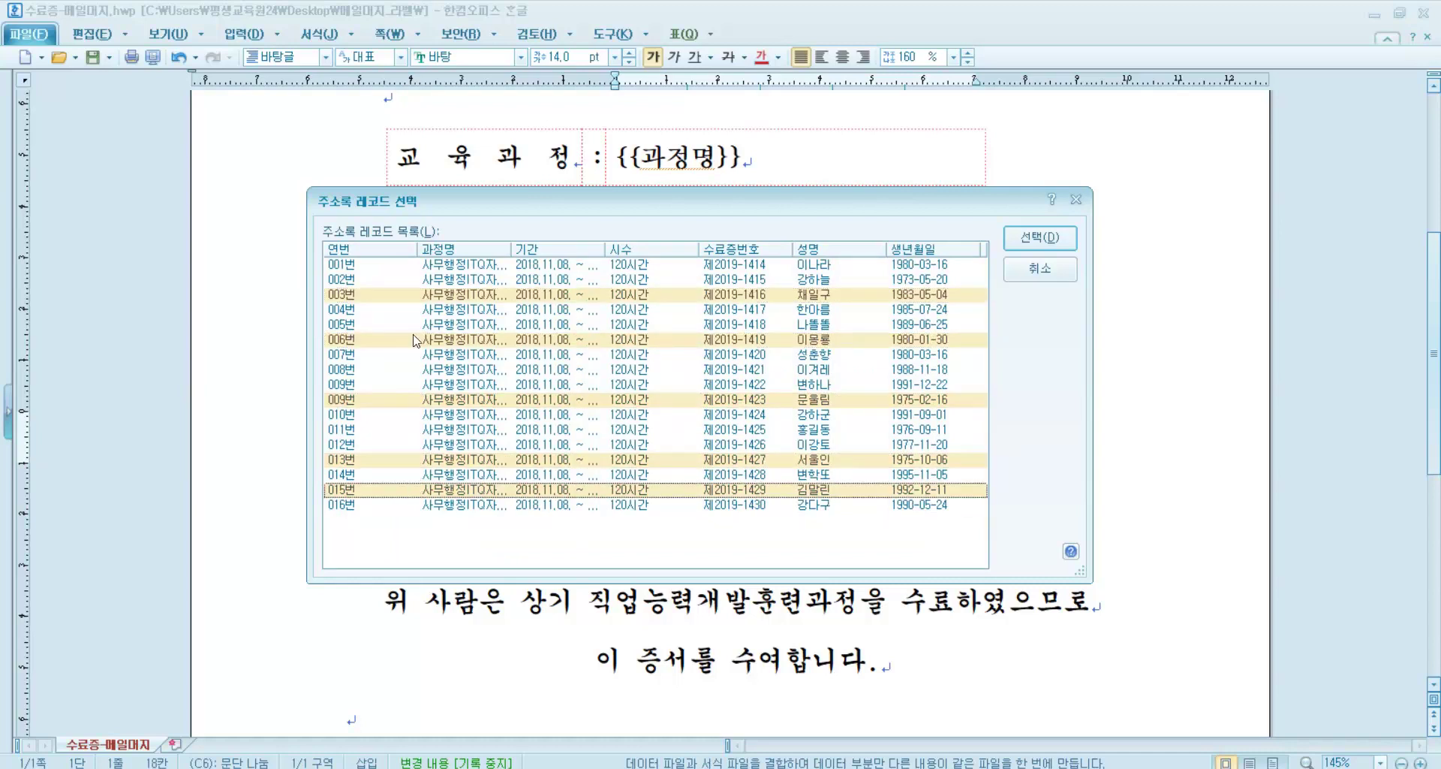
- Select every record in the list and run the merge to the on-screen preview
left_click(418, 268)
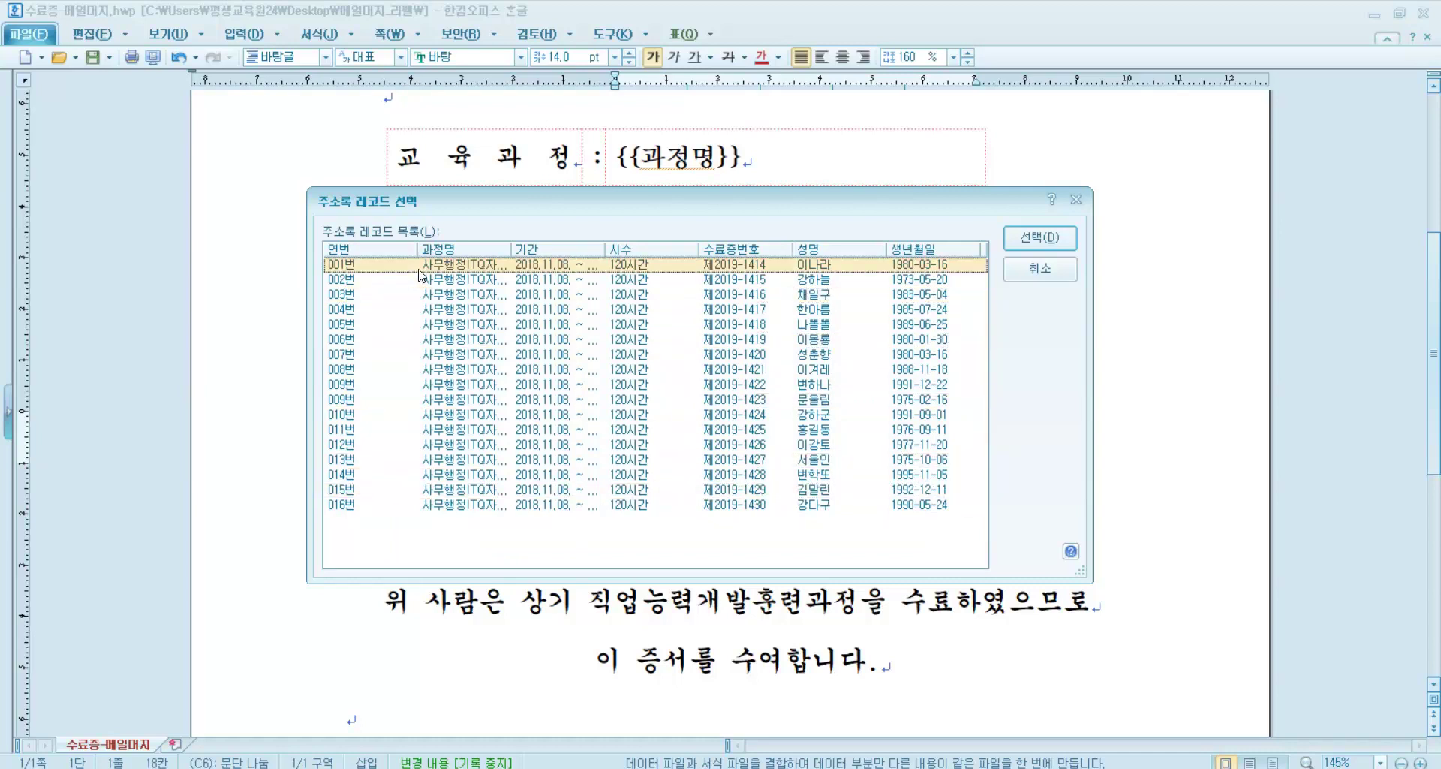
key("ctrl+a")
left_click(1020, 240)
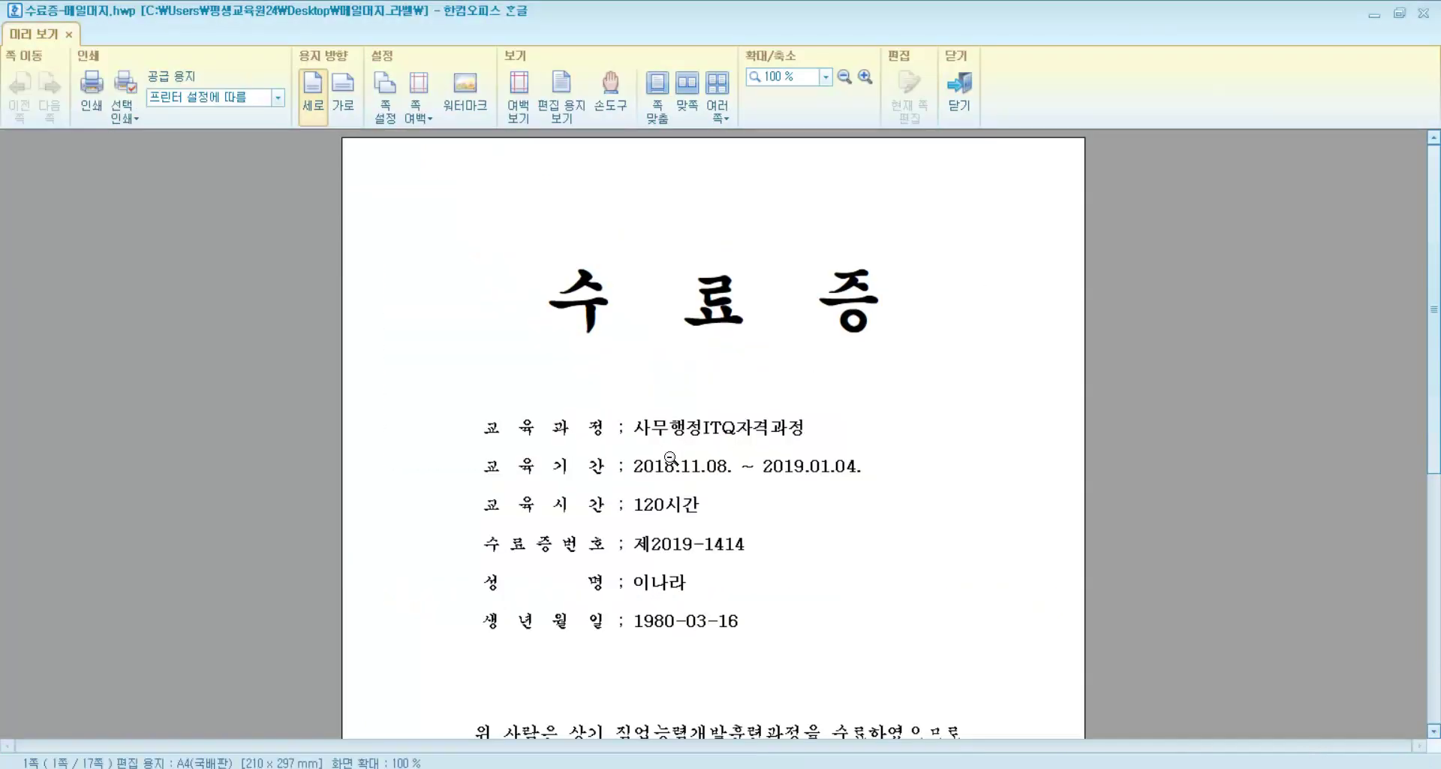
- Examine the merged certificates page by page in the preview, checking each trainee's field values, and close the preview
scroll(661, 462, "down", 5)
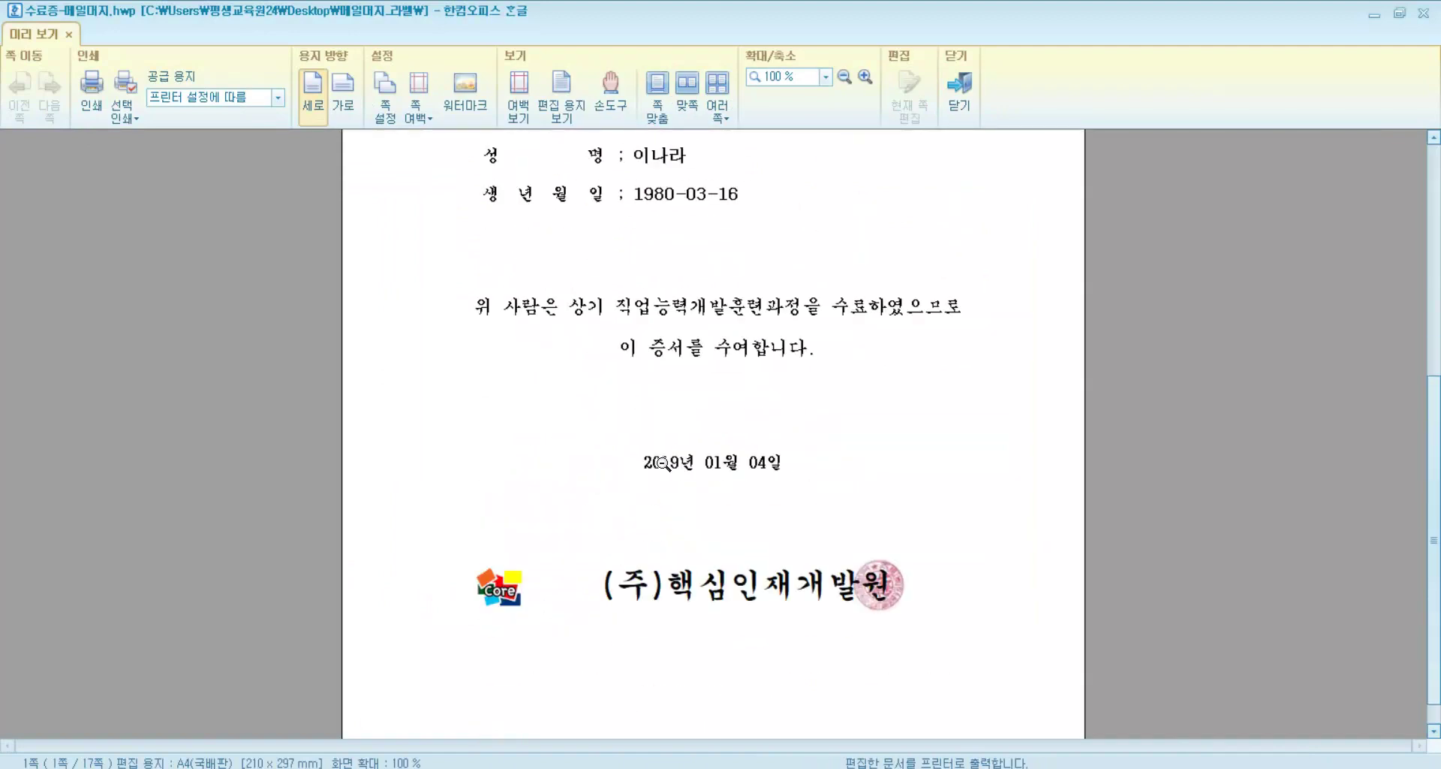
scroll(662, 462, "down", 8)
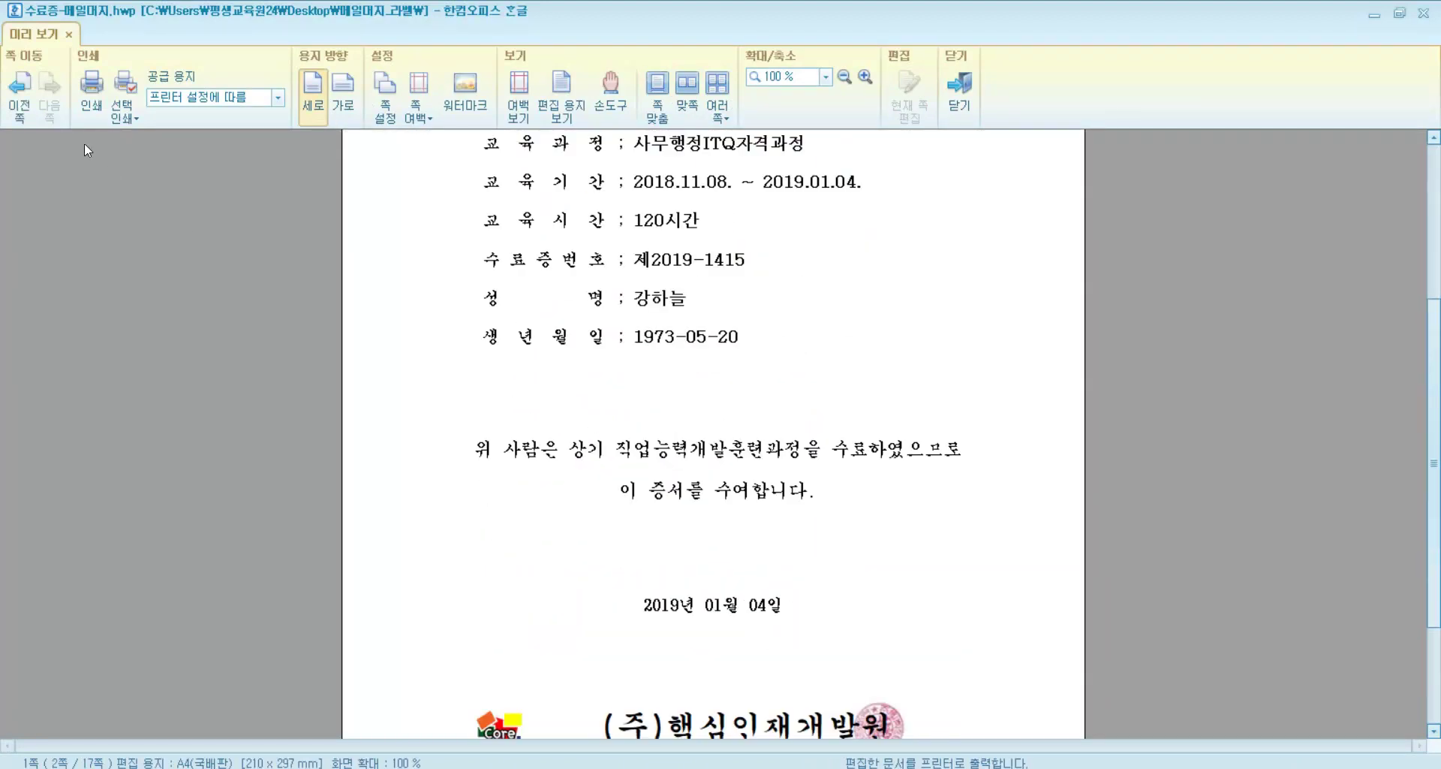
scroll(657, 342, "down", 4)
scroll(657, 342, "up", 1)
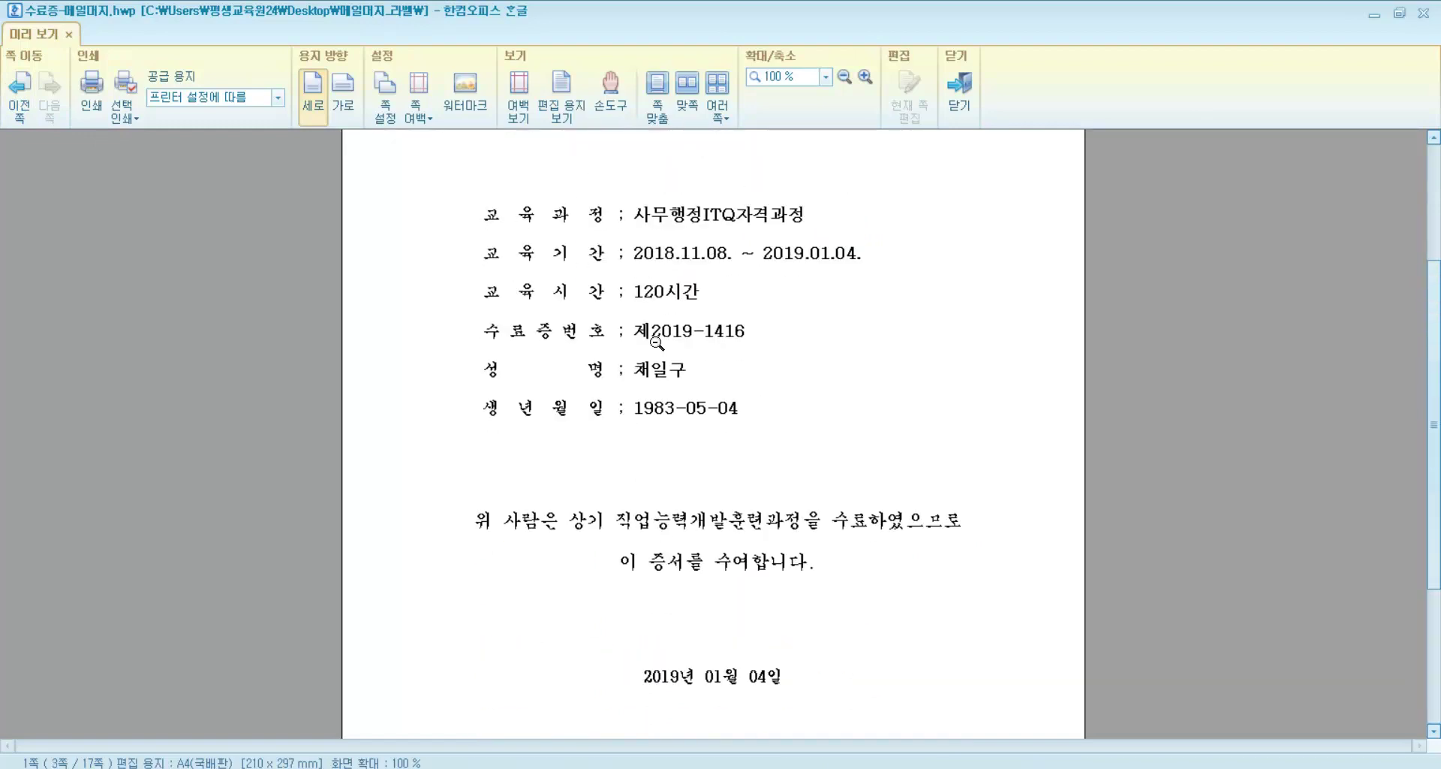
scroll(657, 341, "down", 10)
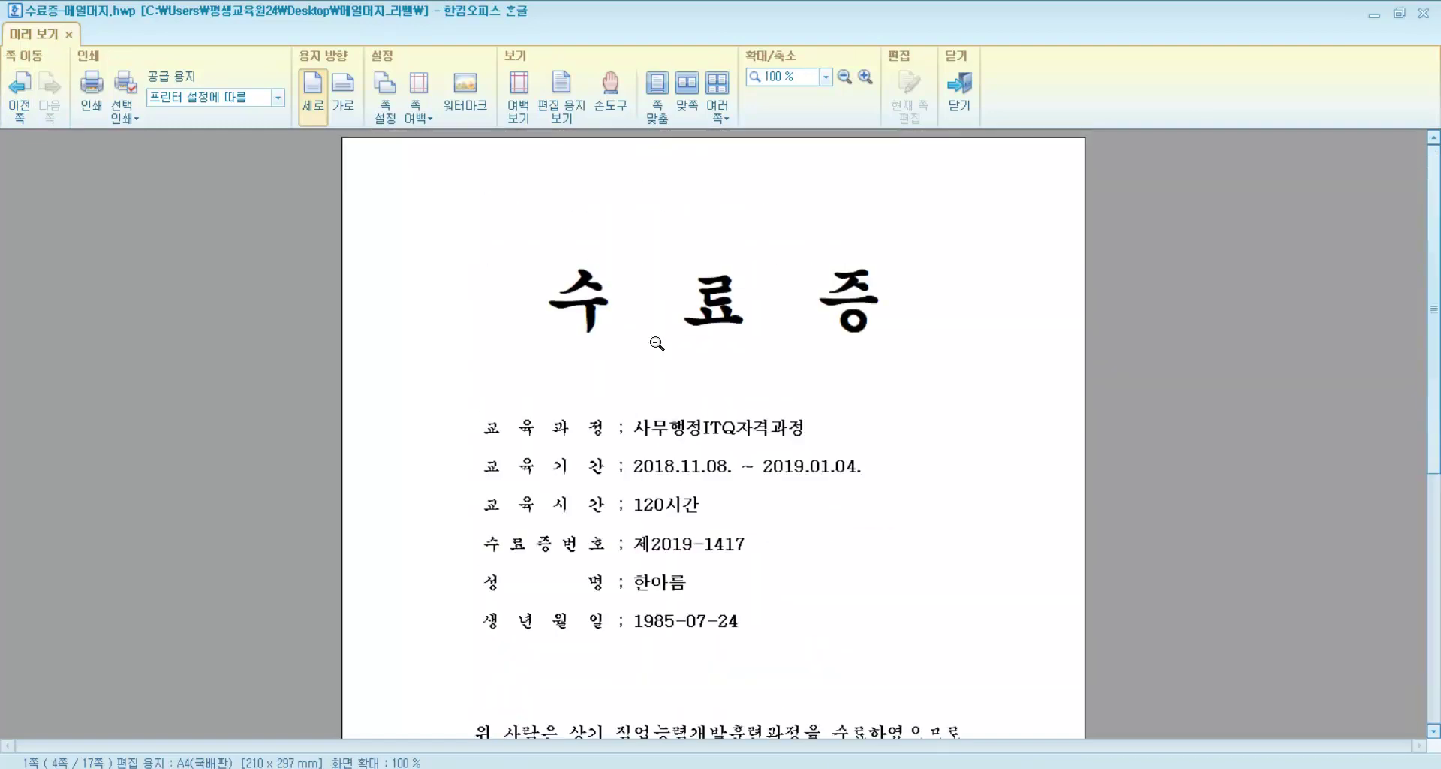
scroll(657, 343, "down", 7)
scroll(661, 353, "down", 10)
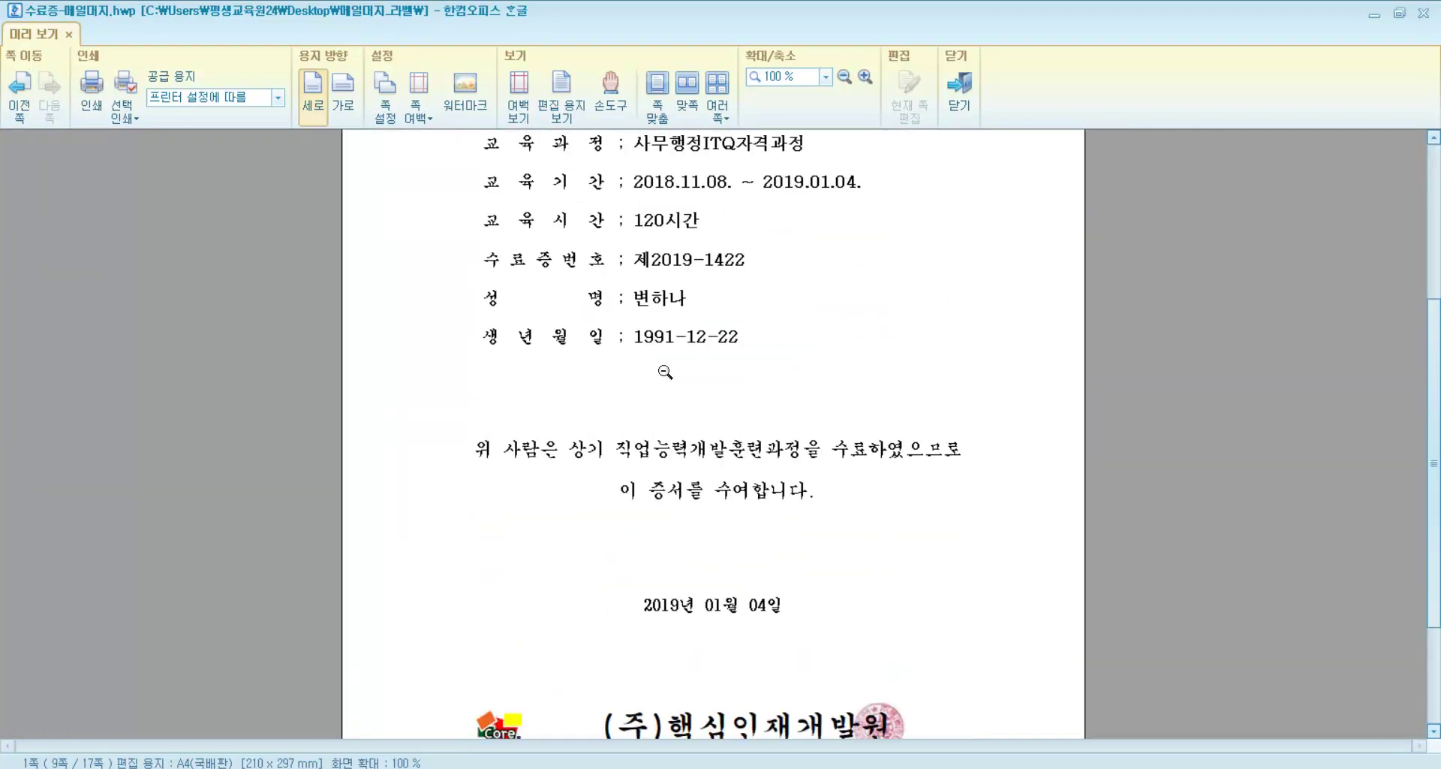
key("Escape")
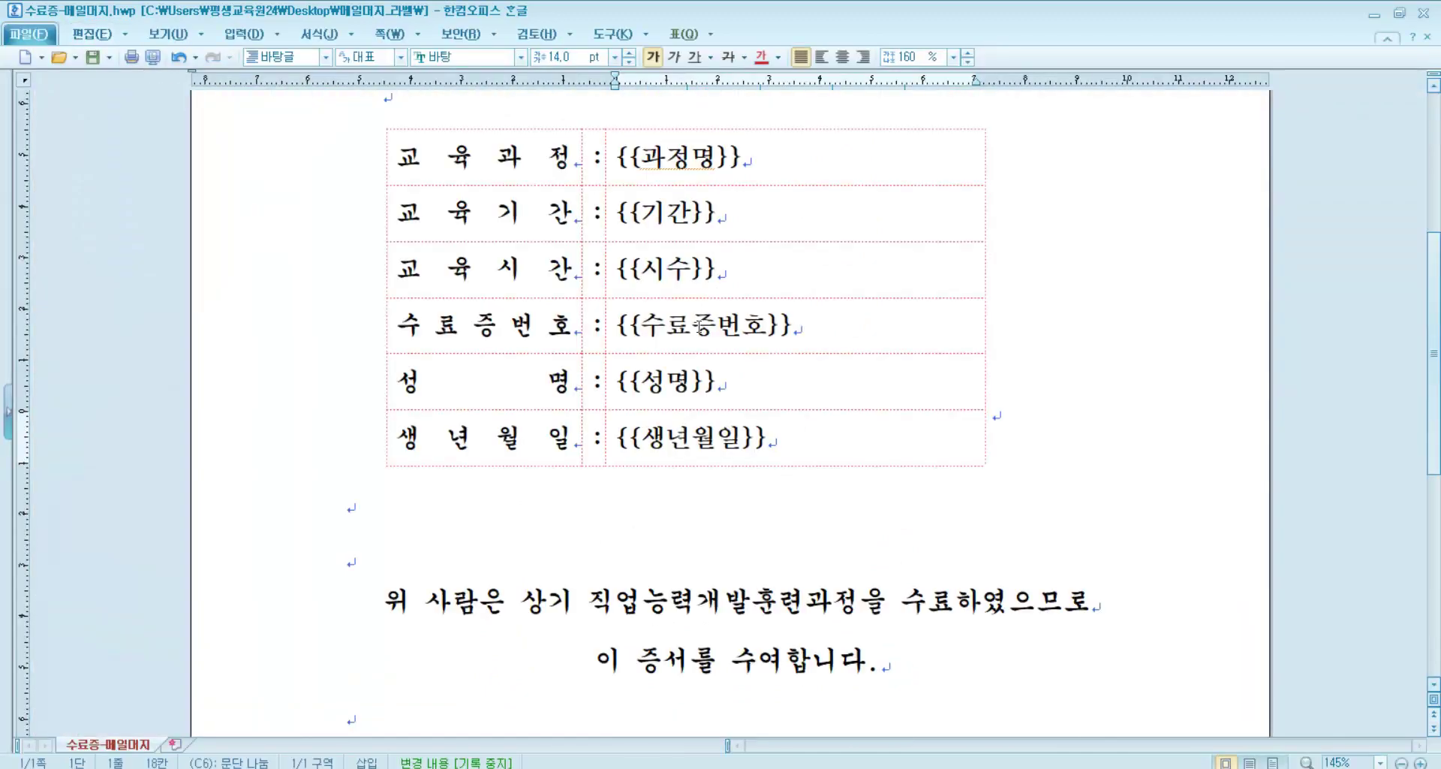
- Start creating a mail merge from the certificate template with the Excel file 인적사항2-엑셀소스 as the data source
scroll(738, 374, "down", 4)
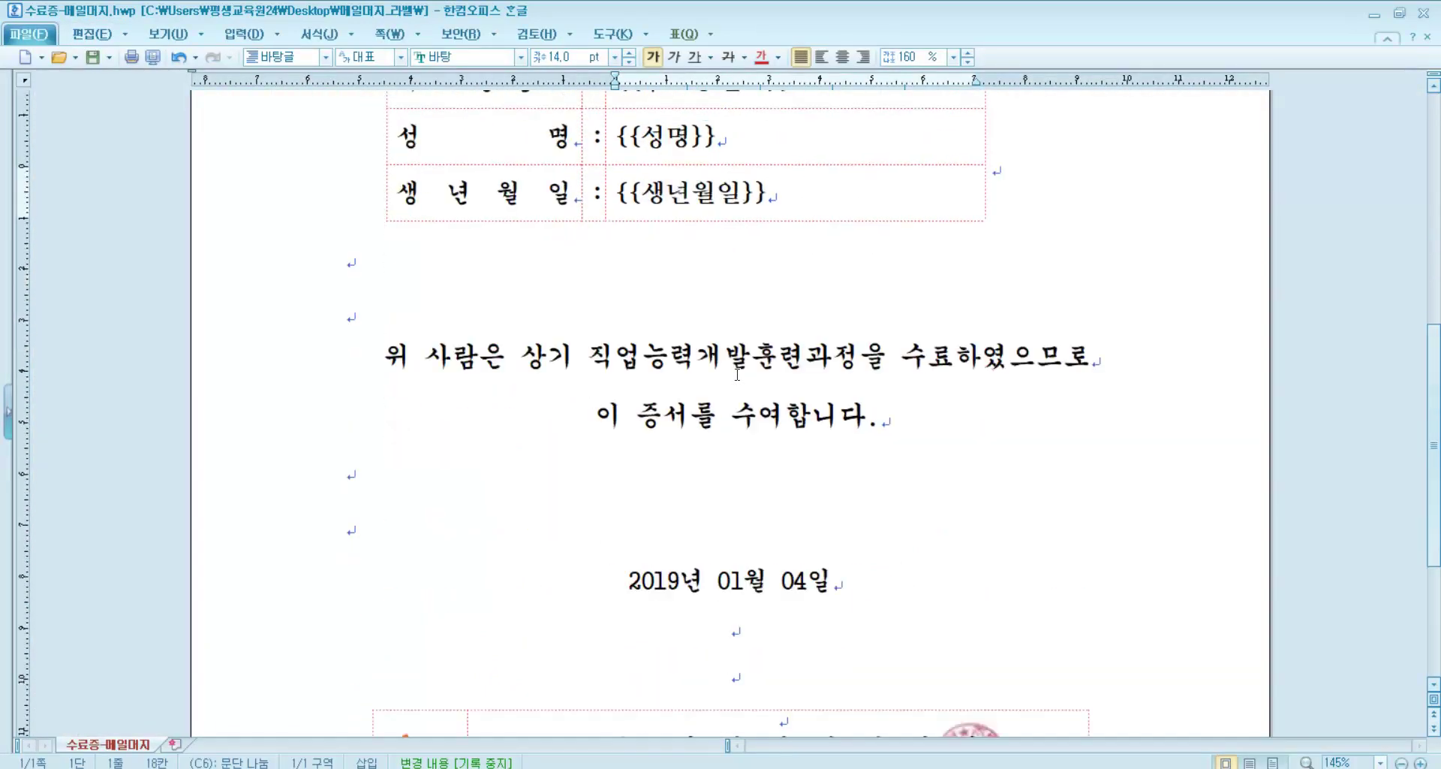
scroll(732, 364, "up", 1)
scroll(728, 362, "down", 3)
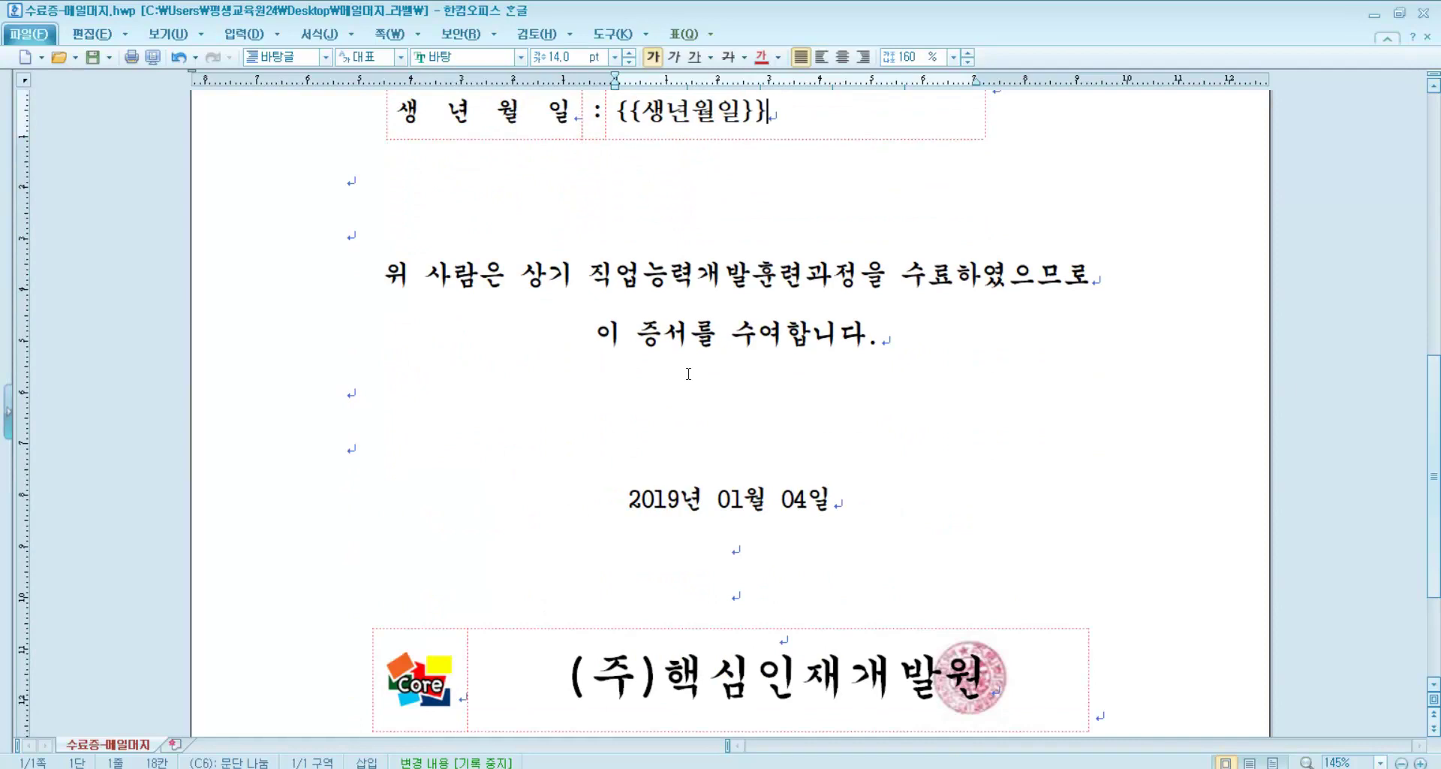
left_click(614, 34)
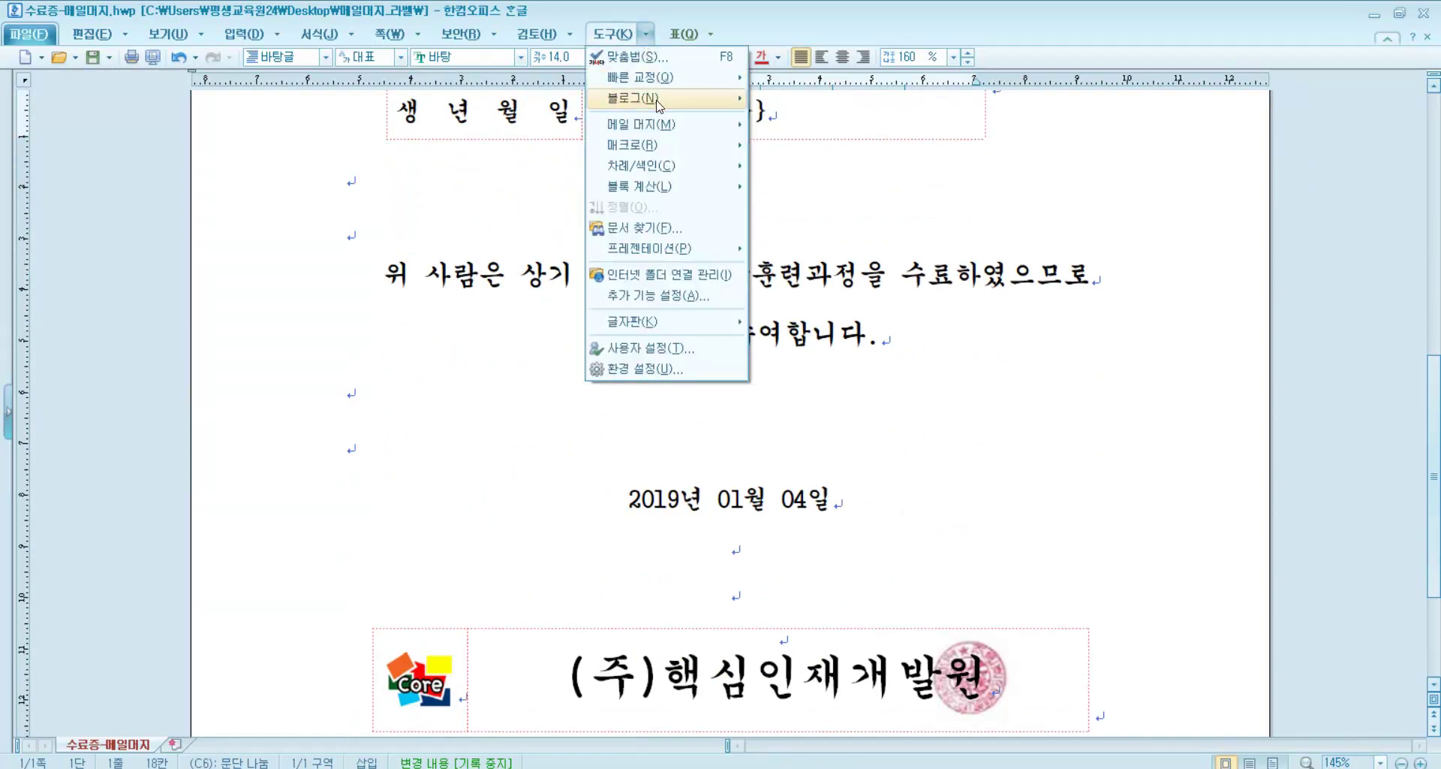
mouse_move(660, 126)
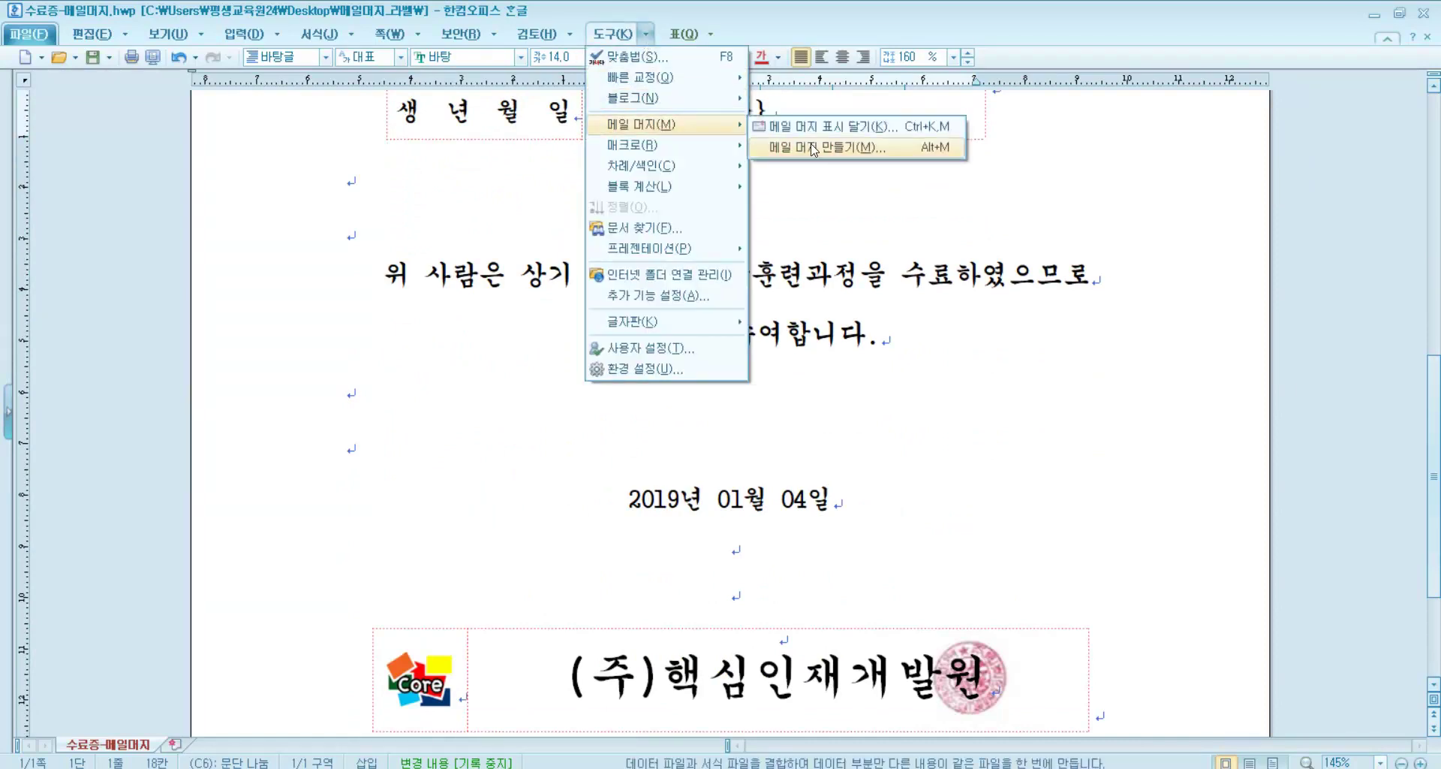
left_click(813, 148)
left_click_drag(736, 234, 813, 230)
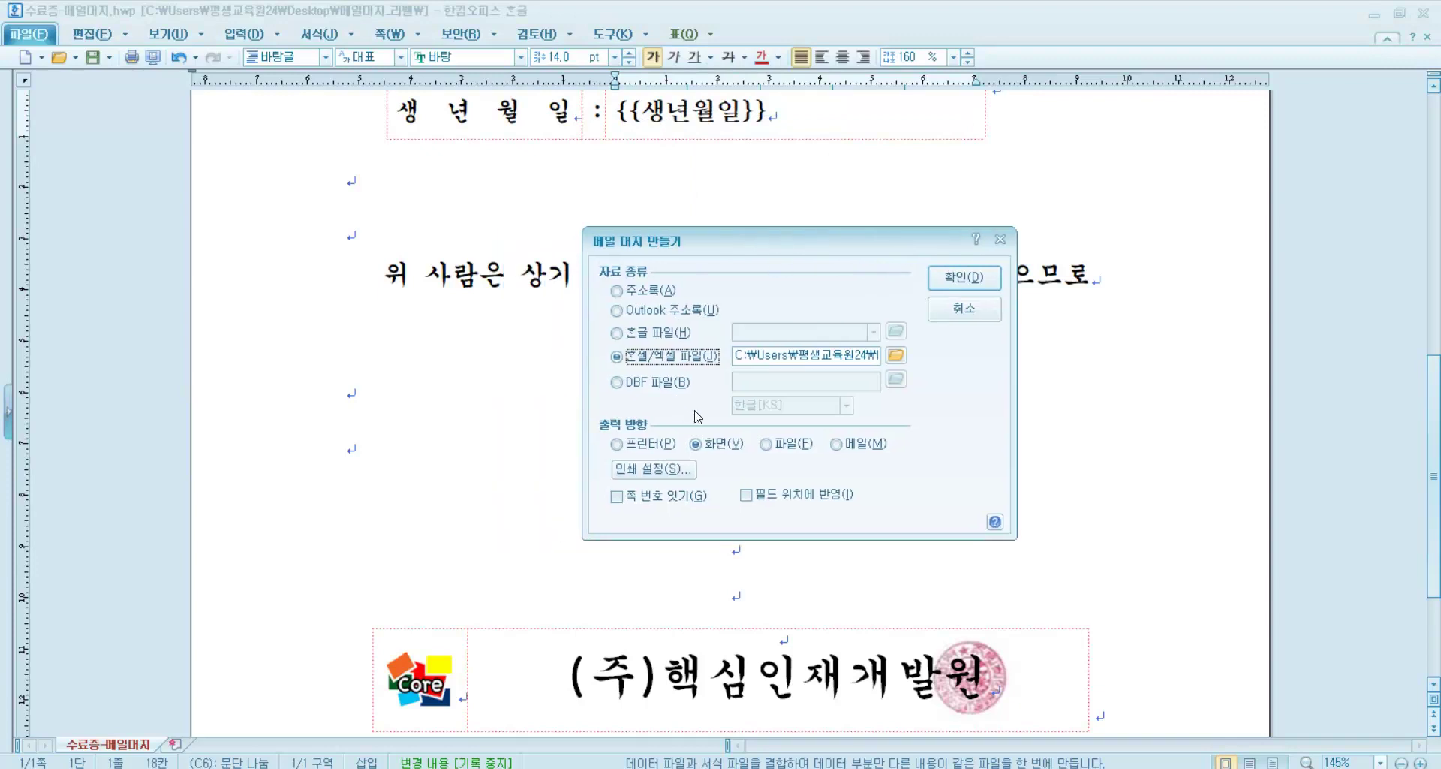
left_click(896, 355)
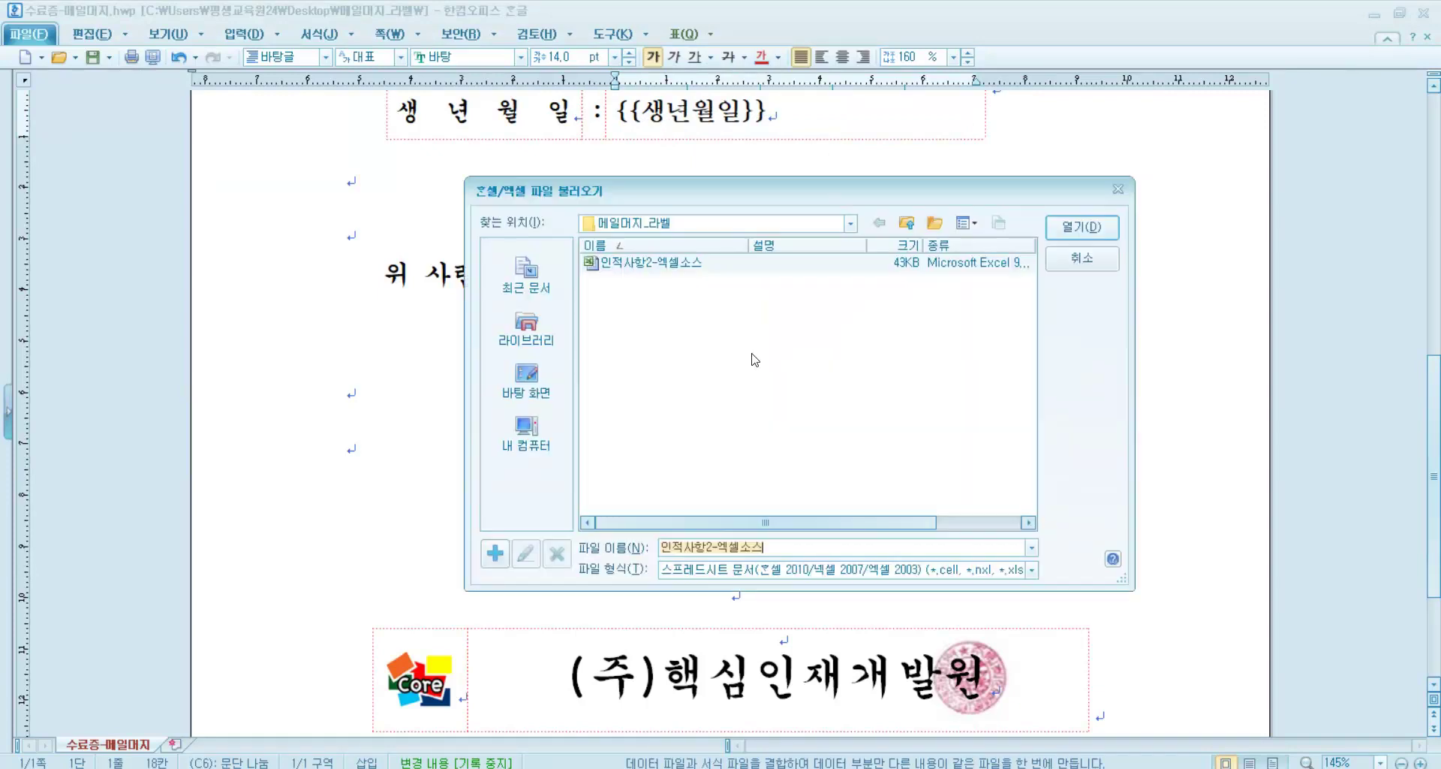
double_click(666, 264)
- Set the merge output to a file named 완성 in the 메일머지_라벨 folder
left_click(788, 446)
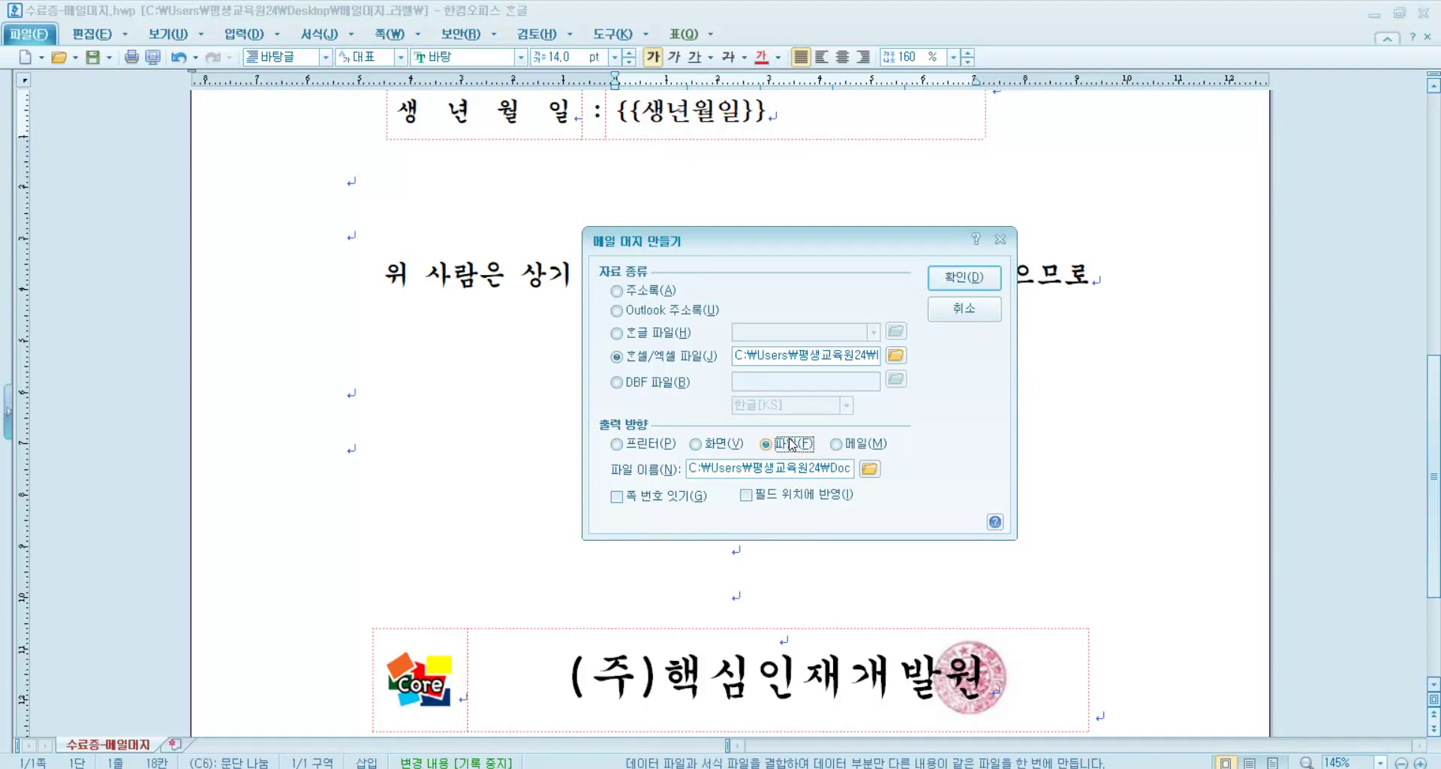
left_click(873, 471)
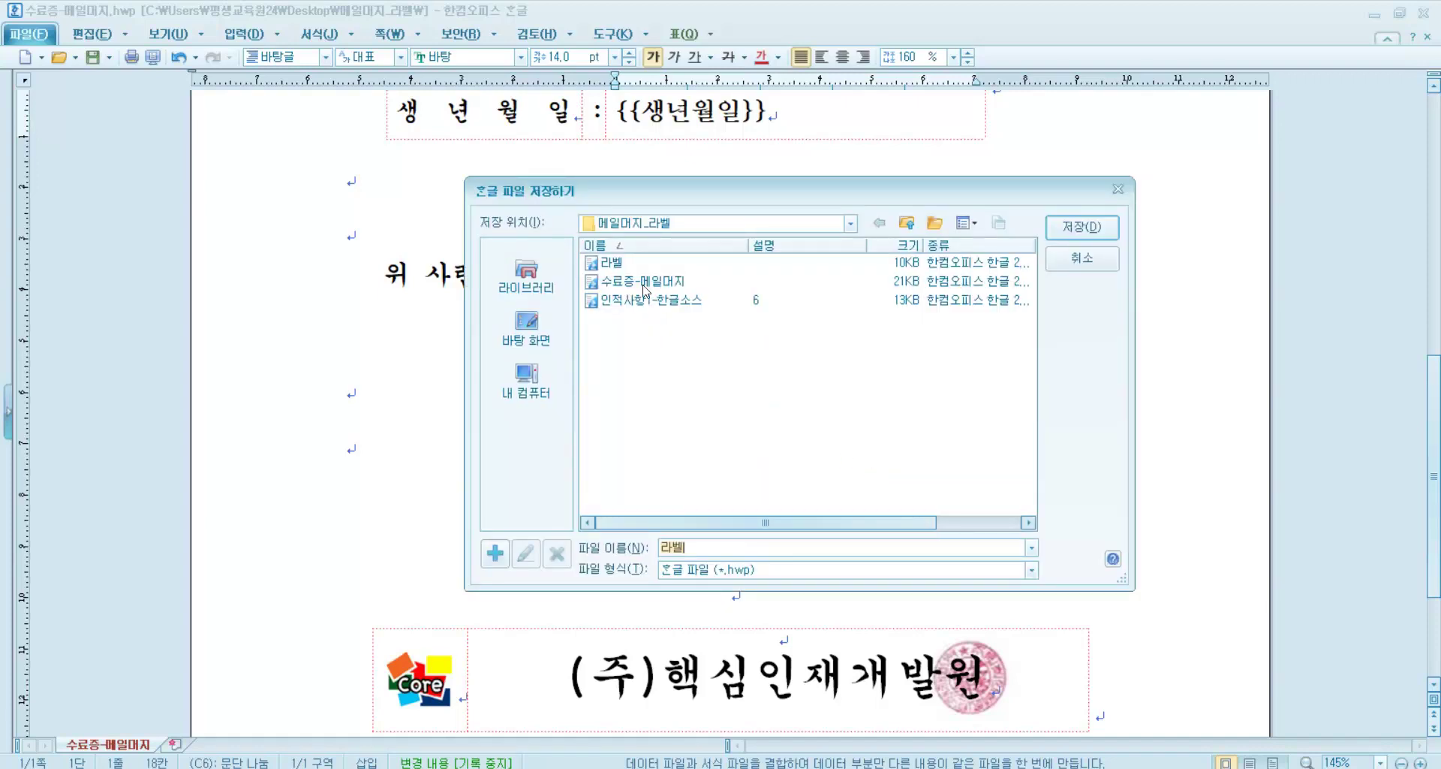
type("완ㅅ")
left_click(1062, 233)
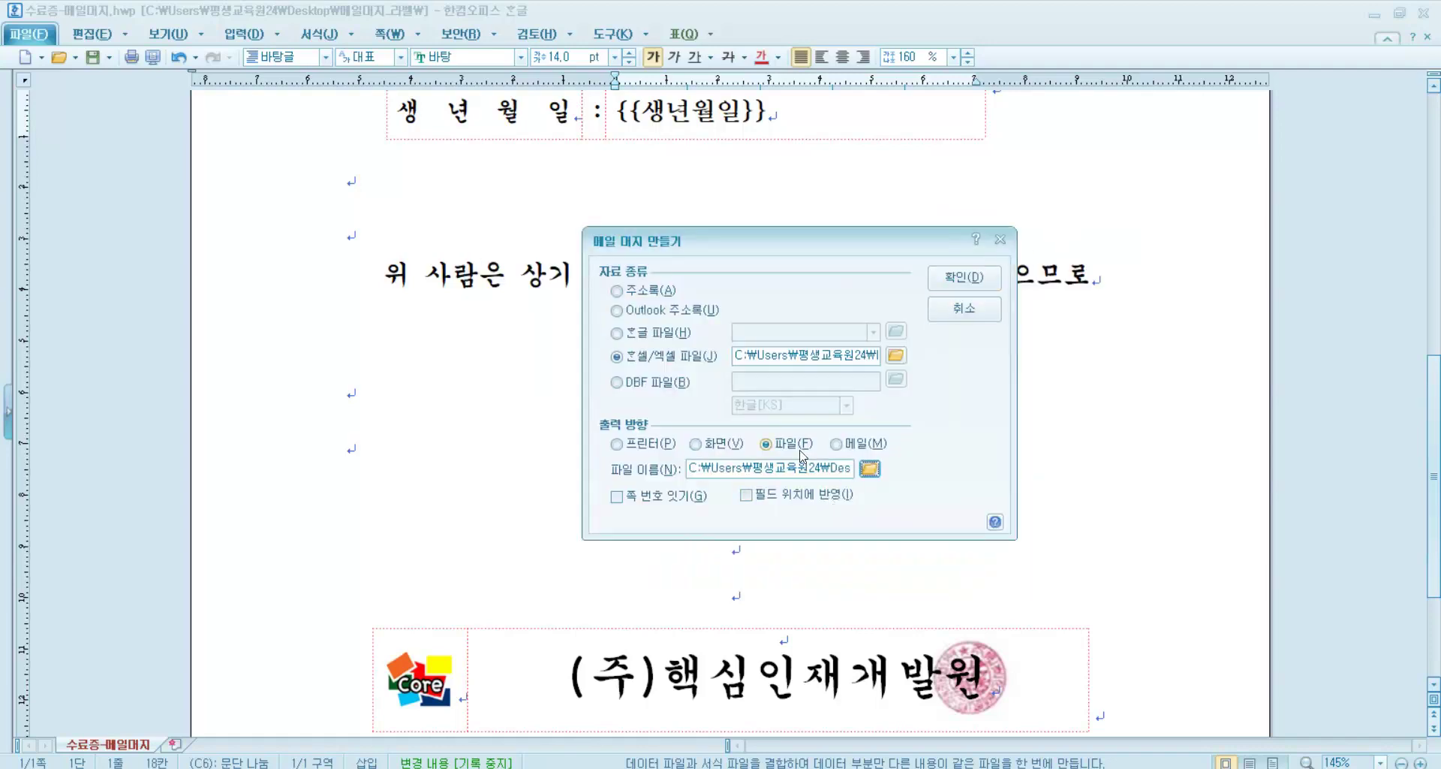
- Run the merge to file using the 명단 sheet with all of its records selected
left_click(965, 279)
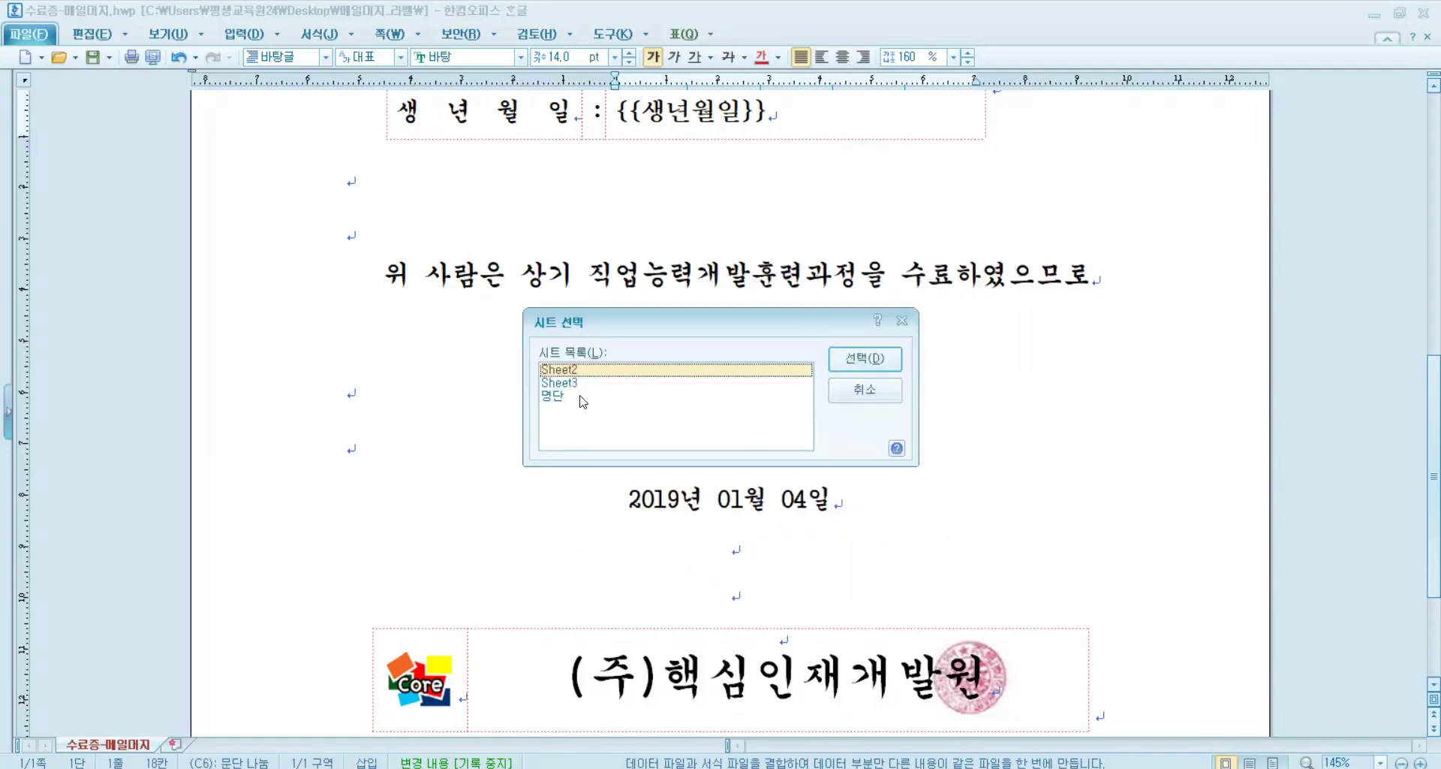
left_click(580, 396)
left_click(852, 362)
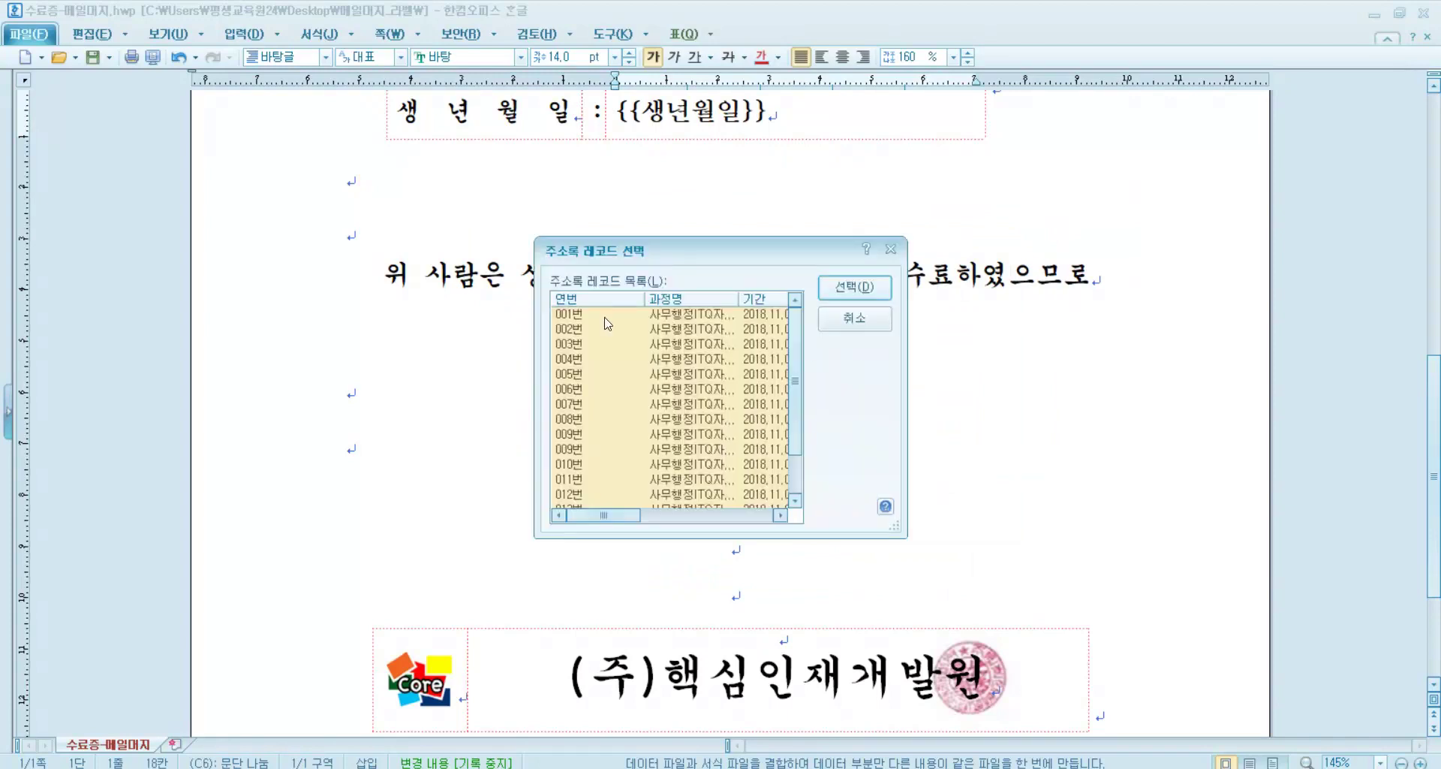
left_click(856, 287)
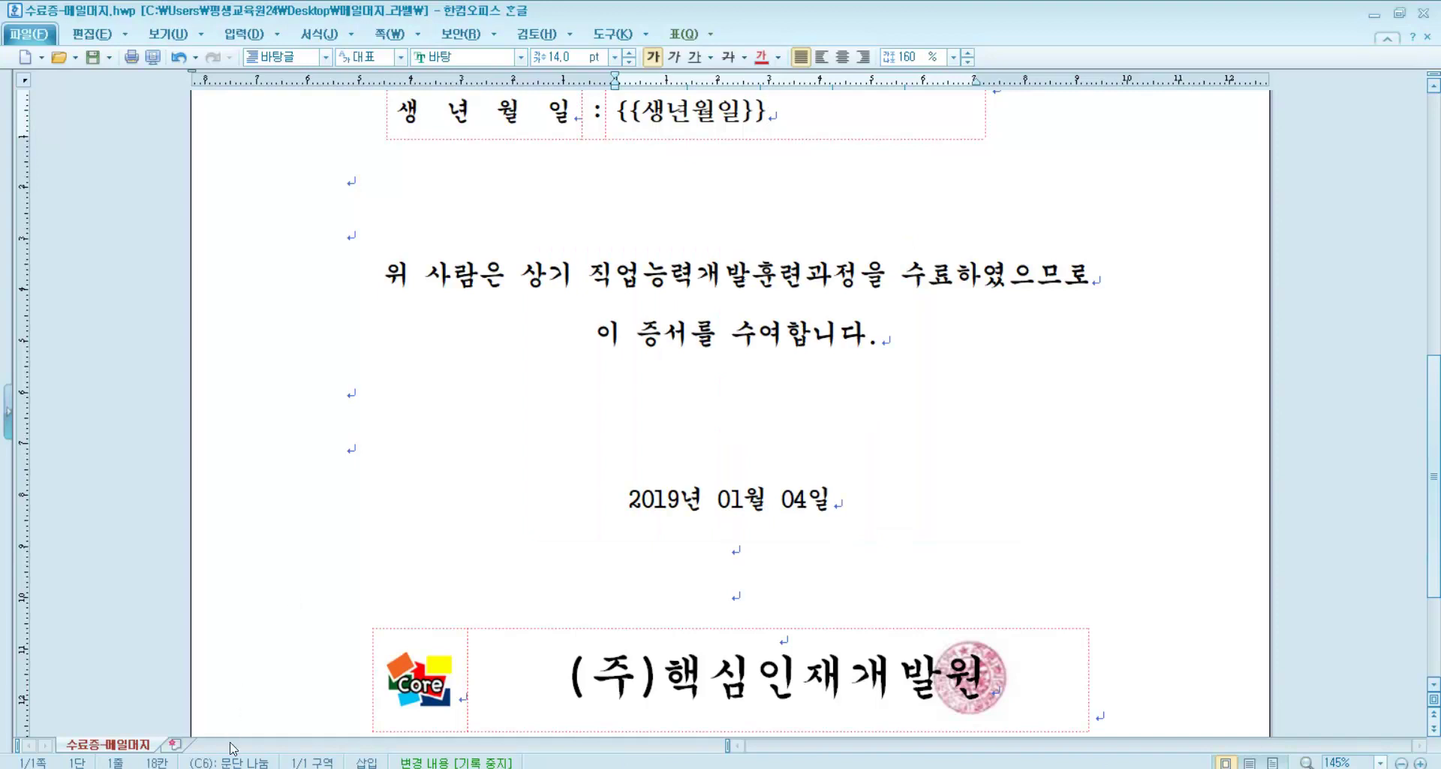
- Switch to the 메일머지_라벨 folder in File Explorer and open the merged file 완성
mouse_move(210, 766)
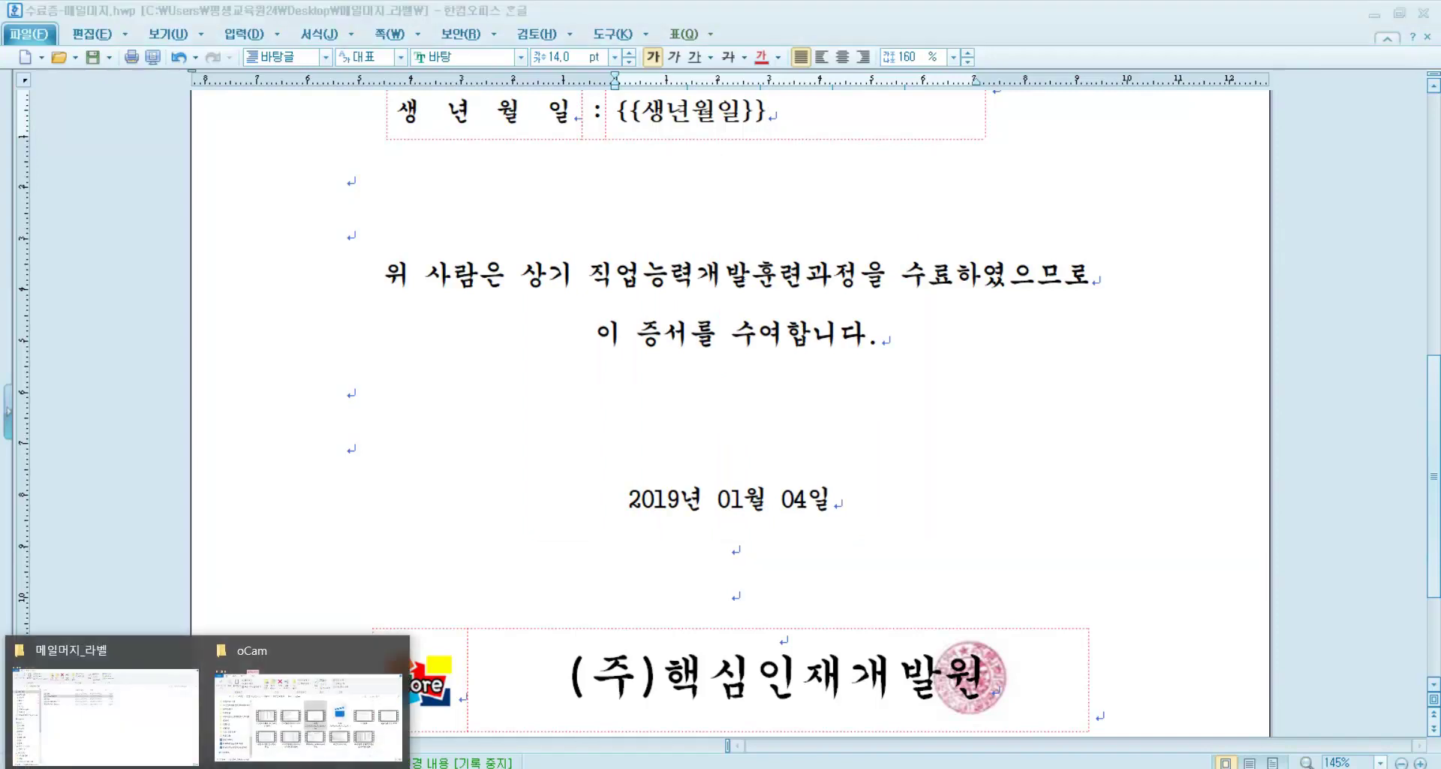
left_click(165, 709)
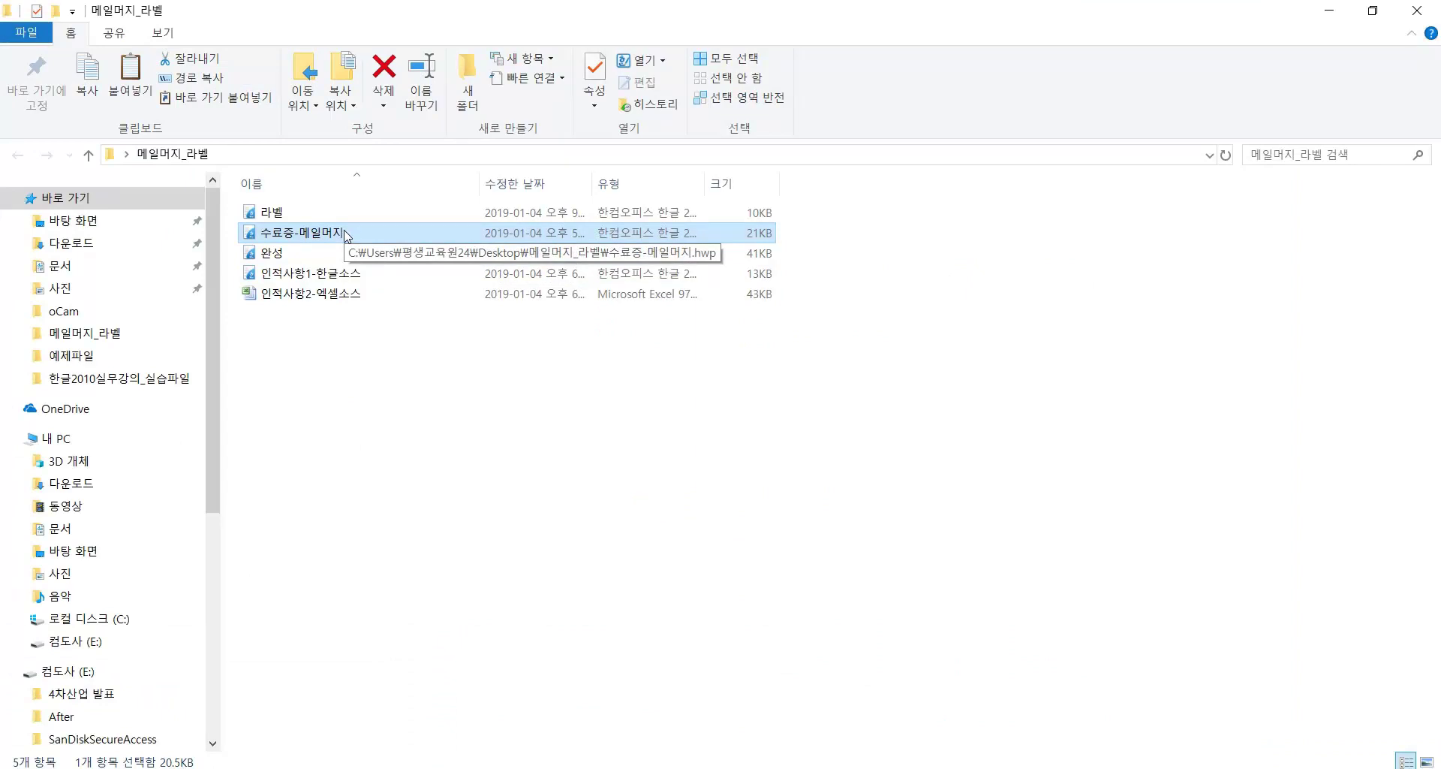
left_click(309, 259)
double_click(308, 259)
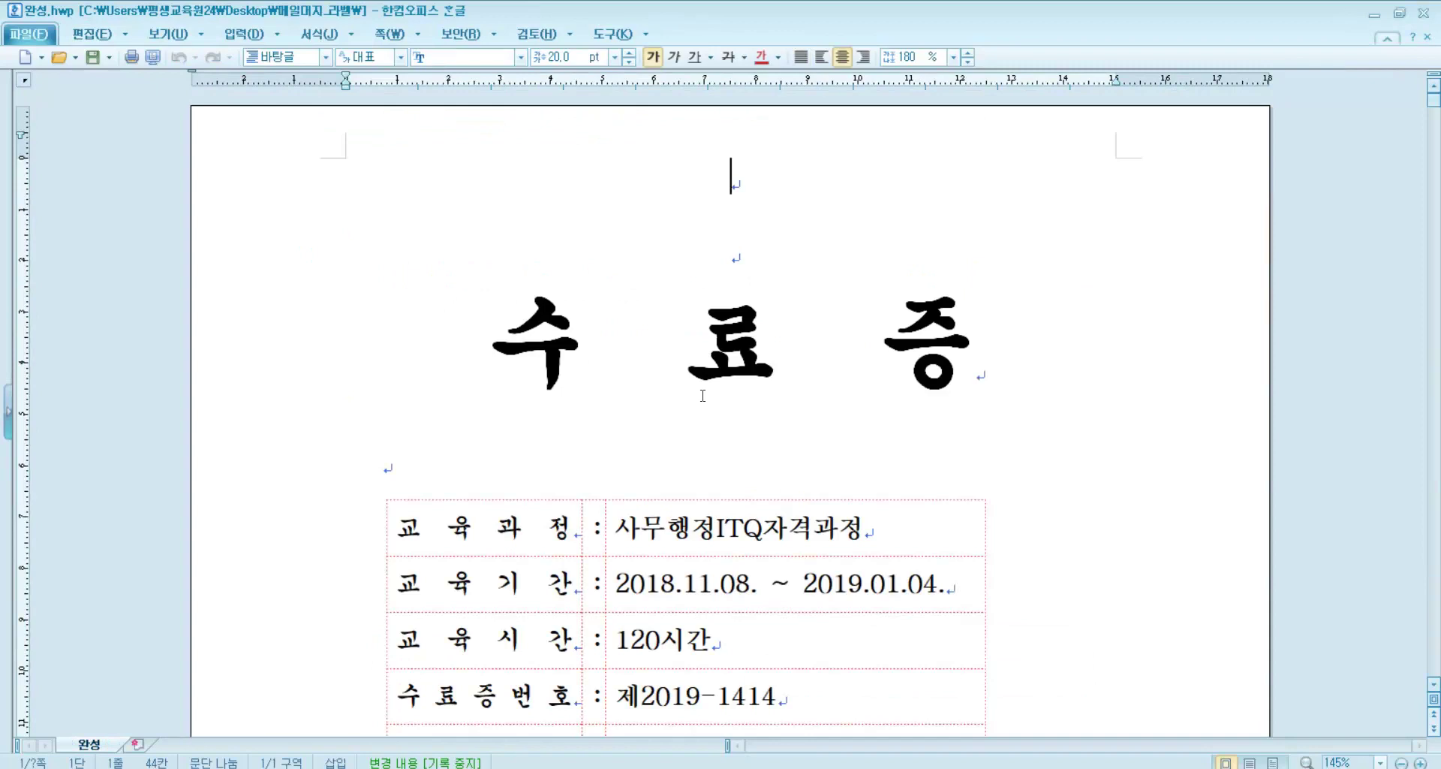
- Examine the merged certificates in 완성 page by page, checking the trainee details, and close the document
scroll(702, 396, "down", 5)
scroll(693, 378, "down", 15)
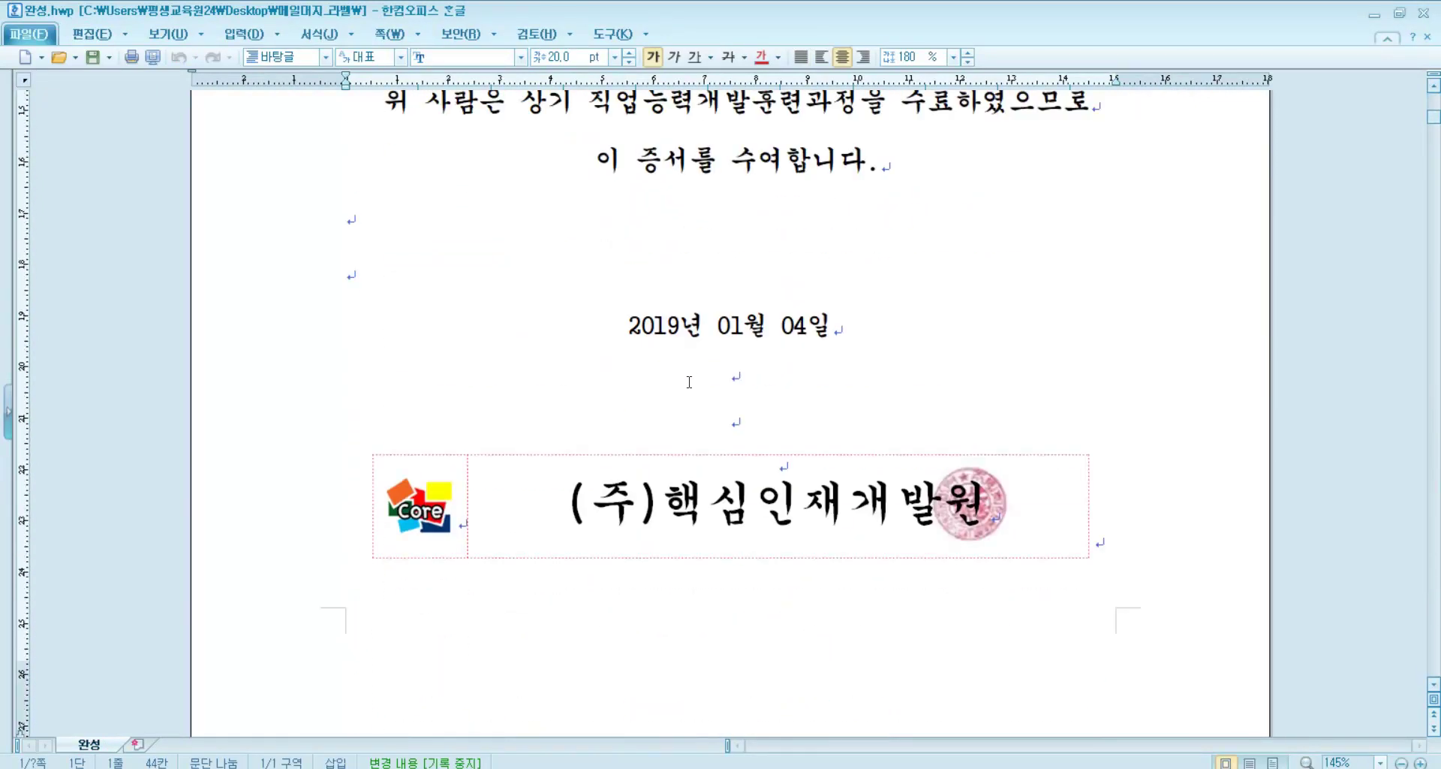
scroll(689, 395, "down", 20)
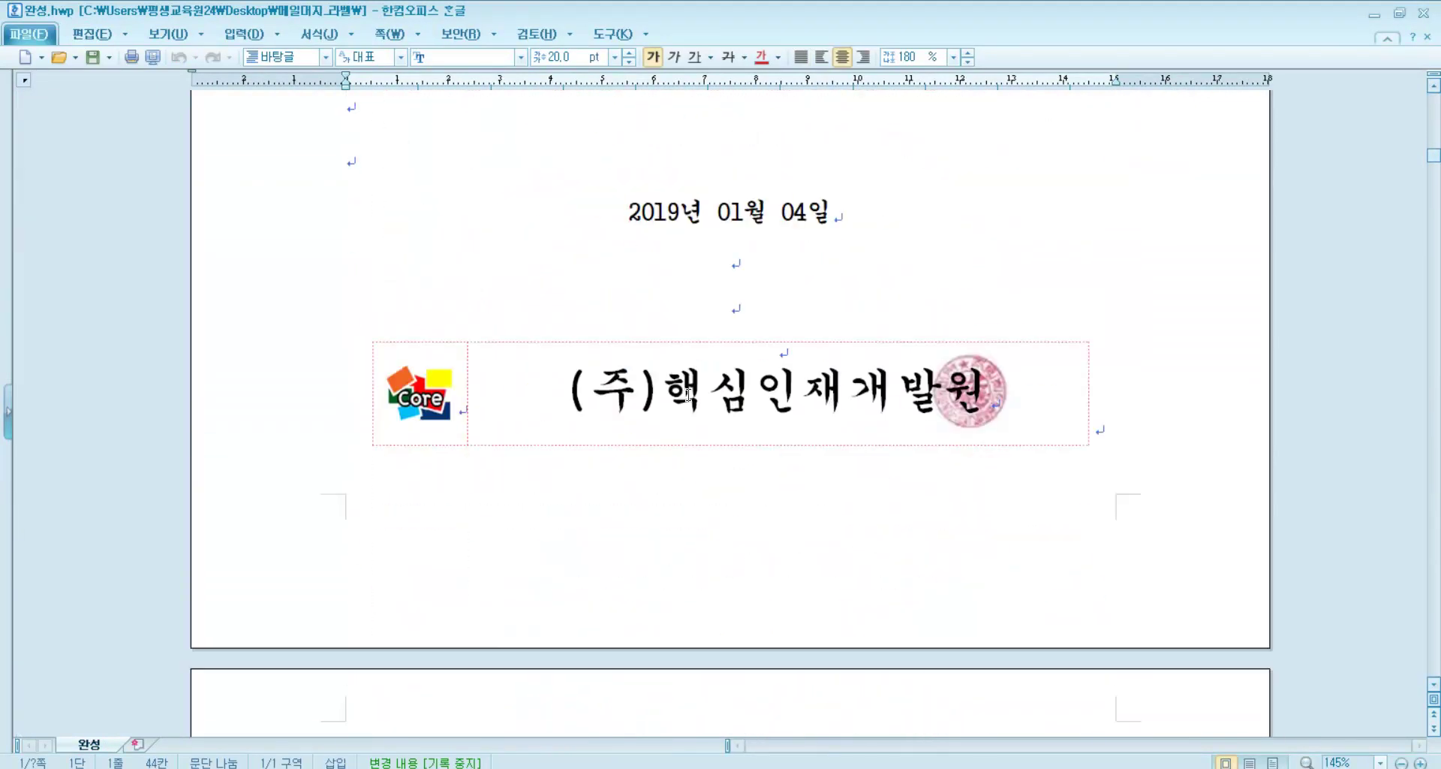
scroll(689, 396, "down", 20)
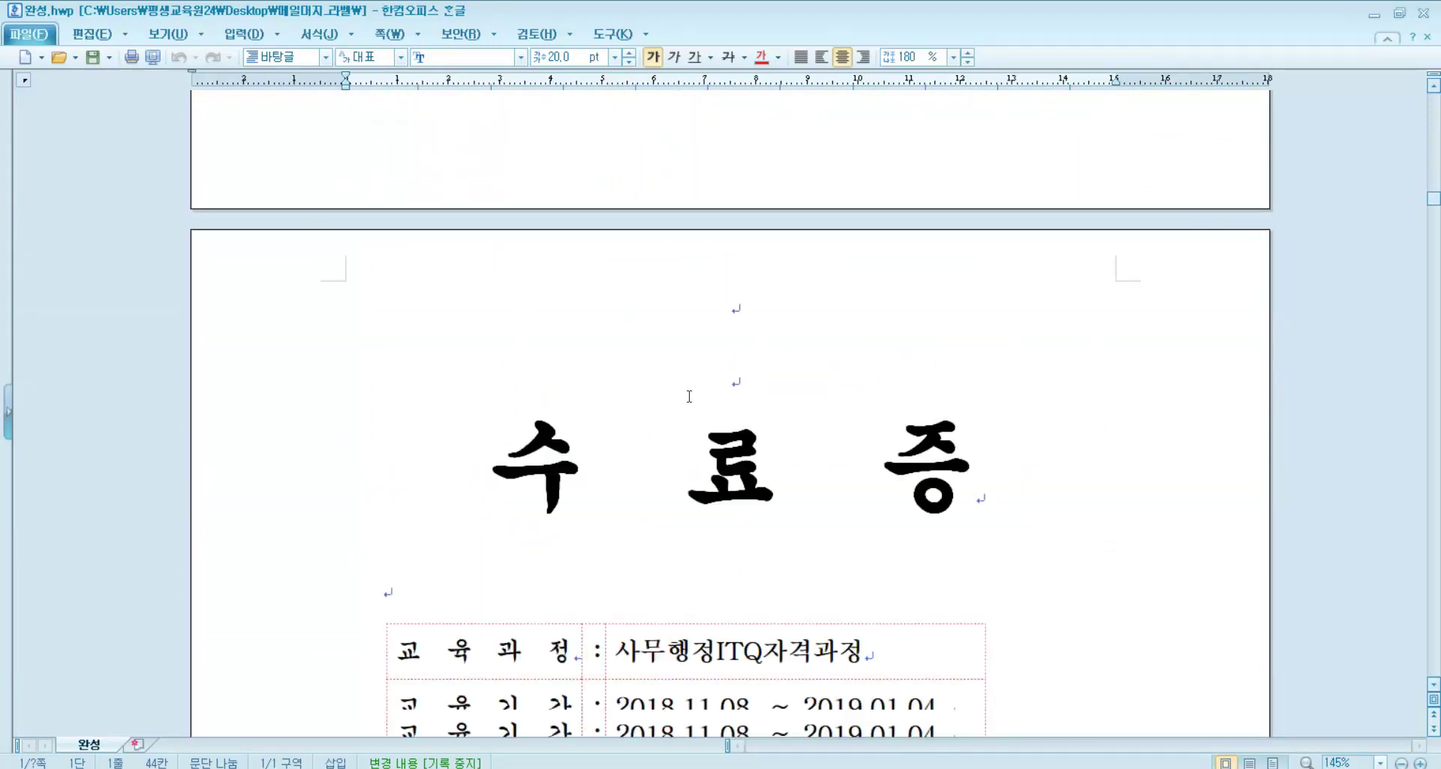
scroll(693, 423, "down", 20)
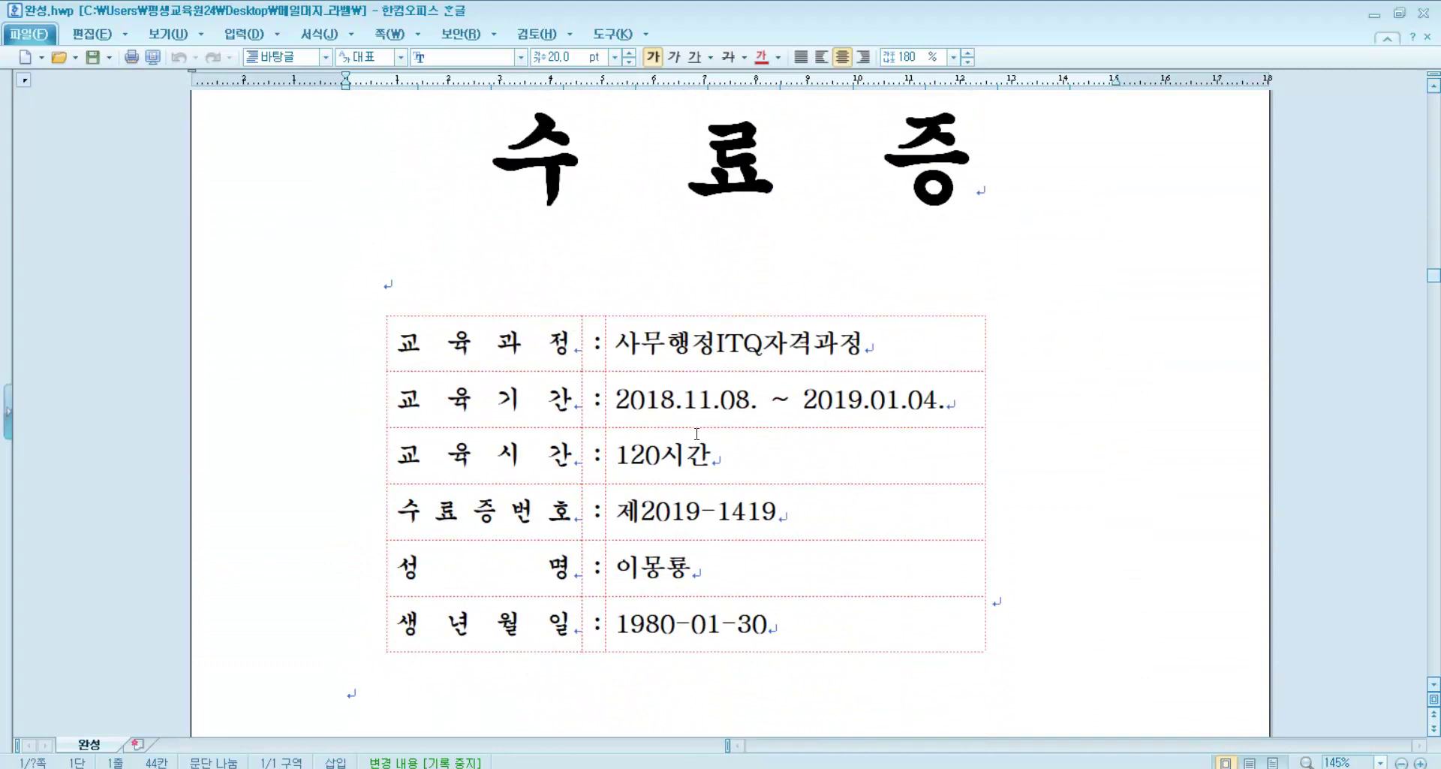
scroll(697, 434, "down", 18)
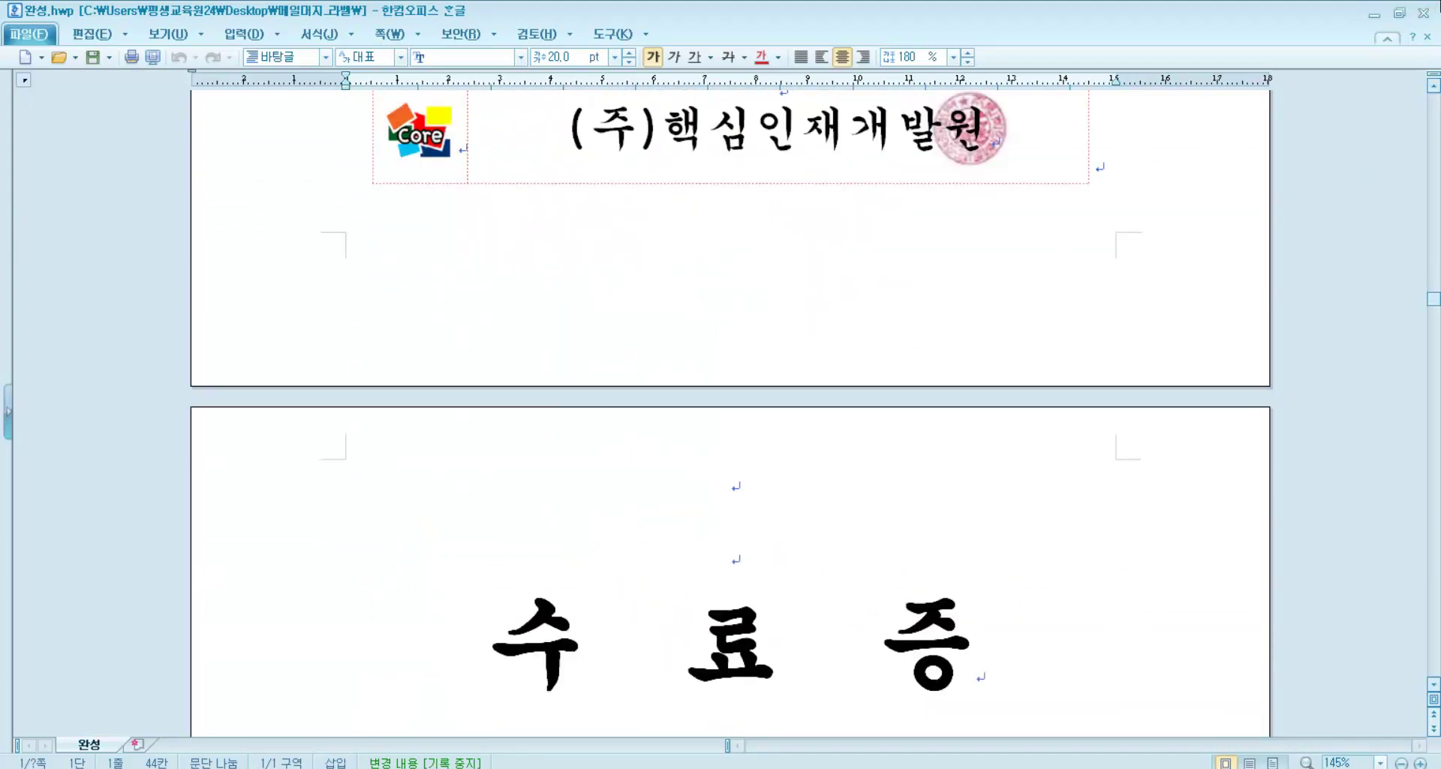
left_click(1424, 13)
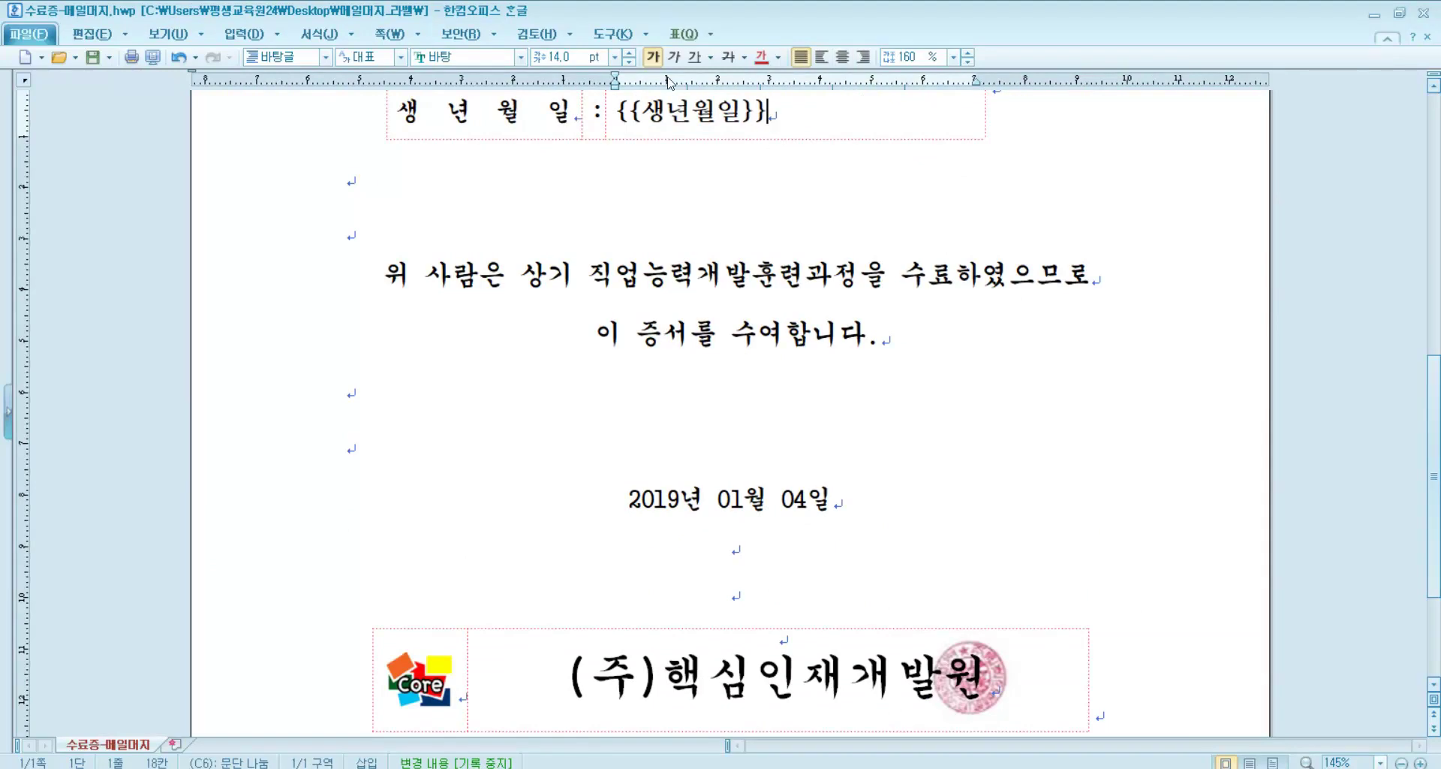
left_click(612, 34)
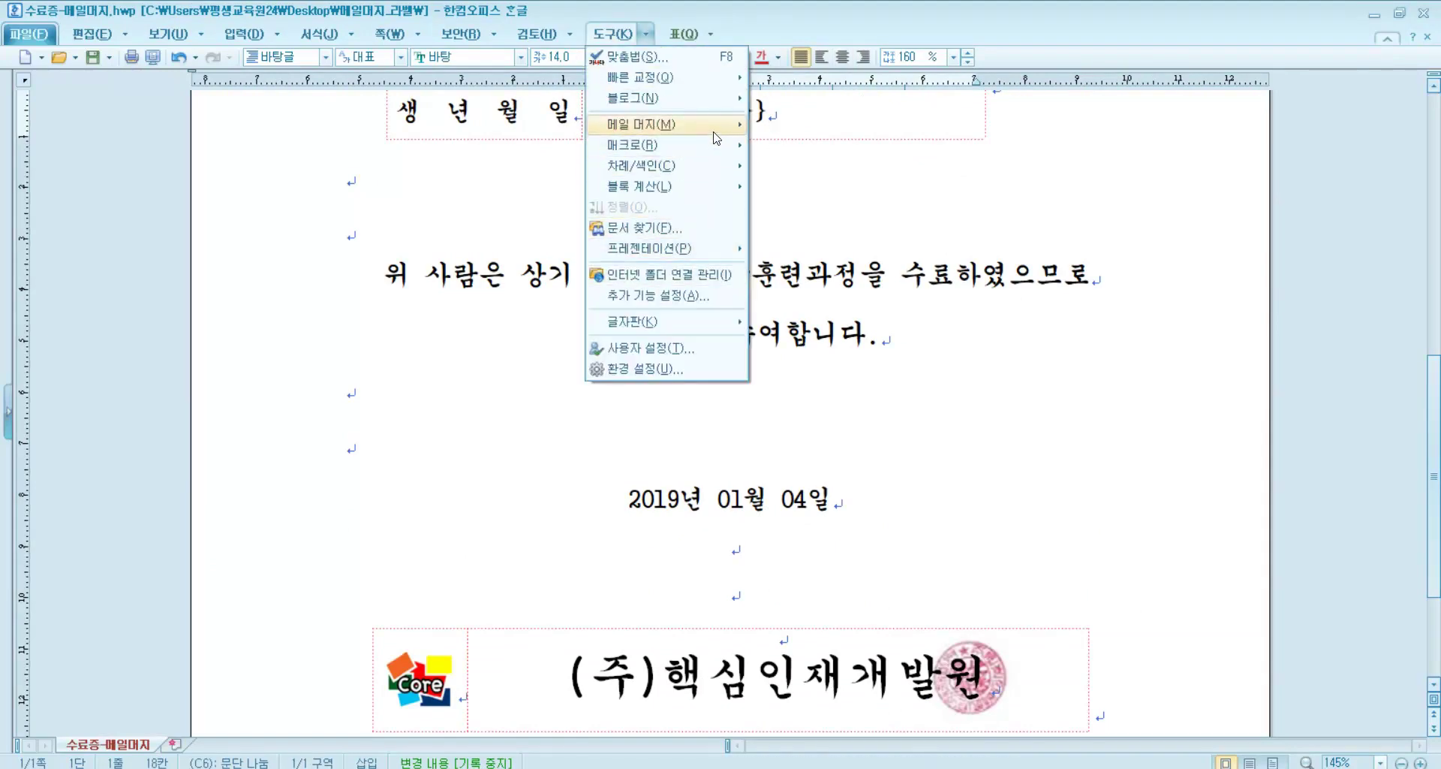
mouse_move(717, 126)
key("alt+m")
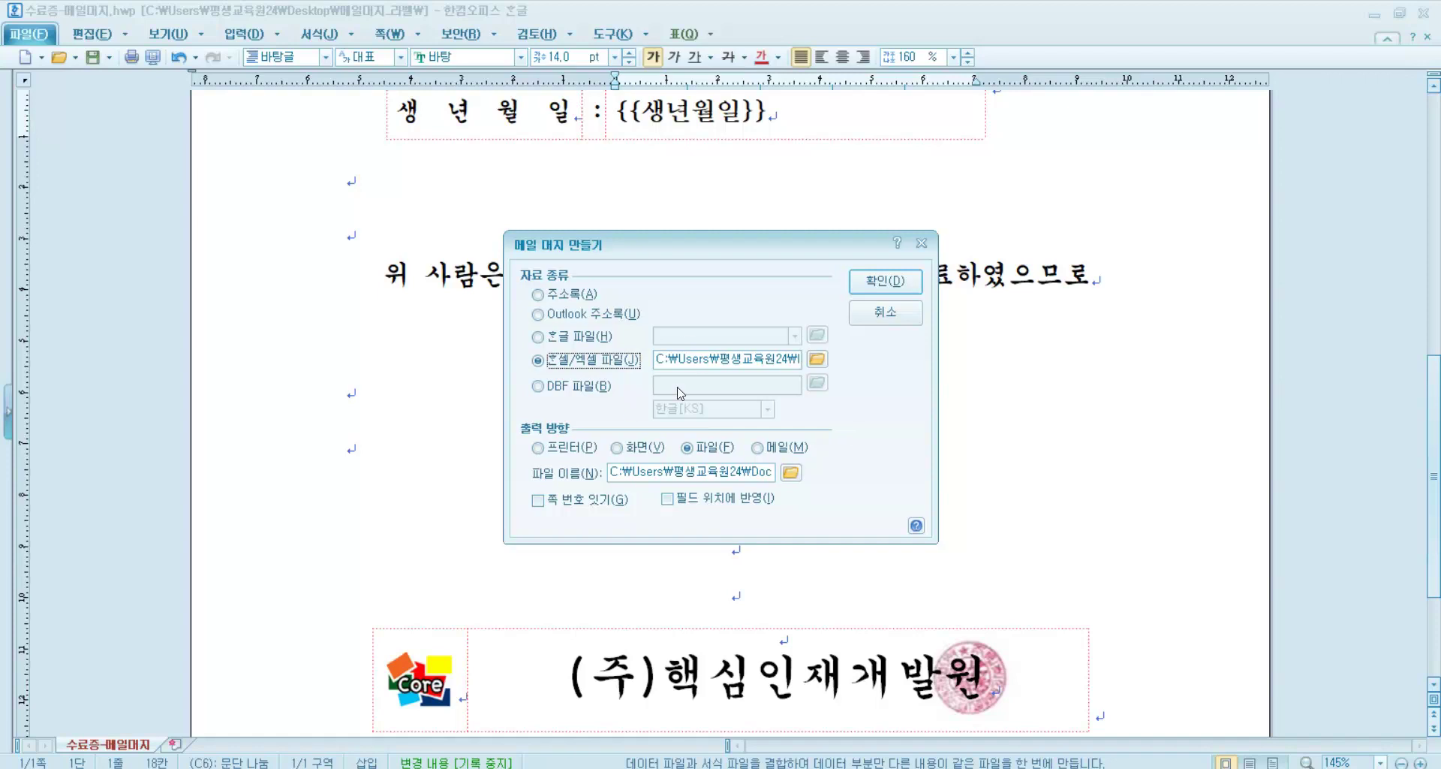
left_click(880, 317)
- Review the certificate template, checking the merge-field cells from 과정명 to 생년월일 and the fixed text around them
scroll(686, 327, "up", 5)
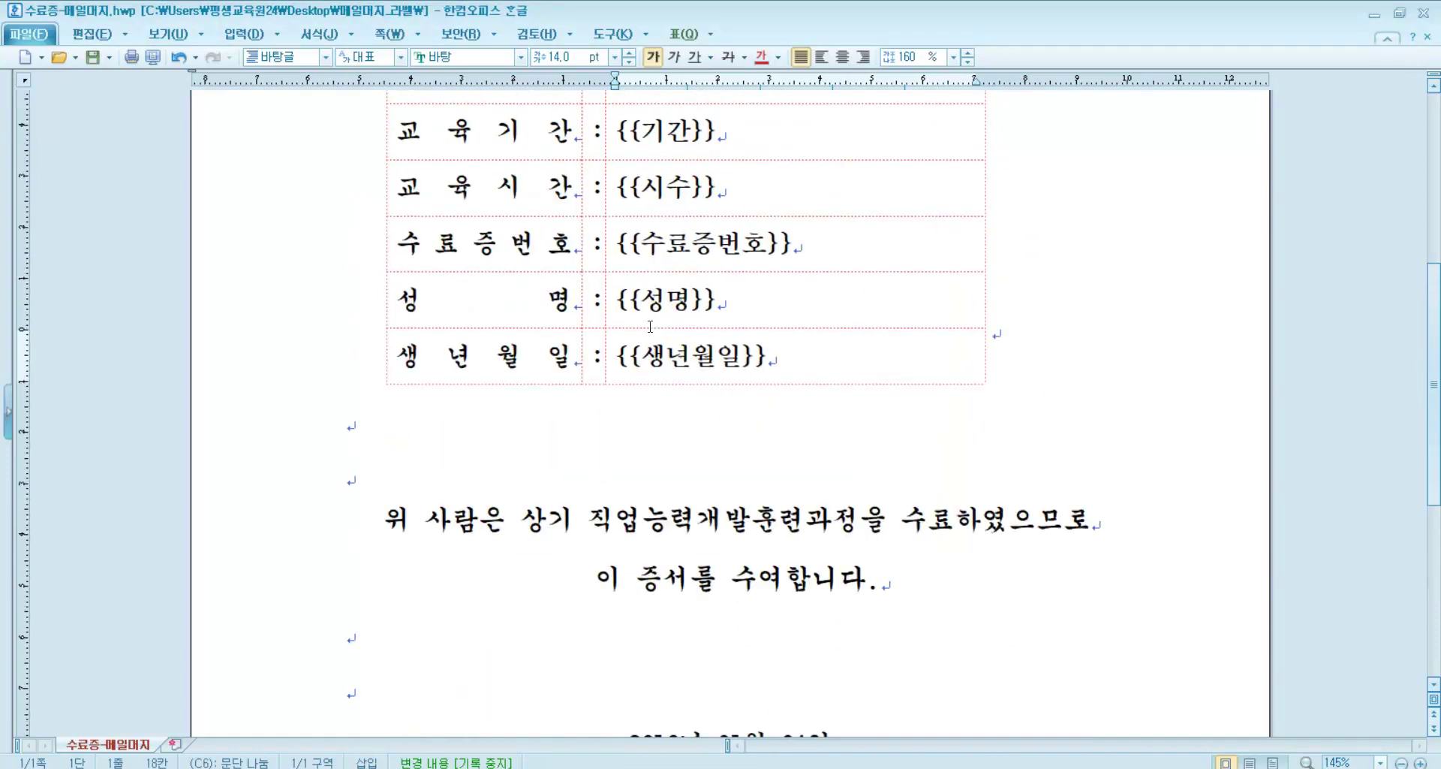
scroll(650, 326, "up", 2)
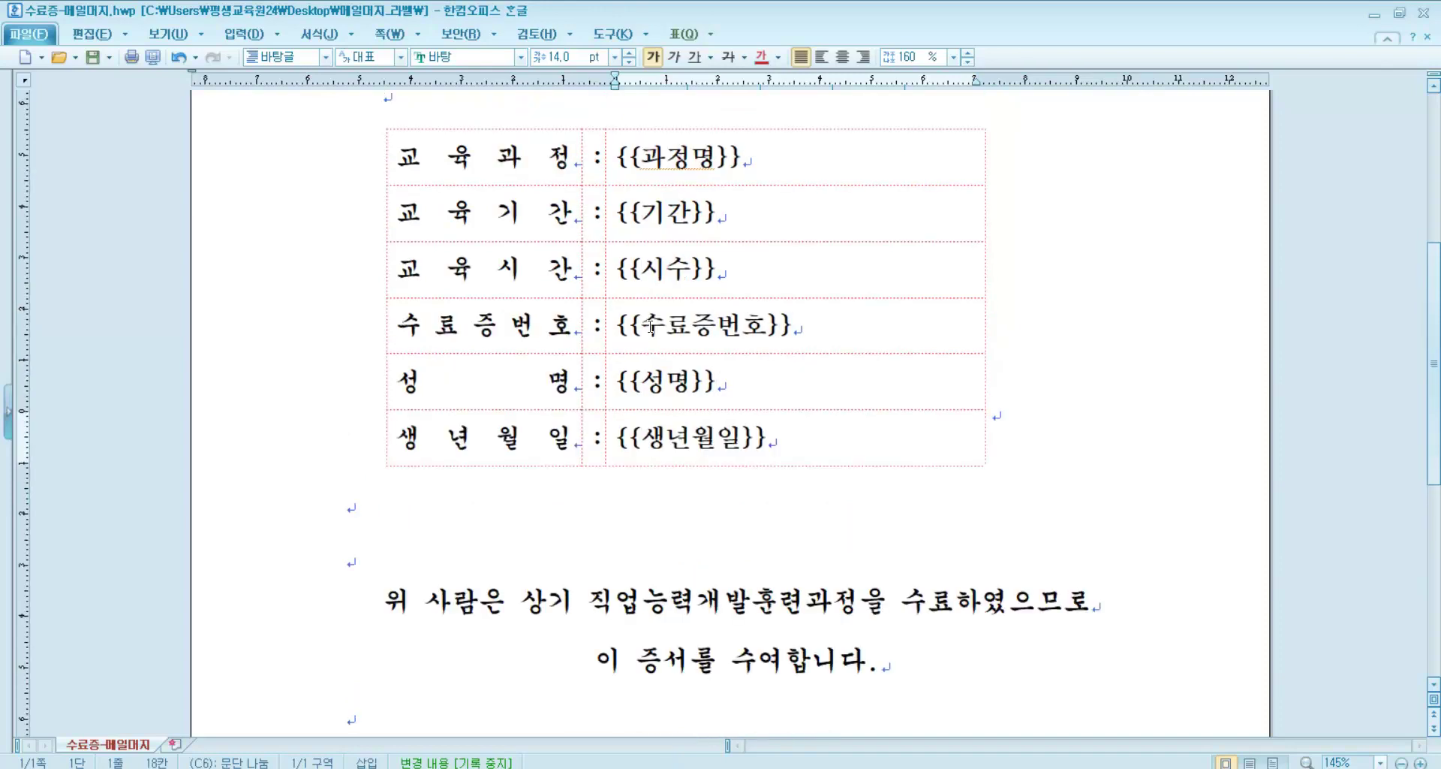
left_click_drag(713, 160, 717, 434)
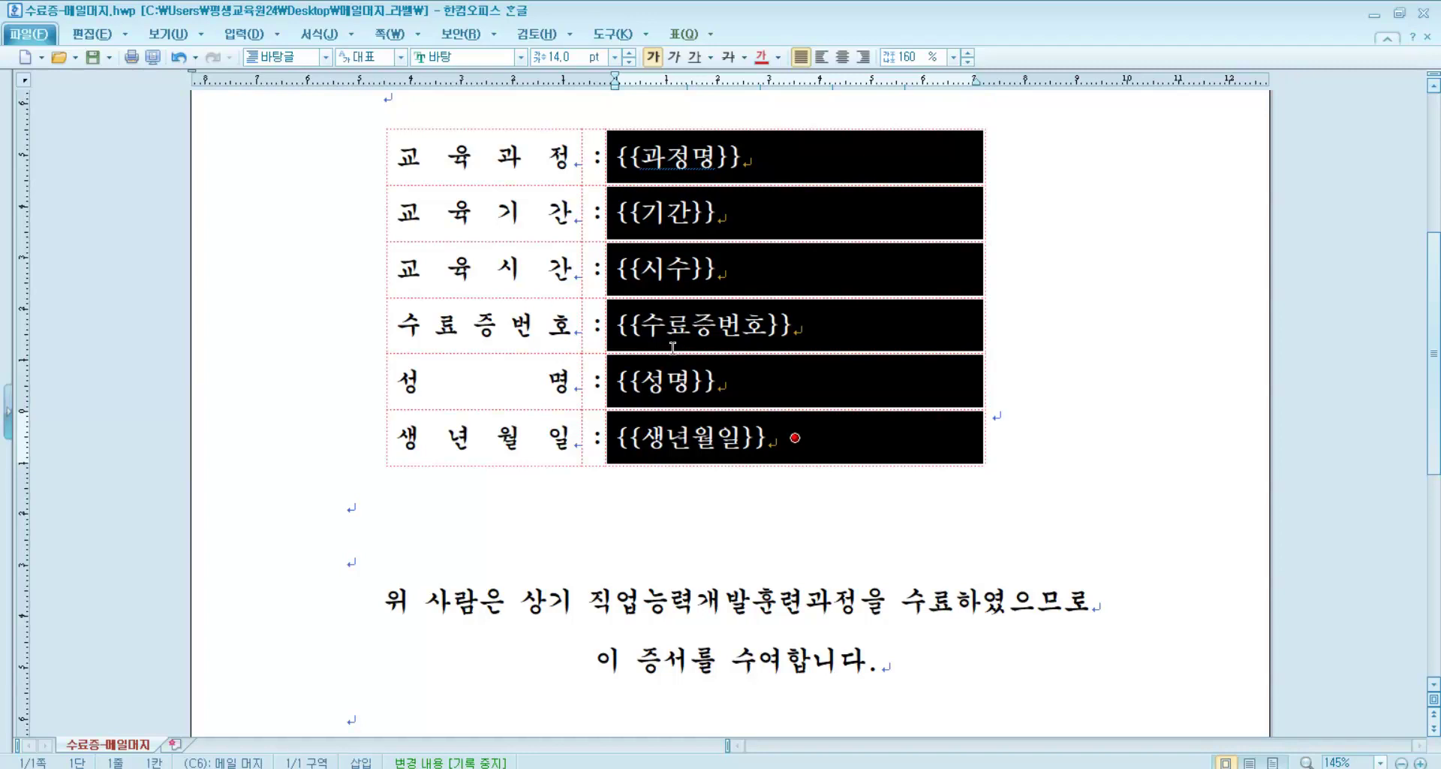
left_click(683, 172)
left_click(682, 232)
left_click(681, 331)
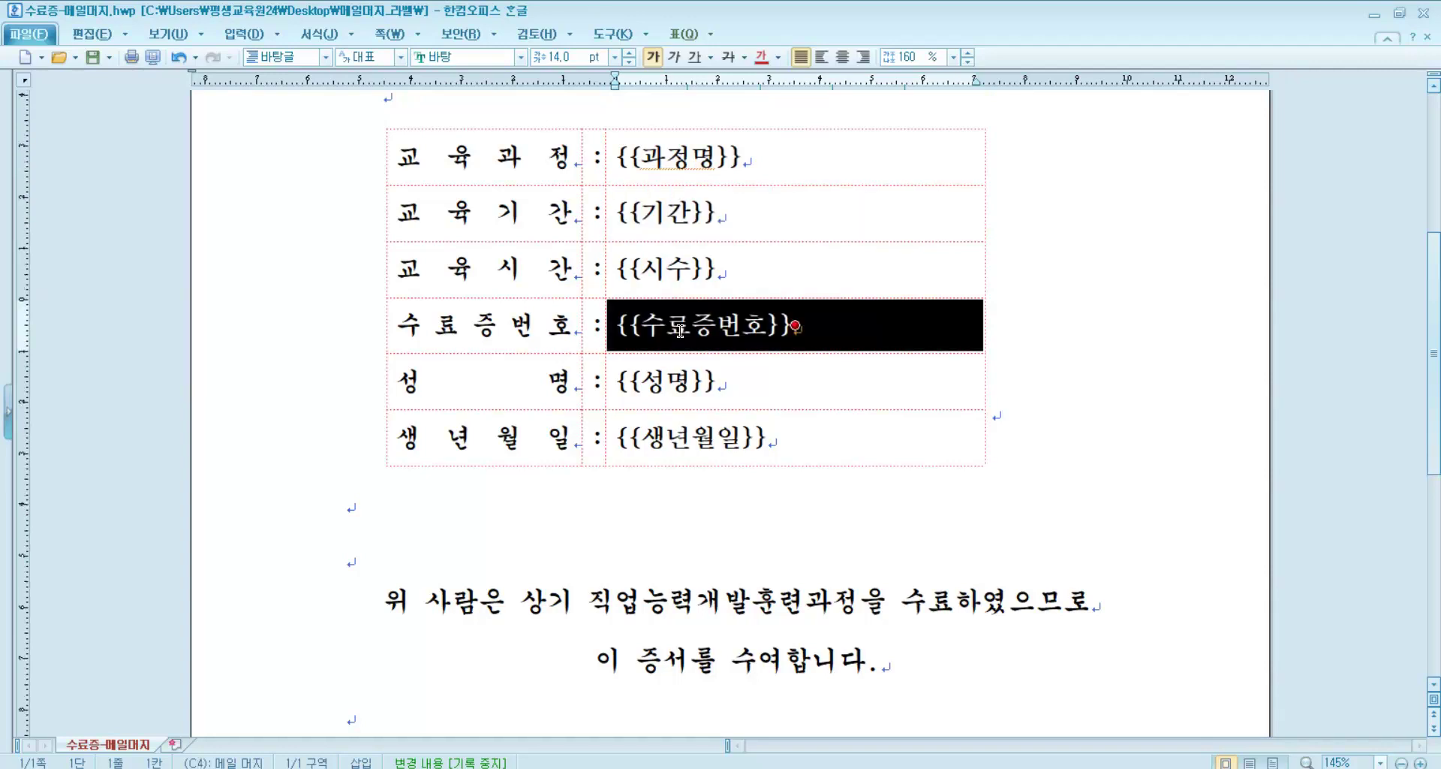
left_click(684, 373)
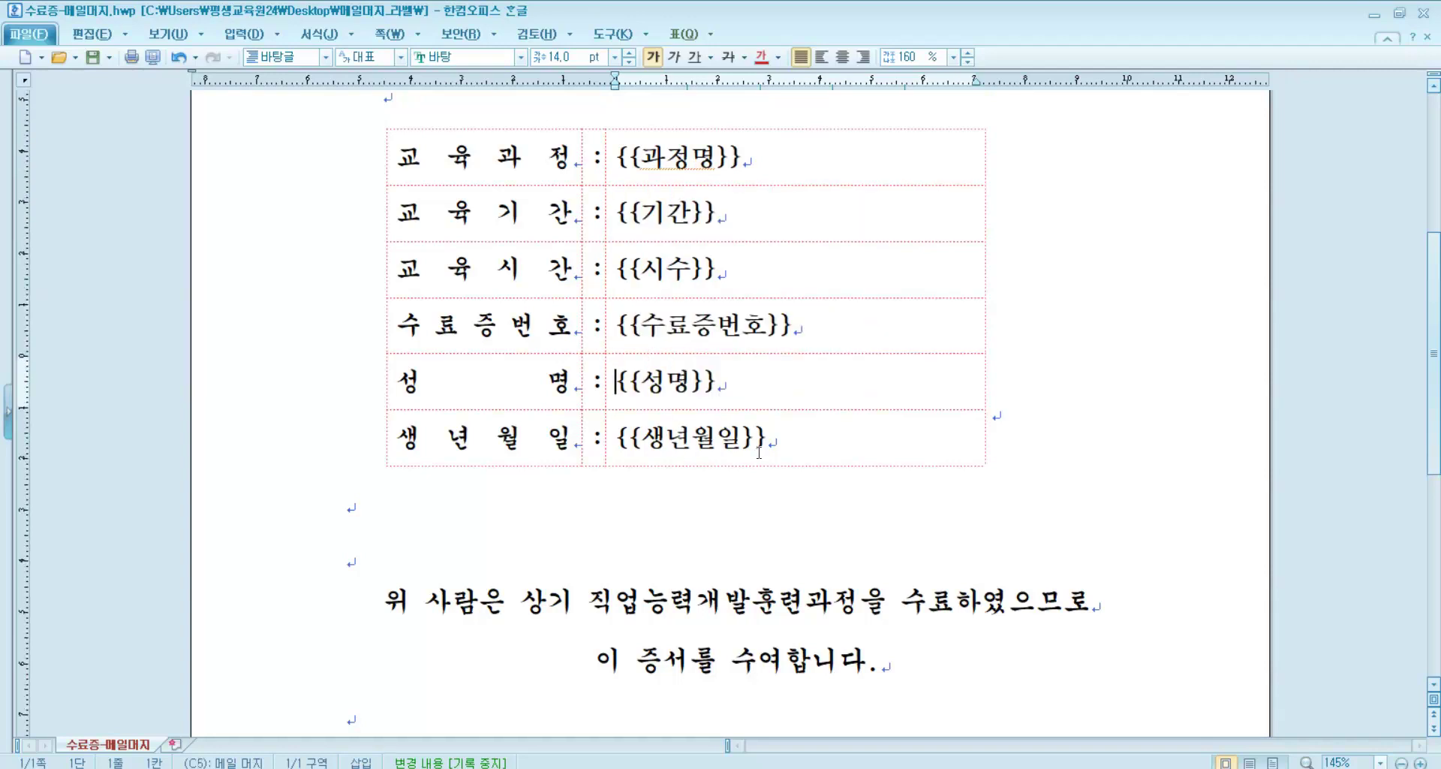
scroll(747, 408, "up", 3)
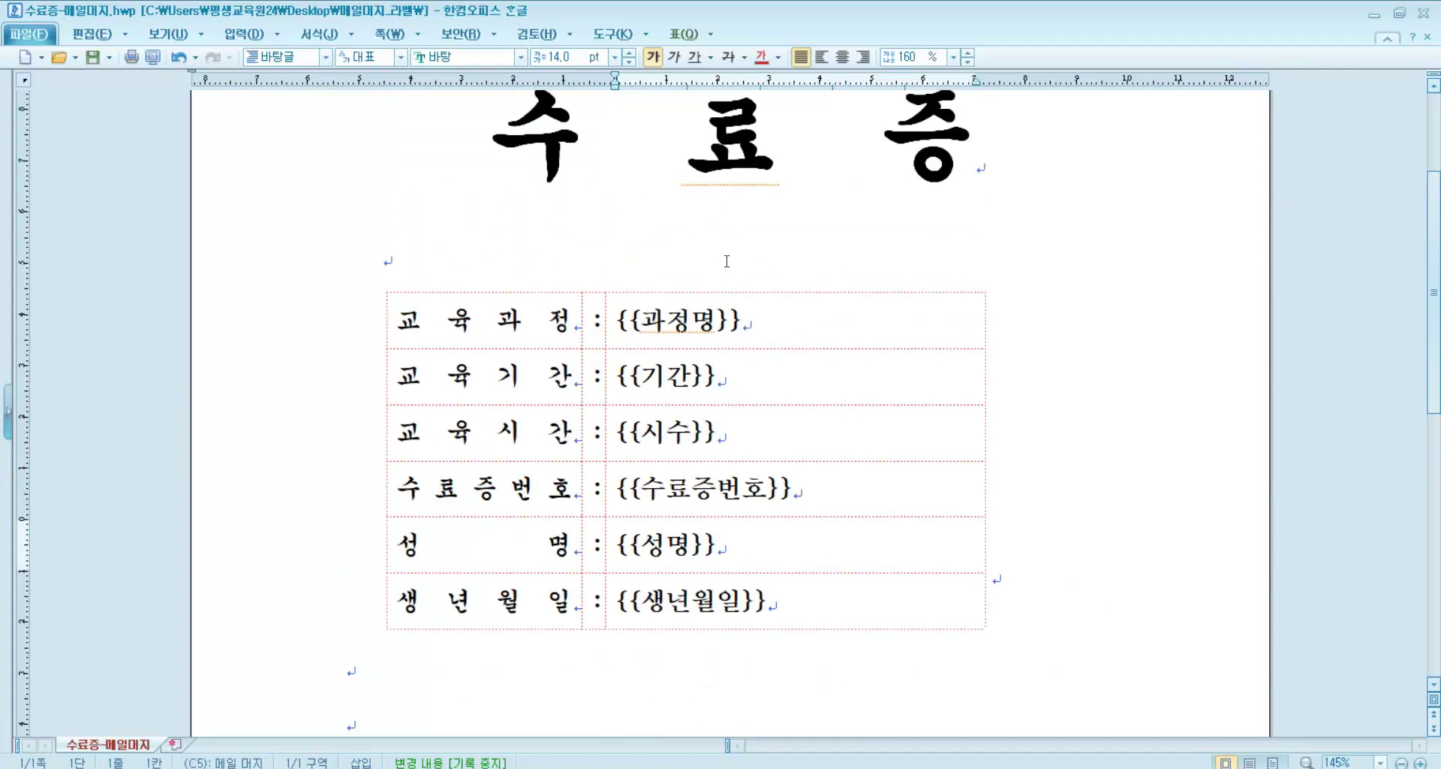
scroll(734, 257, "up", 1)
scroll(888, 348, "down", 3)
scroll(888, 347, "down", 2)
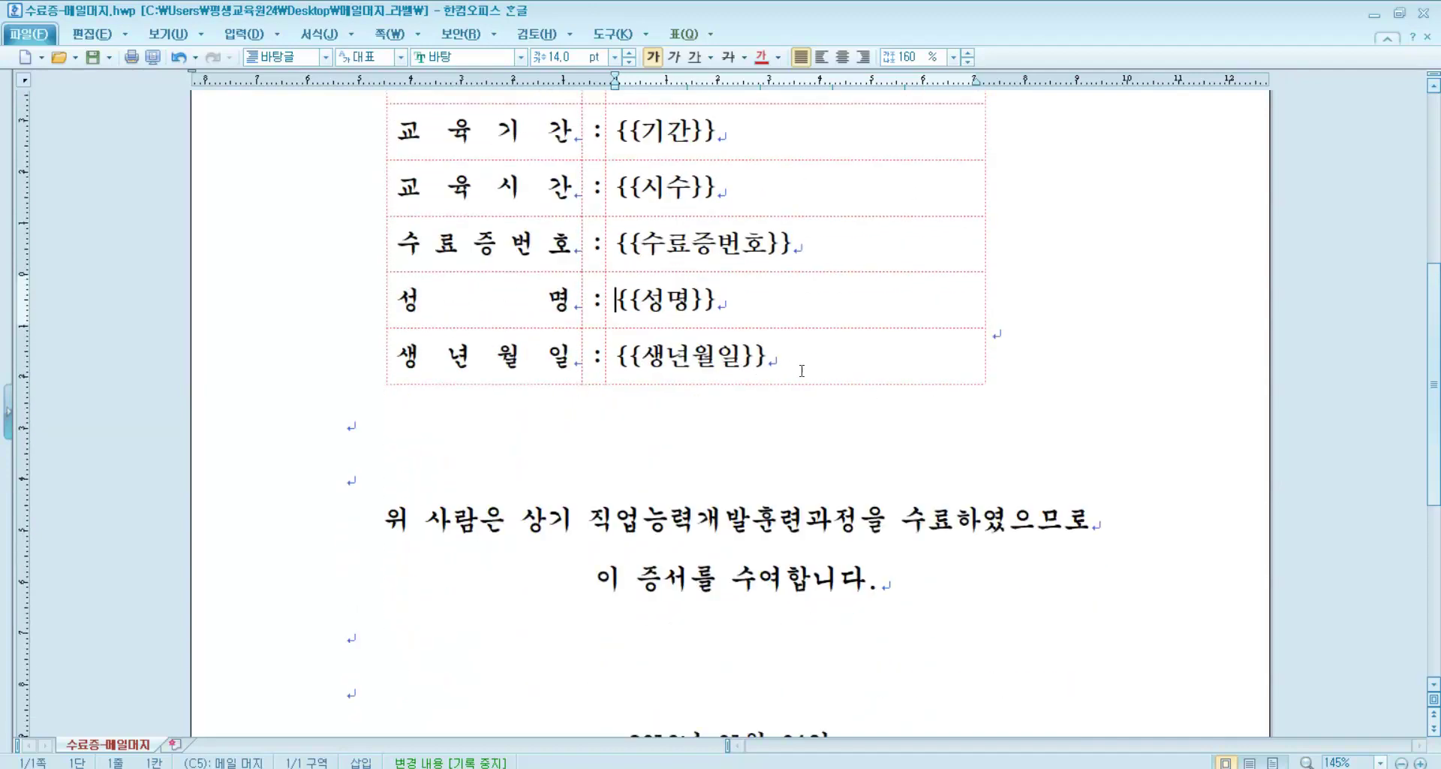
scroll(784, 395, "down", 3)
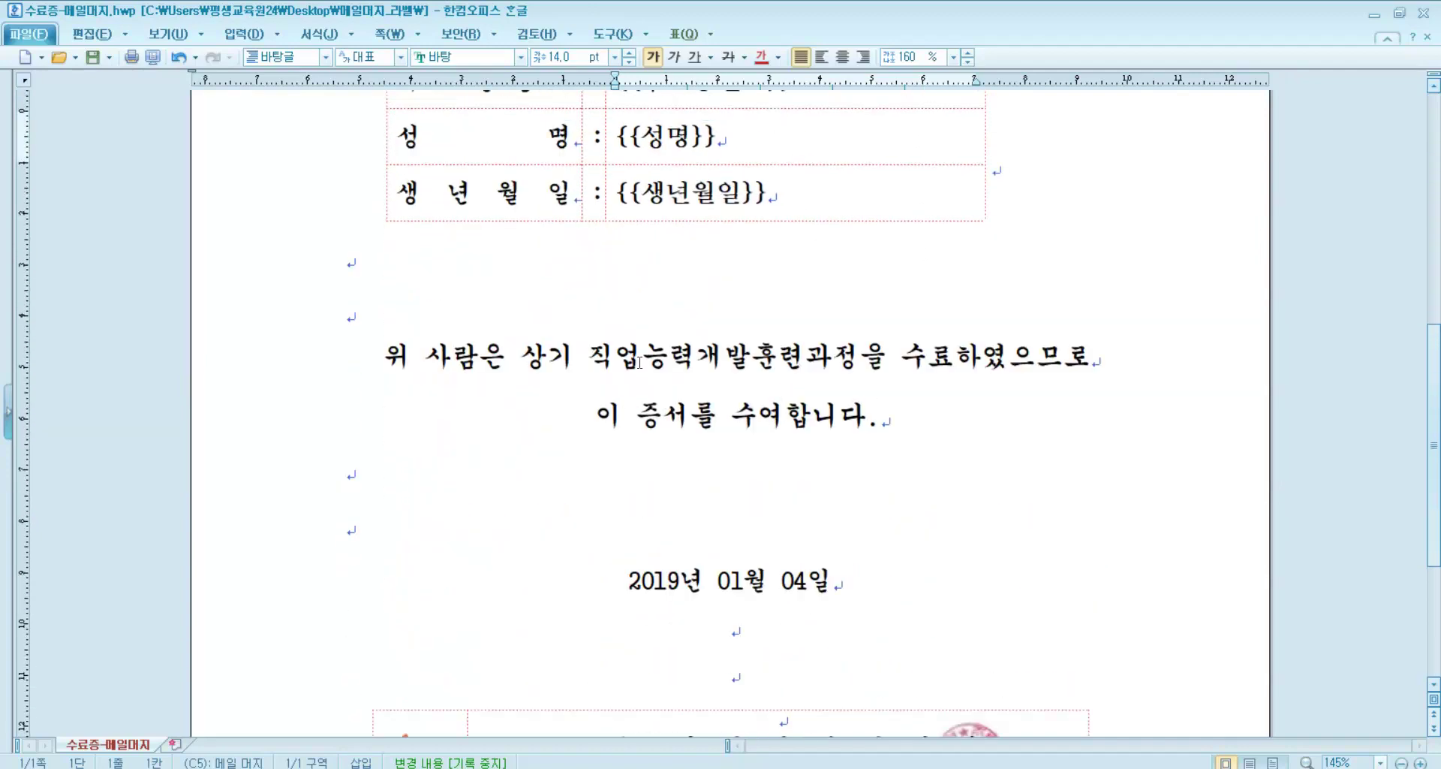
scroll(702, 389, "up", 5)
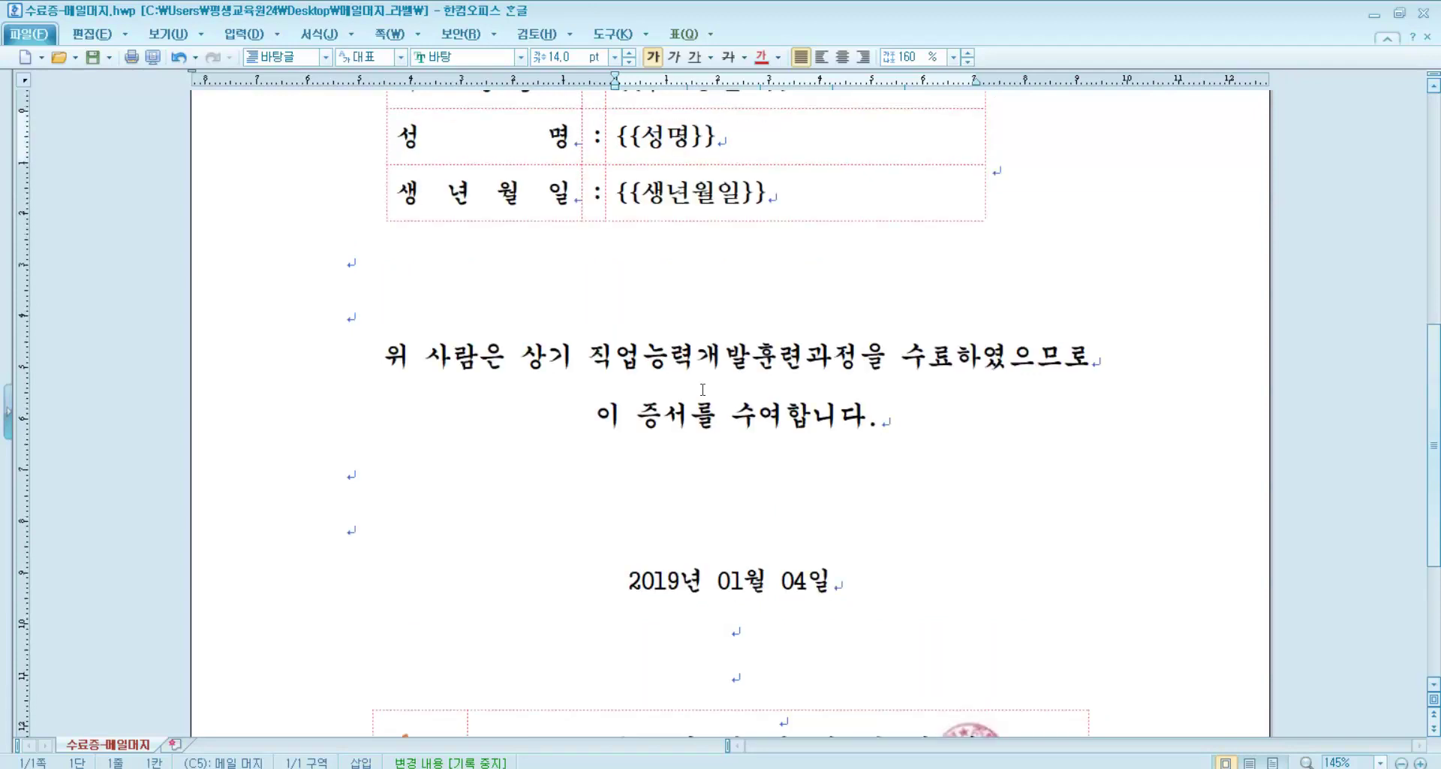